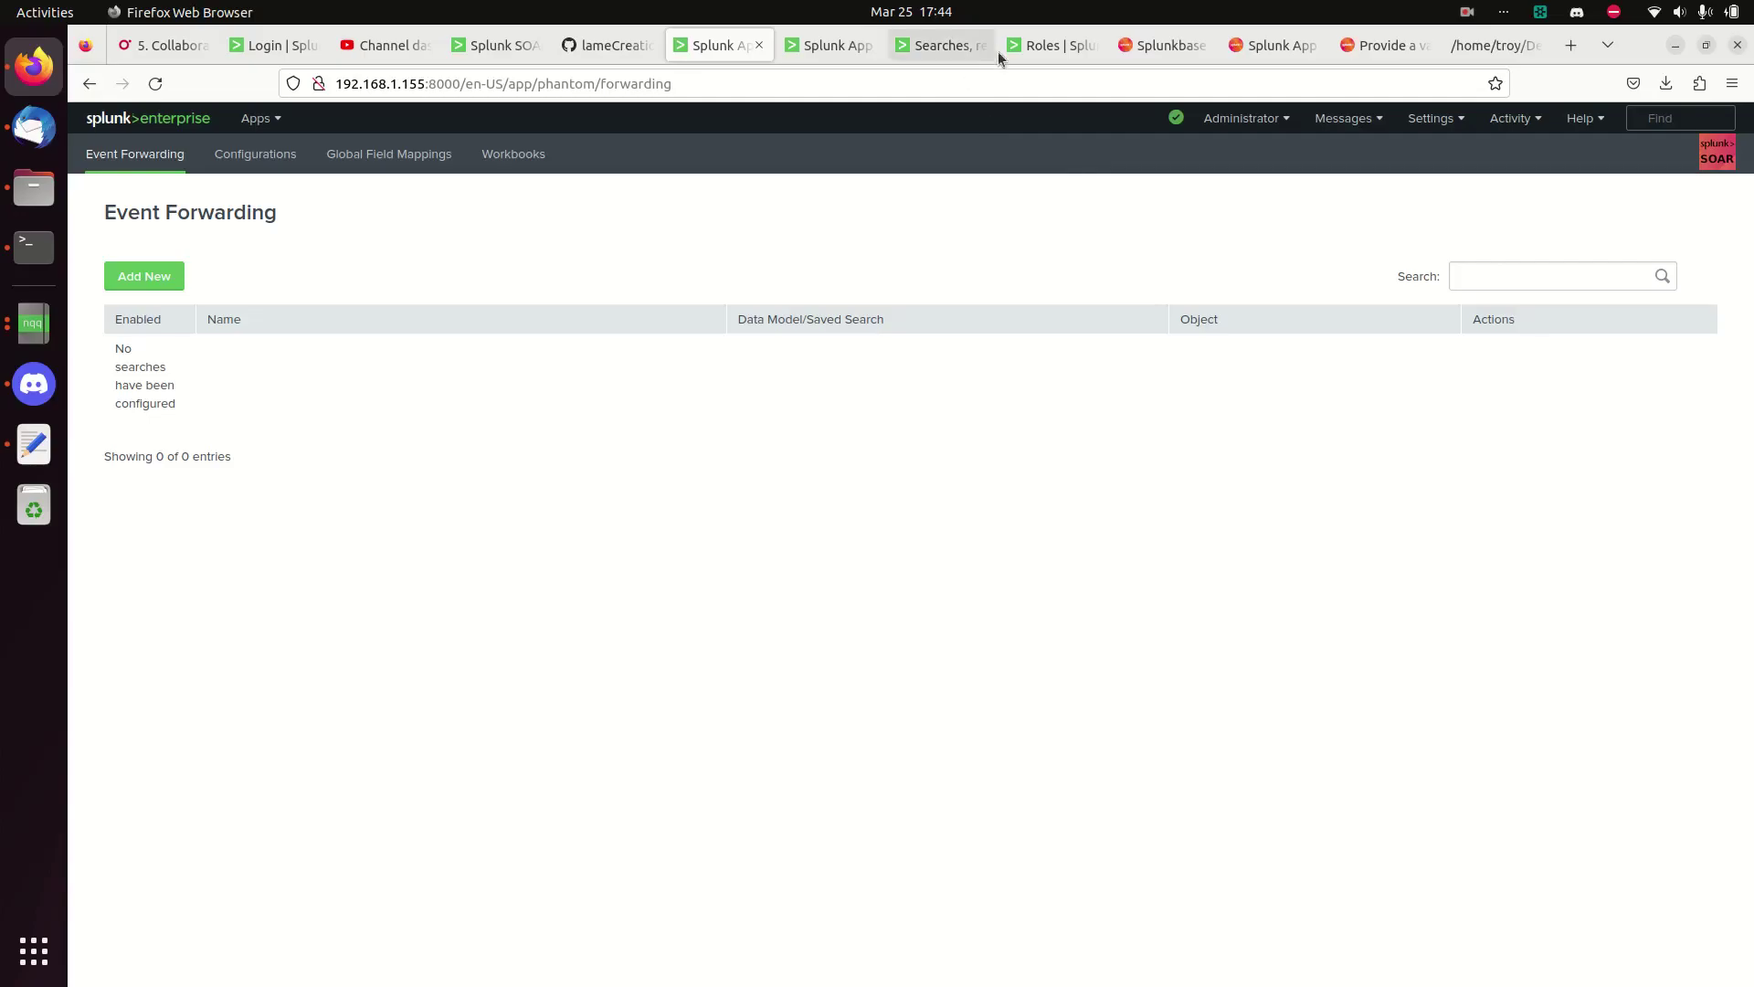
- Bring up the Splunk Roles list showing phantom, phantomdelete and phantomsearch among 11 roles
click(1037, 47)
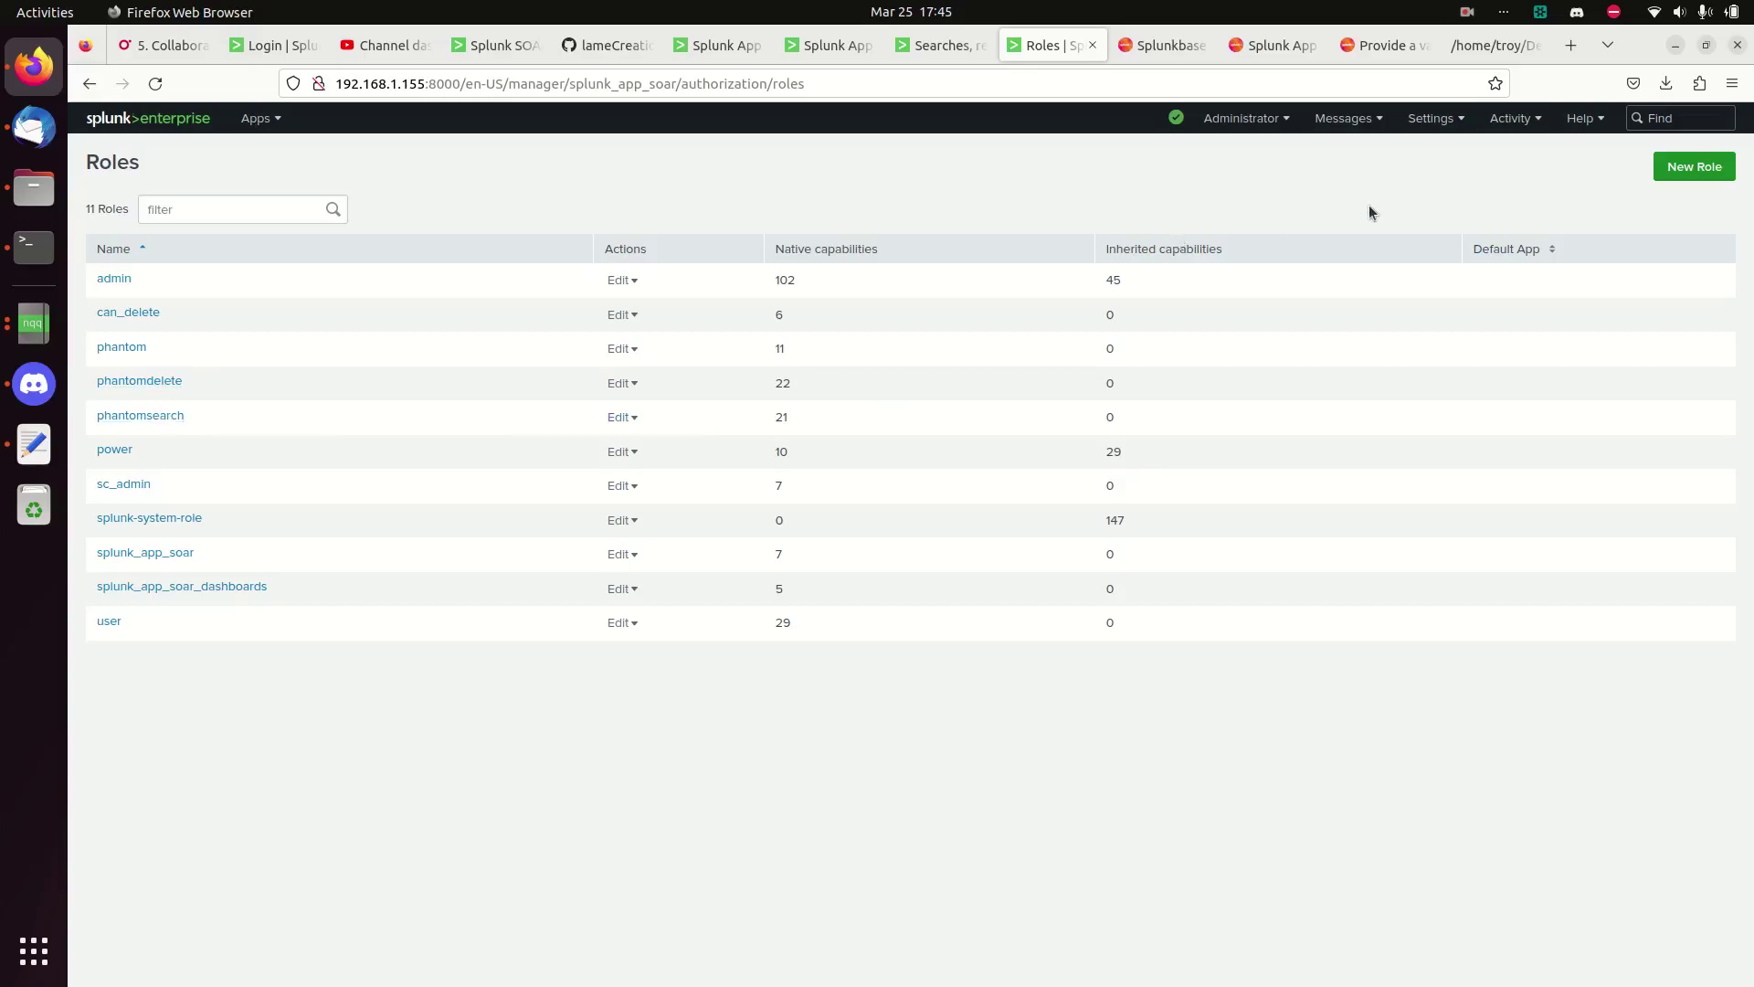
- Start a new Splunk user from Settings > Users and enter its username
click(1435, 117)
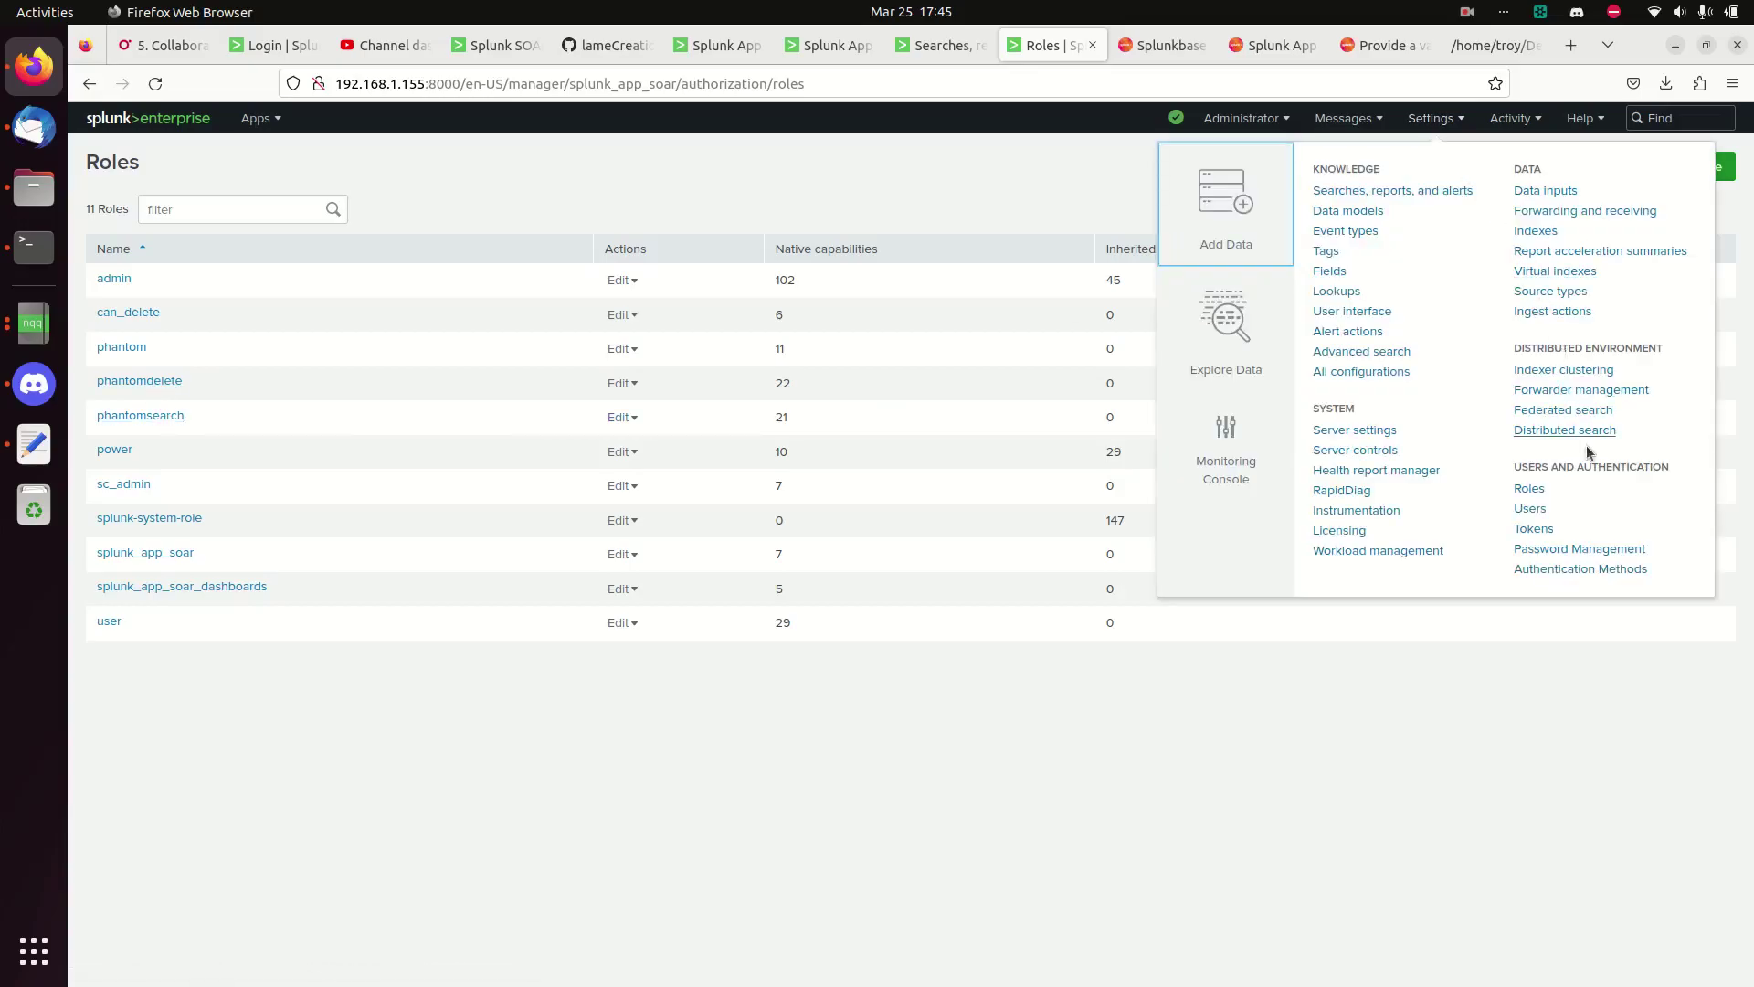
click(1542, 508)
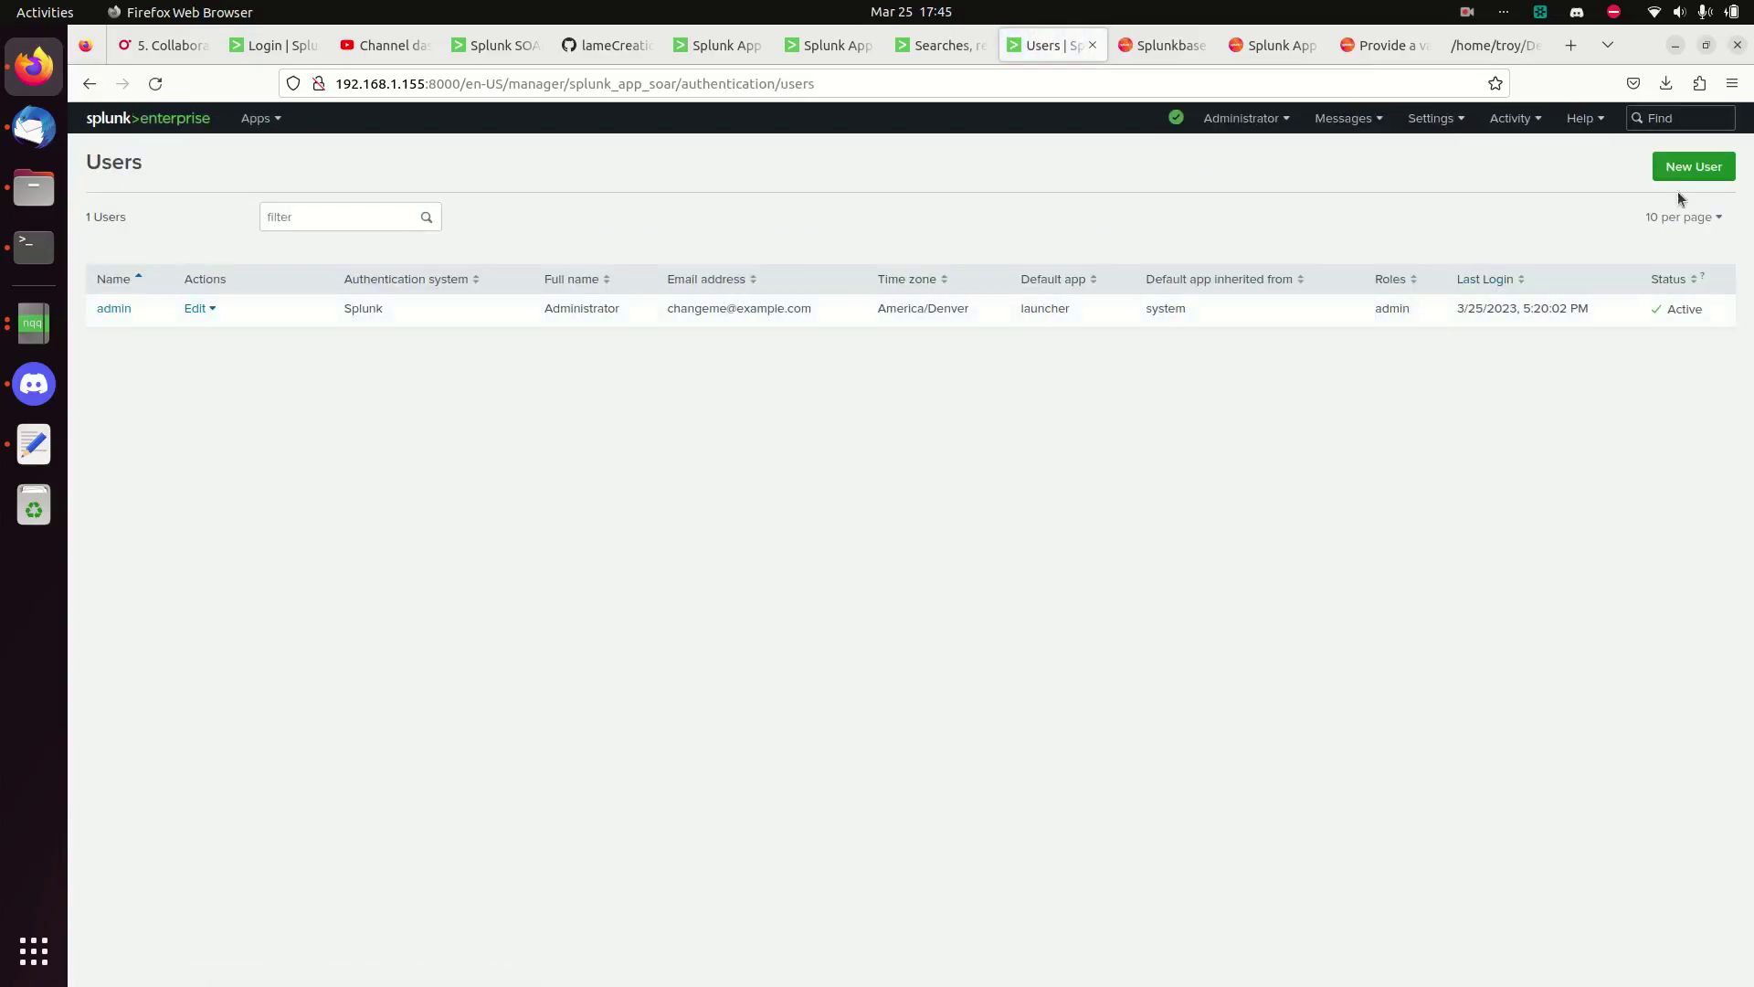
click(1688, 169)
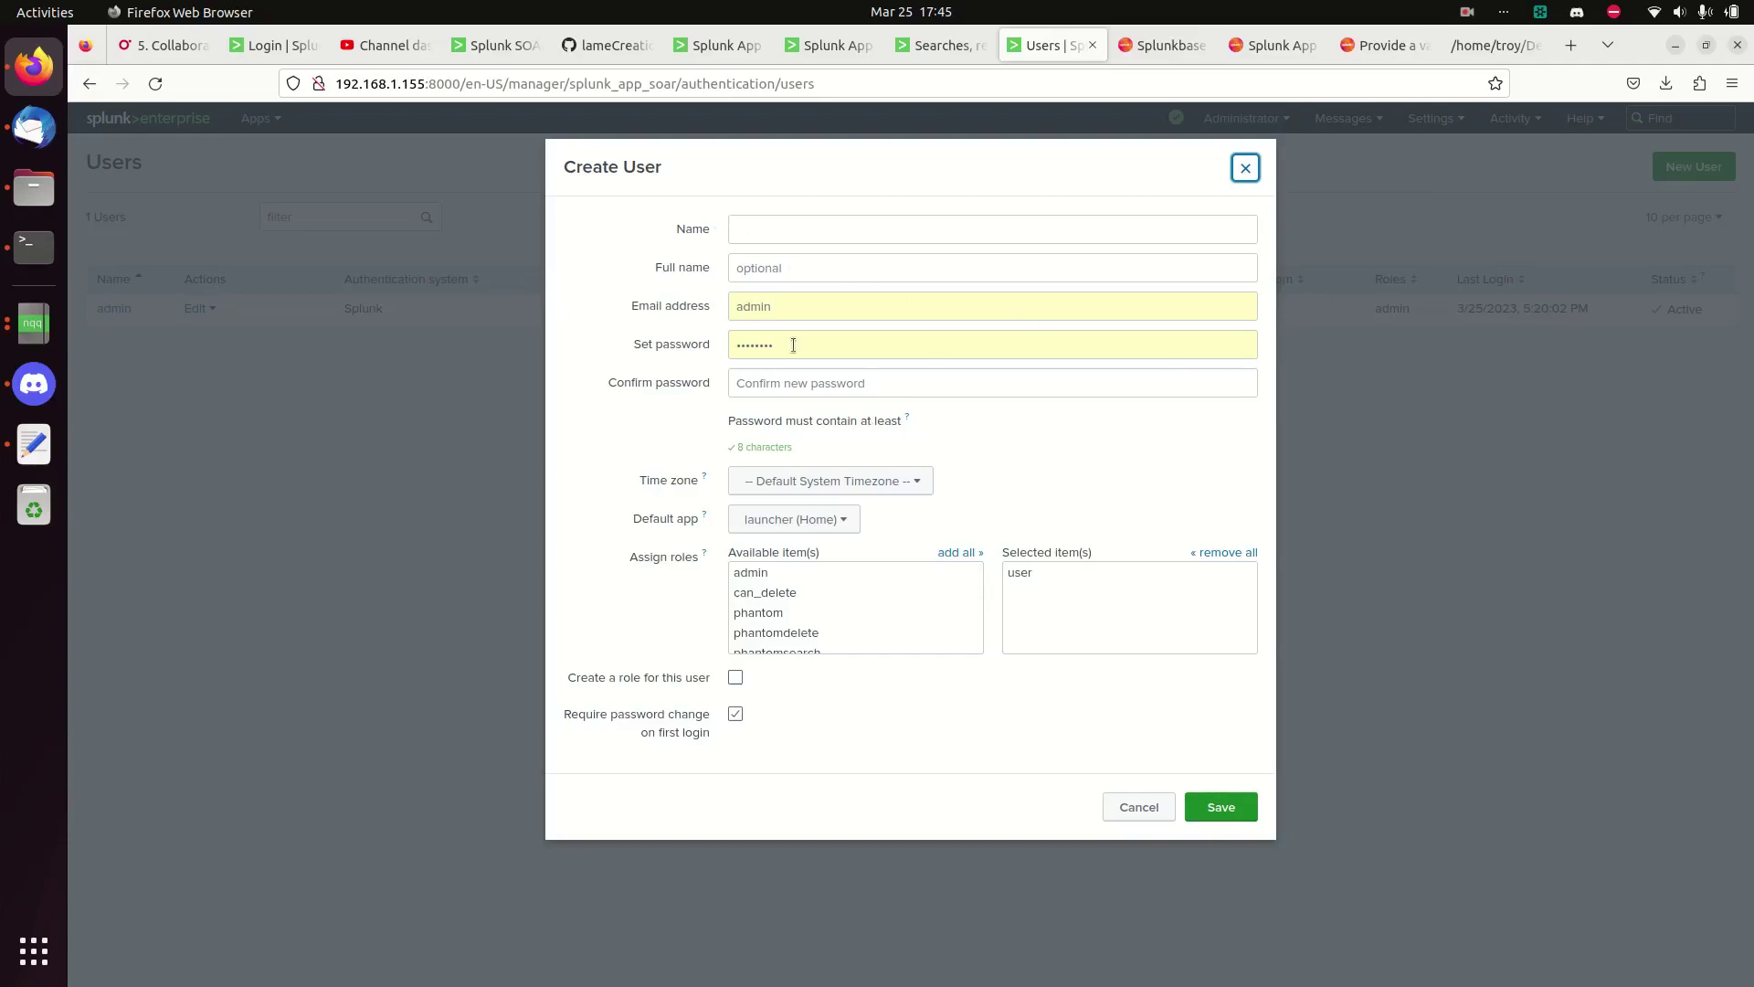
click(776, 229)
text(phantom_search)
key(BackSpace)
key(BackSpace)
key(BackSpace)
key(BackSpace)
text(write)
key(Tab)
key(Tab)
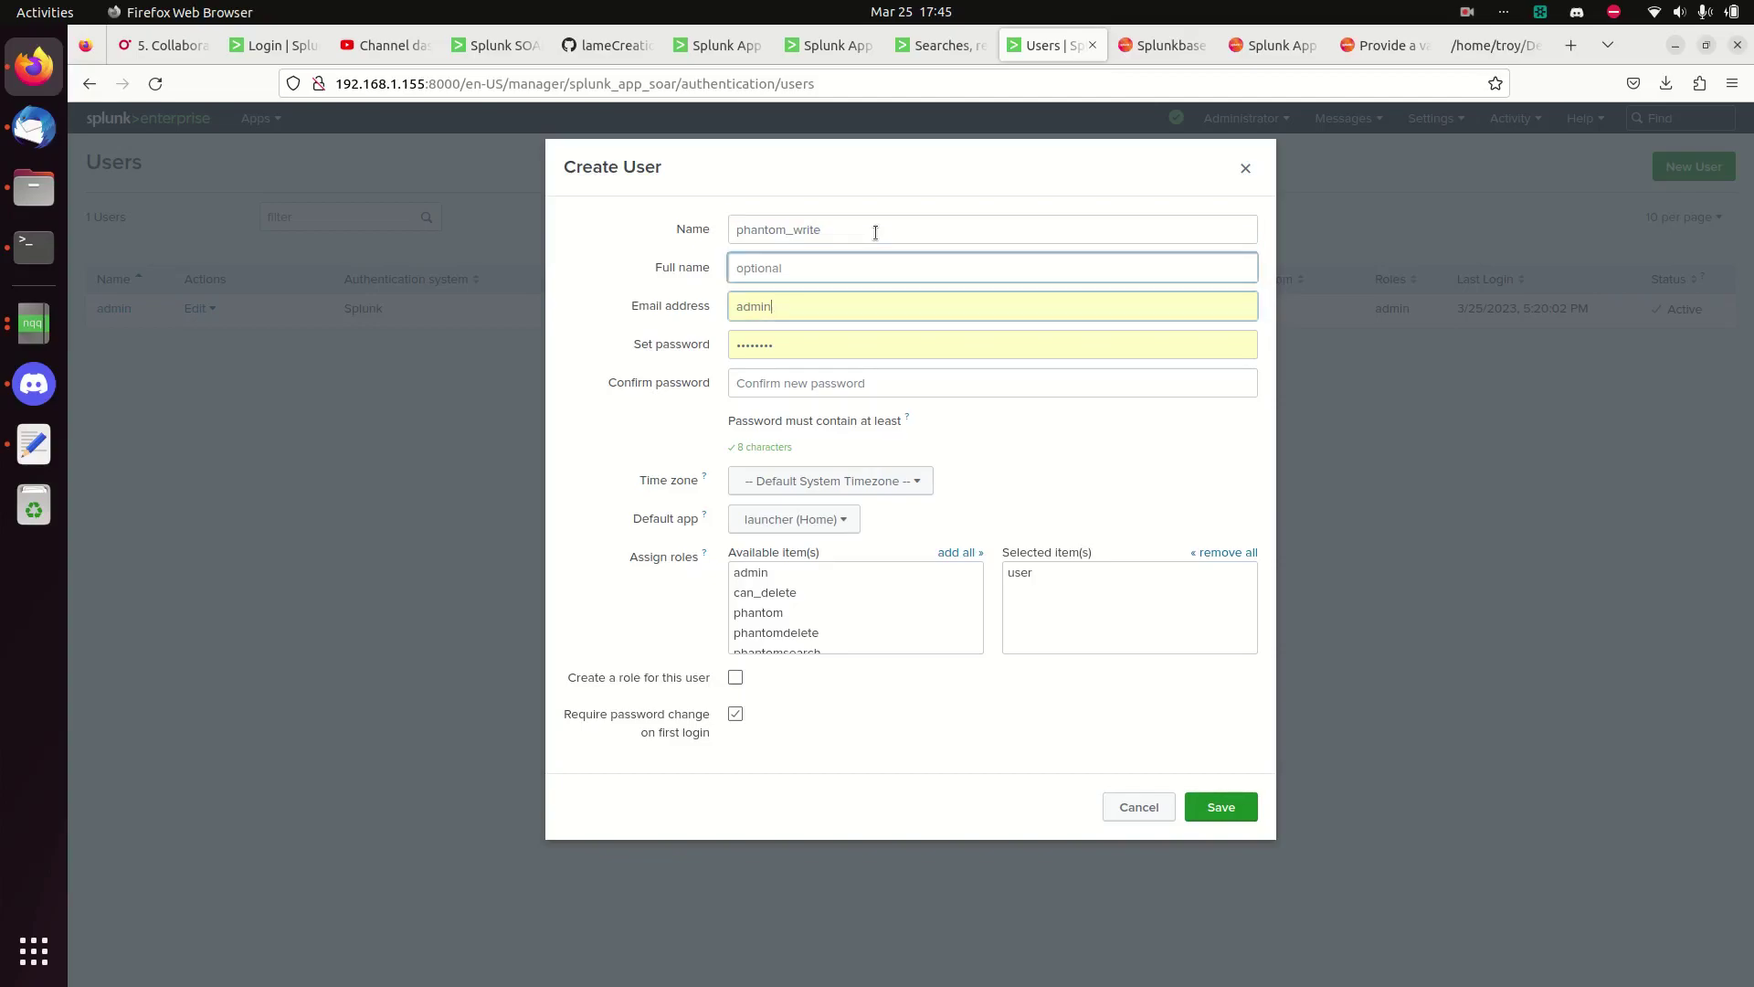
key(BackSpace)
key(BackSpace)
key(BackSpace)
key(BackSpace)
key(BackSpace)
- Enter and confirm the new user's password
key(Tab)
text(pass)
key(BackSpace)
key(BackSpace)
key(BackSpace)
key(BackSpace)
text(password)
key(Tab)
text(password)
key(Tab)
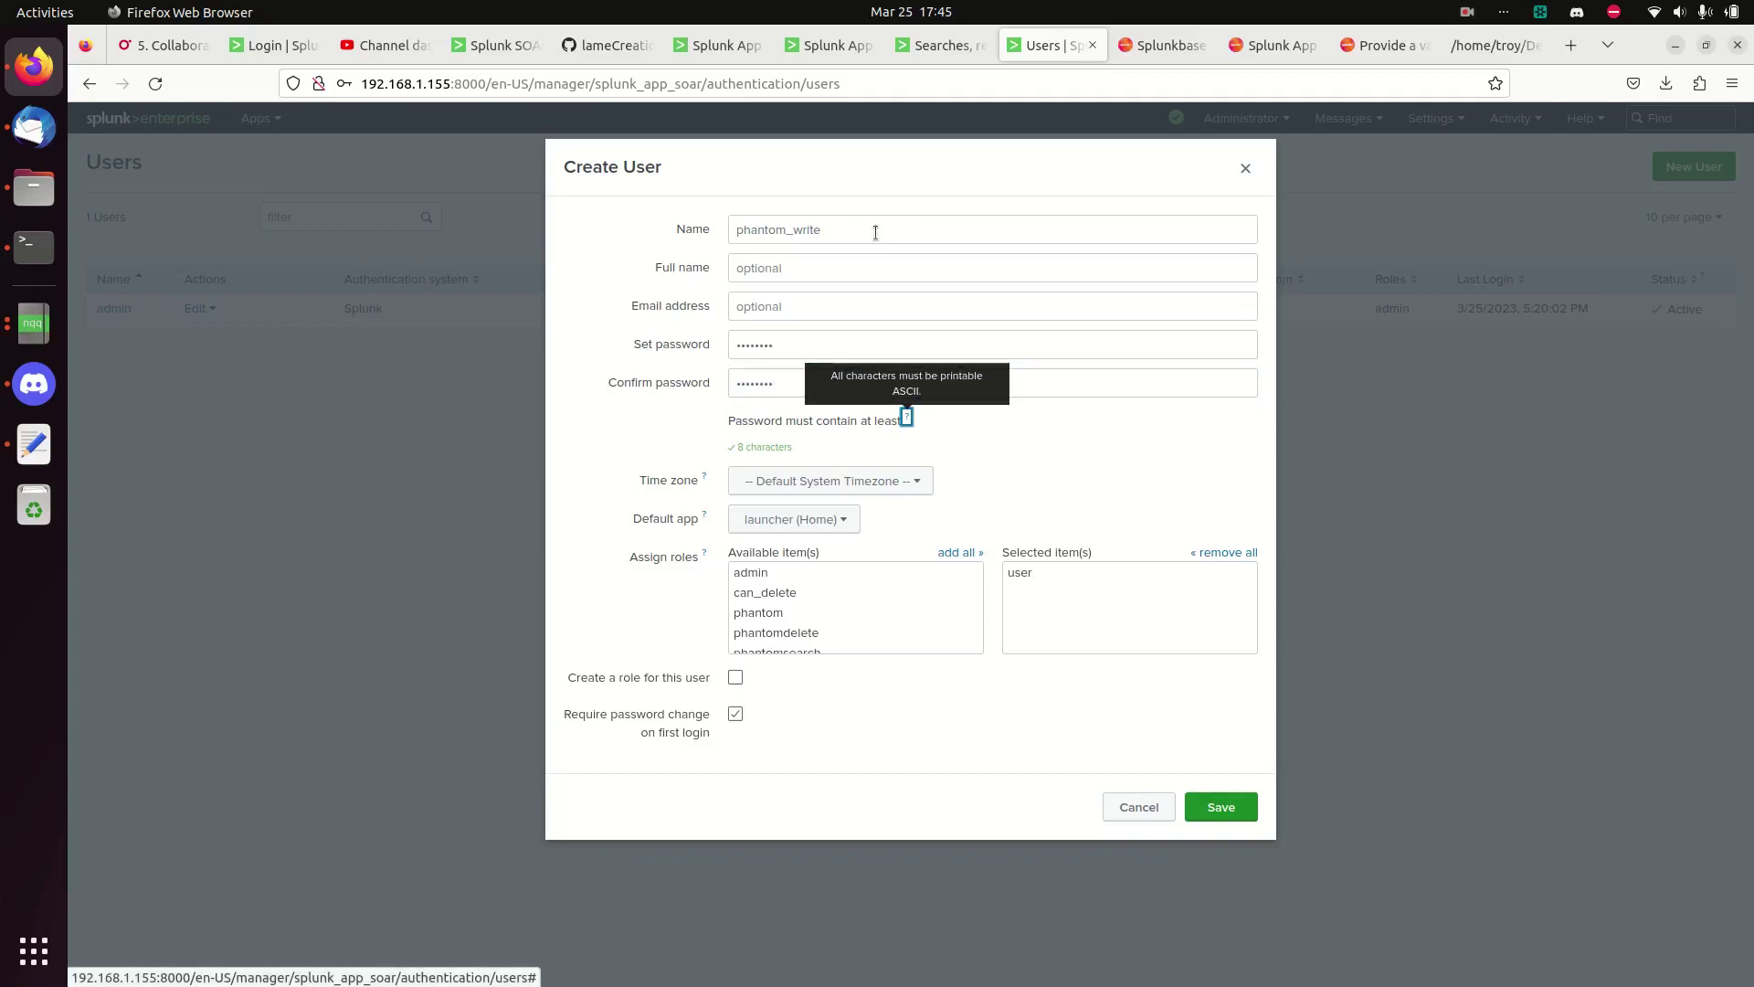
key(Tab)
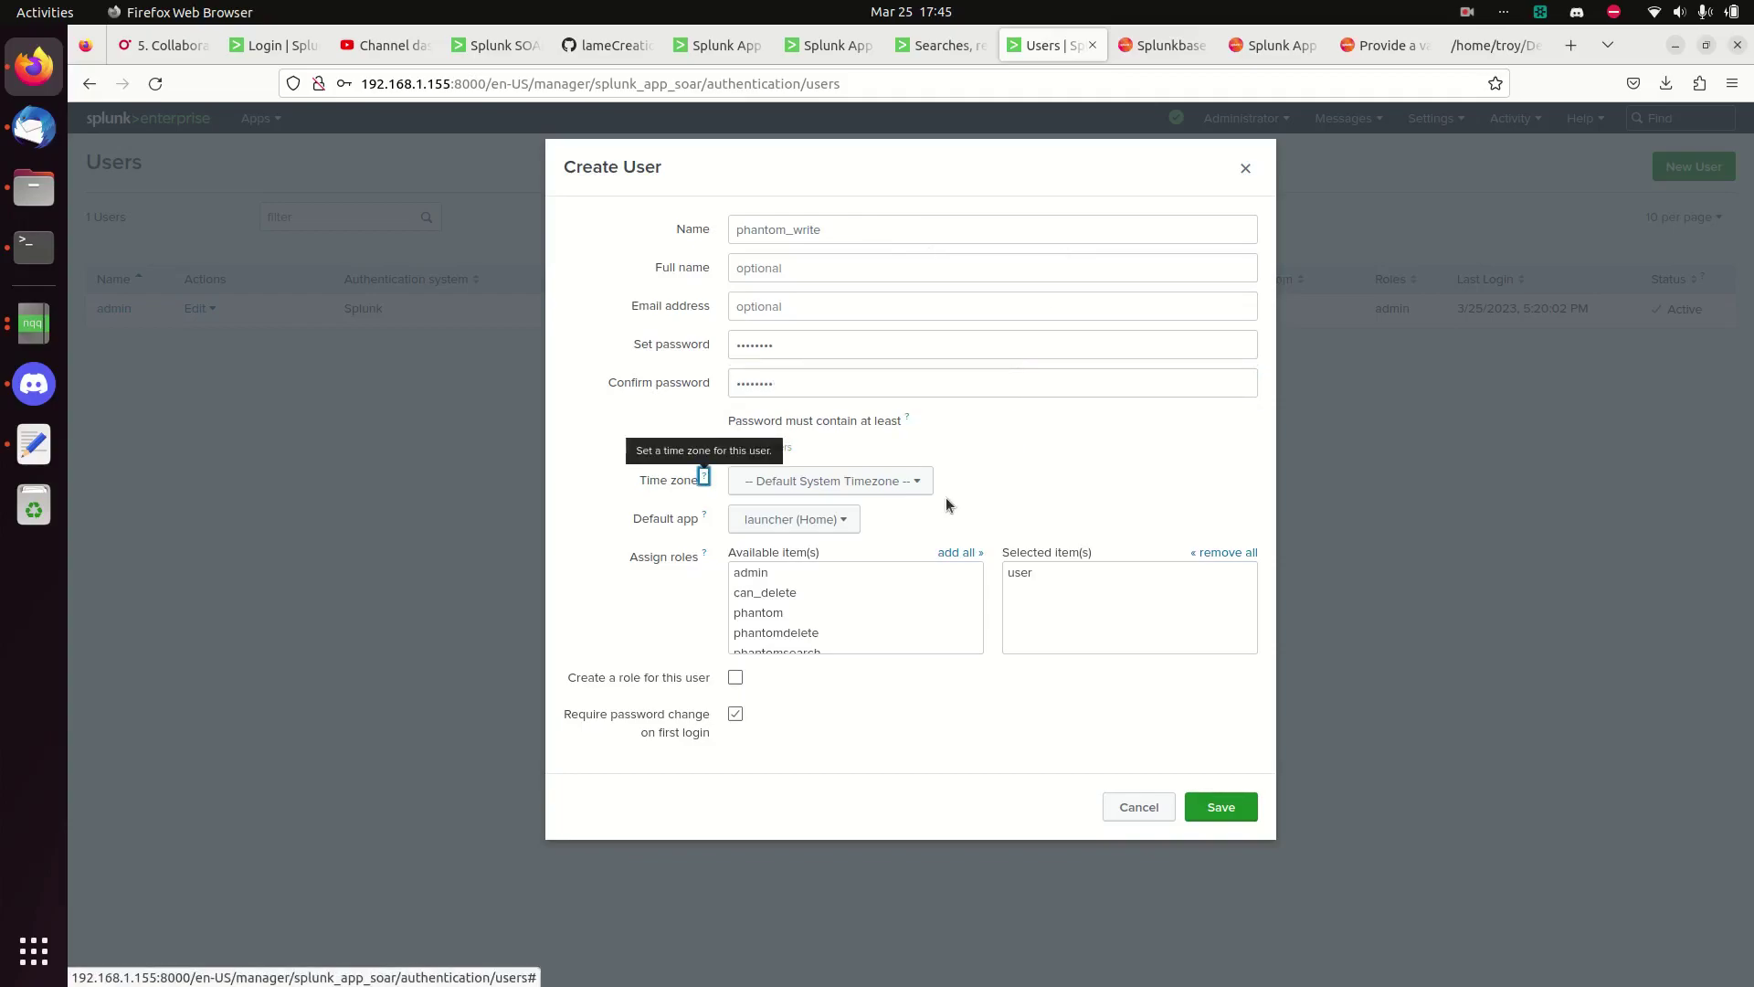
- Set the user's time zone to Mountain Time and add the phantomsearch role
click(908, 492)
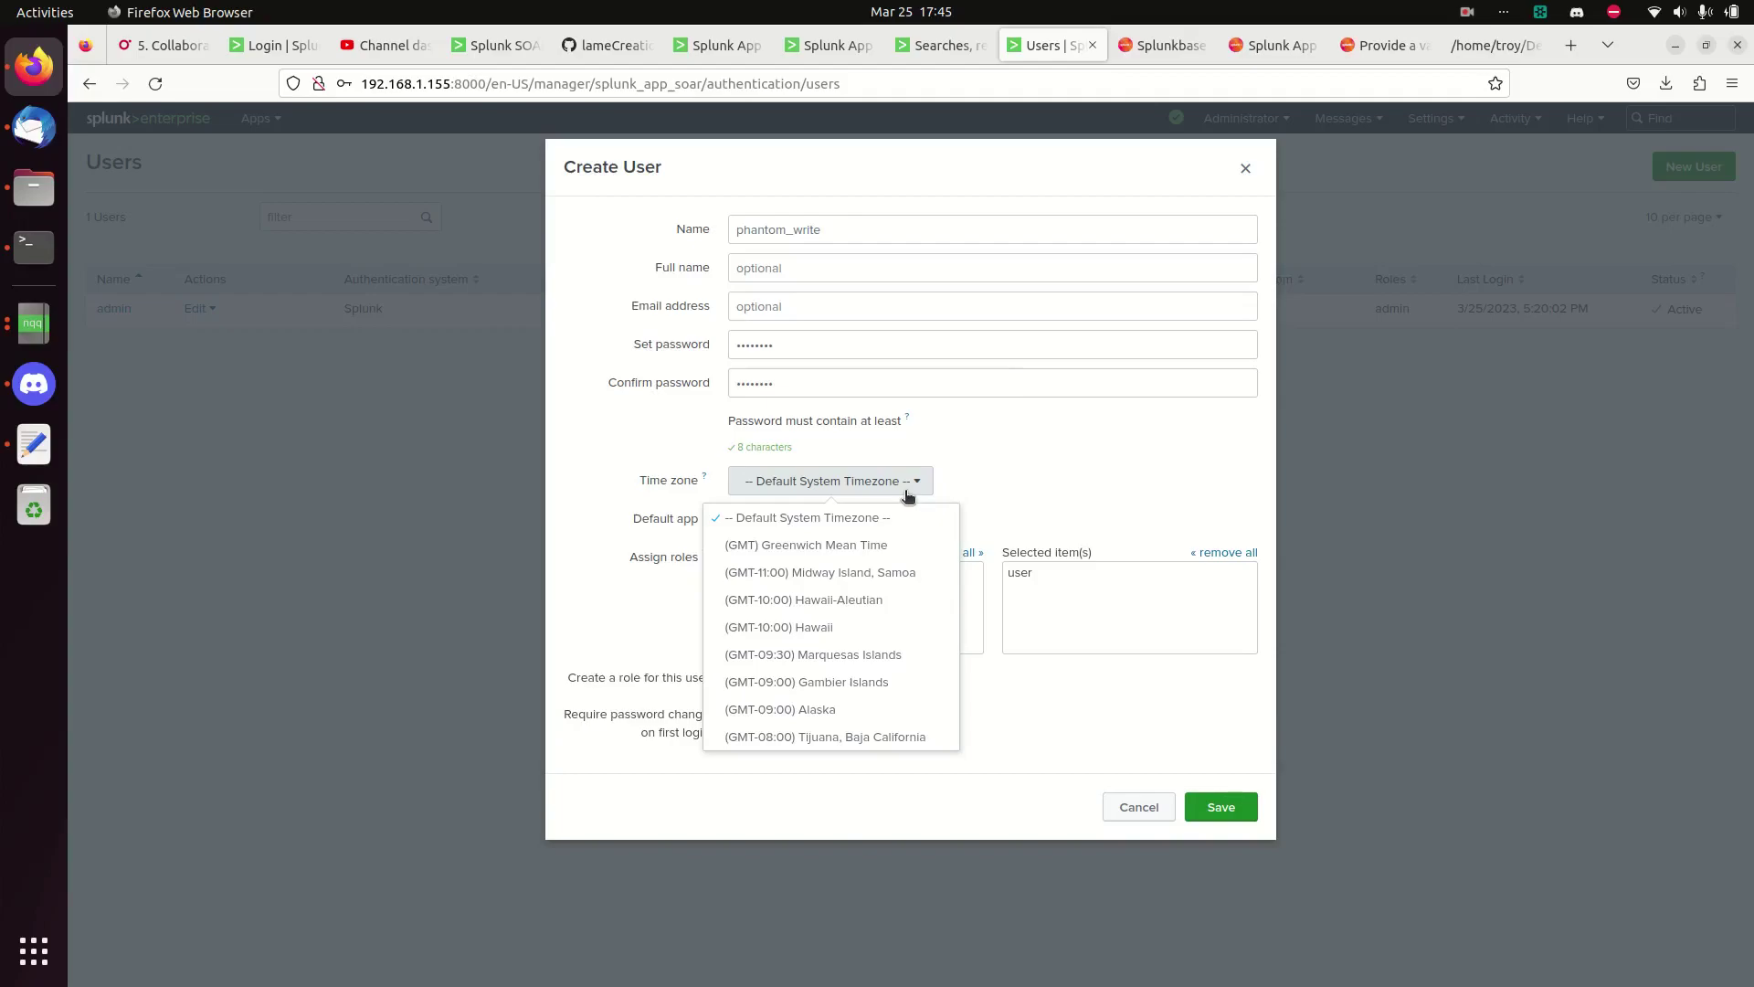
scroll(841, 653, down, 5)
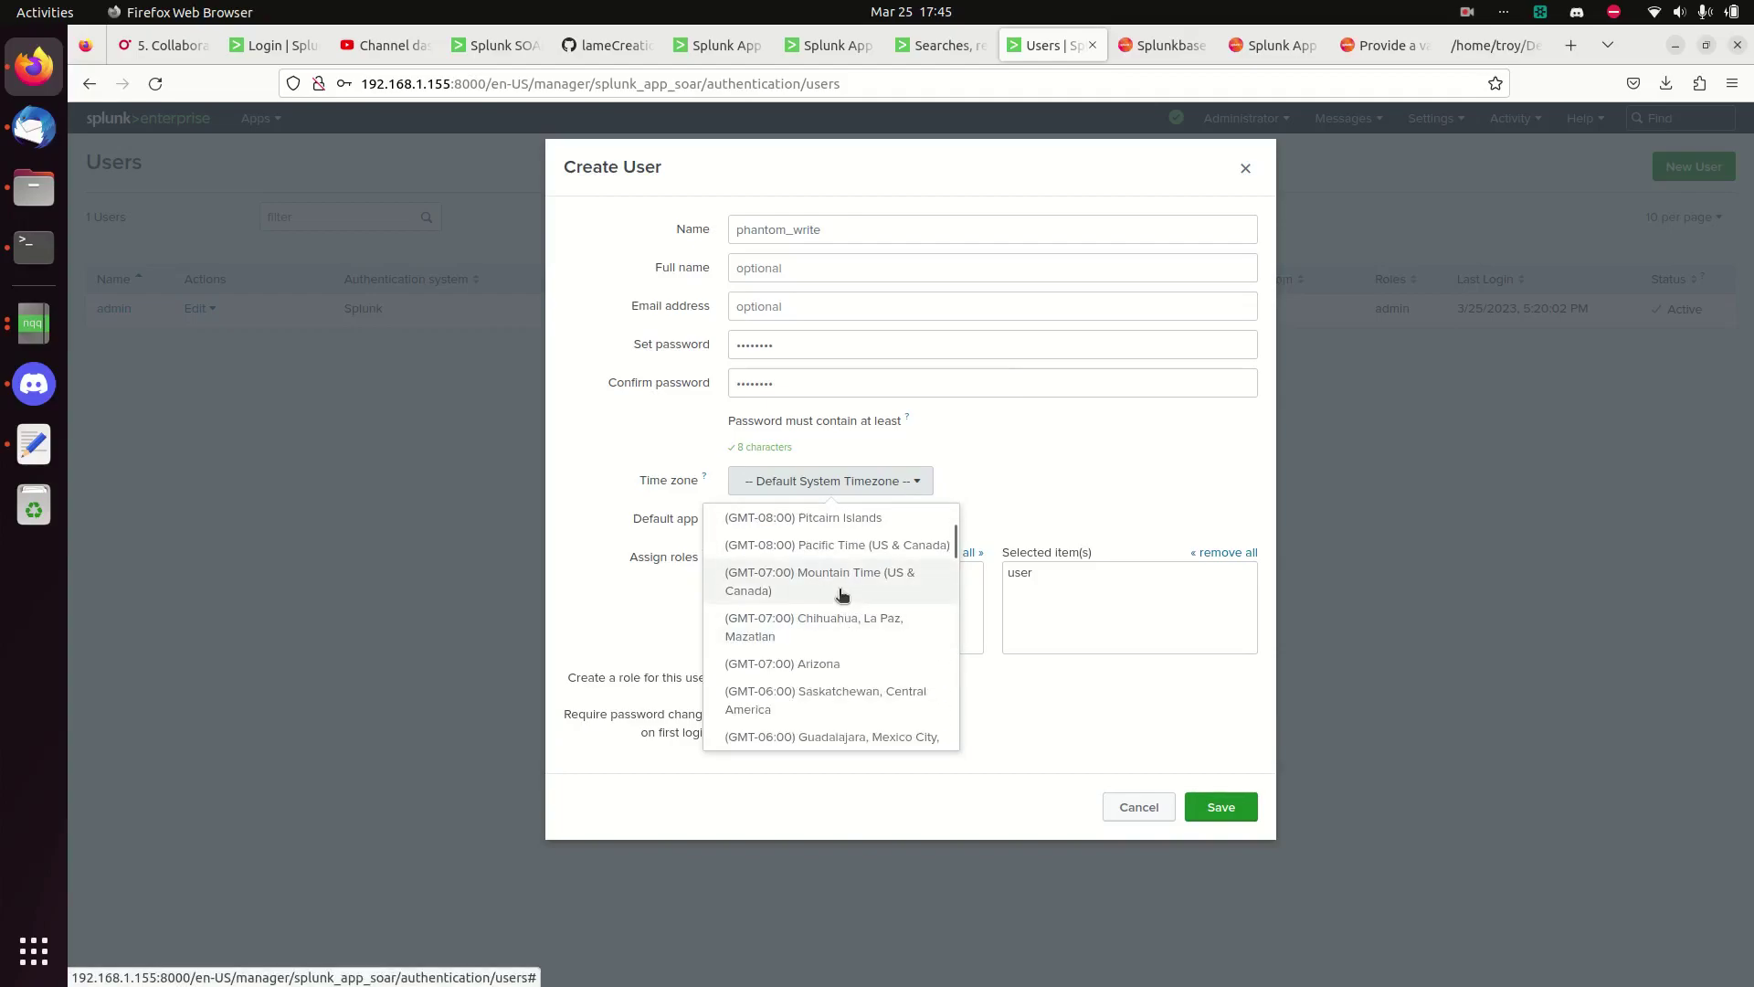
click(841, 585)
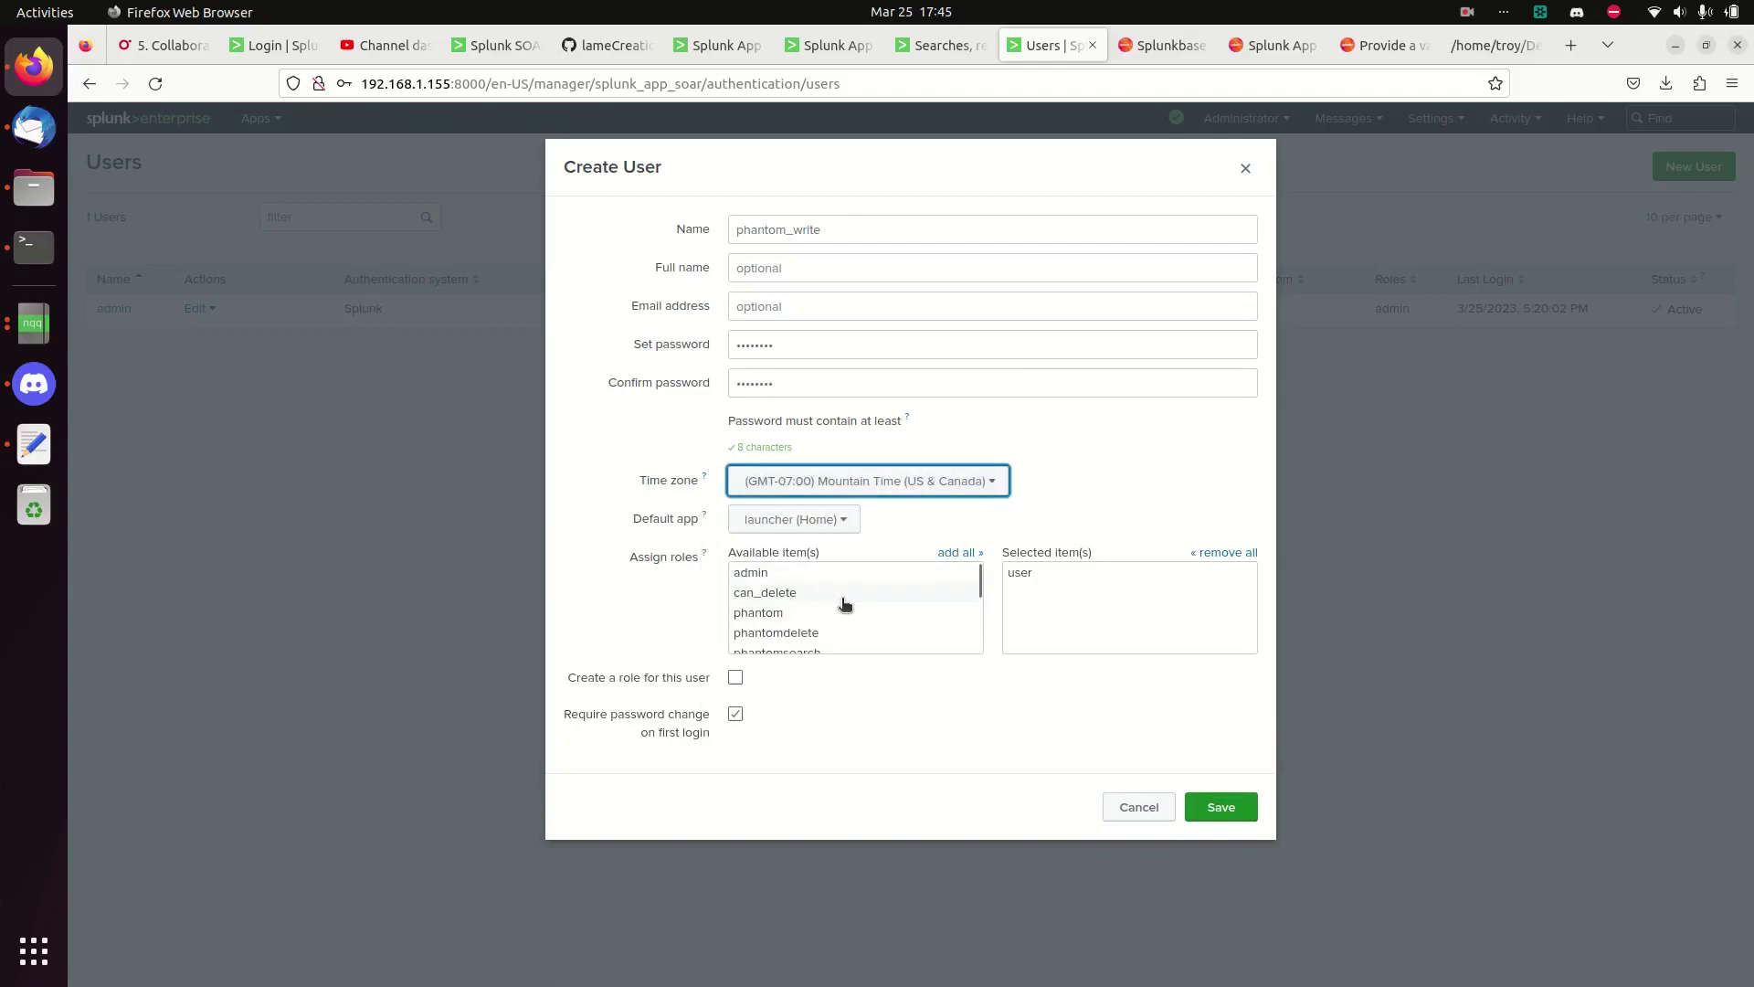
scroll(887, 599, down, 2)
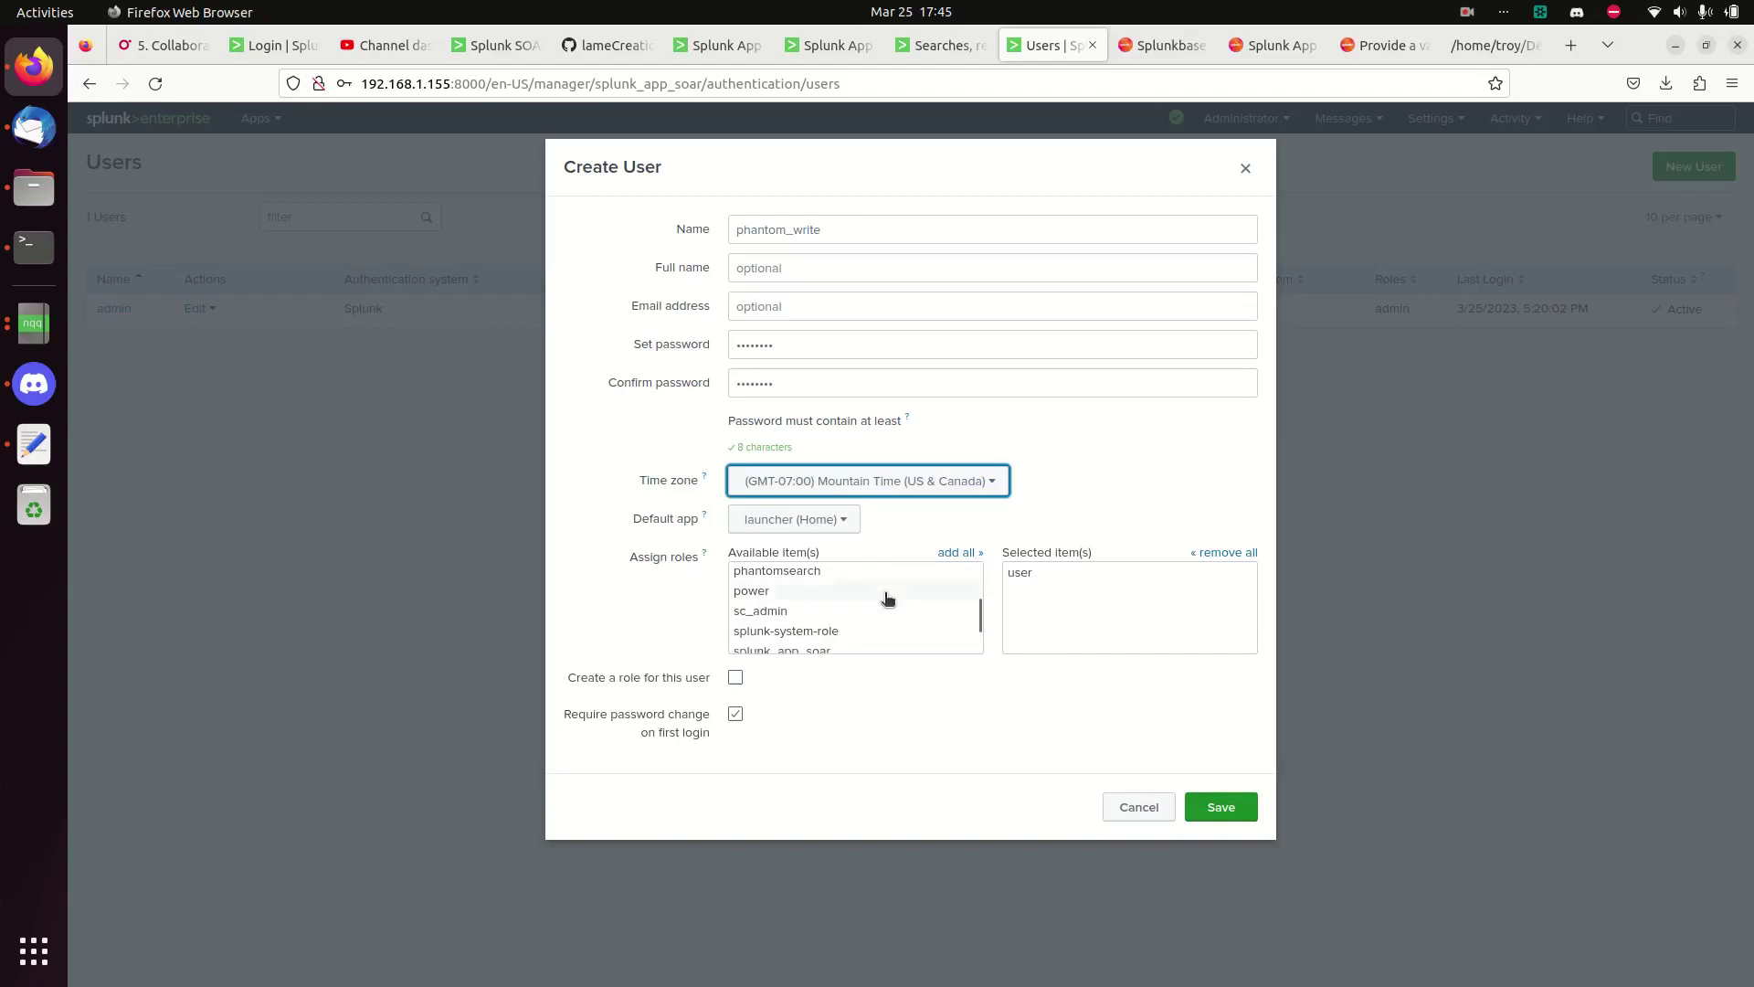
click(818, 572)
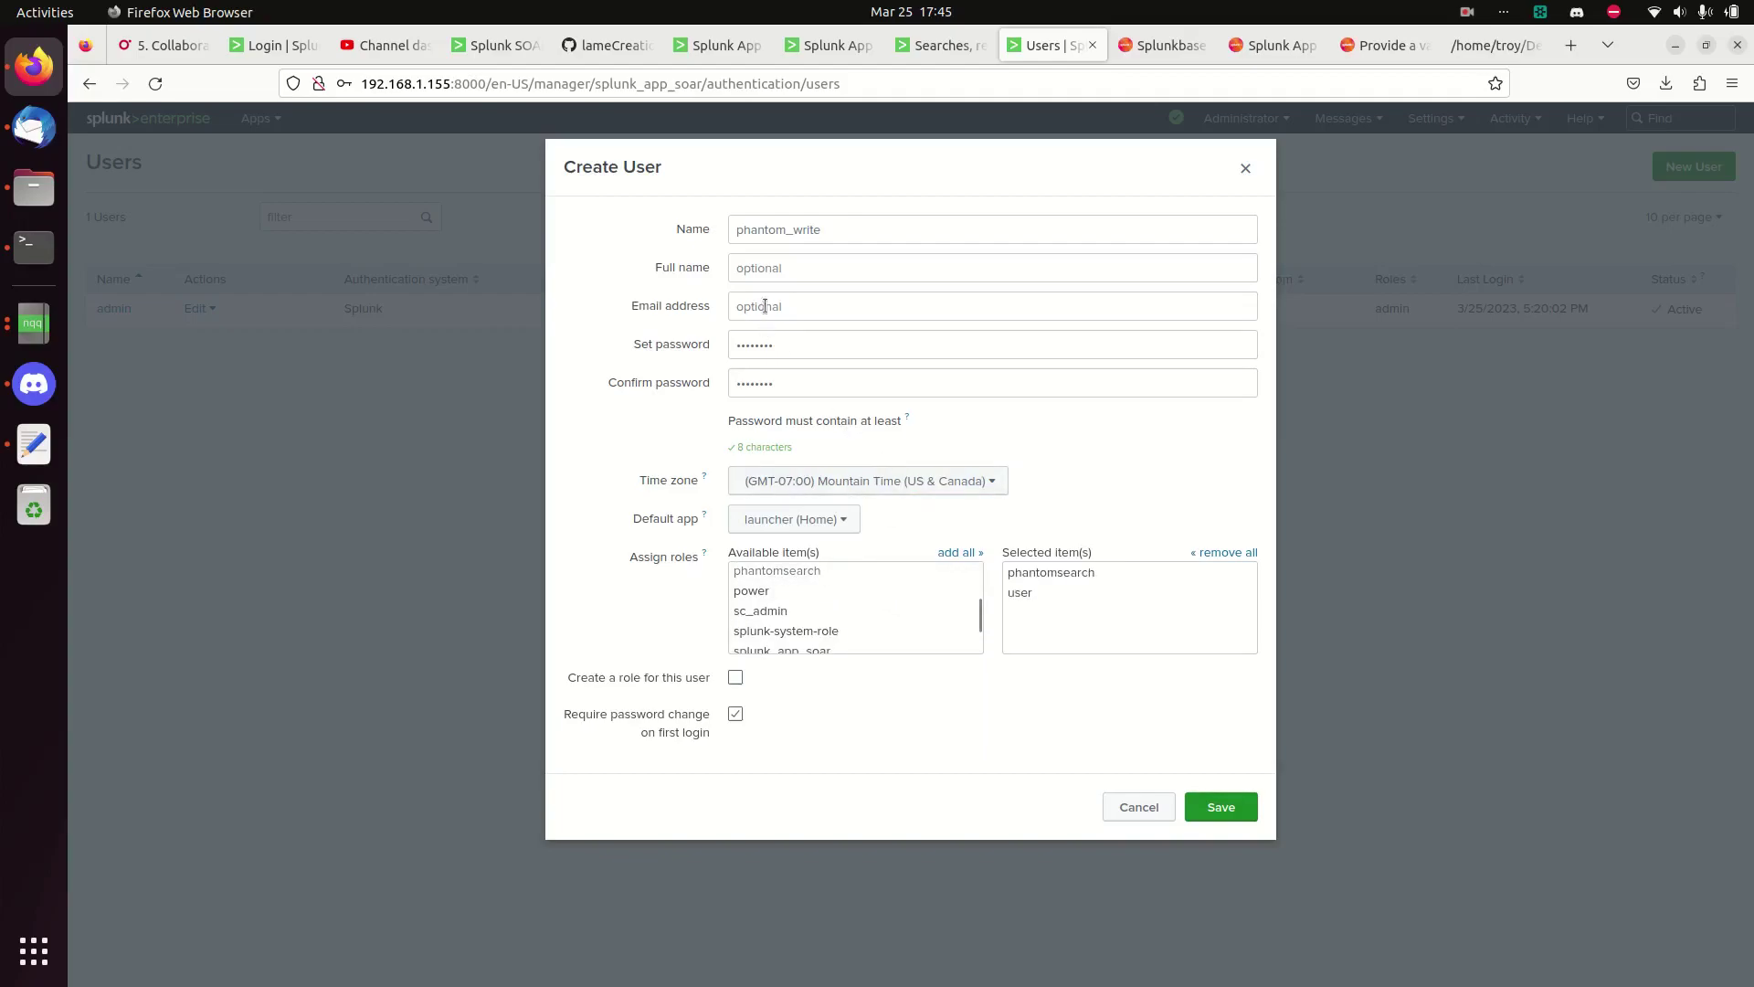
- Correct the username to phantom_search, remove the default user role, and save
click(891, 229)
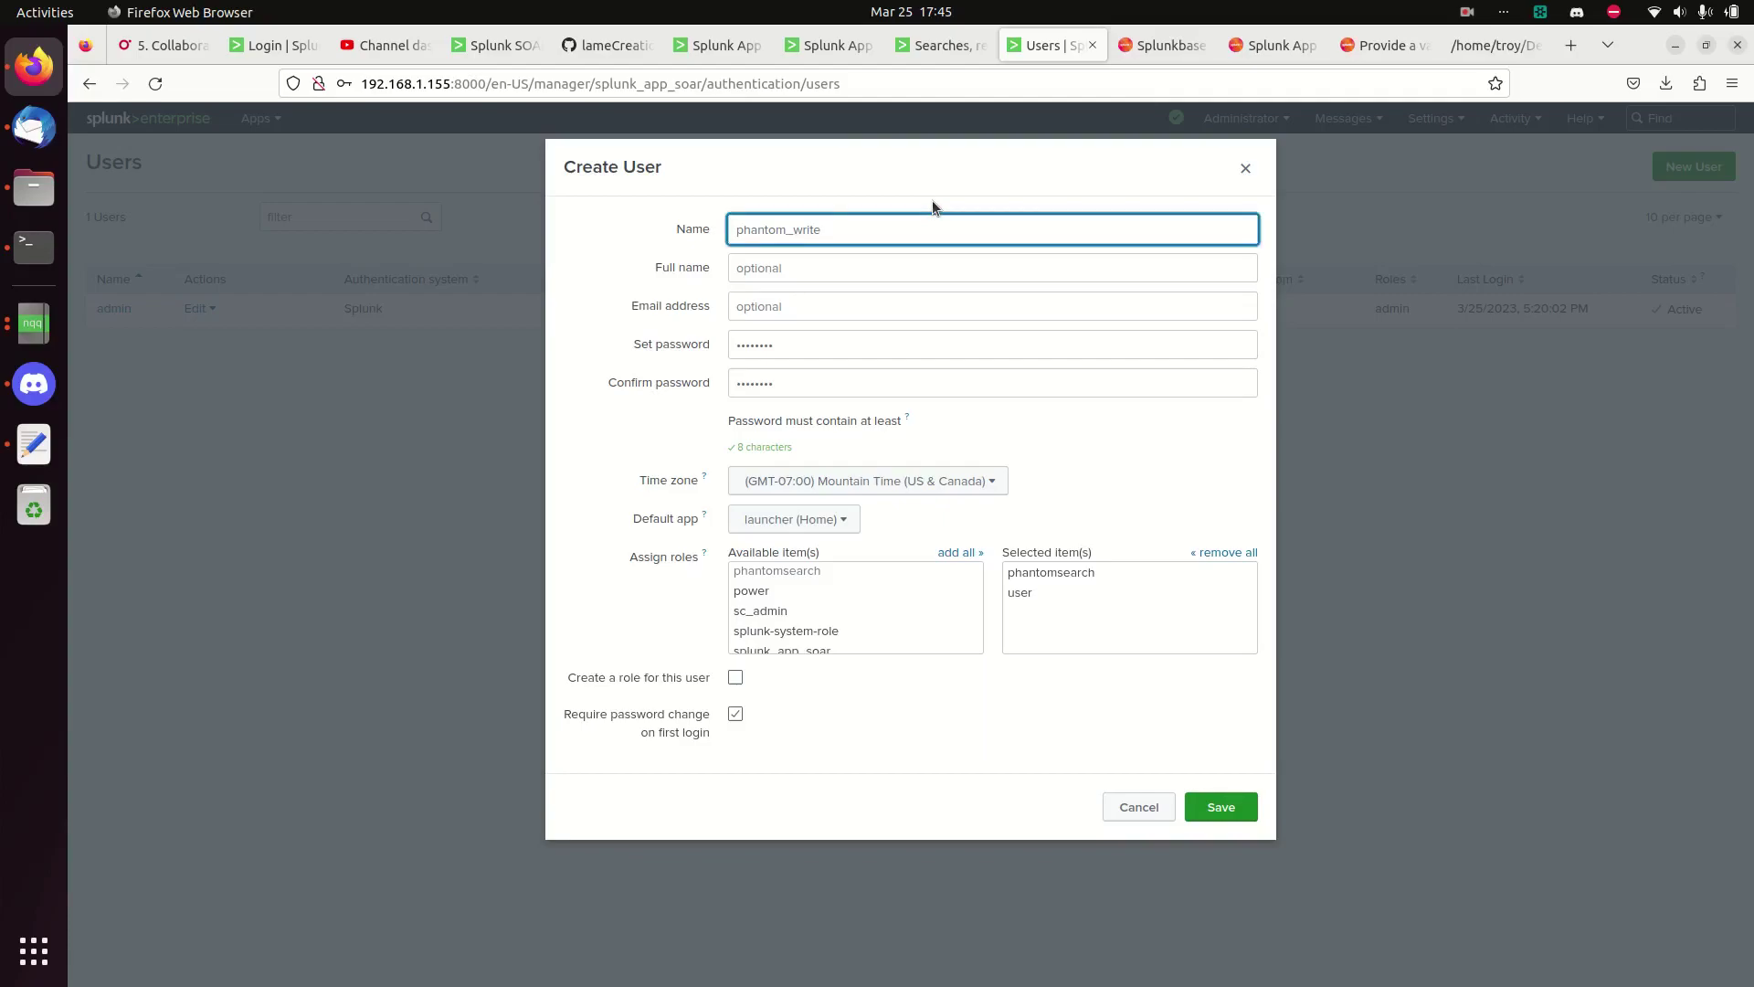
key(BackSpace)
key(BackSpace)
key(BackSpace)
key(BackSpace)
key(BackSpace)
text(search)
click(1040, 591)
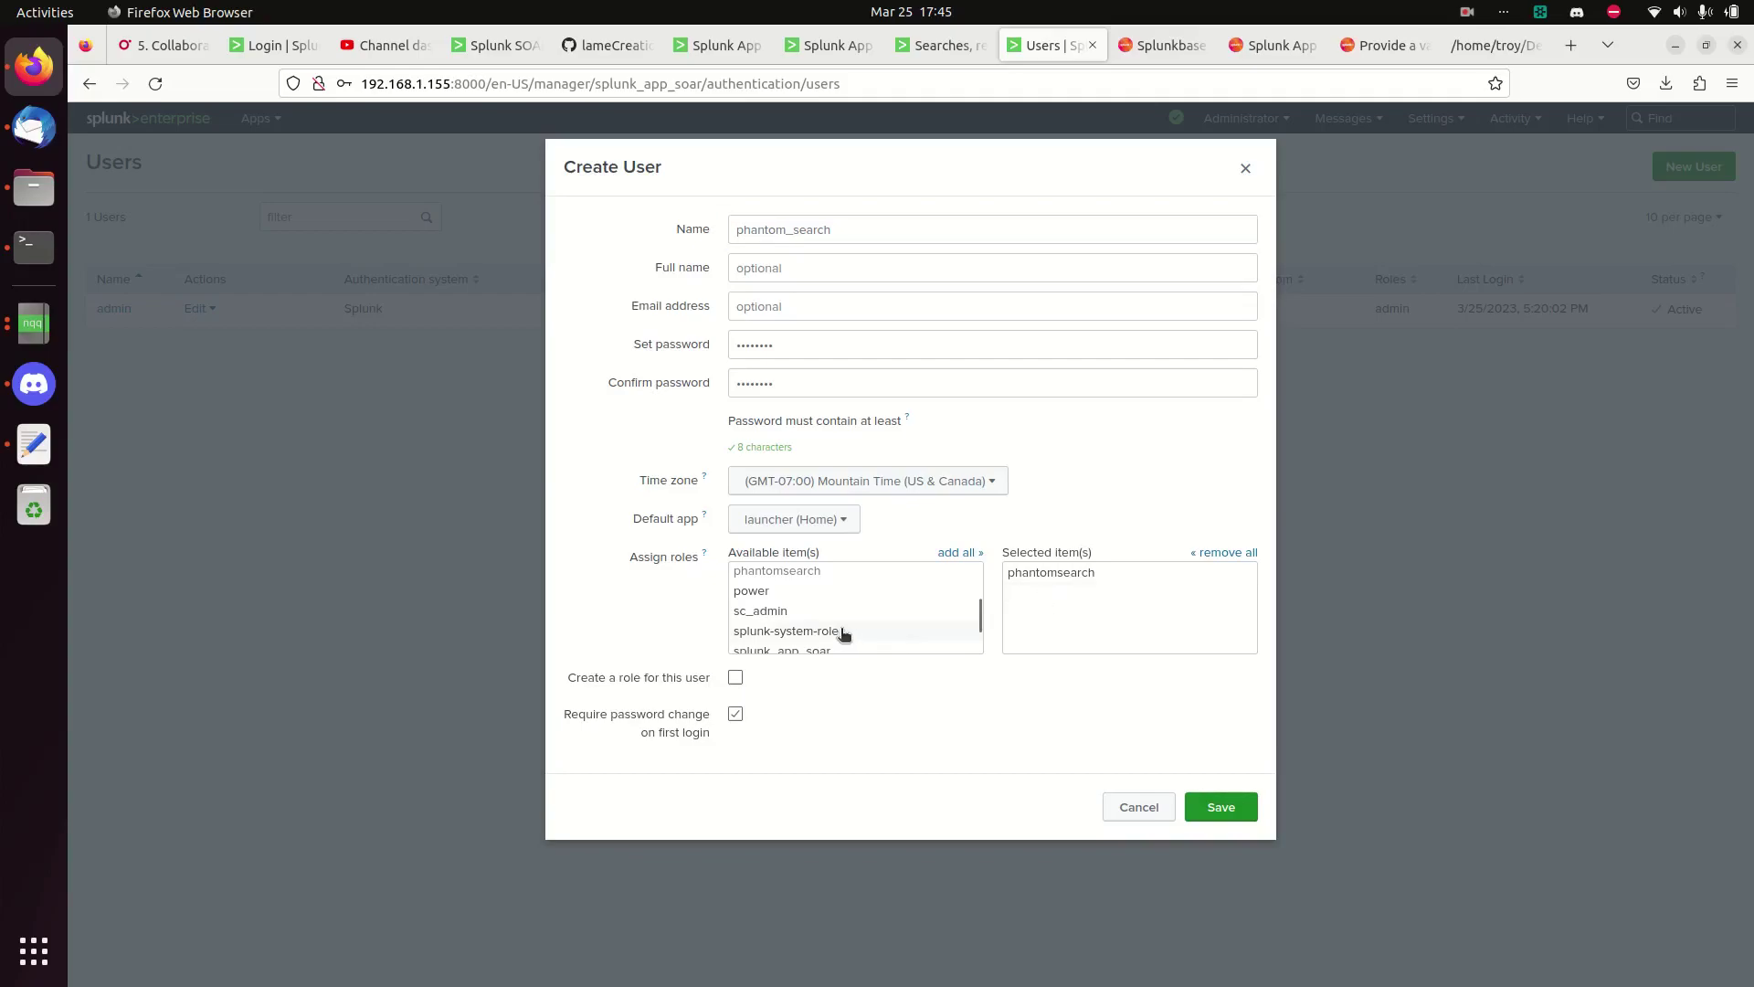
scroll(843, 629, down, 1)
scroll(841, 627, up, 3)
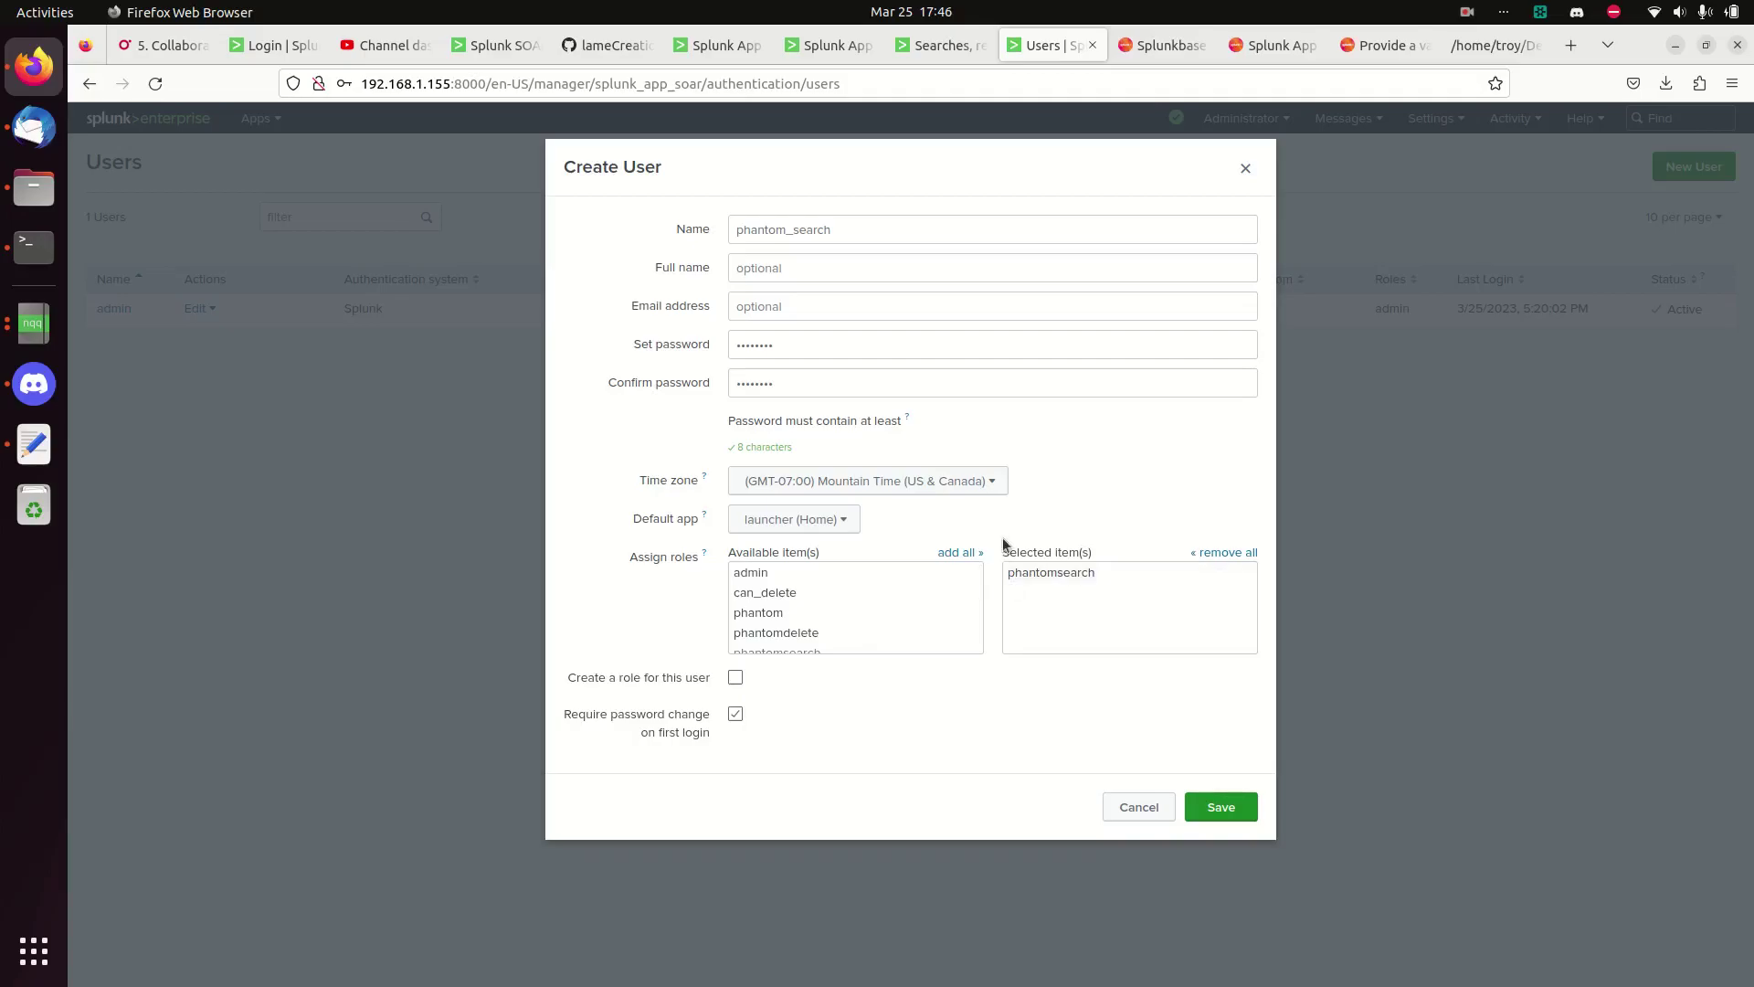
click(1221, 808)
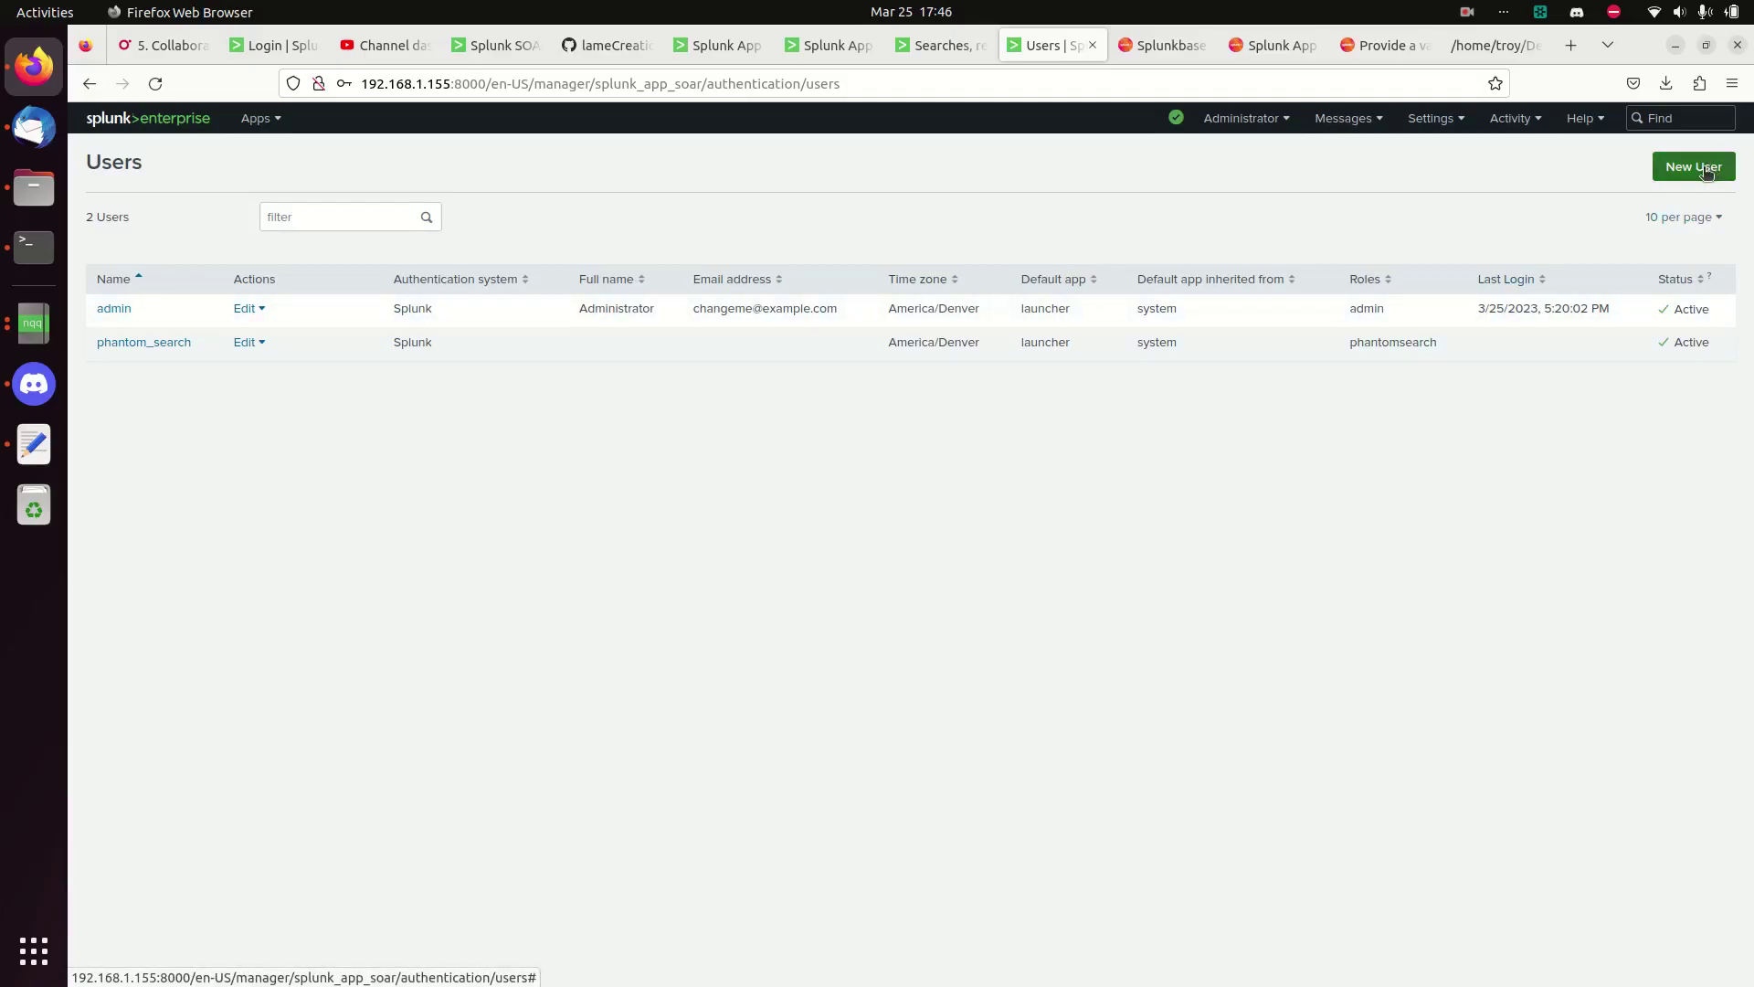
- Start another new user named phantom_delete with the phantomdelete role
click(1693, 166)
click(962, 226)
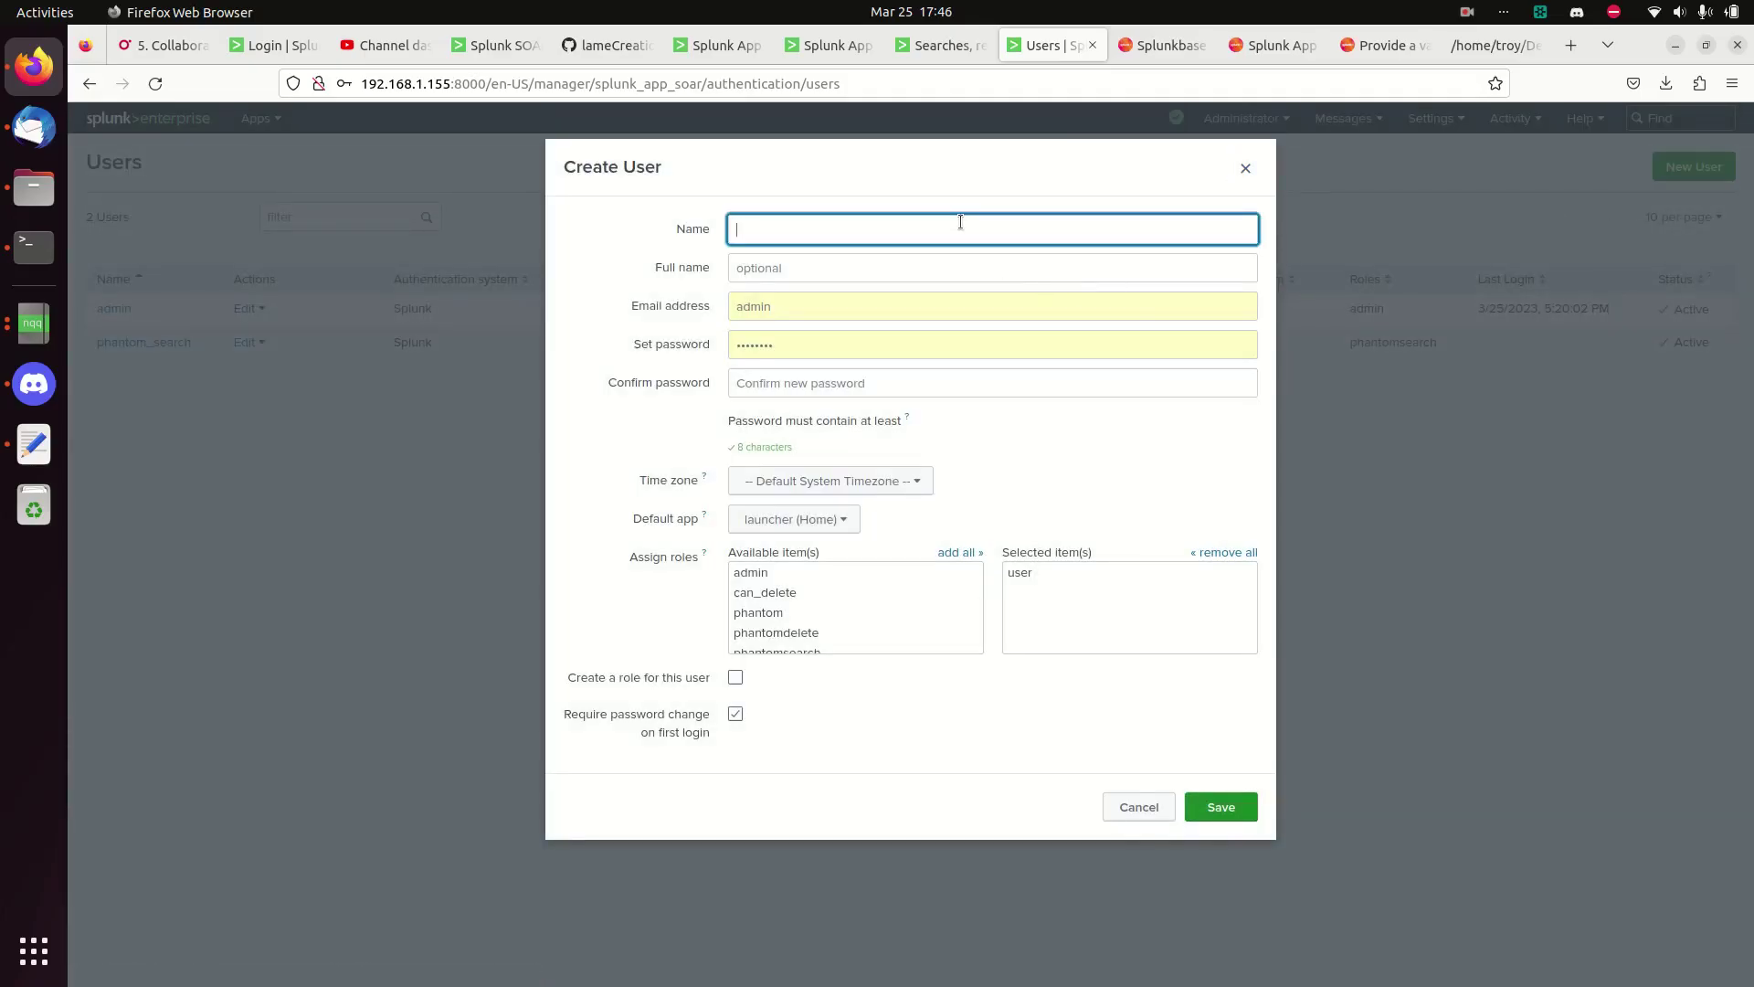
text(phantom_delete)
click(795, 635)
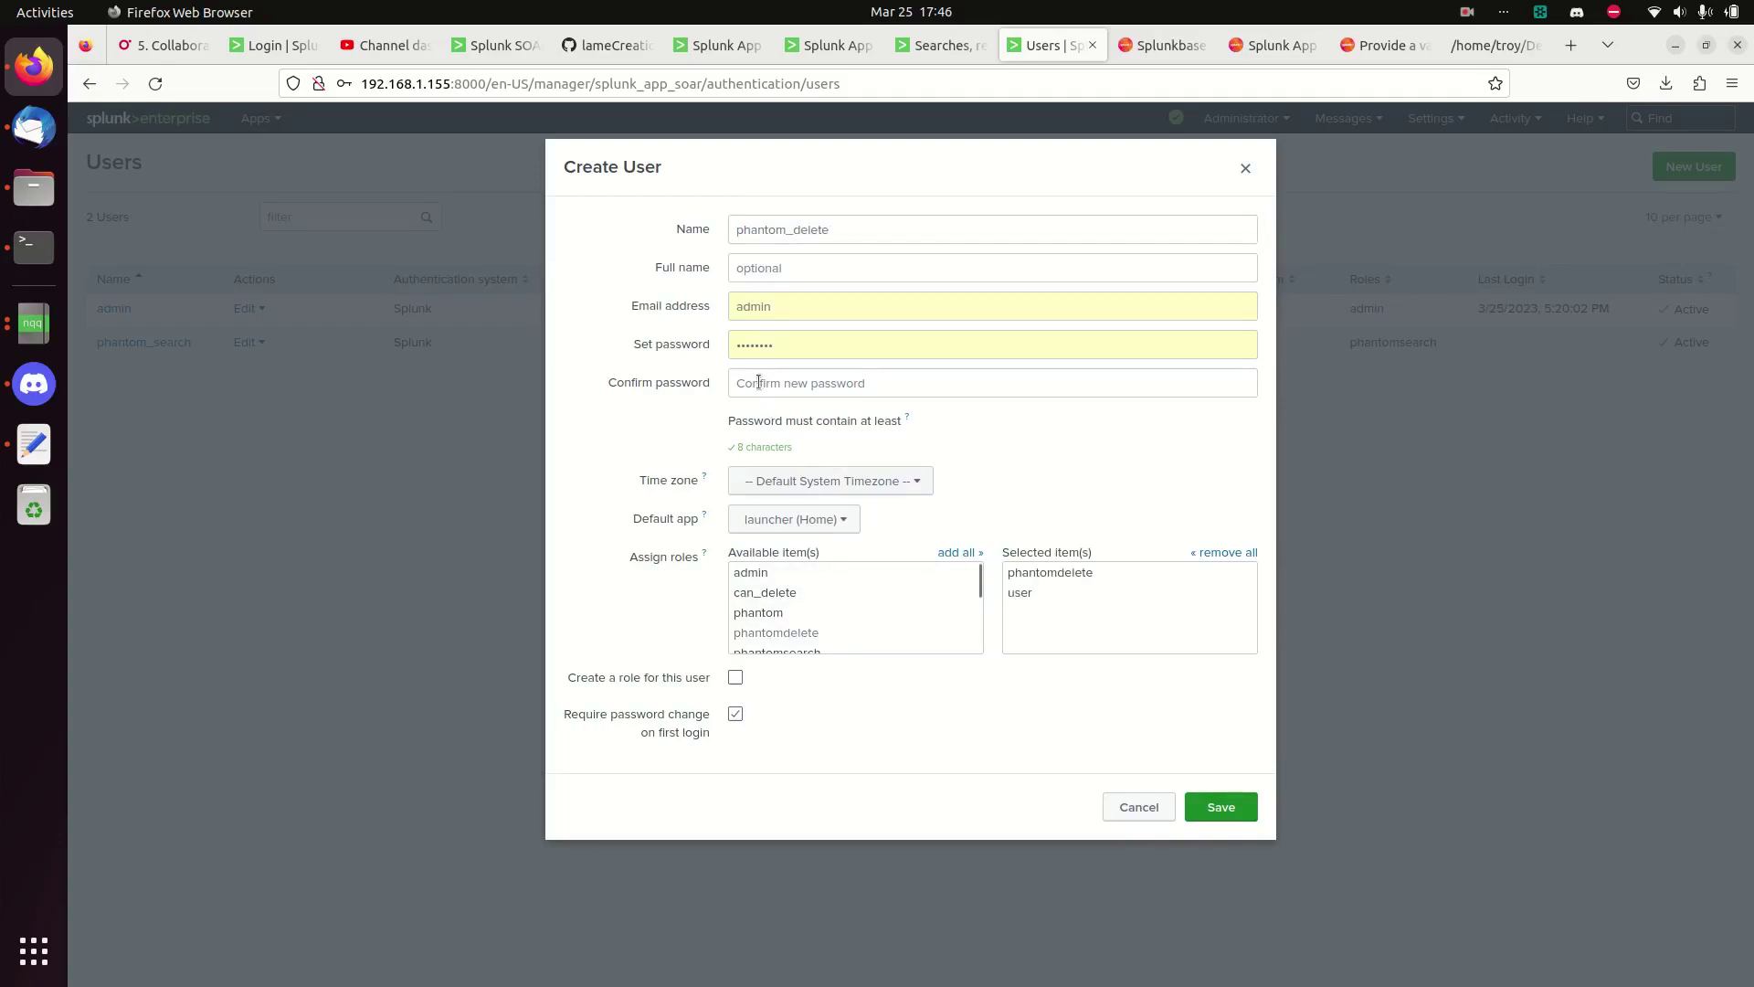
- Clear the autofilled email, set and confirm the password, and untick the first-login password change
double_click(966, 311)
key(BackSpace)
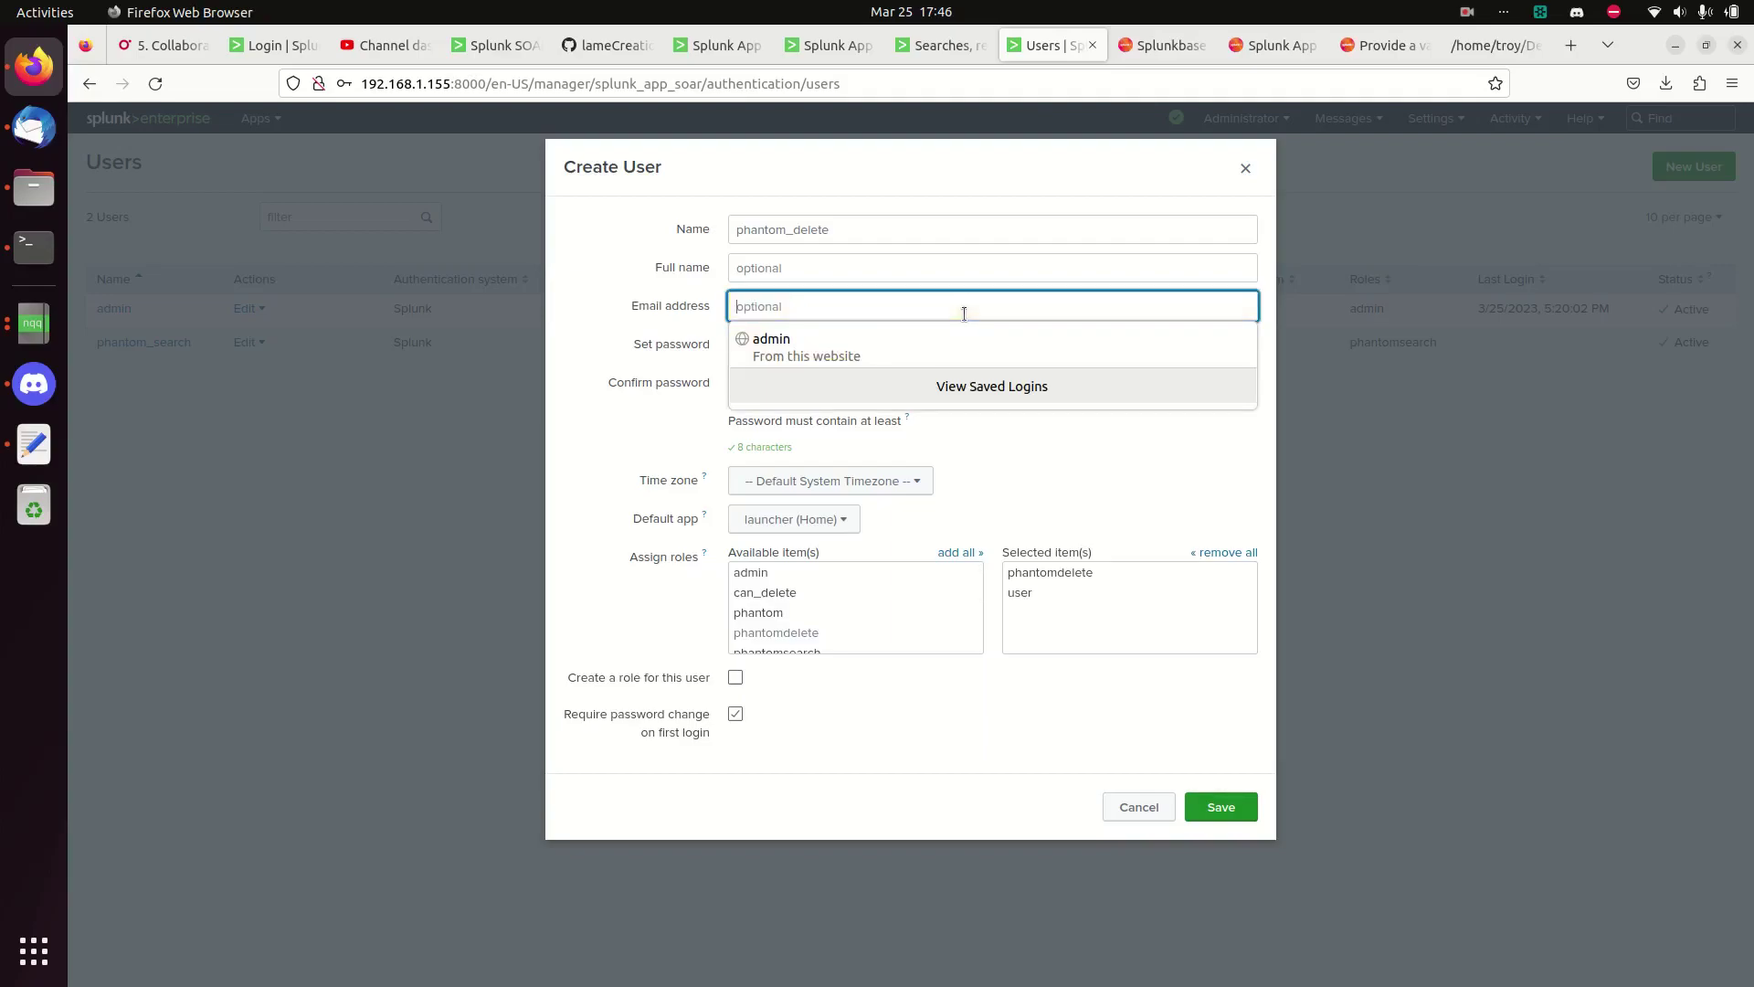
key(Tab)
key(ctrl+v)
key(BackSpace)
key(BackSpace)
key(BackSpace)
key(BackSpace)
key(BackSpace)
key(BackSpace)
key(BackSpace)
text(••••••••)
key(Tab)
text(••••••••)
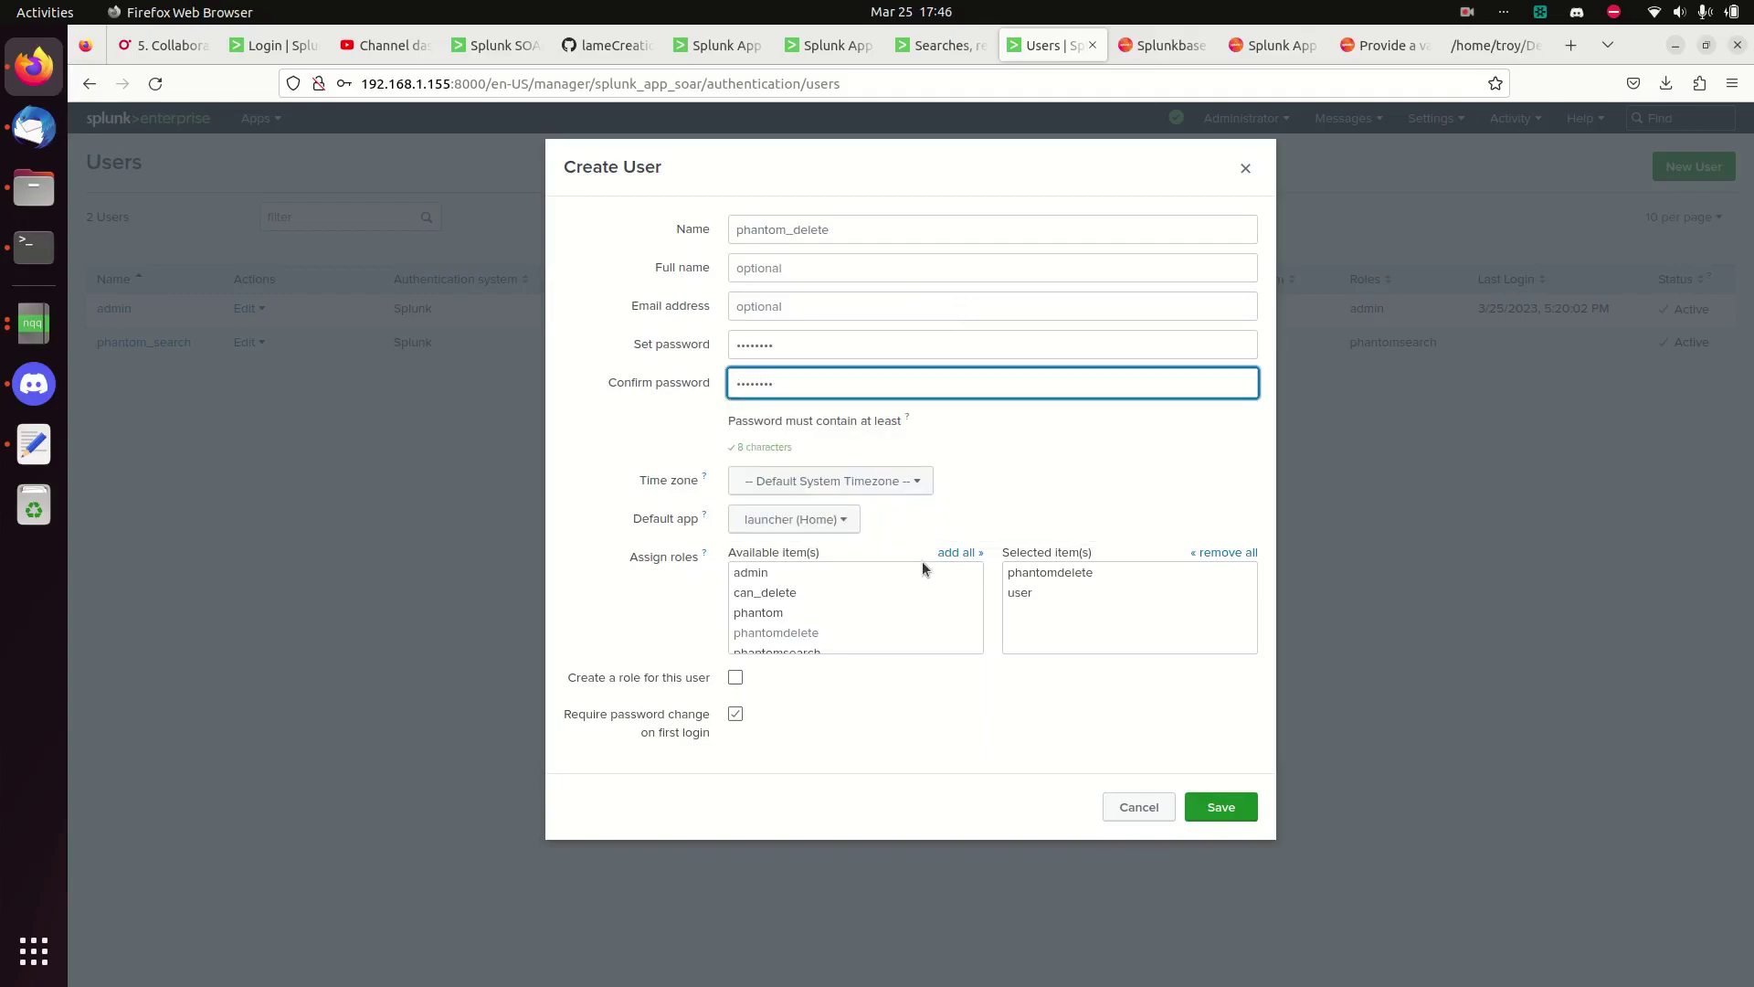
click(738, 717)
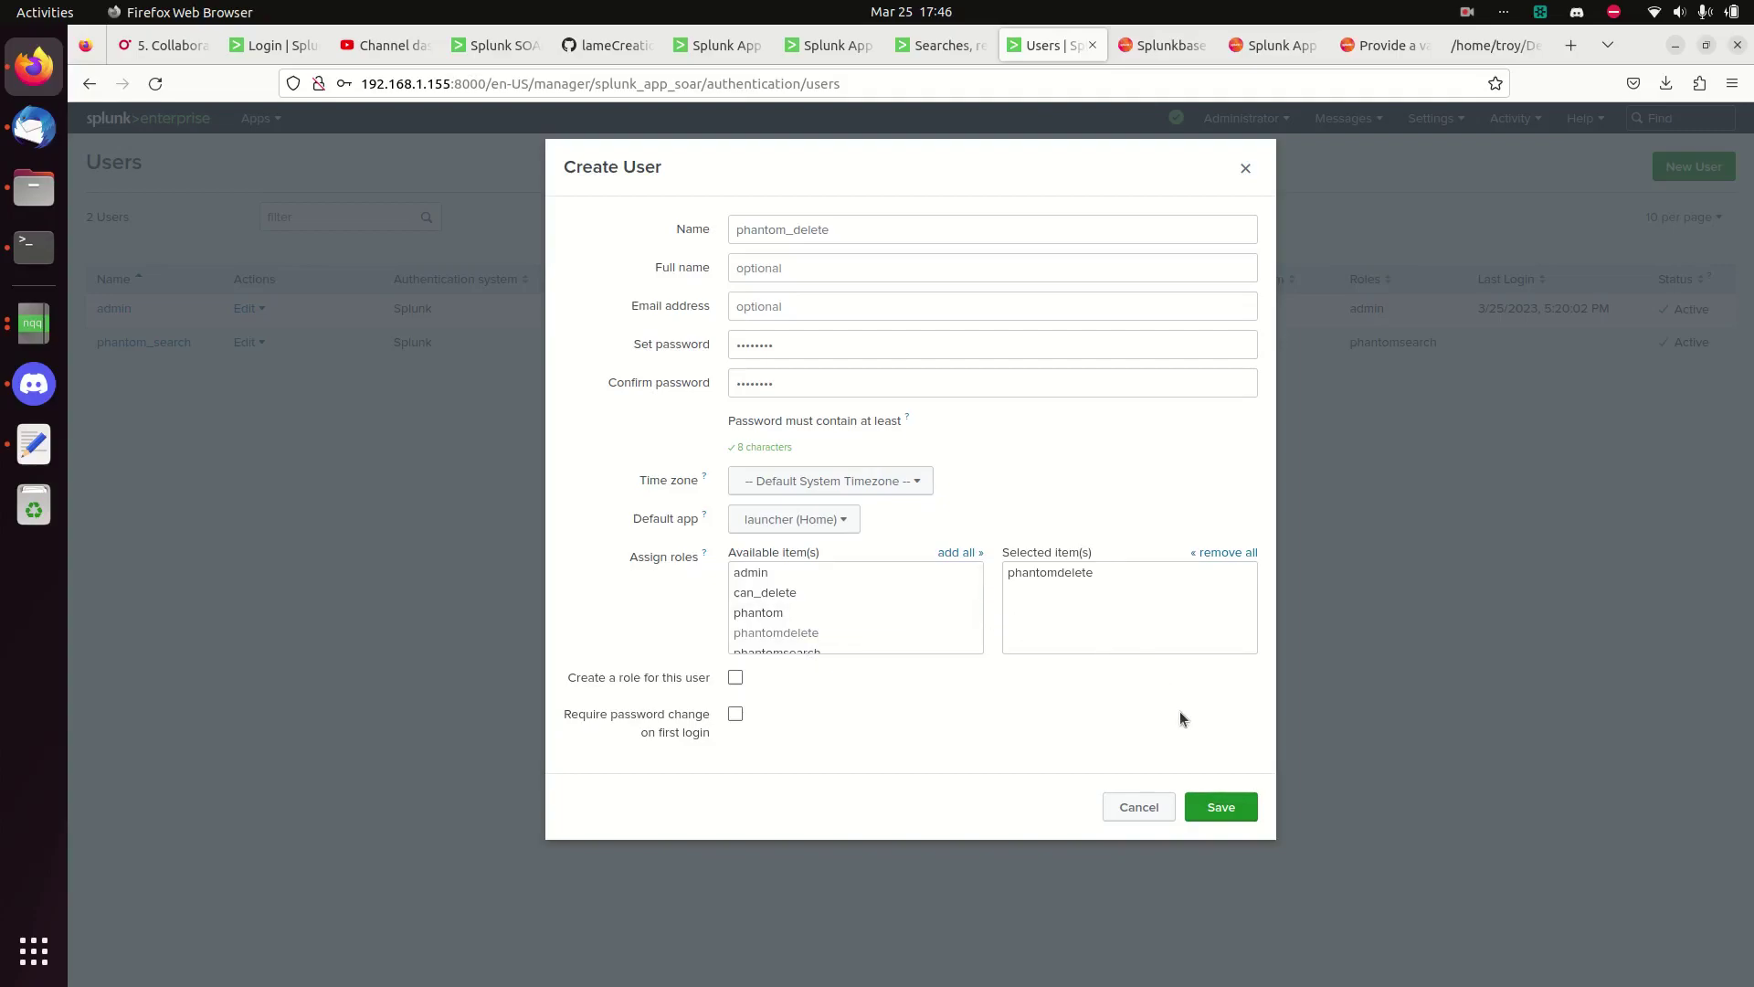
- Swap the ungrantable phantomdelete role for admin, acknowledge fsh_manage, and save phantom_delete
click(1227, 820)
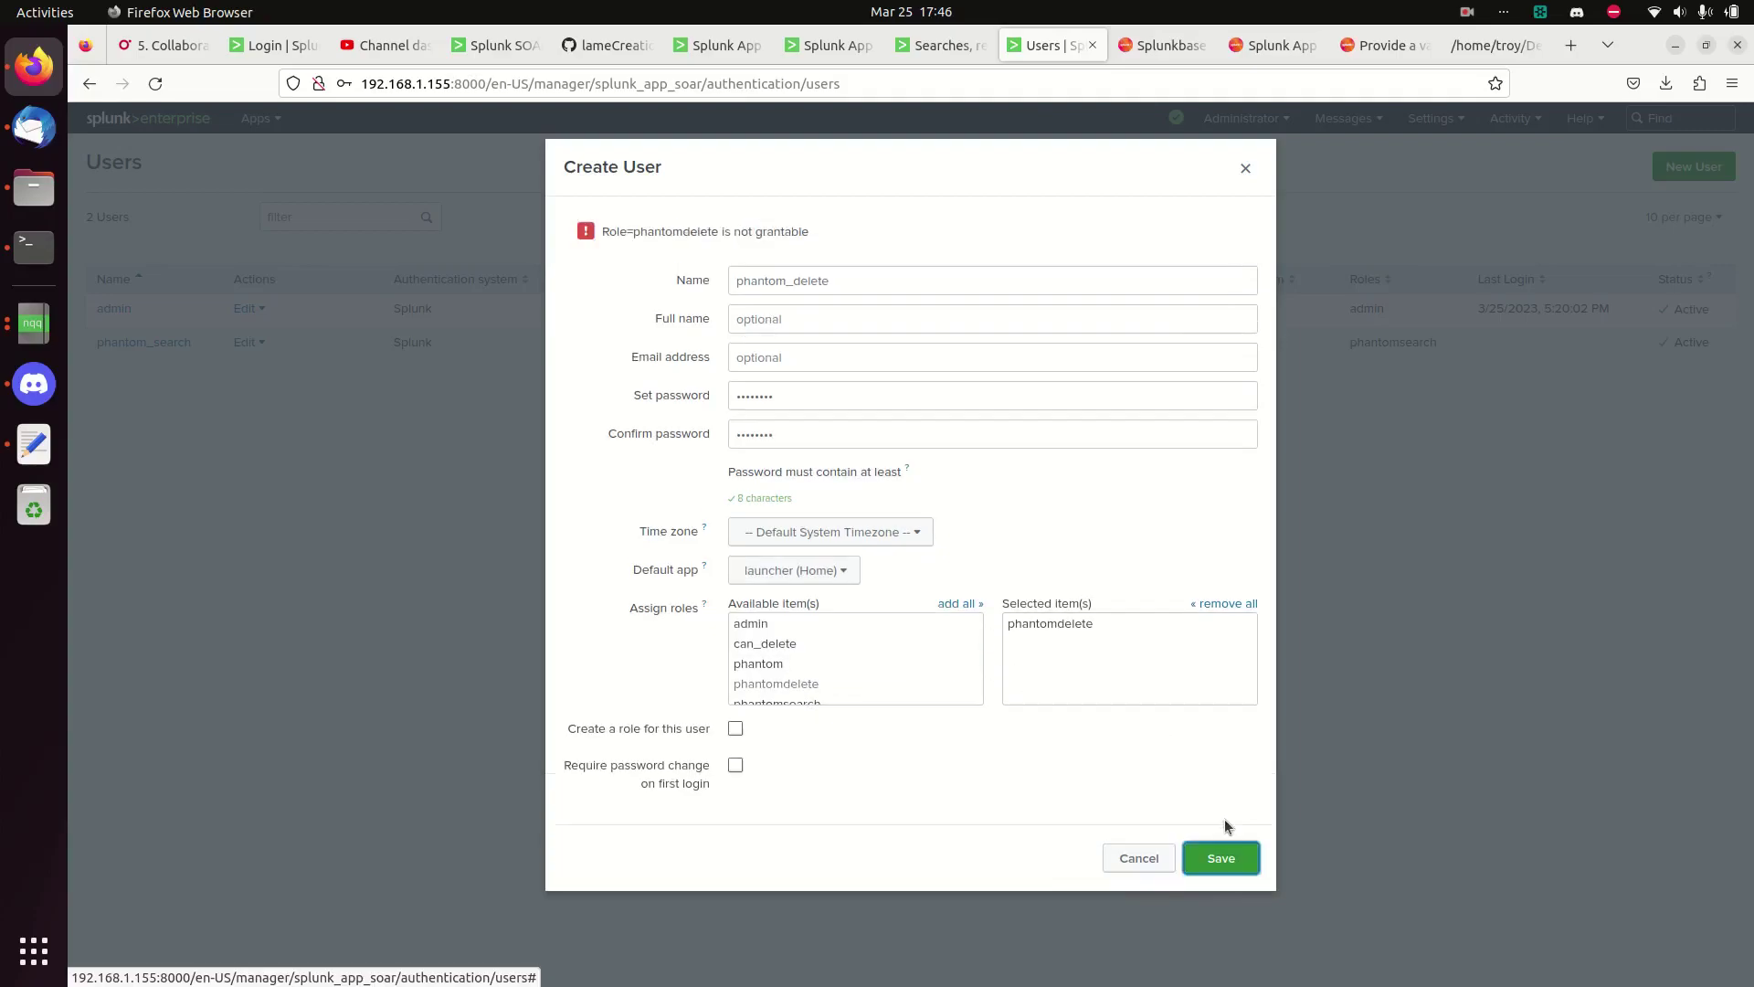
click(795, 285)
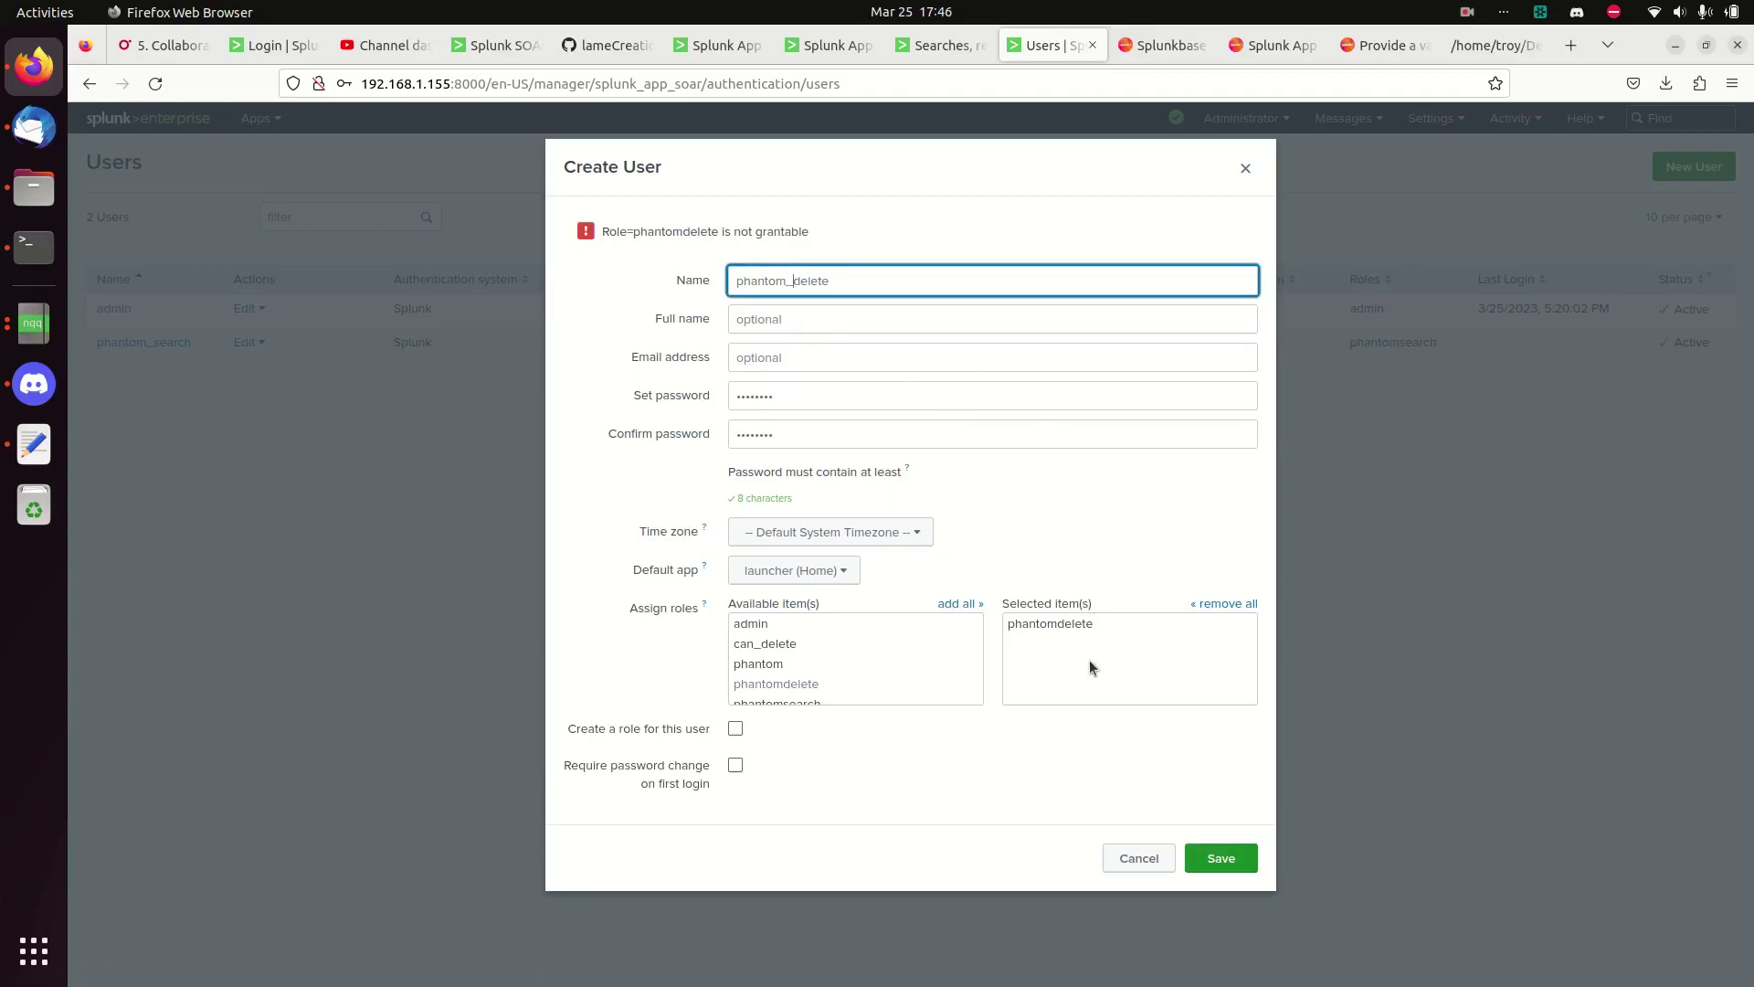
click(1071, 630)
click(757, 627)
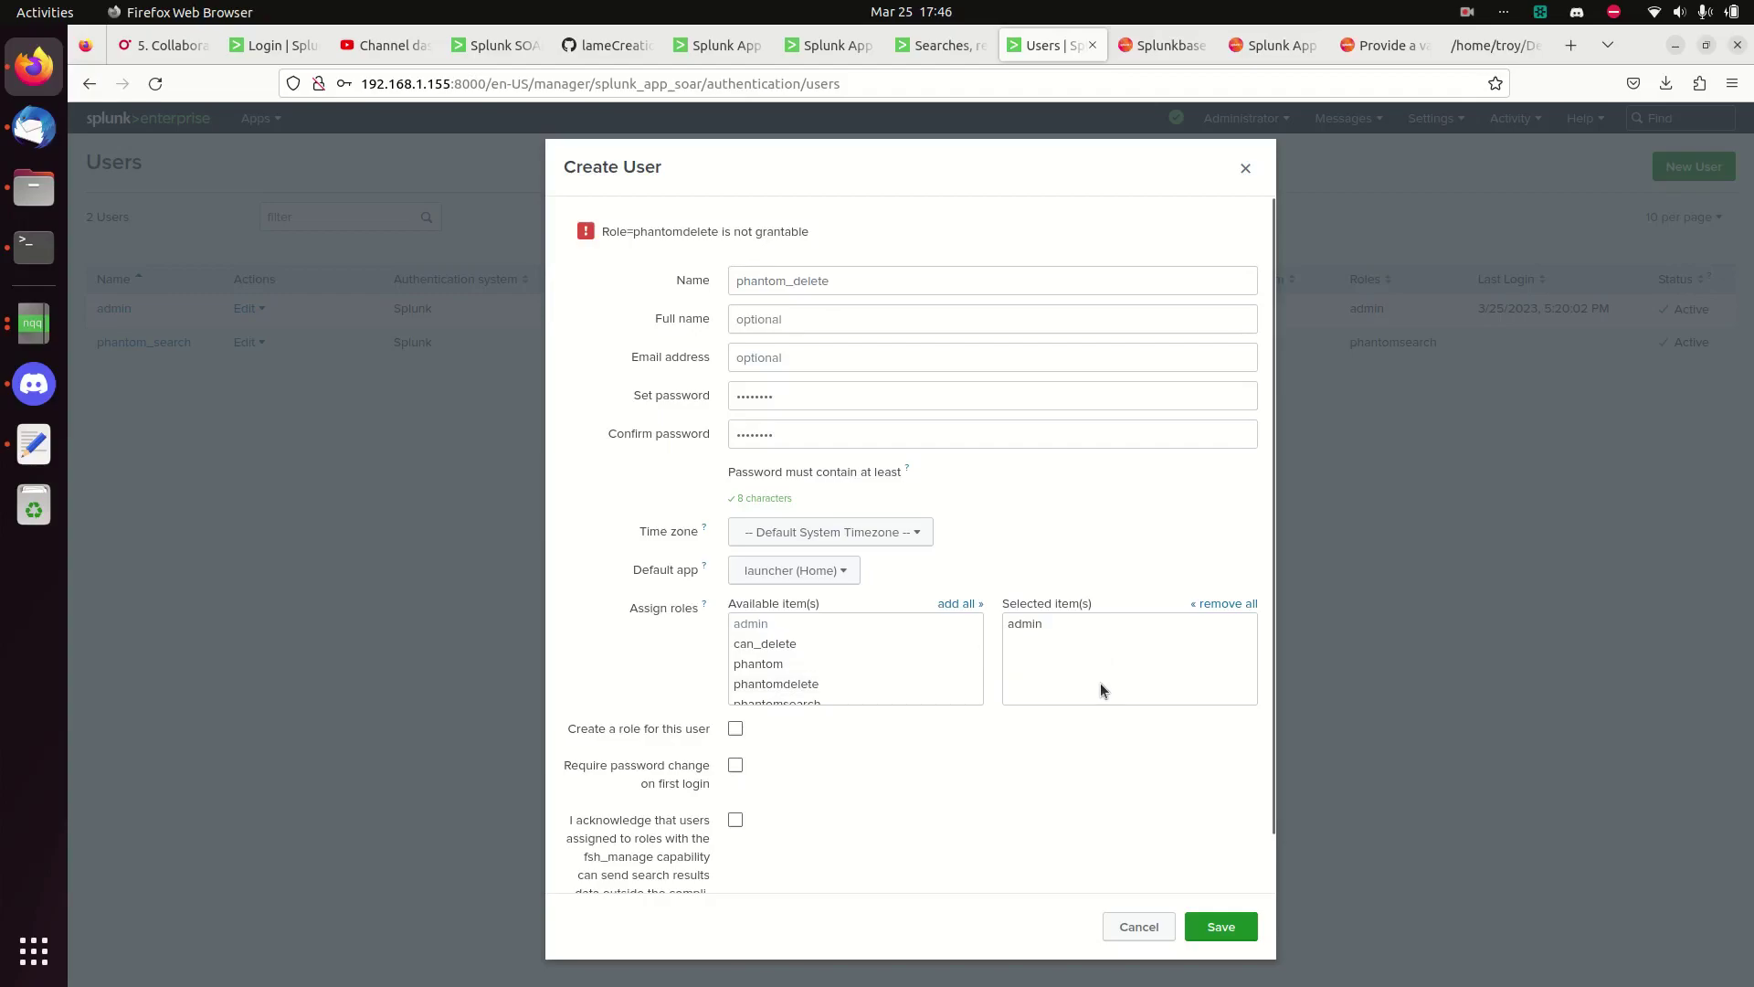
scroll(869, 766, down, 1)
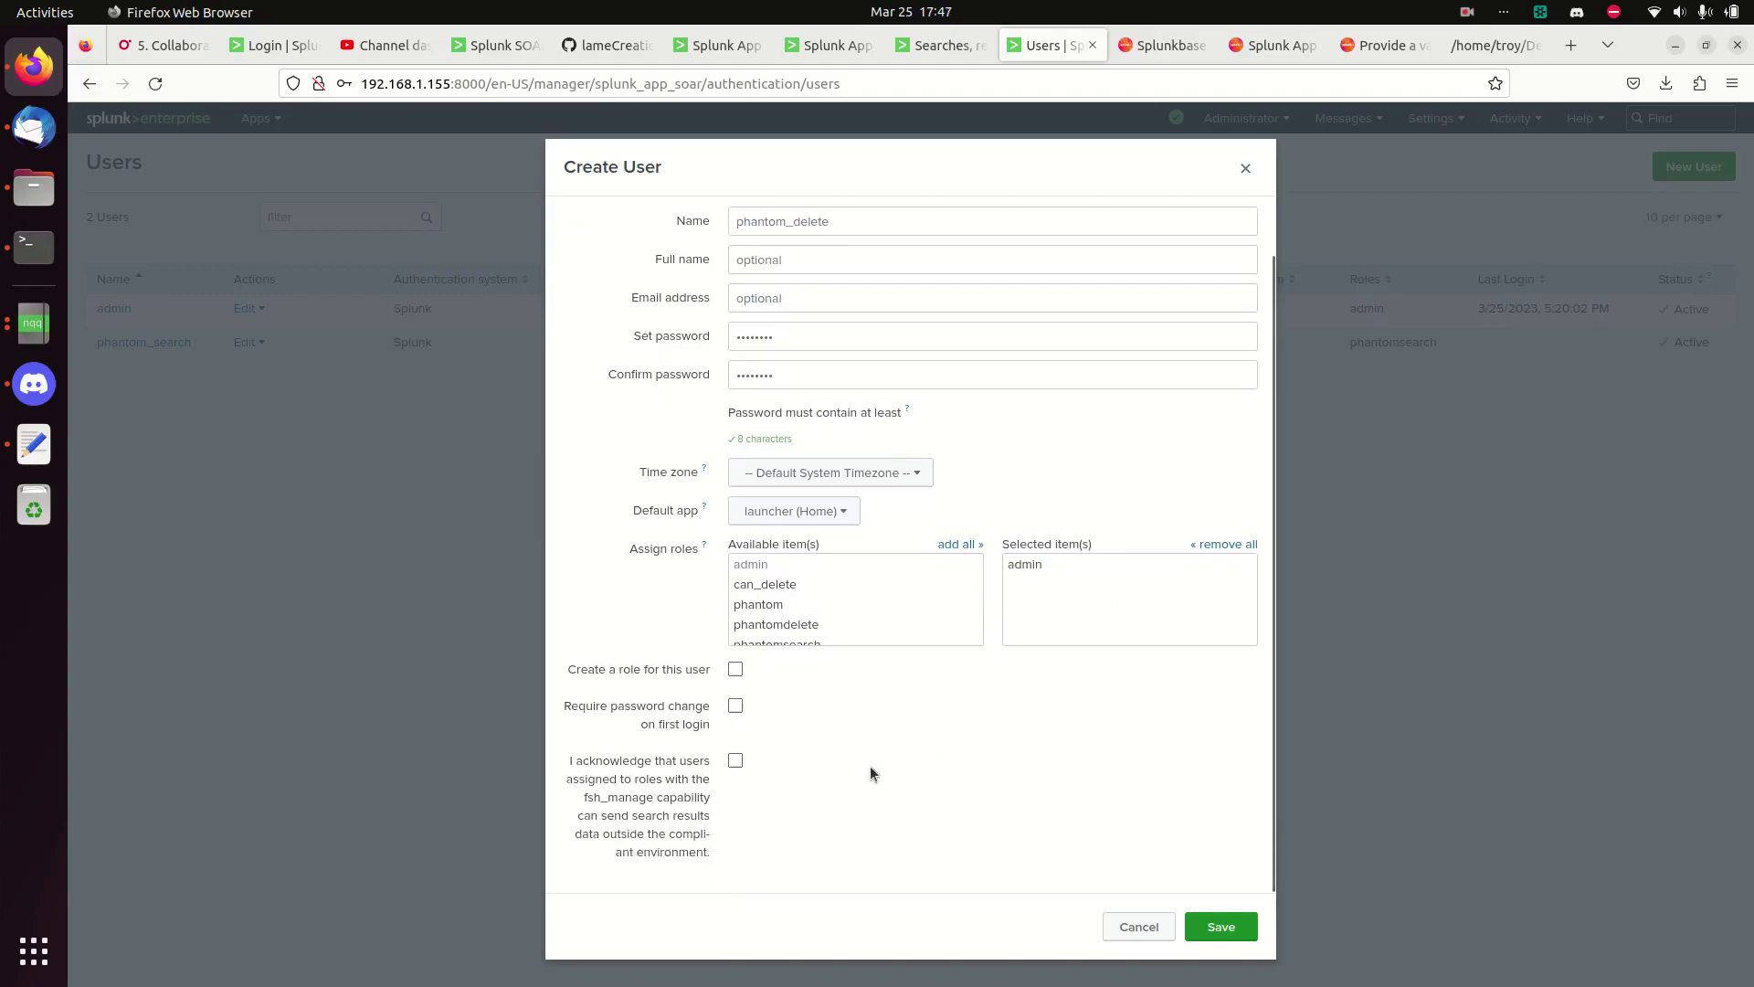
click(737, 762)
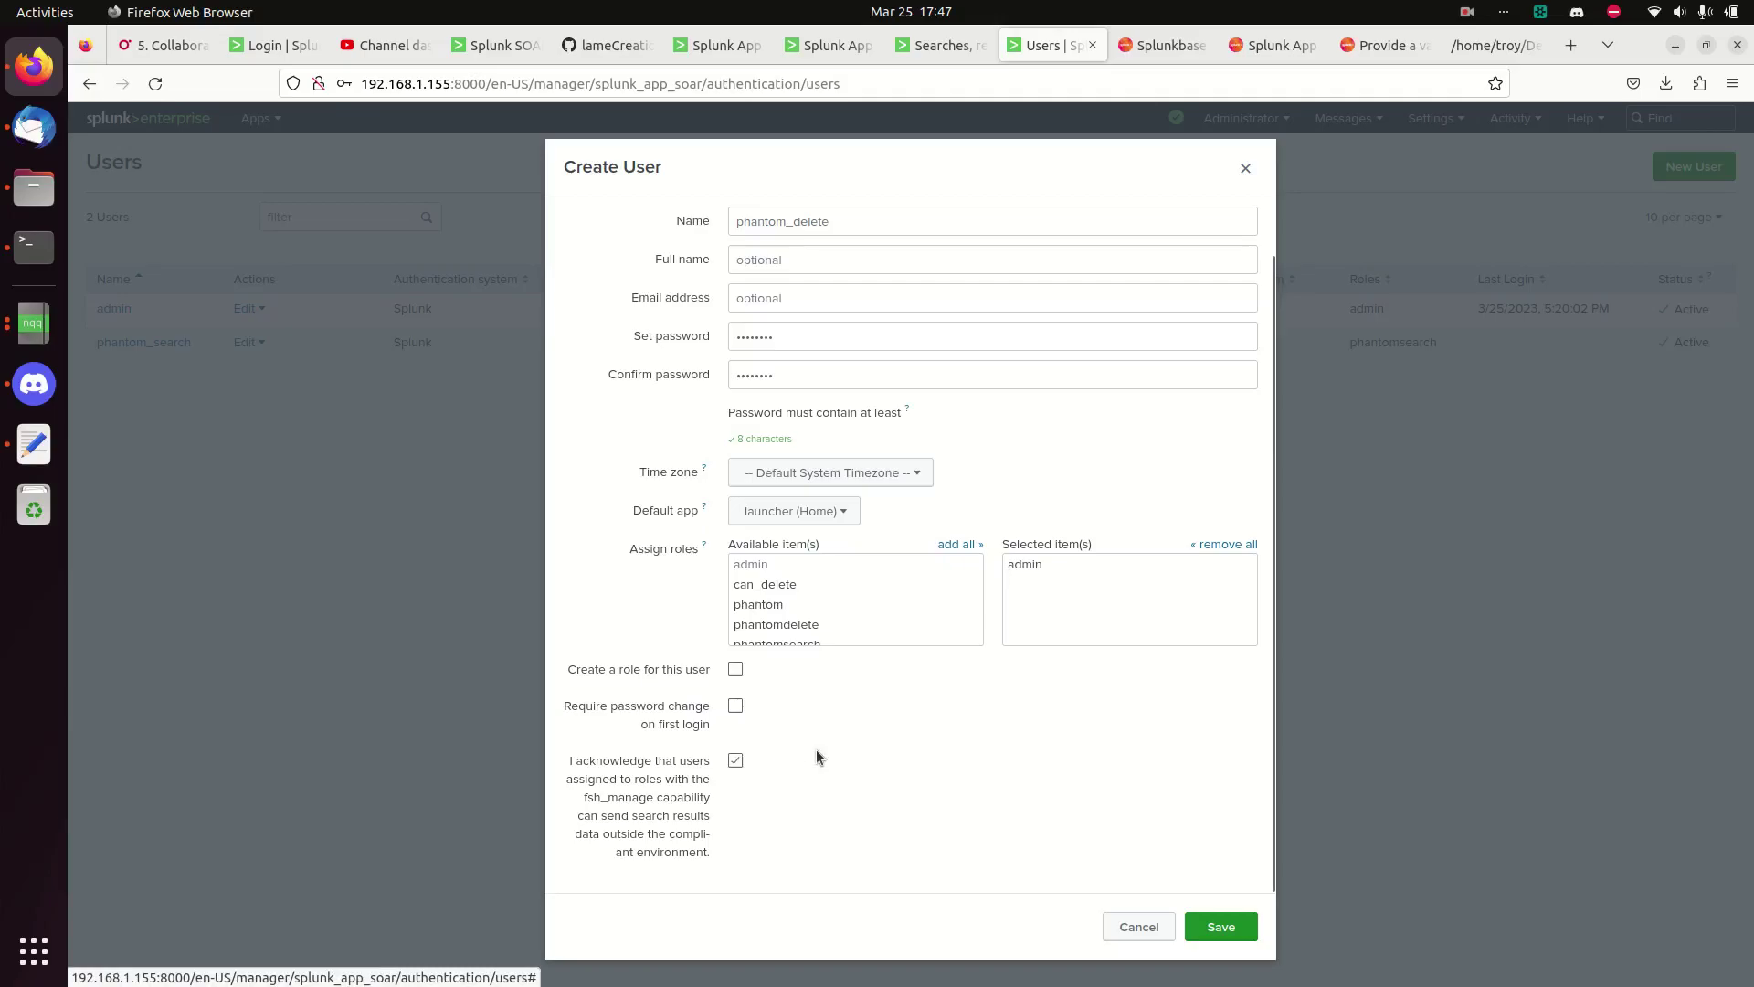
scroll(969, 781, up, 1)
scroll(976, 781, down, 1)
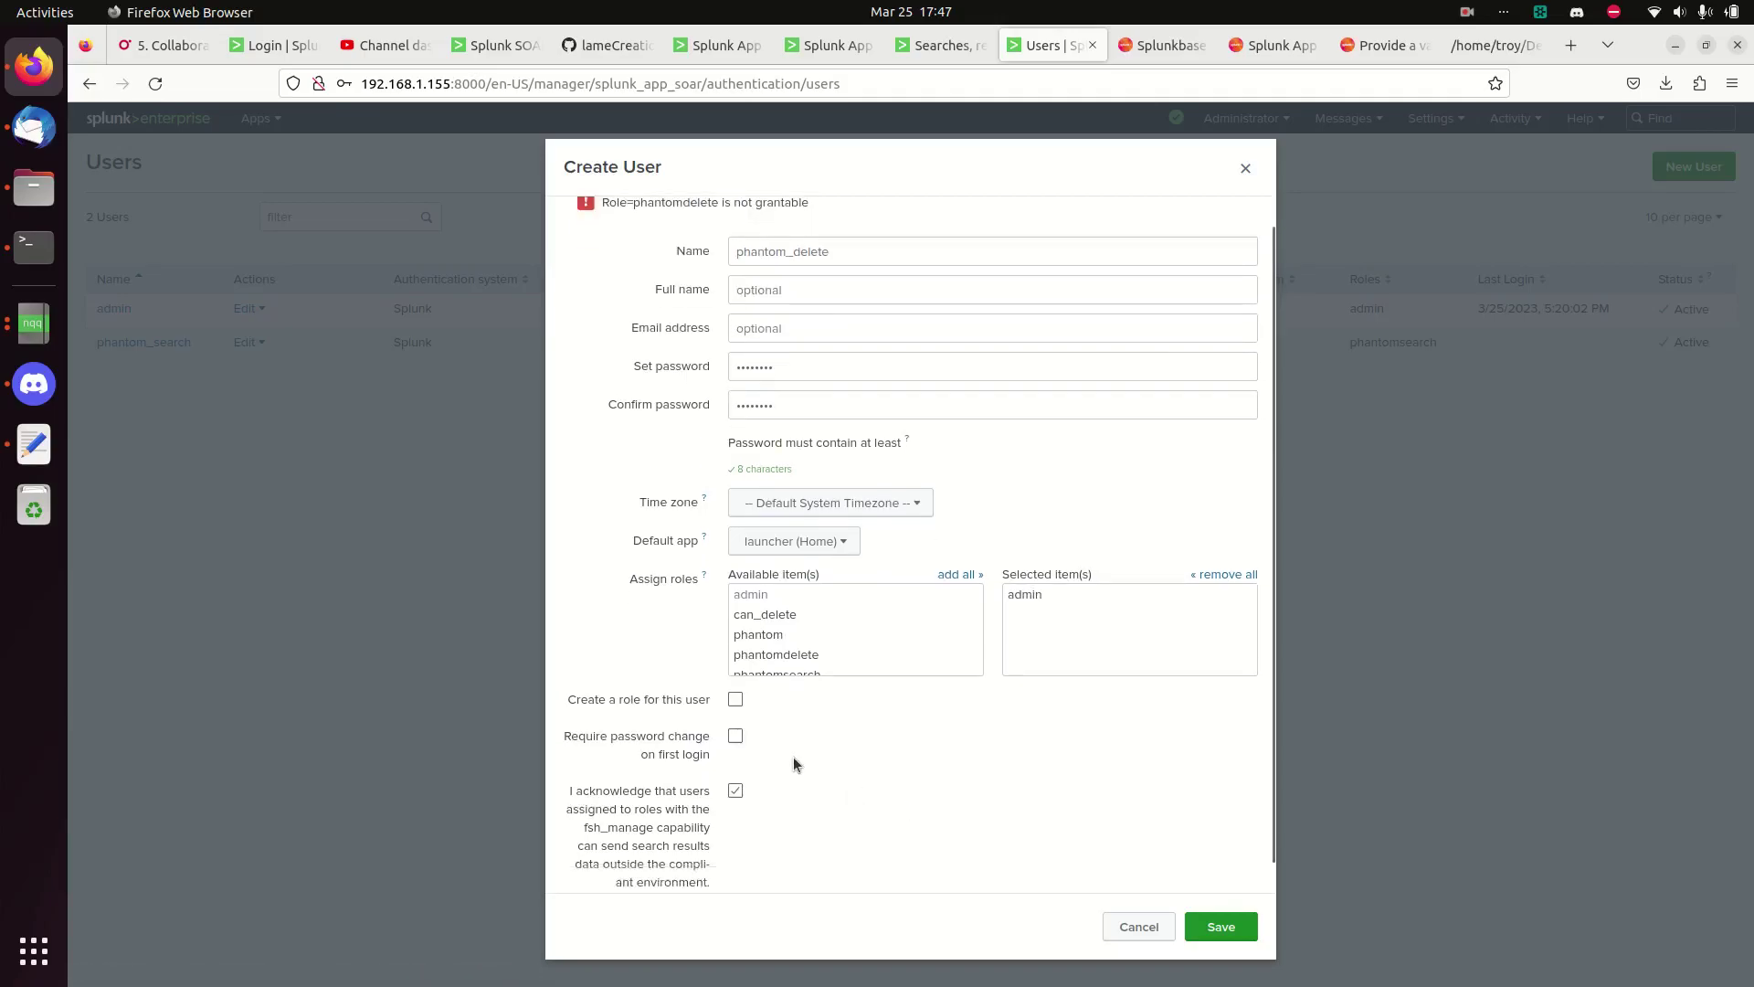
click(1238, 925)
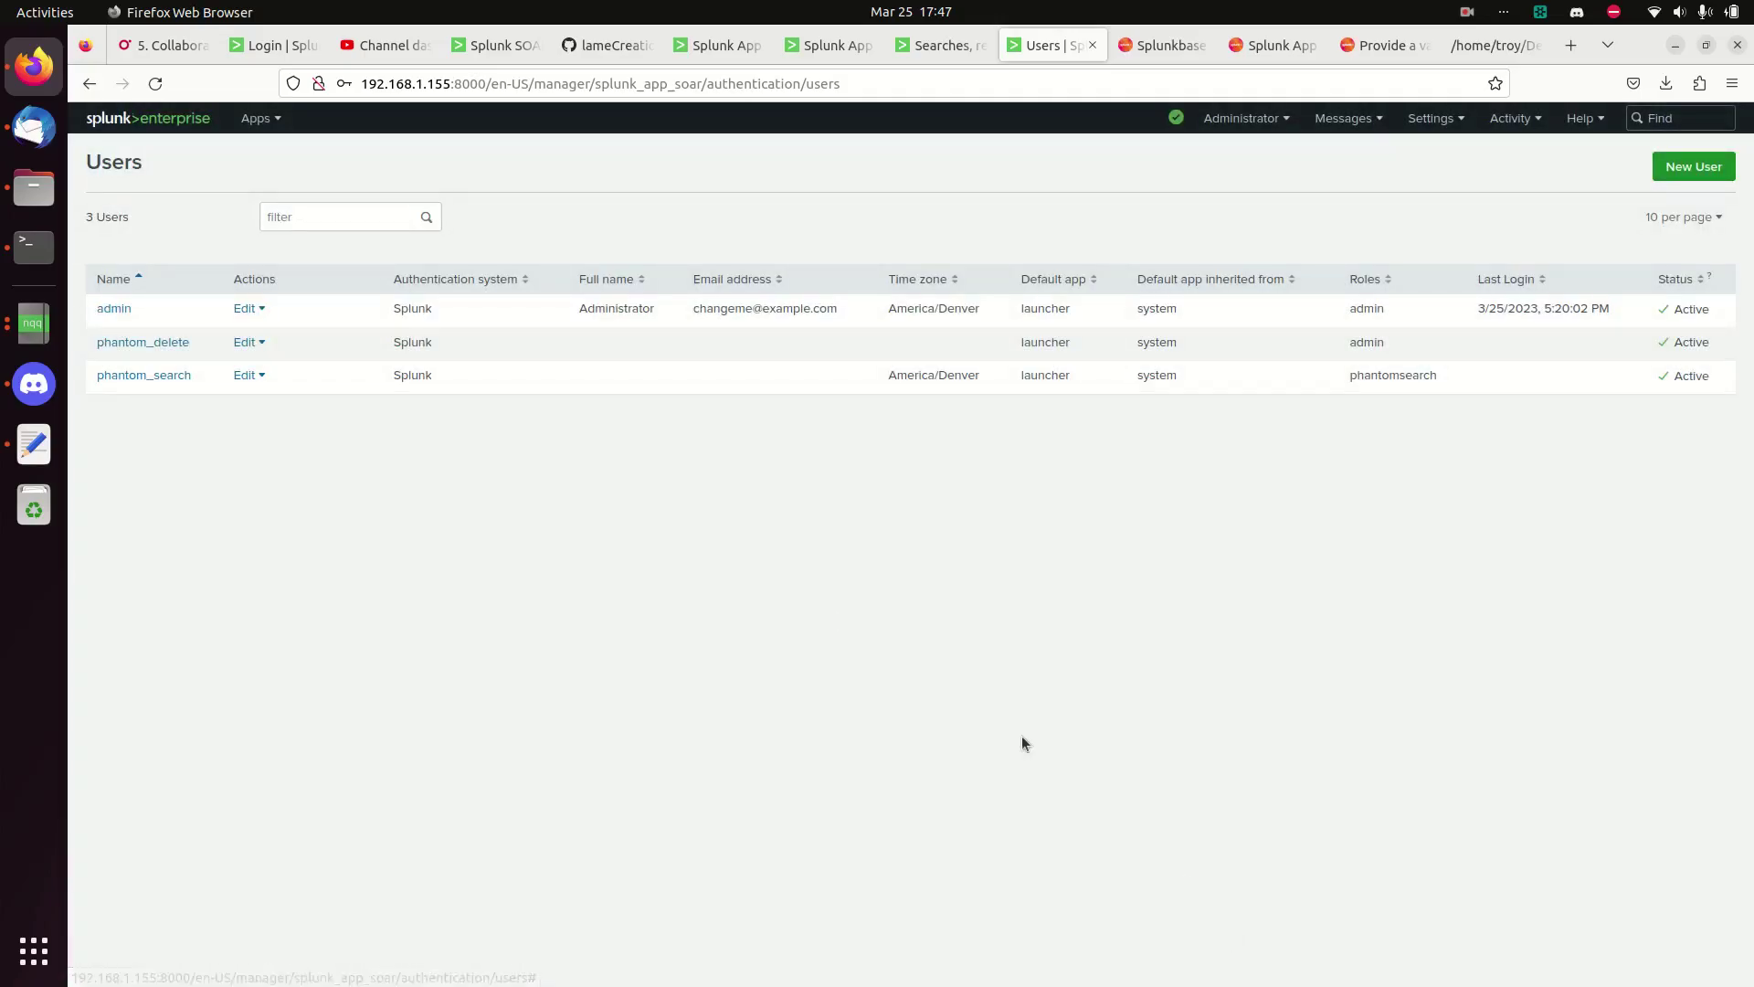
click(156, 374)
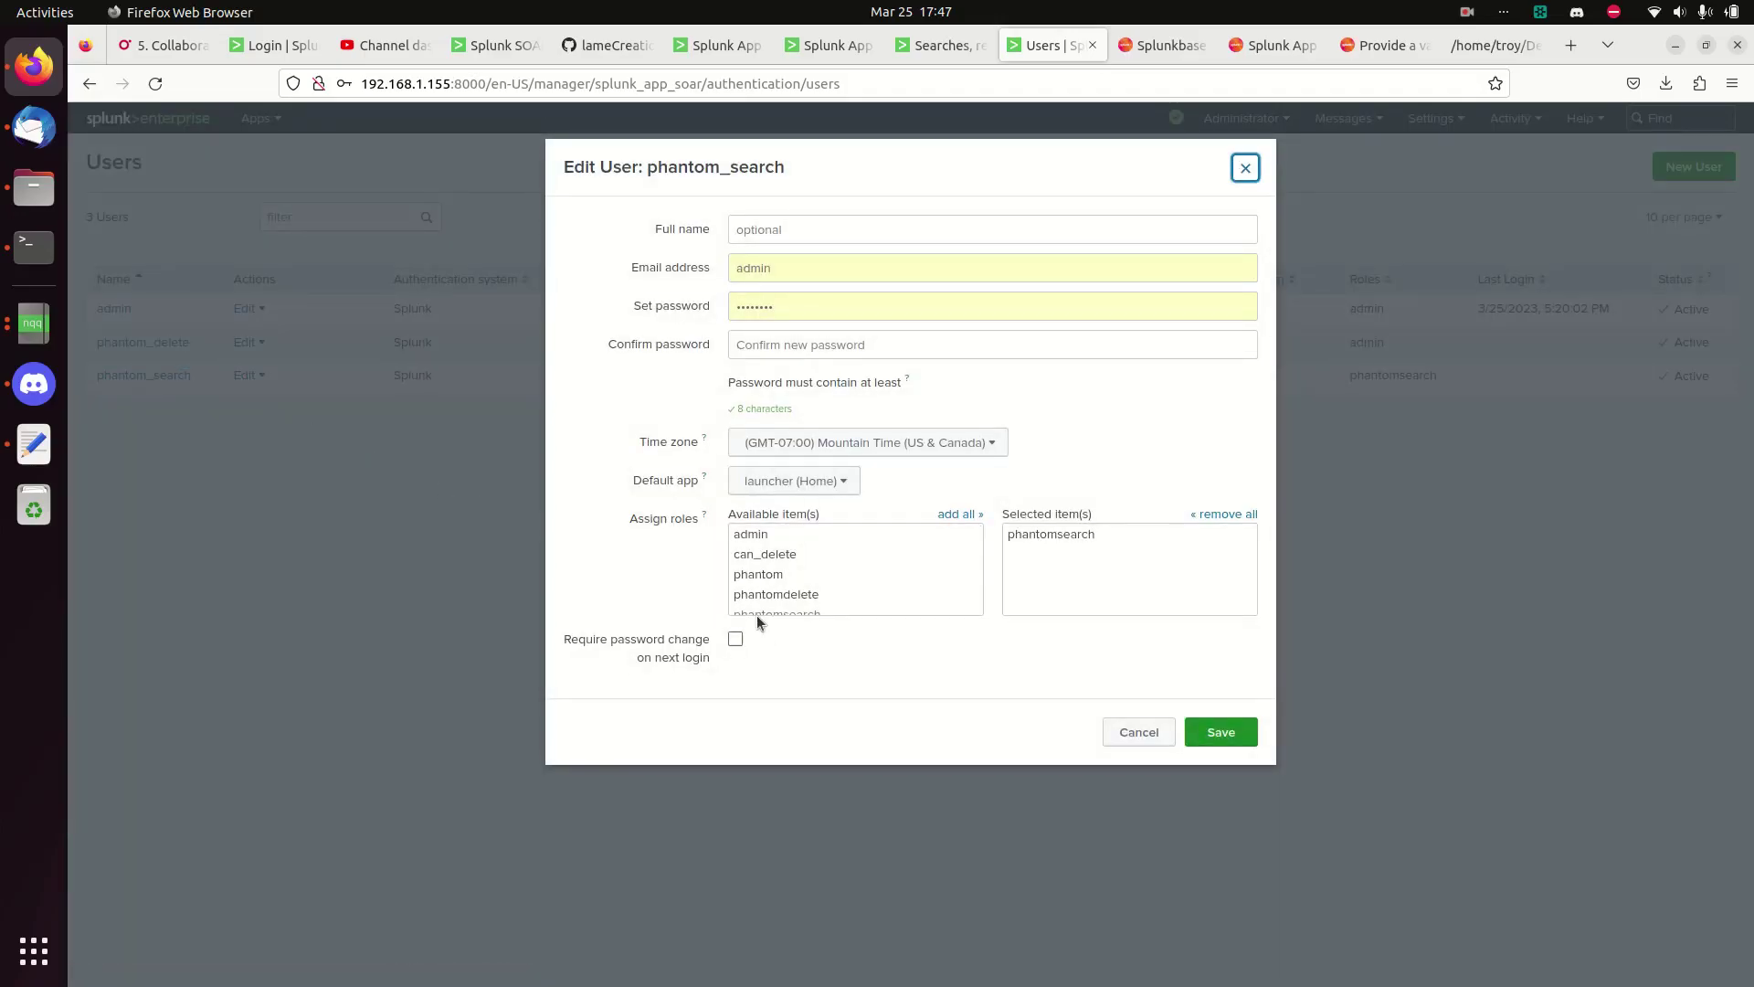
- Close the user editor without saving and go to the Roles settings page
click(1139, 732)
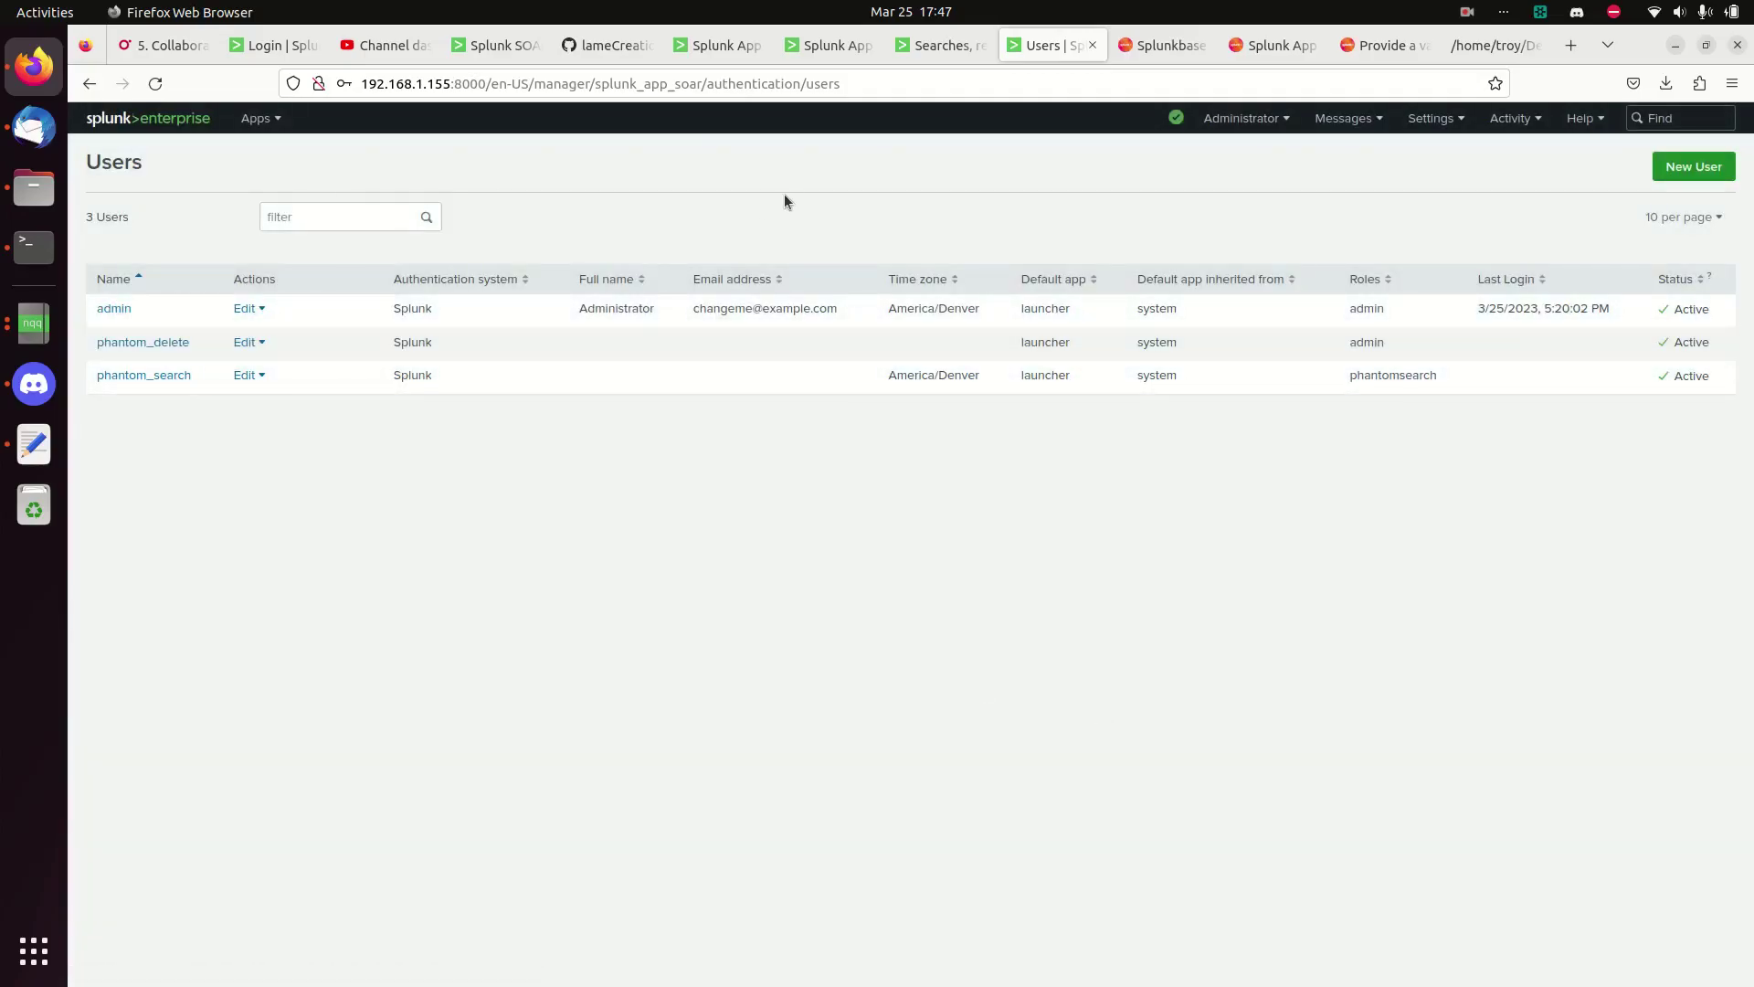
click(949, 62)
right_click(948, 58)
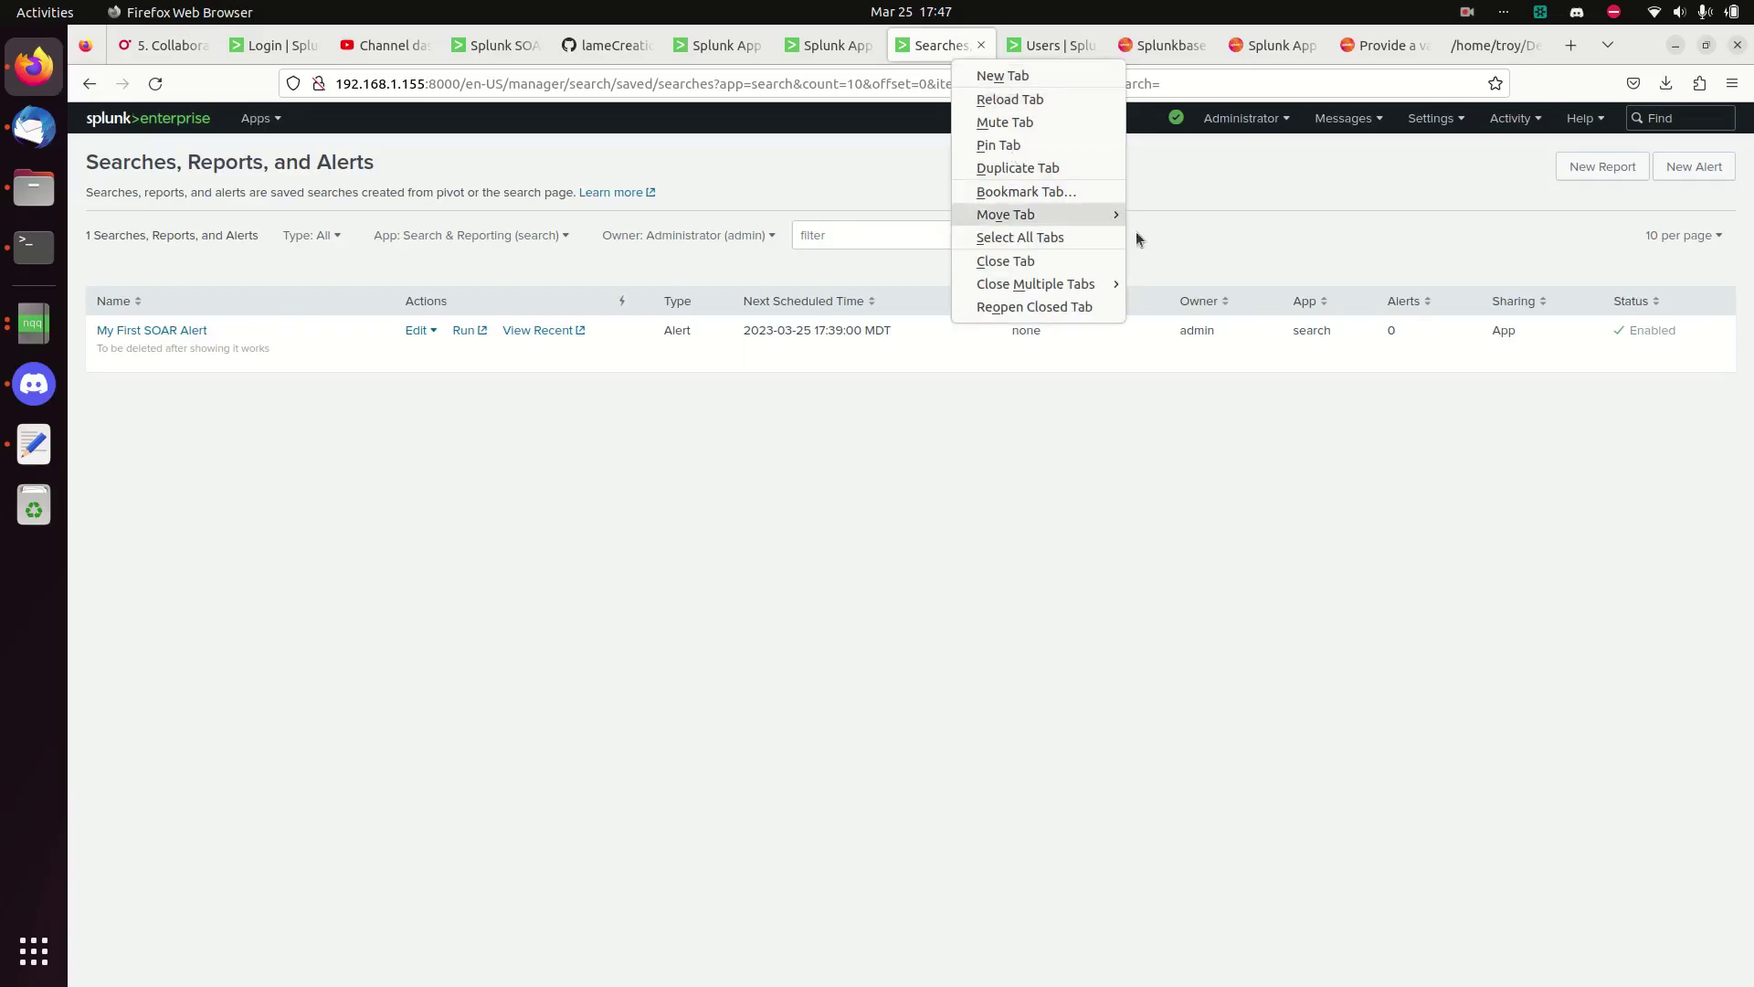
click(1480, 128)
click(1434, 118)
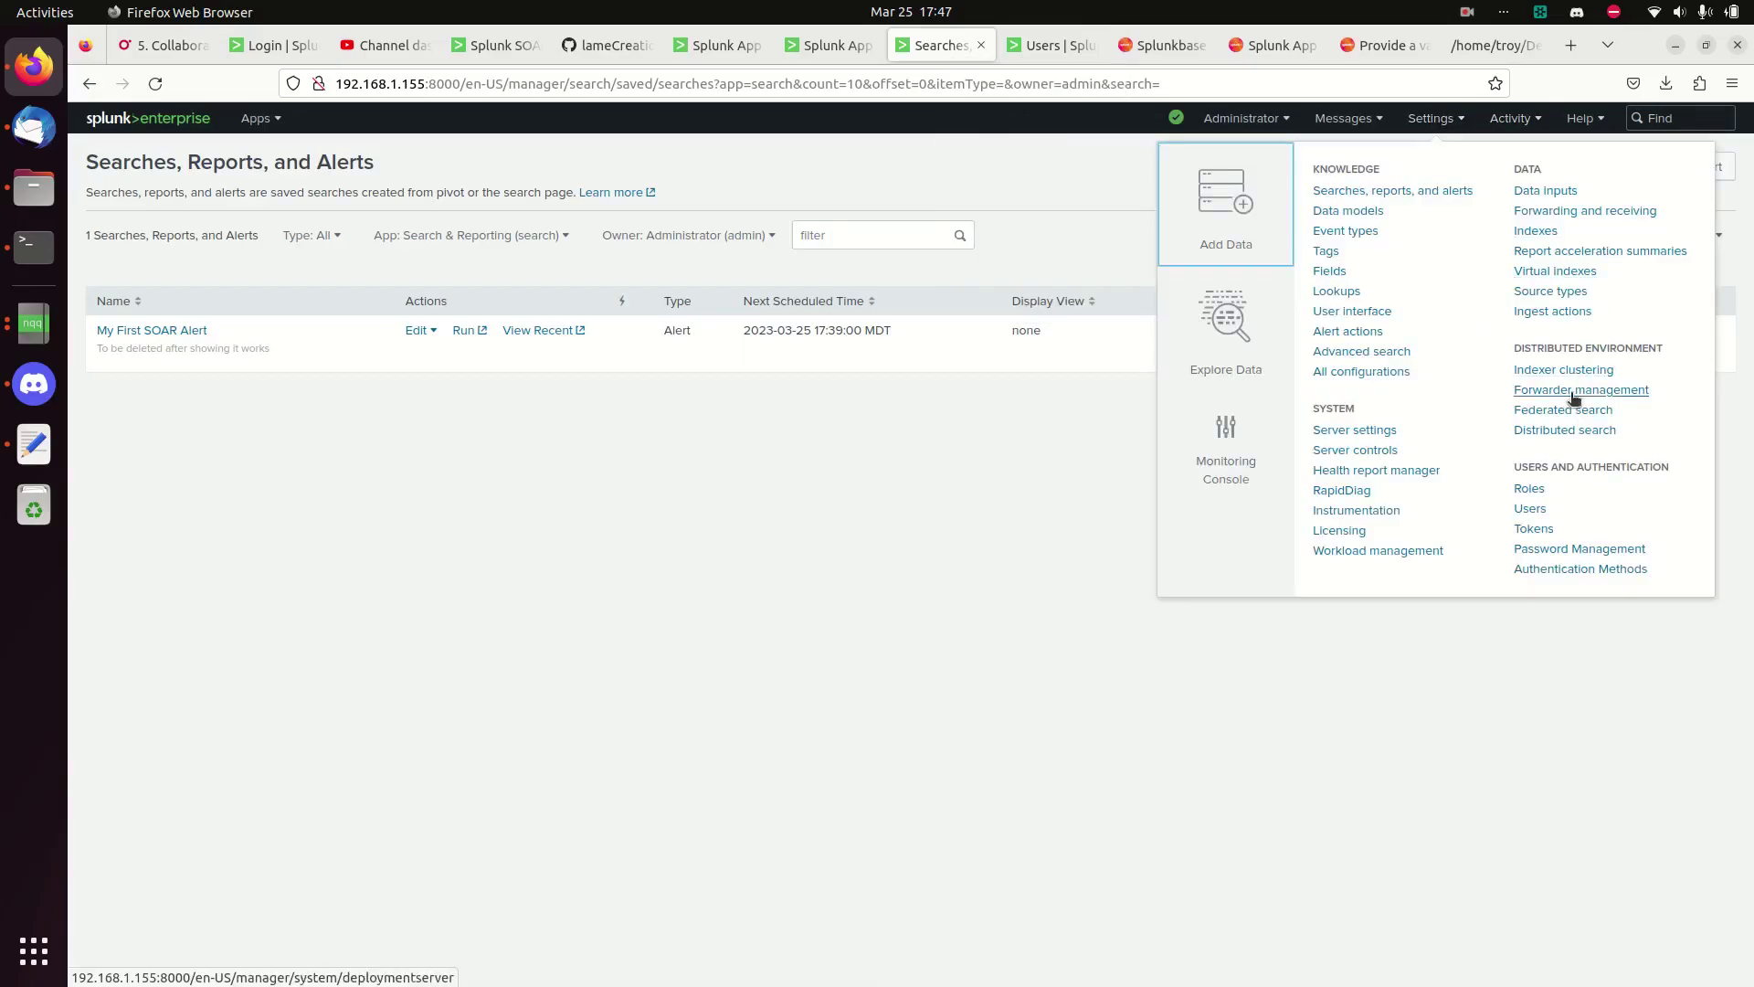
click(1526, 488)
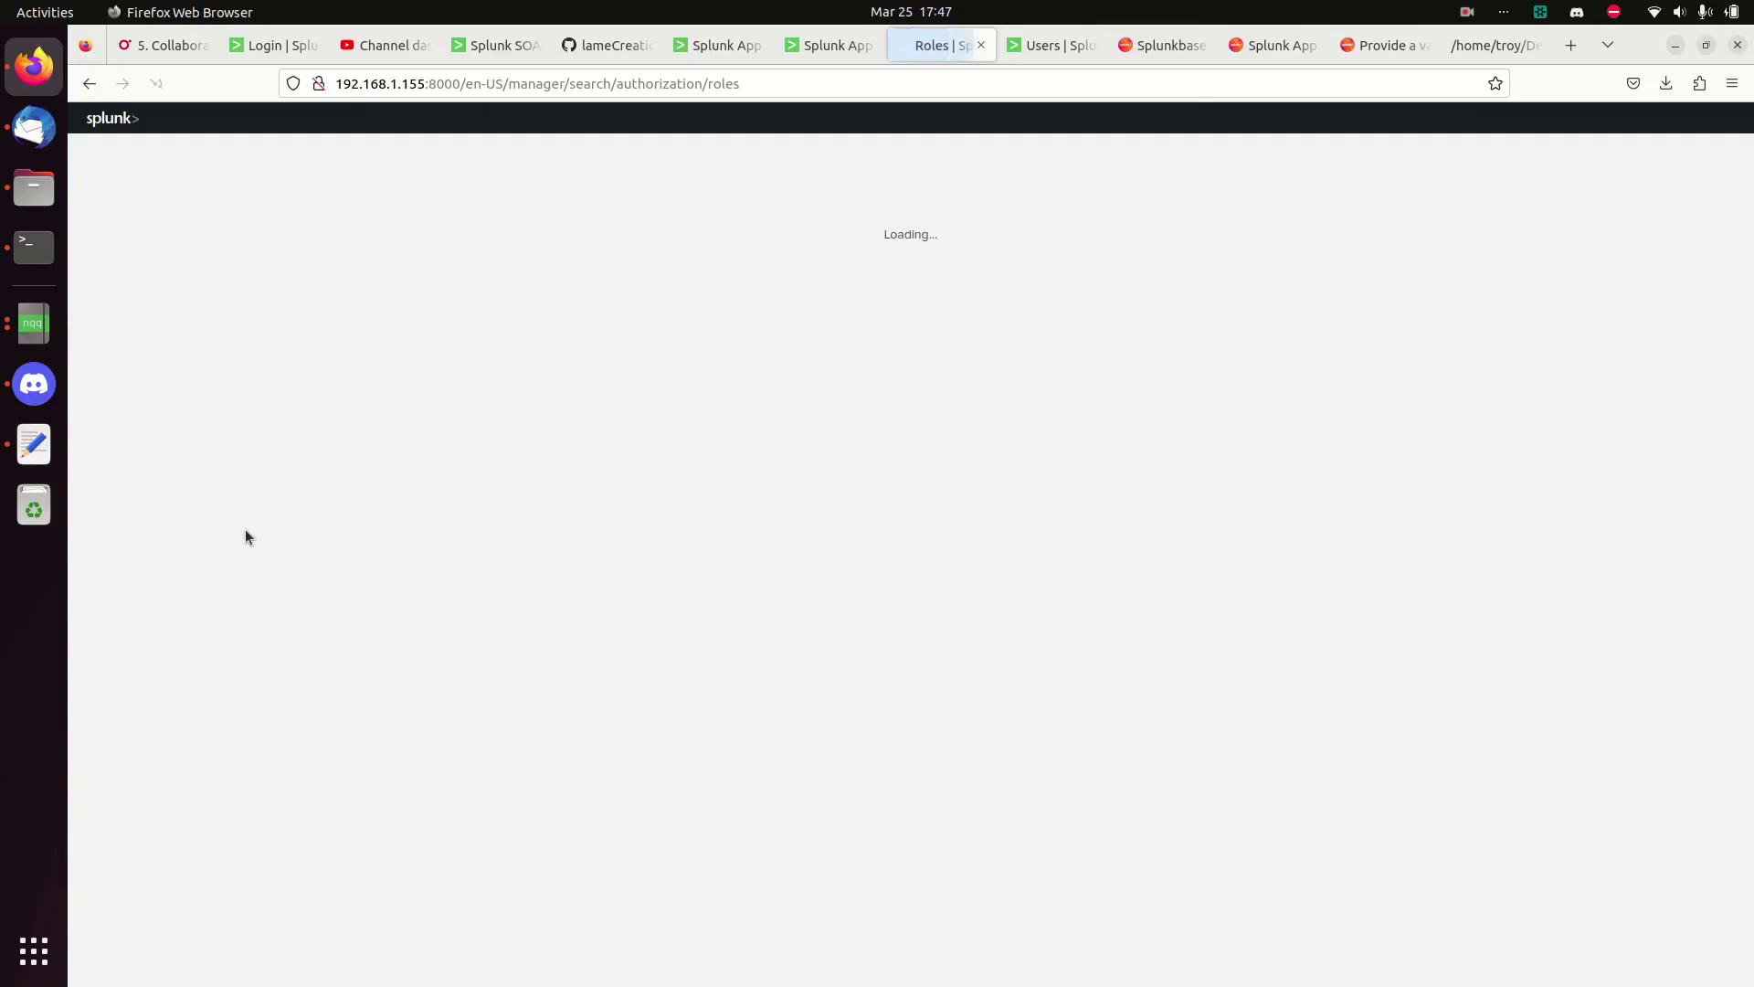
- Make the admin role inherit phantomdelete, acknowledge fsh_manage, and save it
click(110, 280)
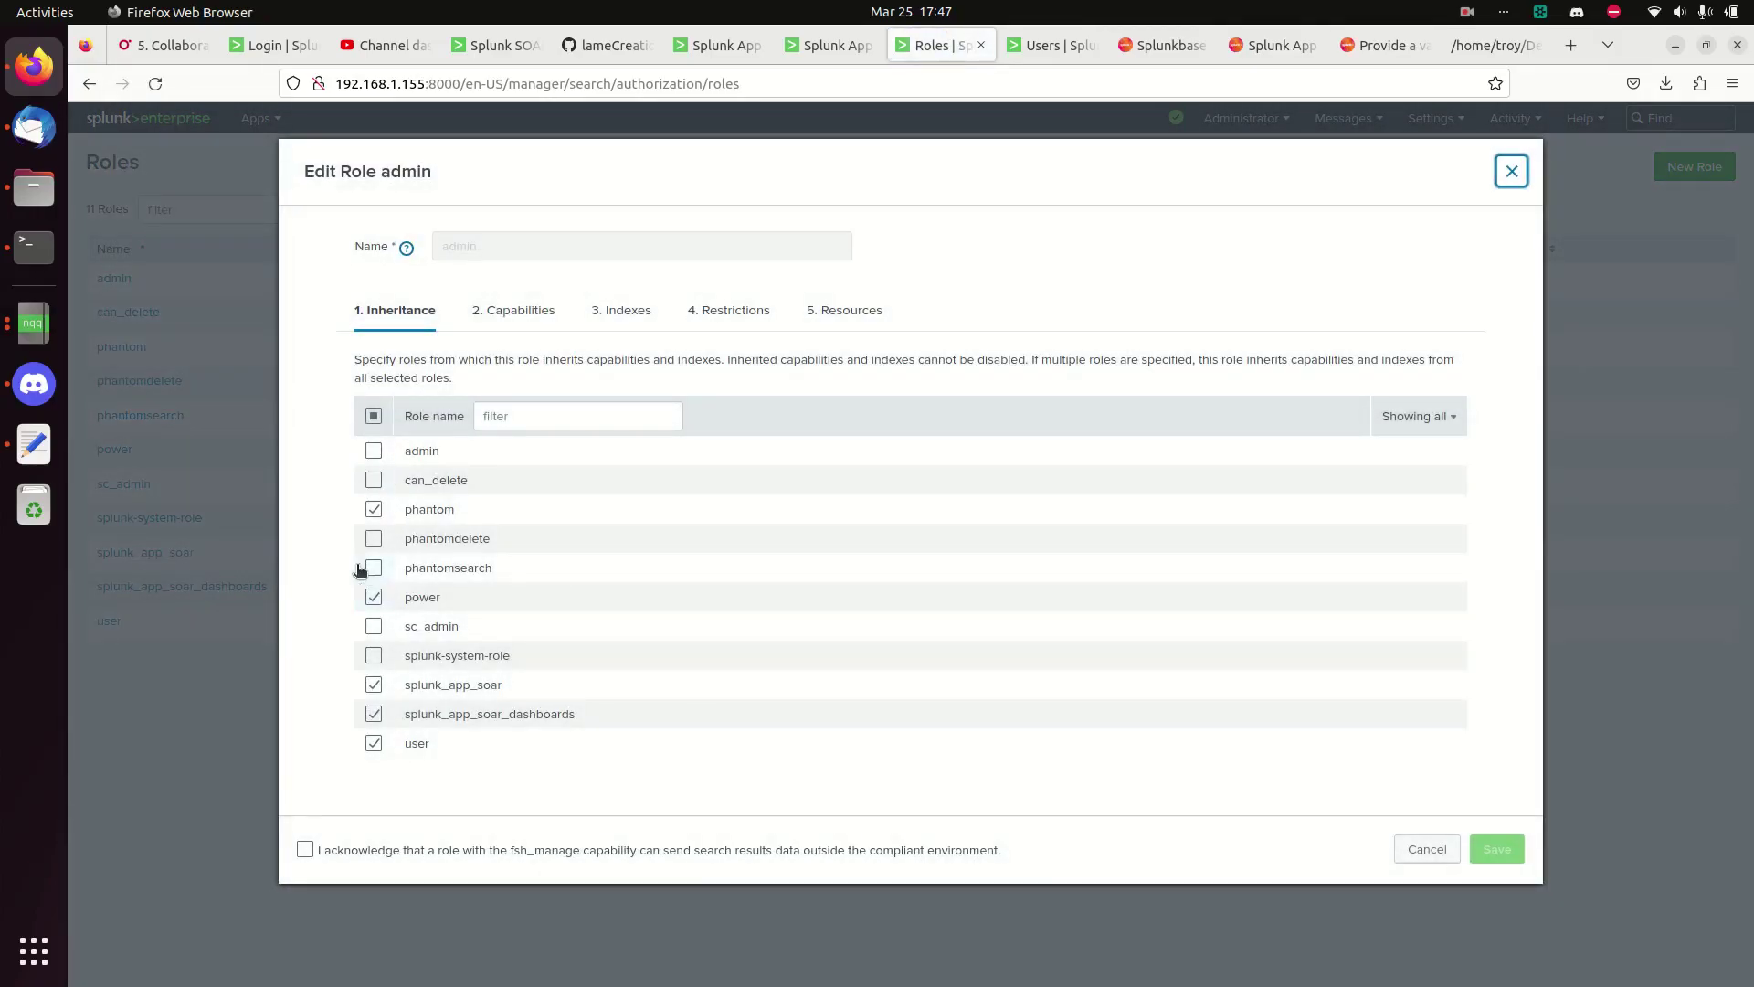
click(373, 538)
click(307, 848)
click(1499, 850)
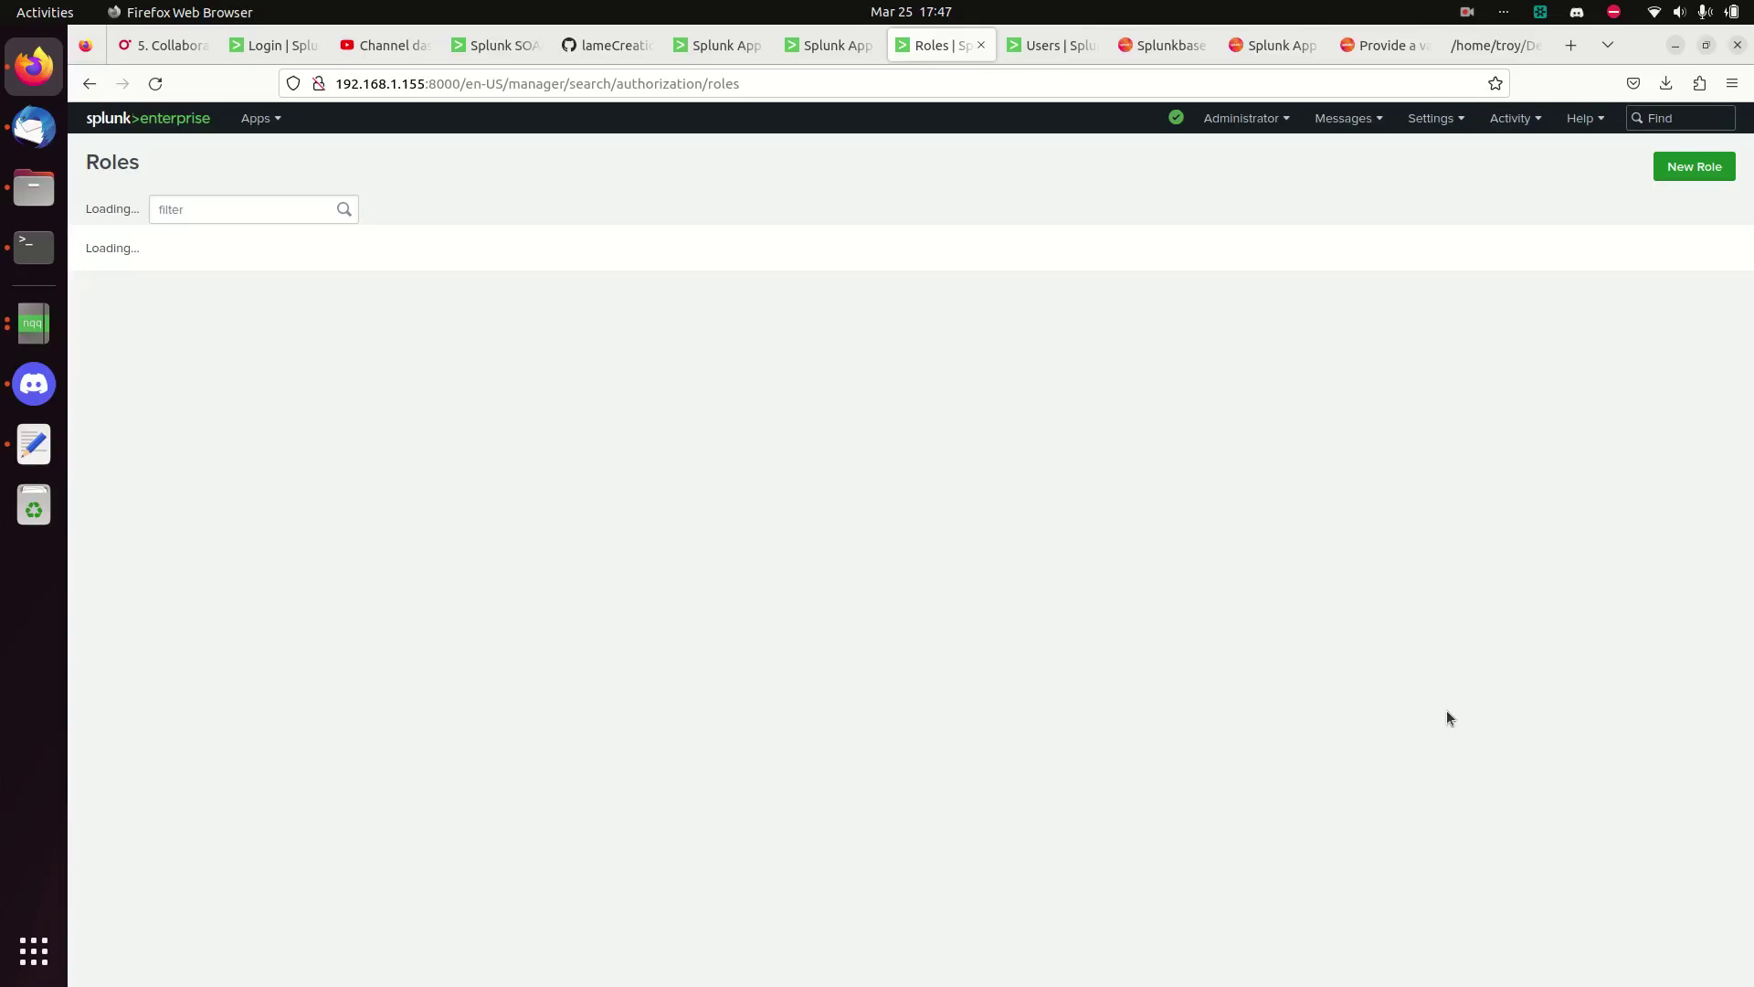
click(1049, 46)
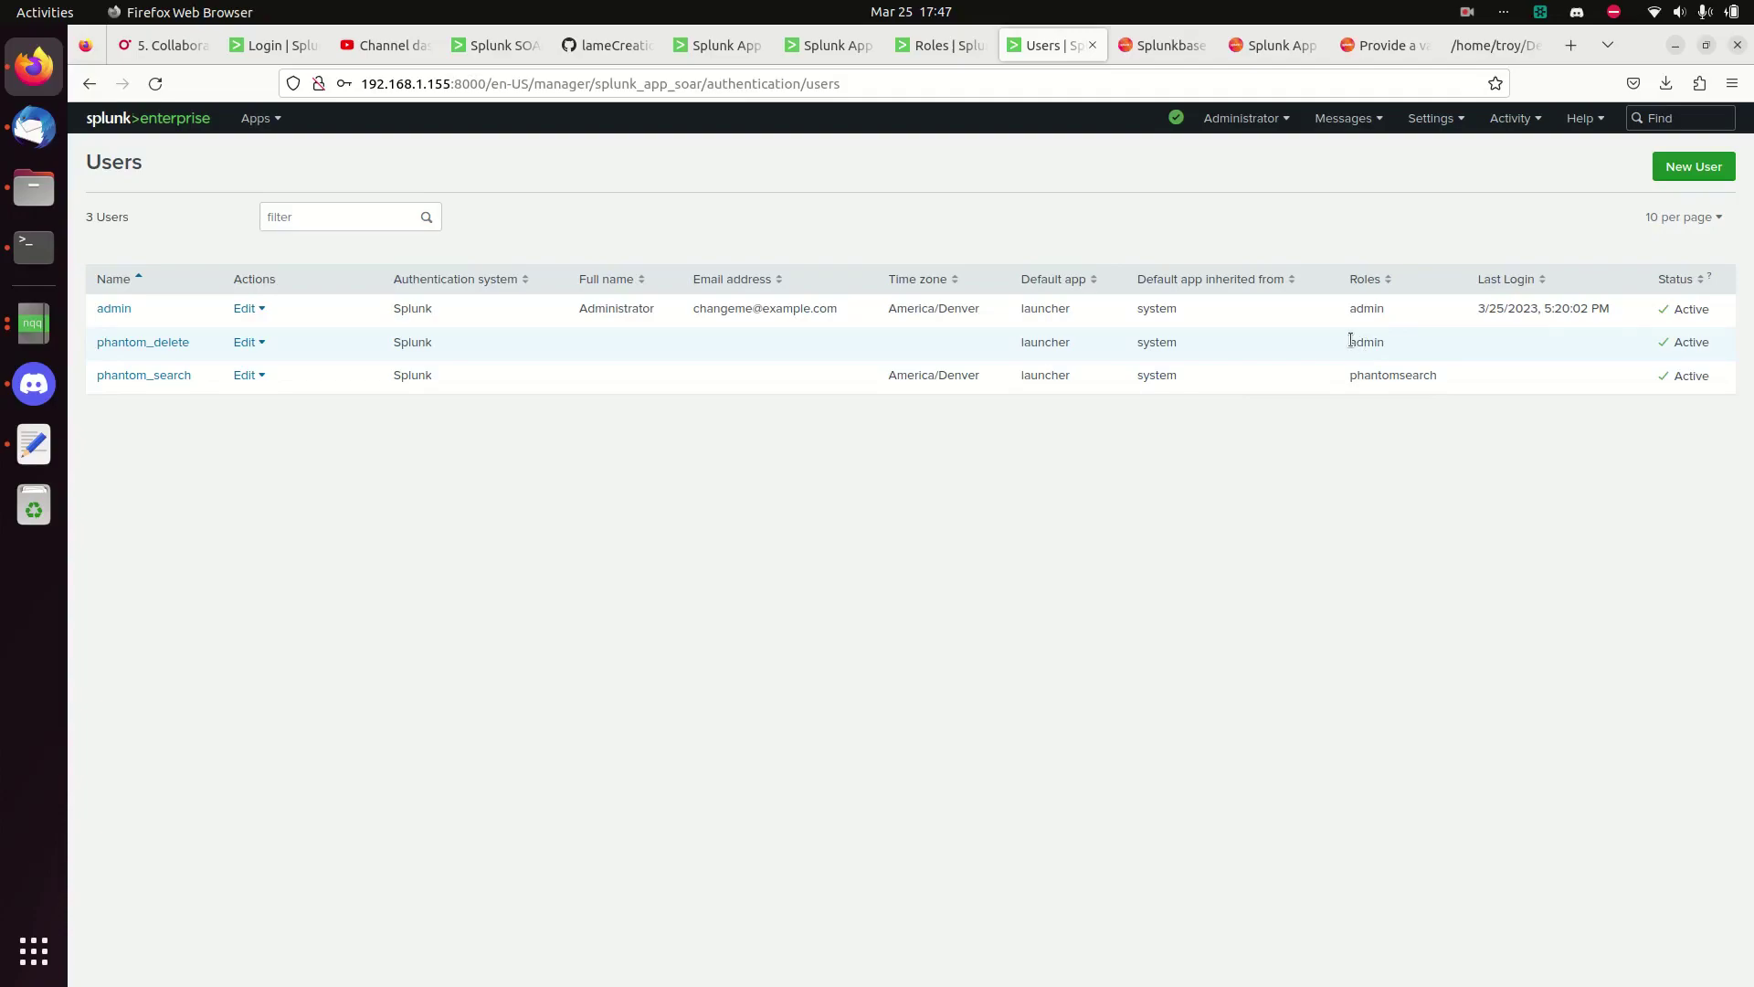
click(498, 60)
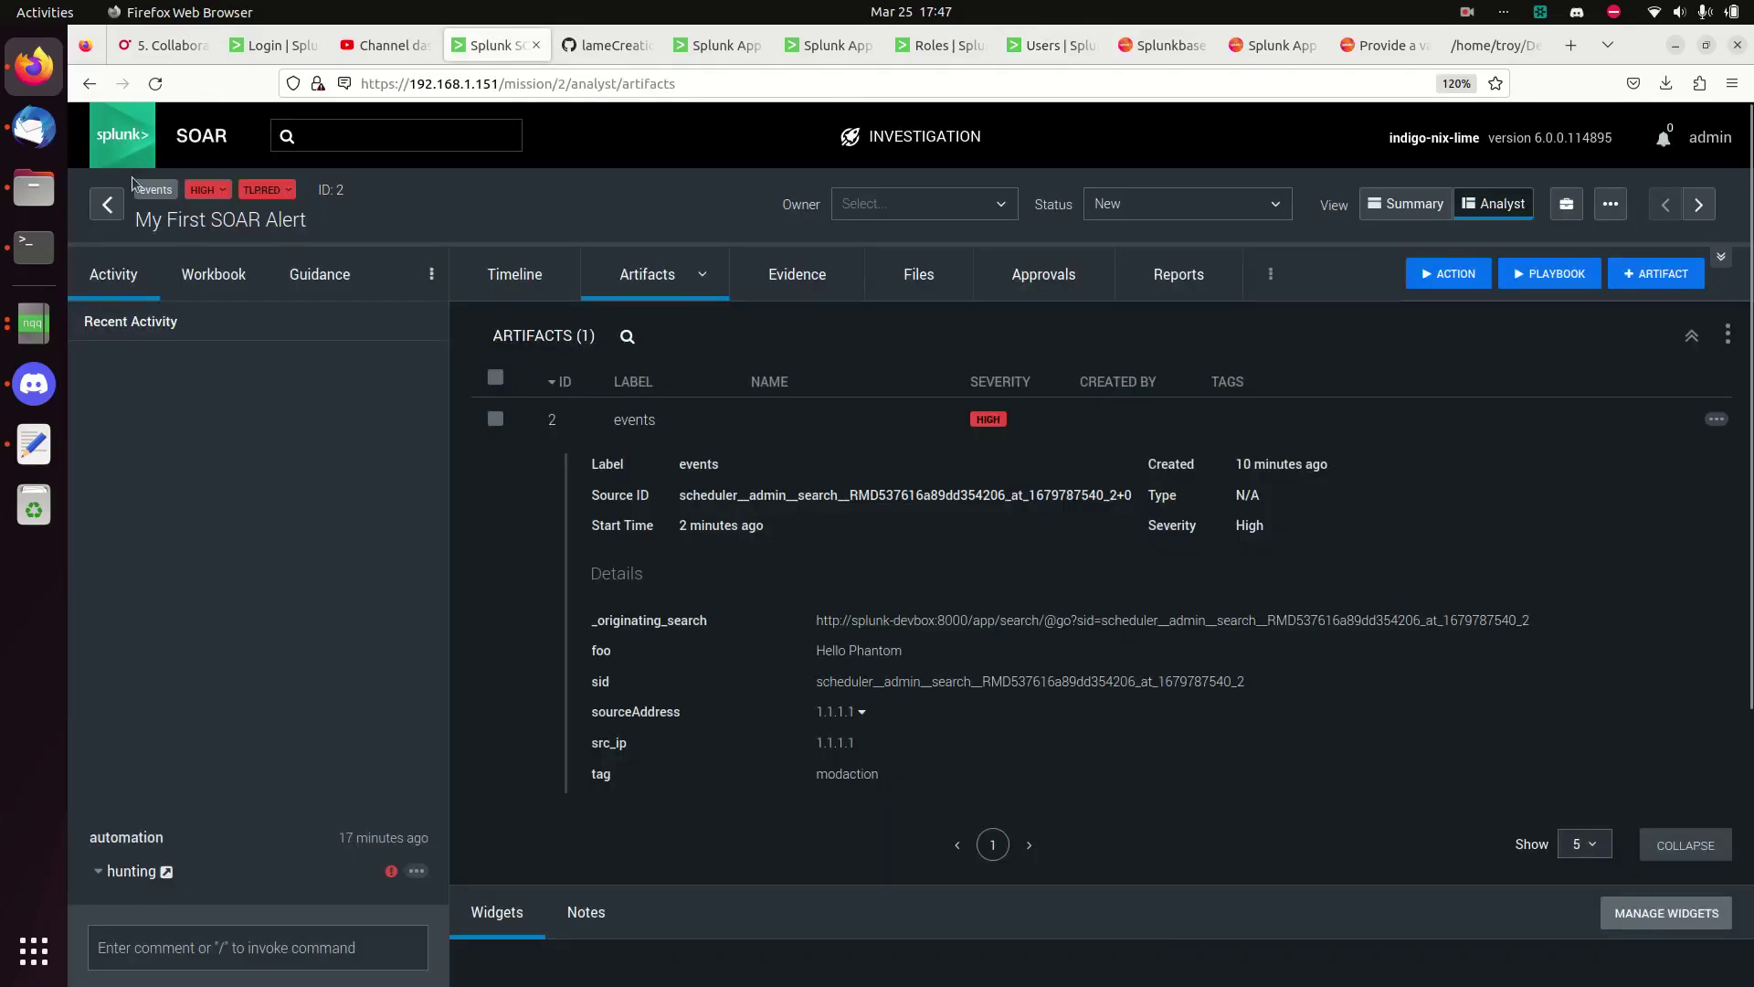
- Go to the SOAR home page and open Administration from the Home navigation menu
click(128, 137)
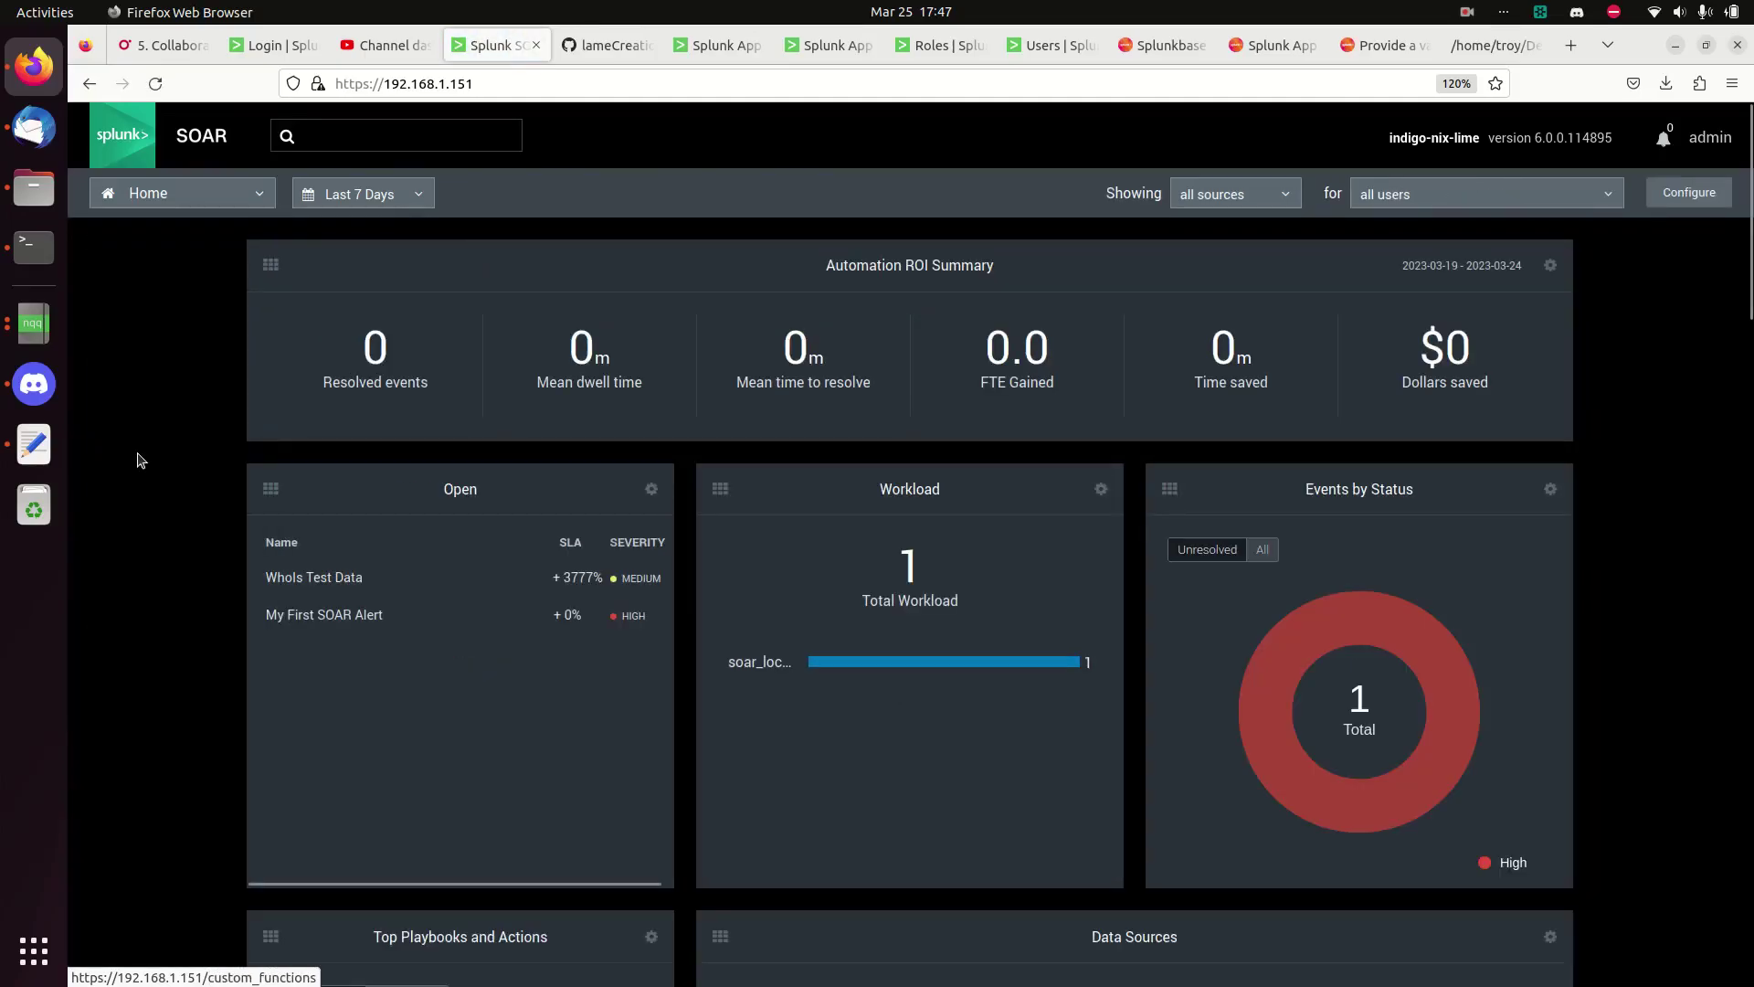
mouse_move(141, 192)
mouse_move(162, 266)
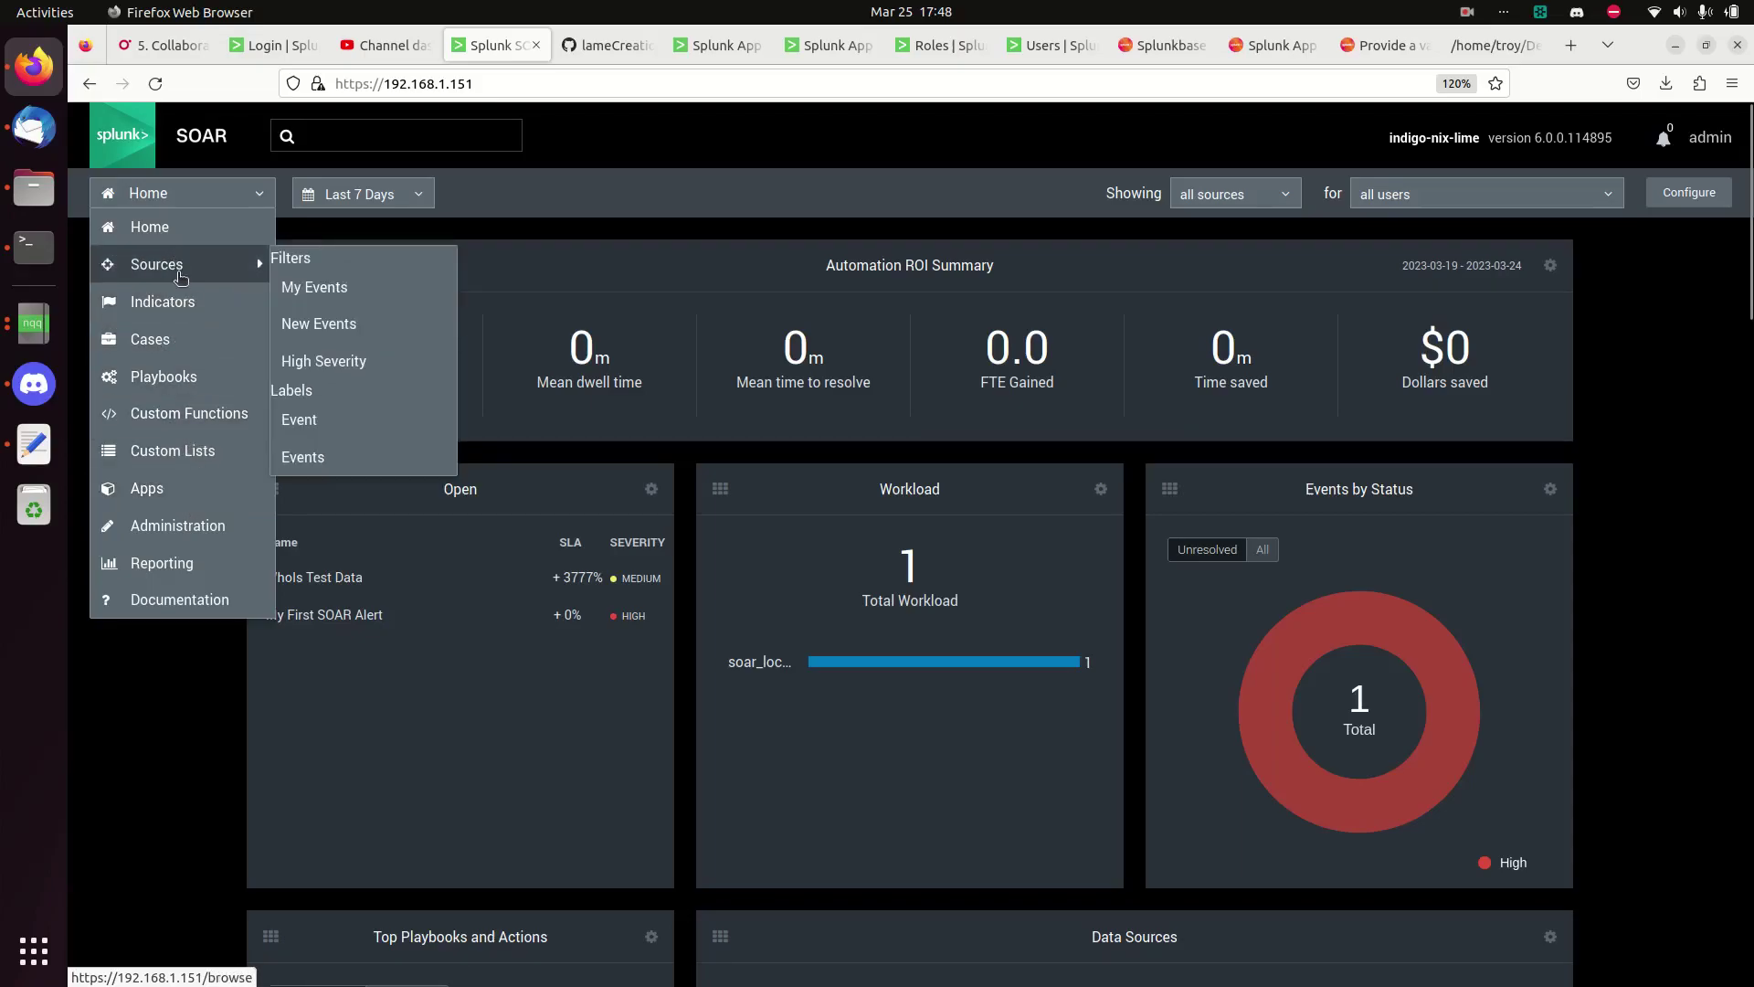
click(160, 526)
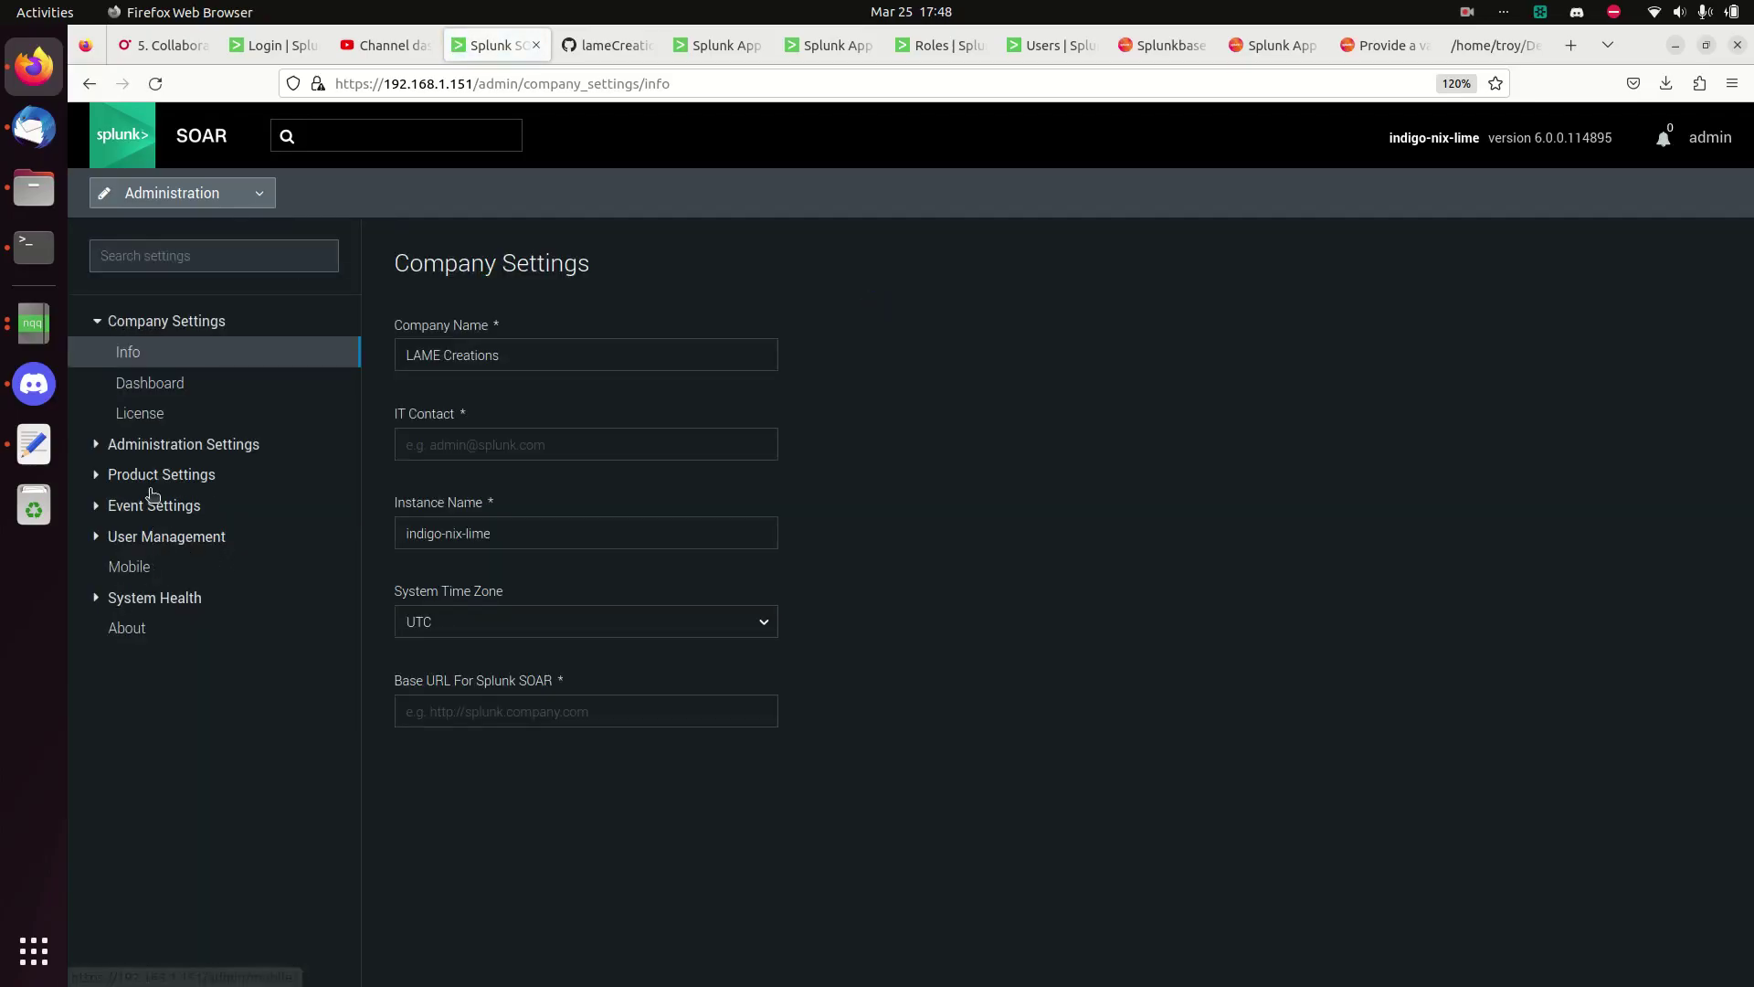
- Expand Administration Settings in the sidebar and open the Search Settings page
click(110, 478)
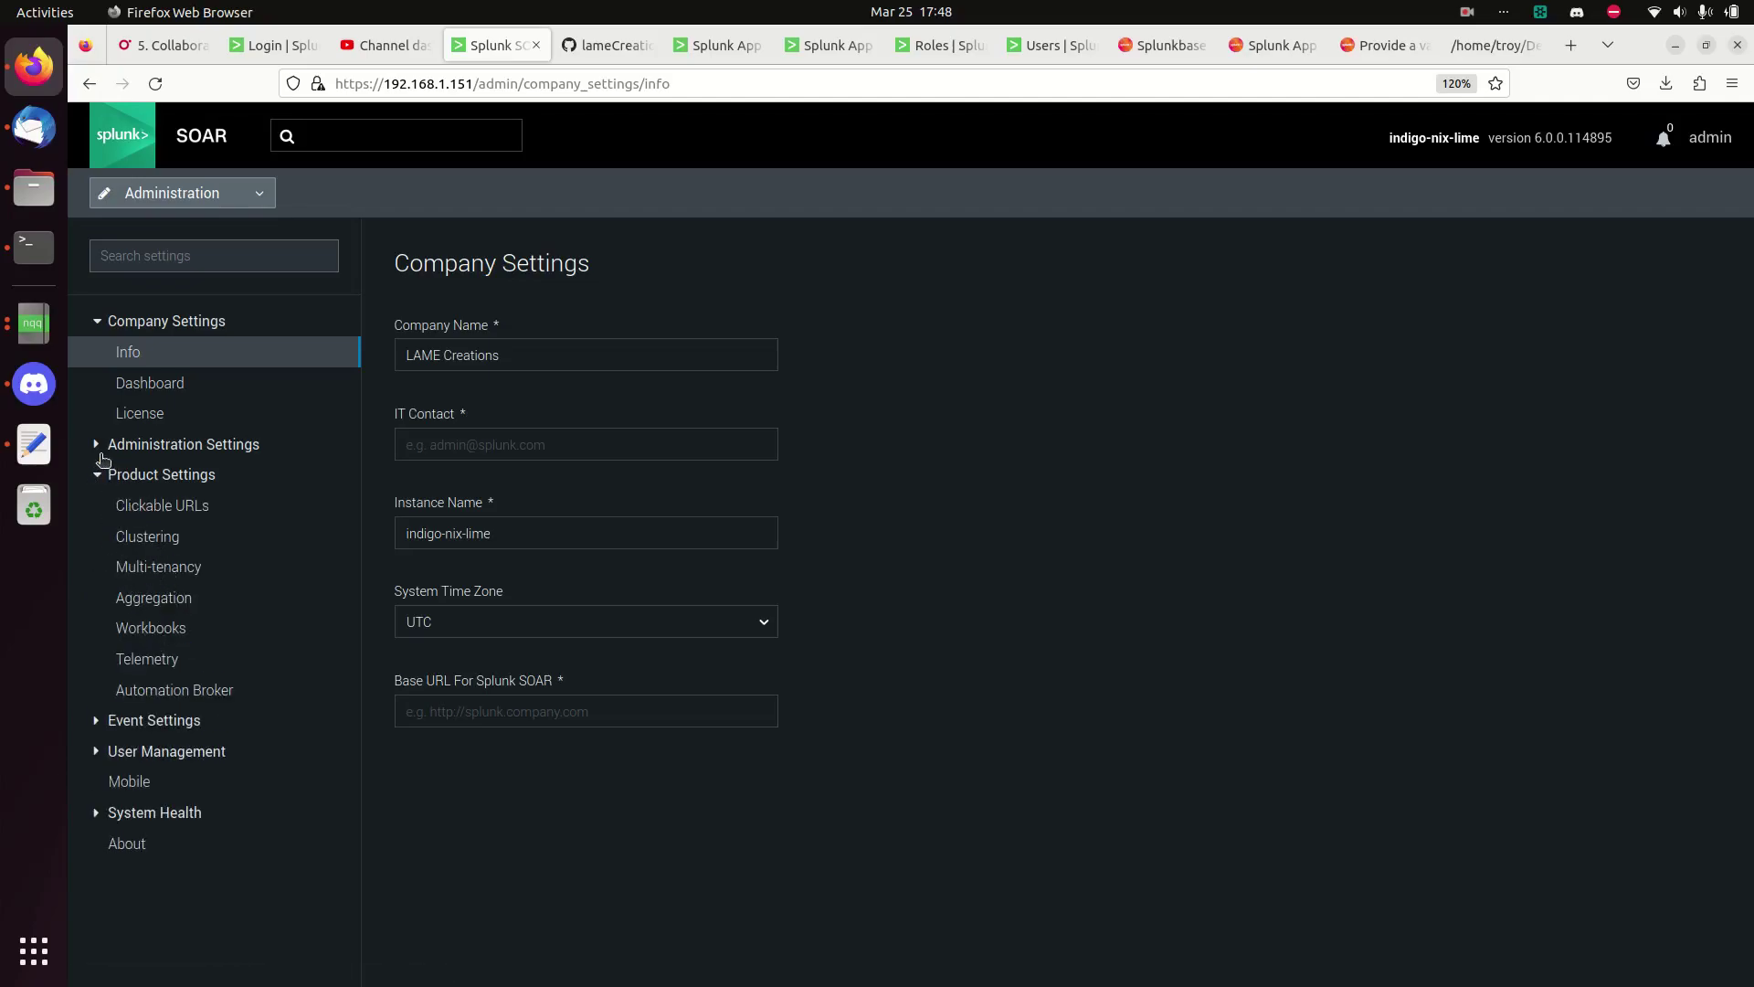
click(98, 447)
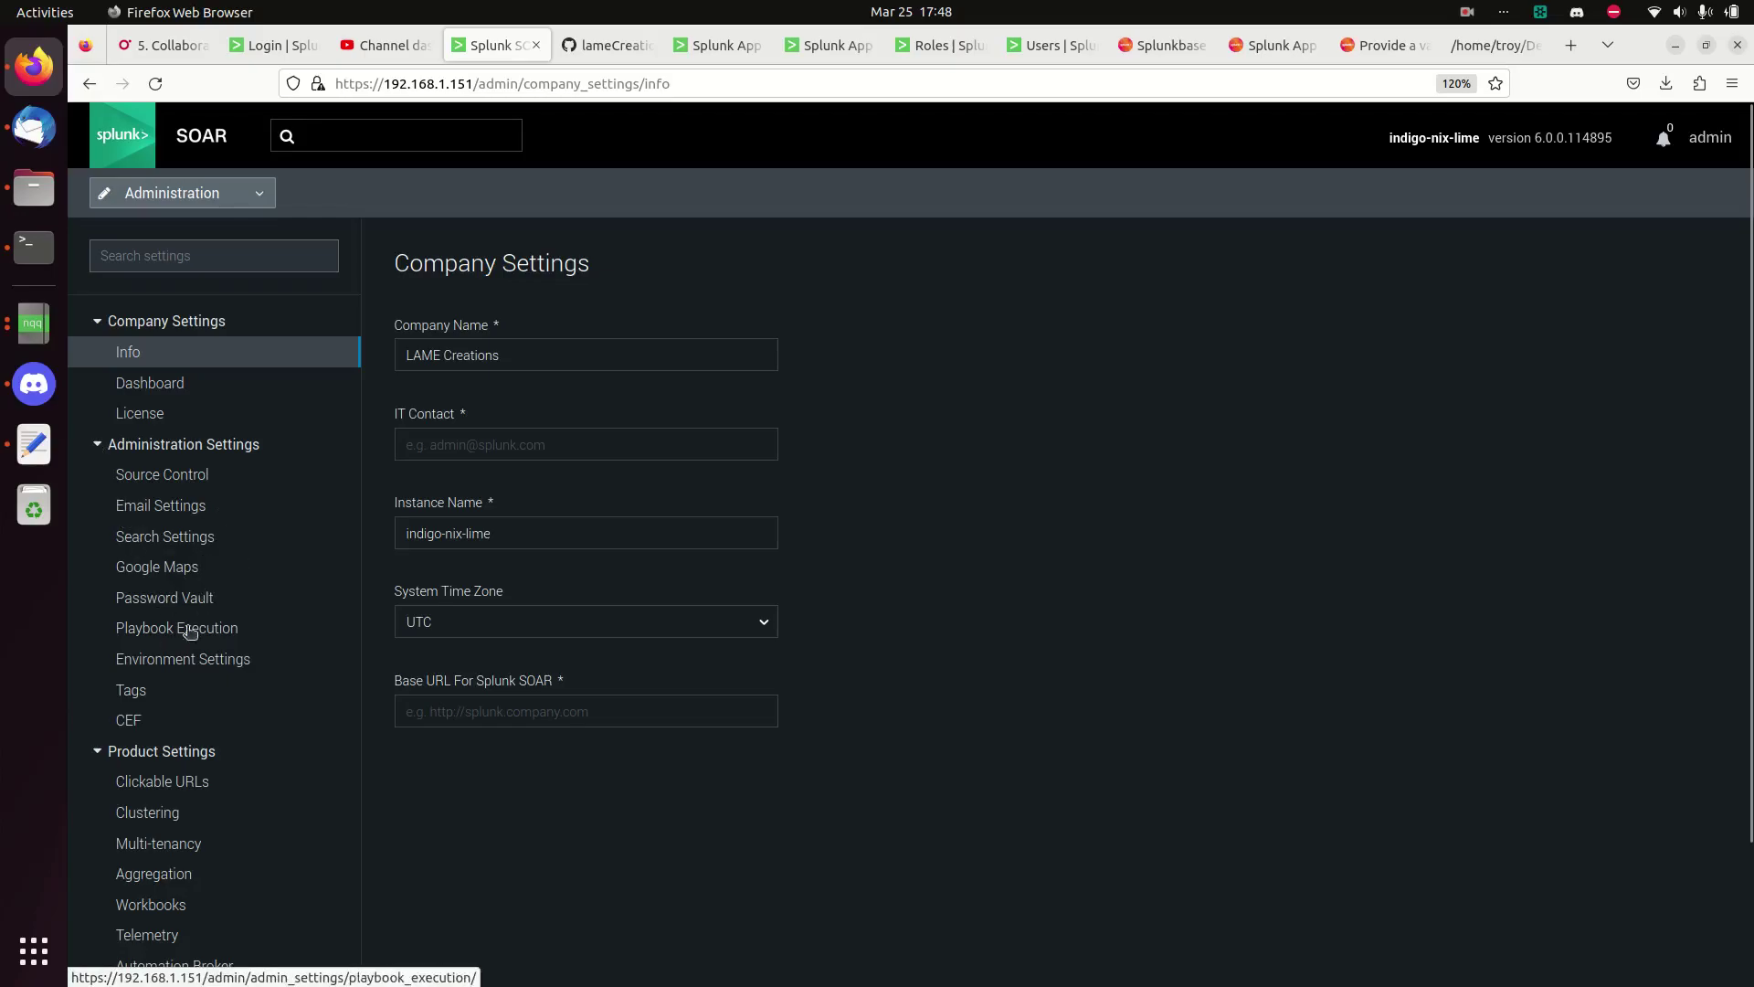
scroll(165, 699, down, 1)
scroll(166, 700, down, 3)
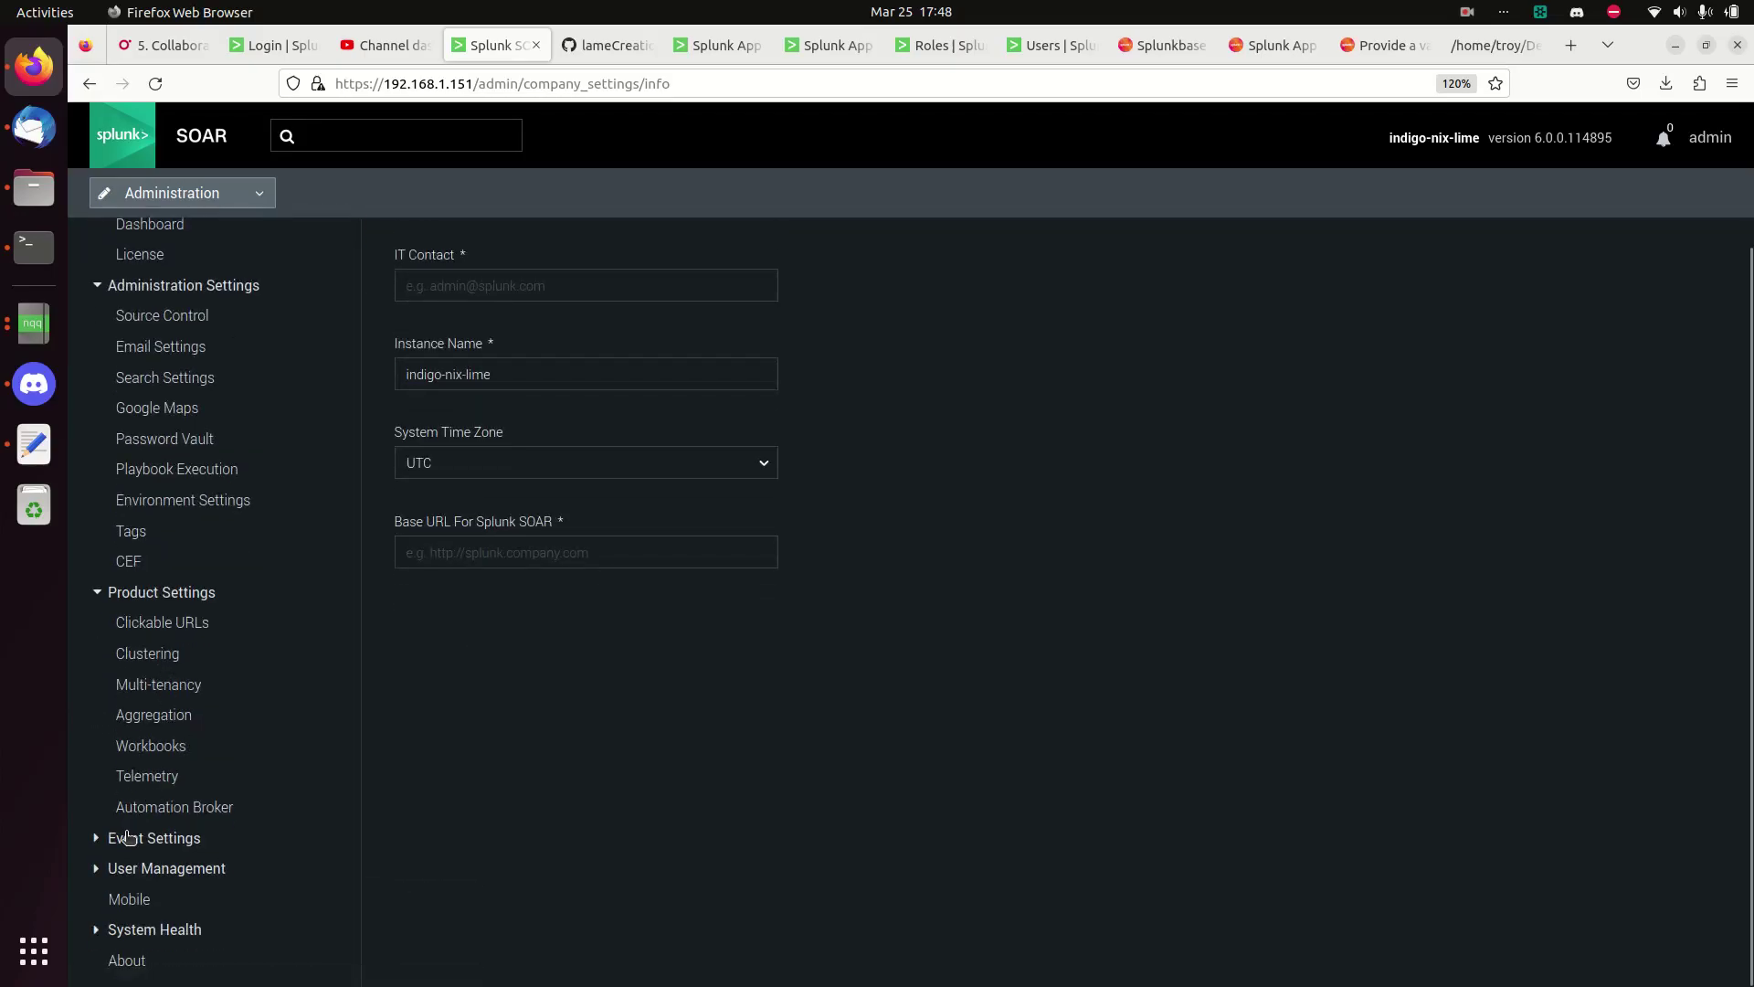
scroll(271, 778, down, 5)
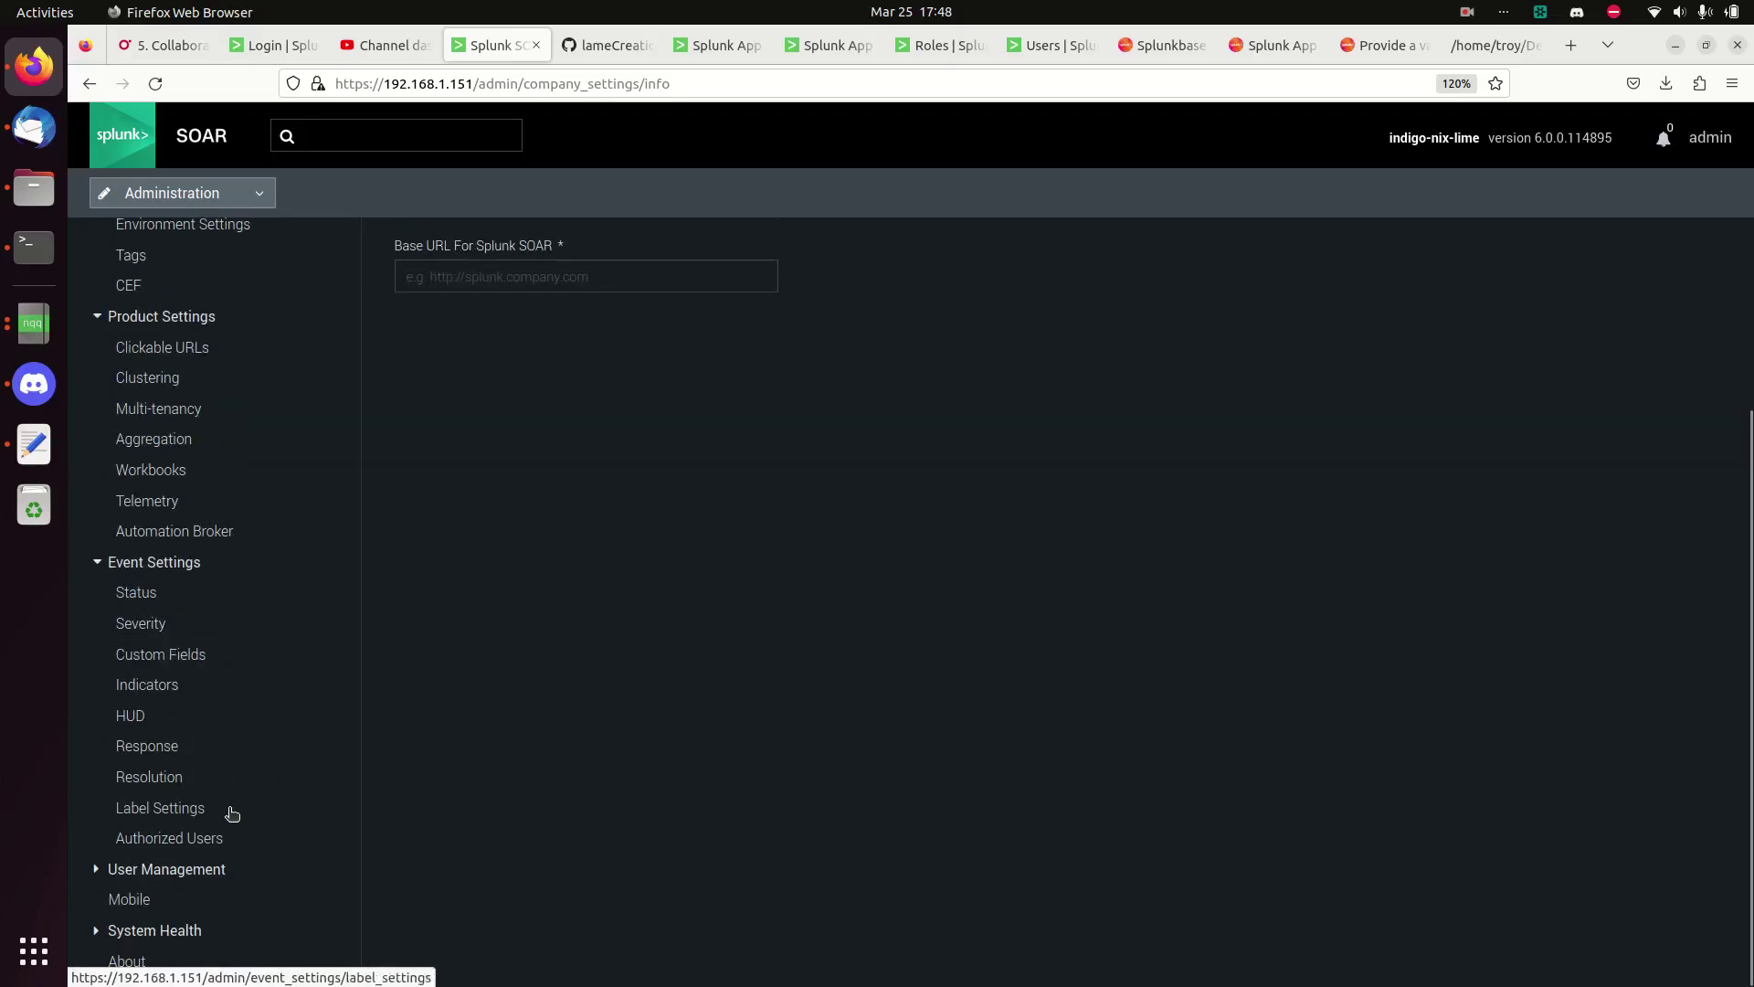
click(197, 866)
scroll(236, 802, down, 4)
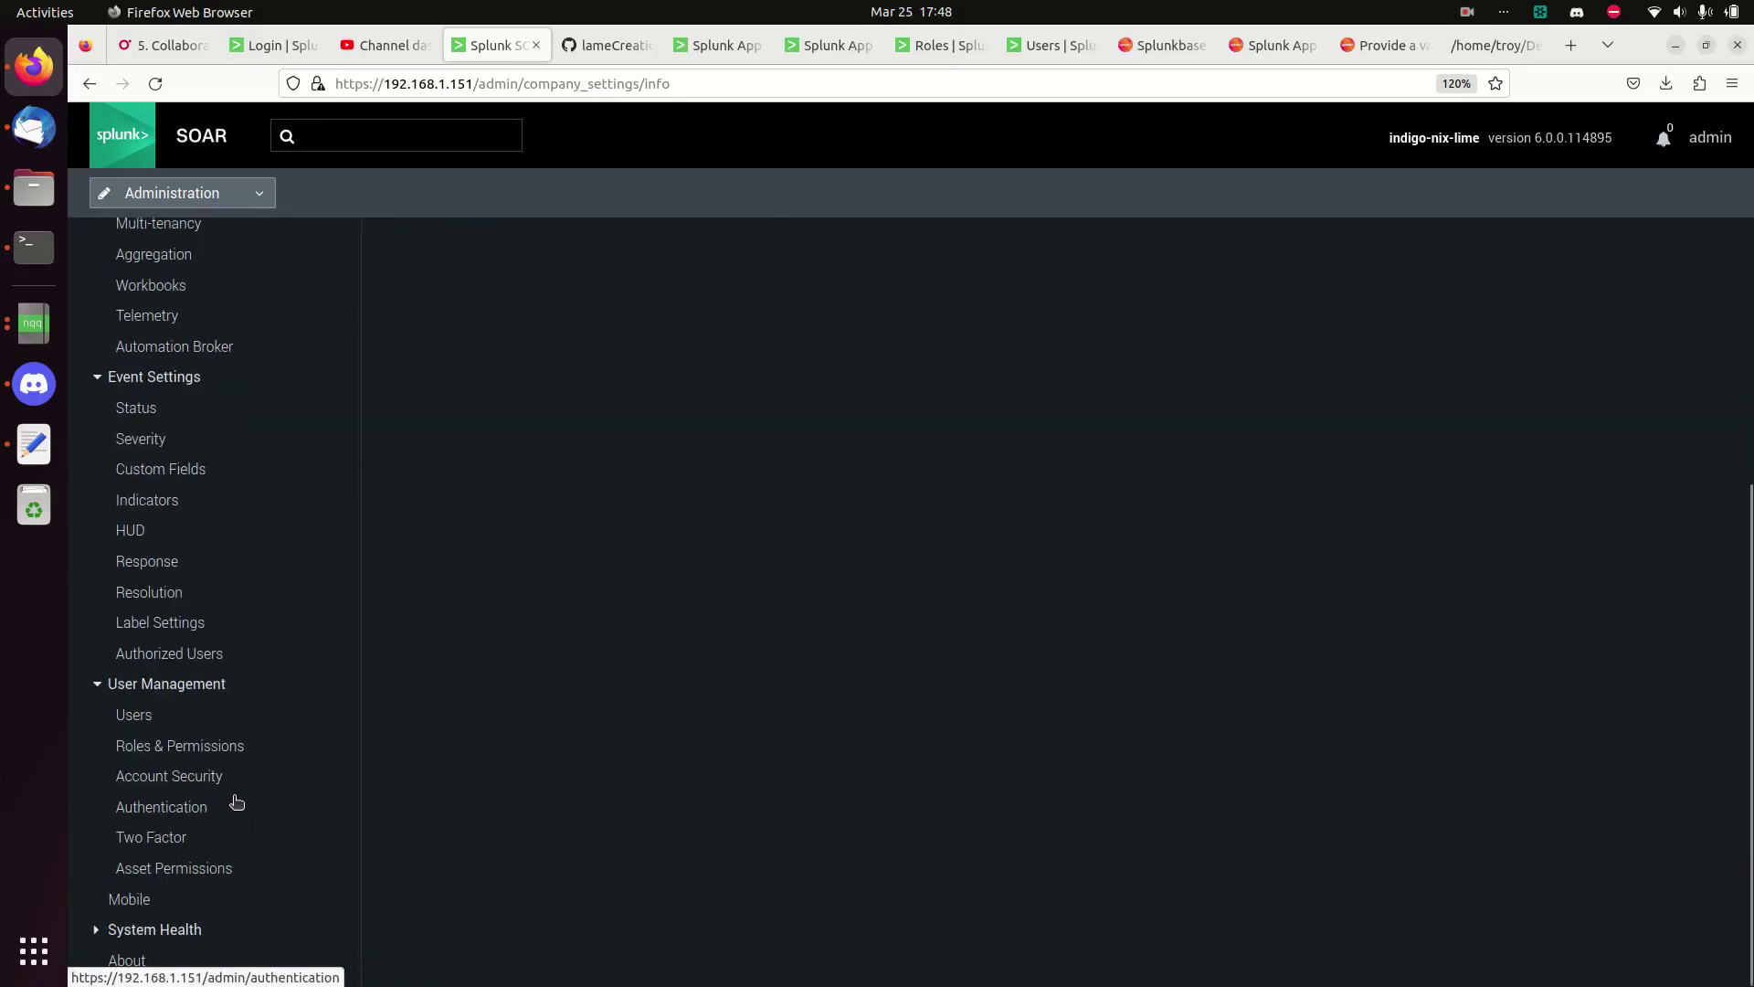
scroll(161, 659, up, 9)
scroll(162, 660, up, 2)
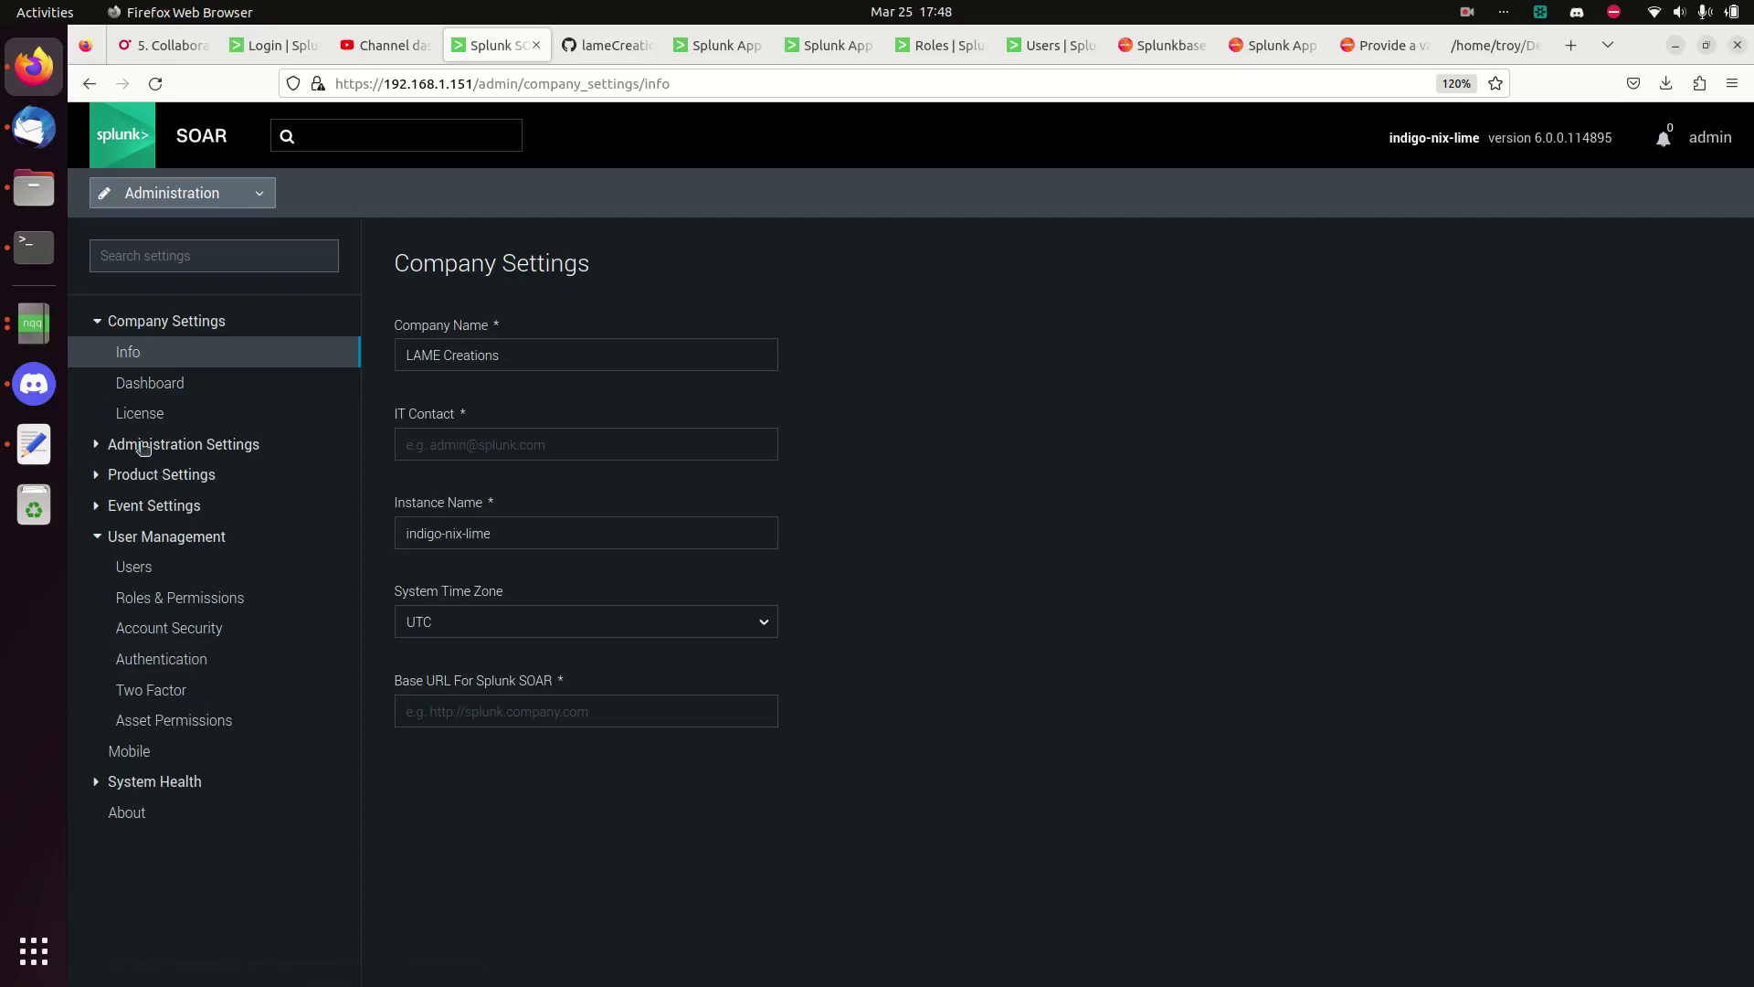
click(142, 445)
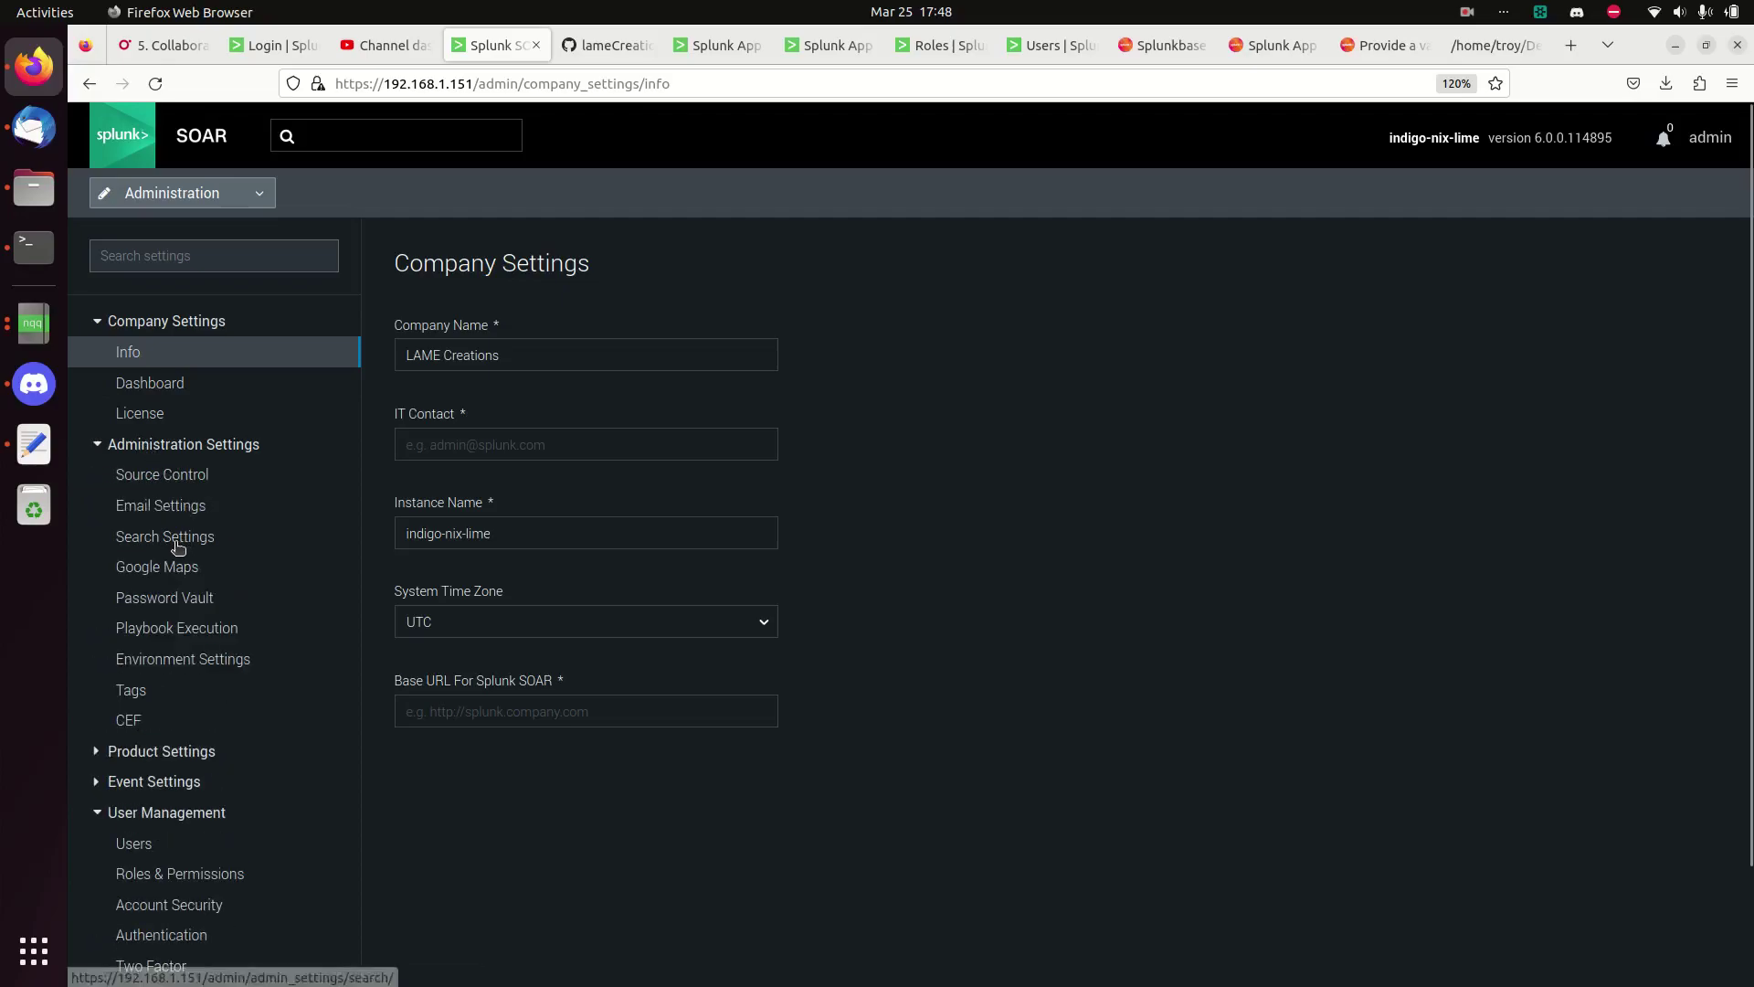
click(183, 544)
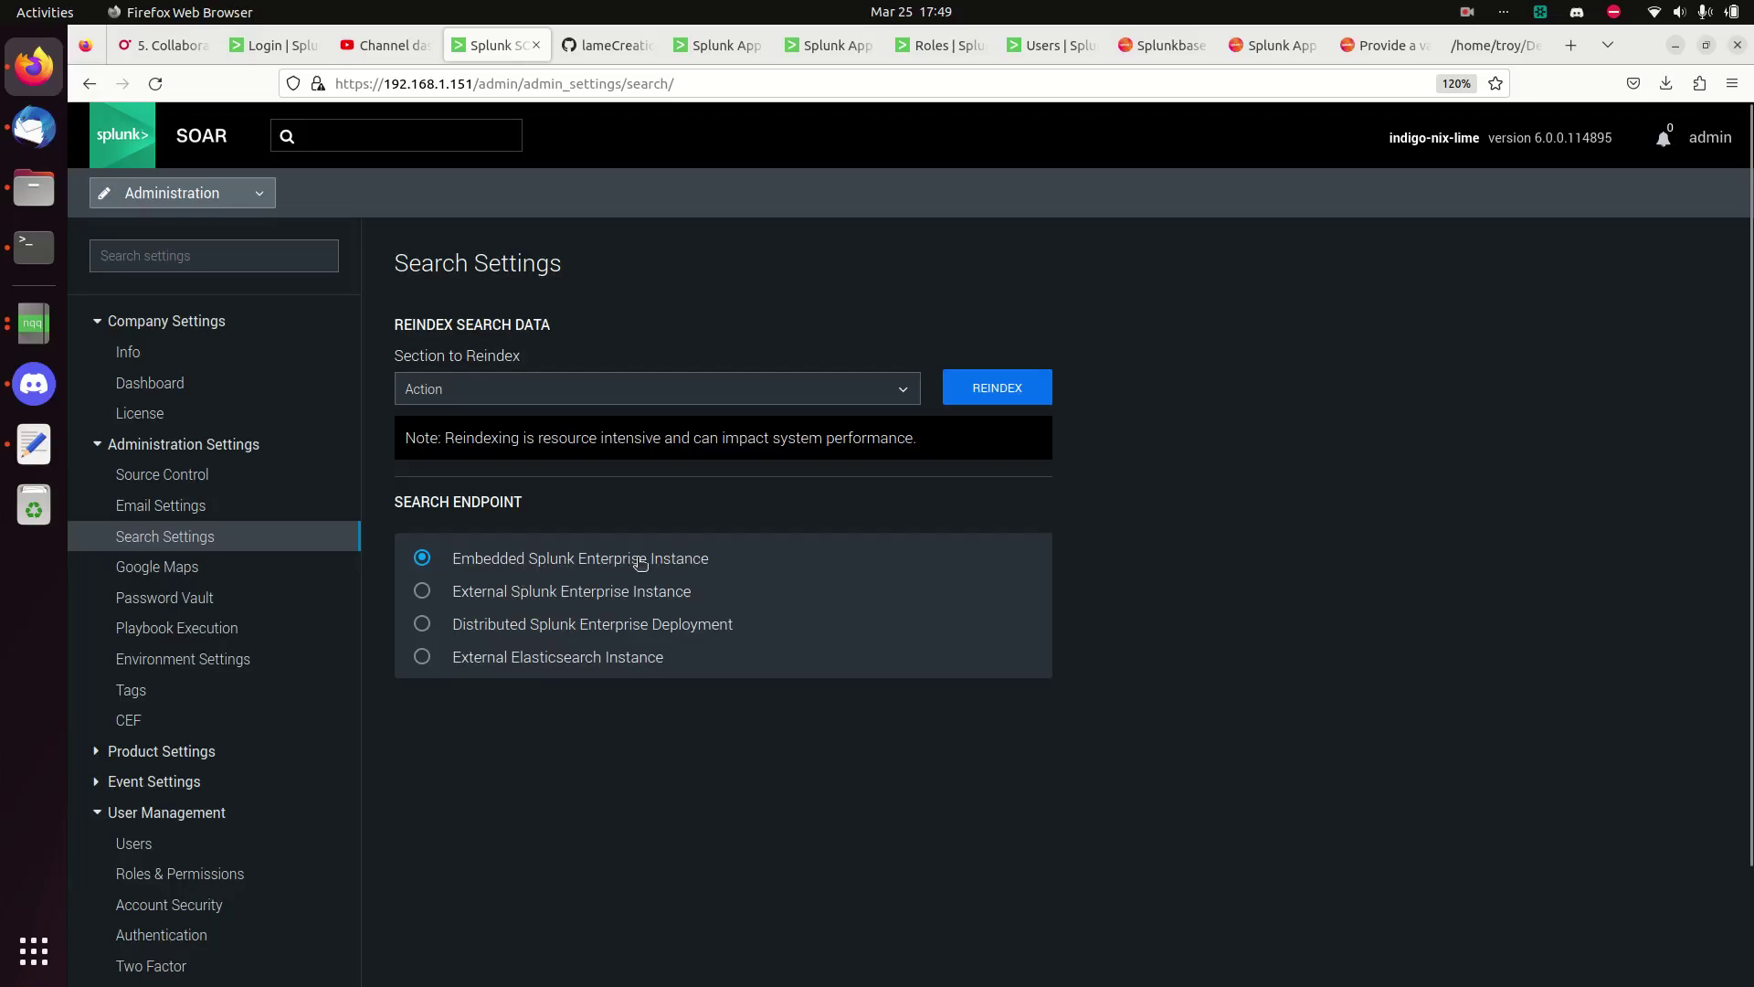
click(423, 594)
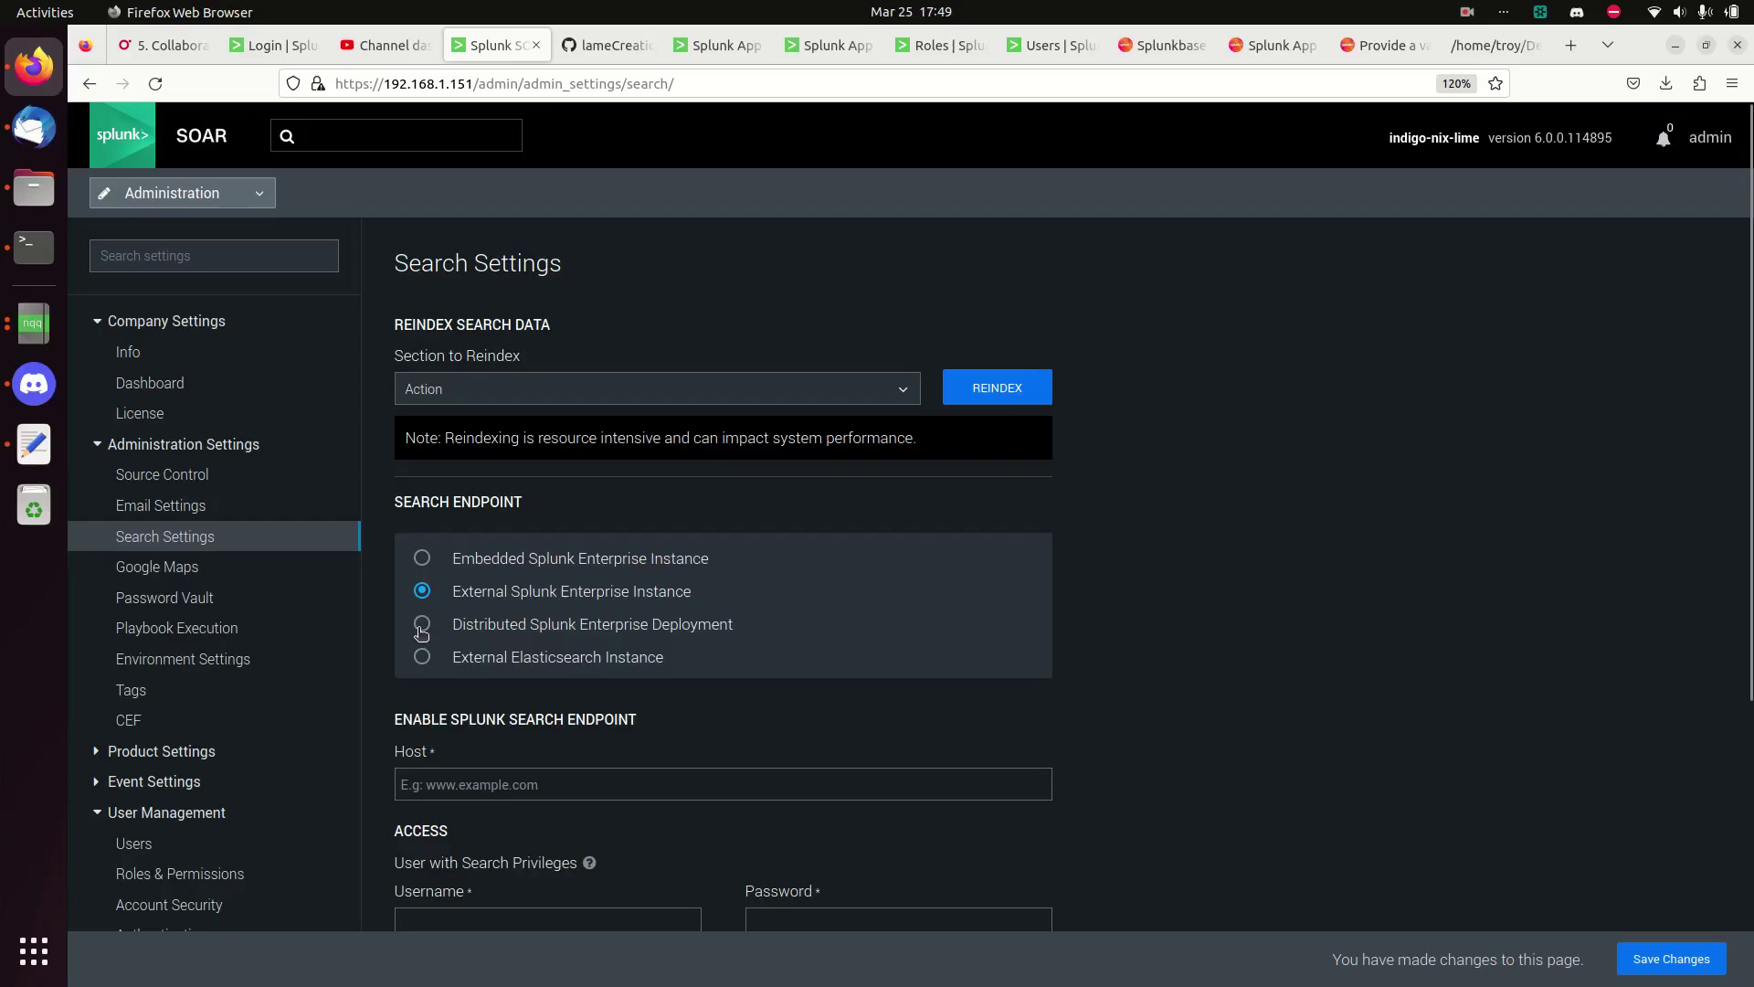
click(422, 628)
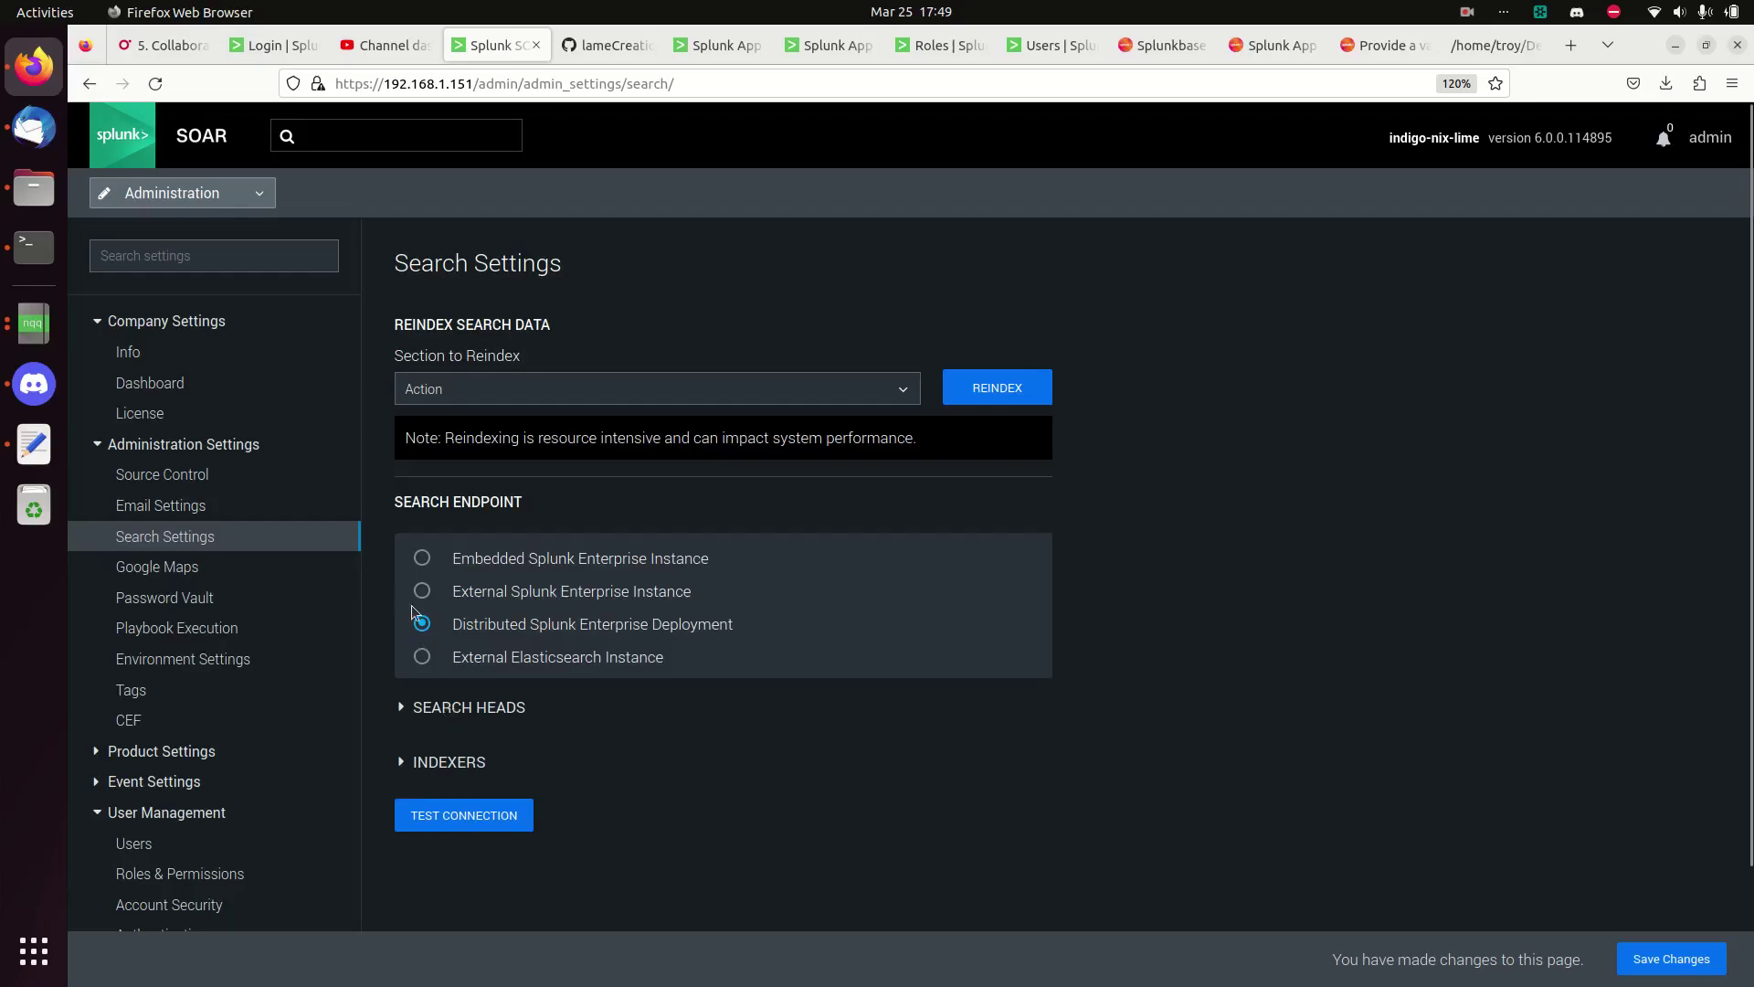
click(422, 594)
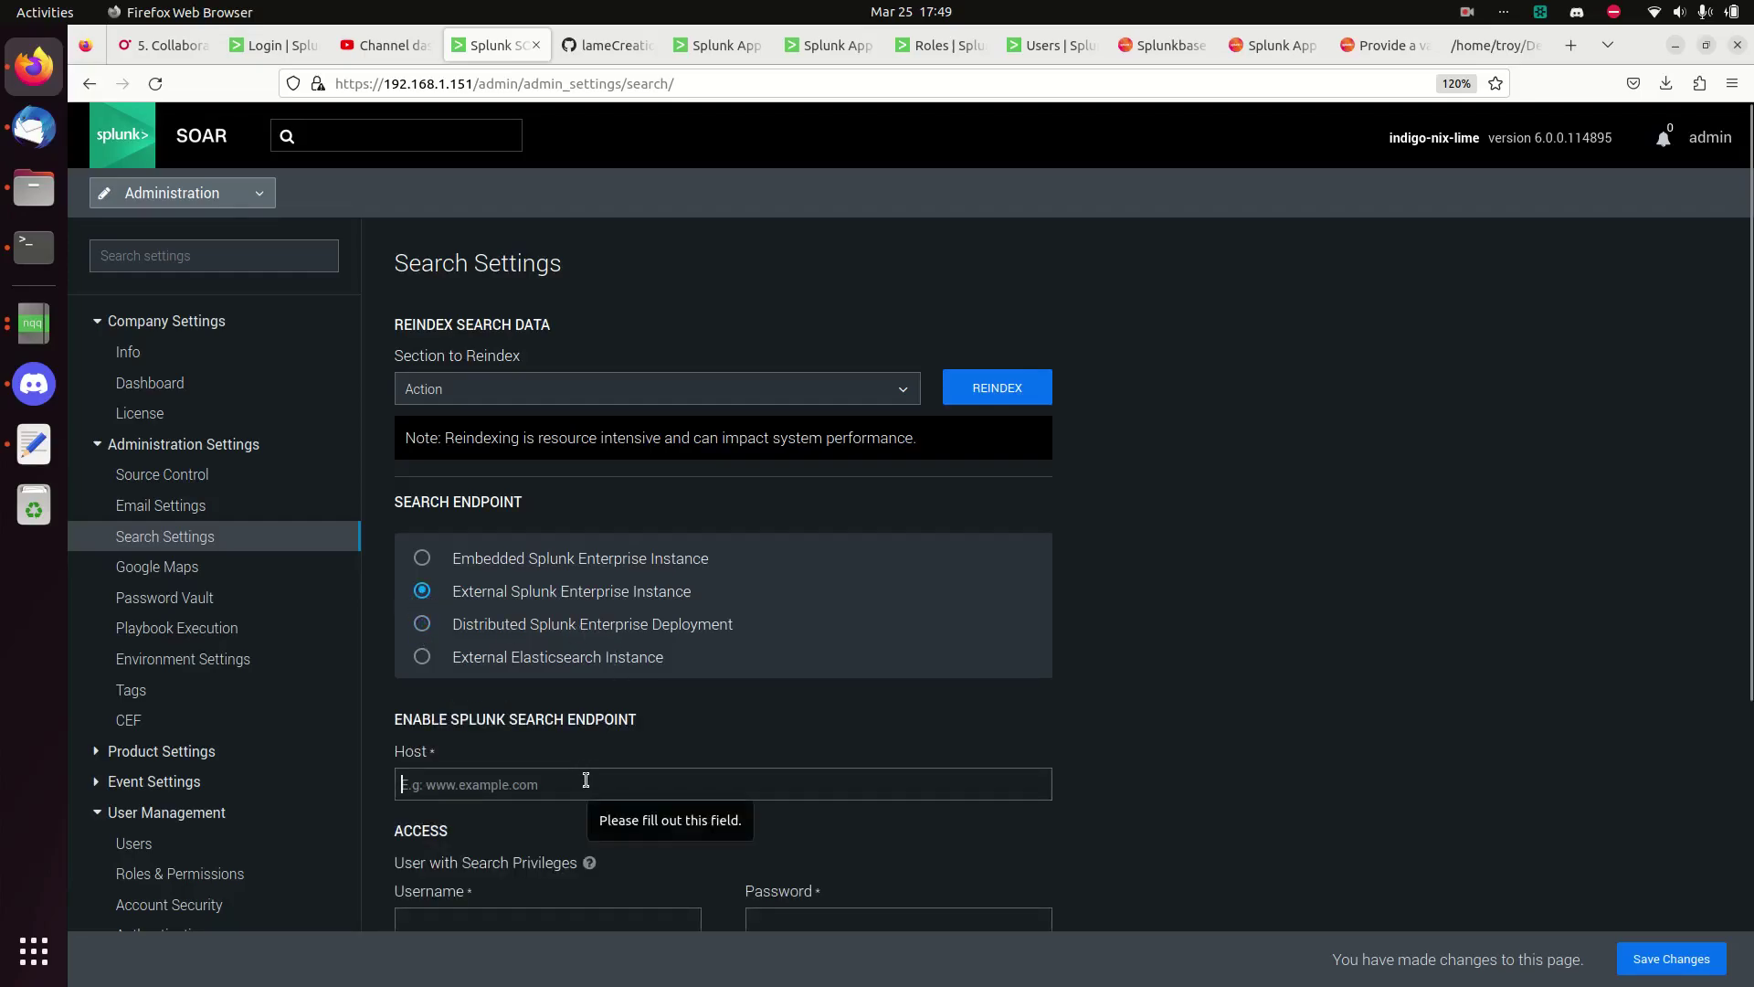
scroll(698, 771, down, 5)
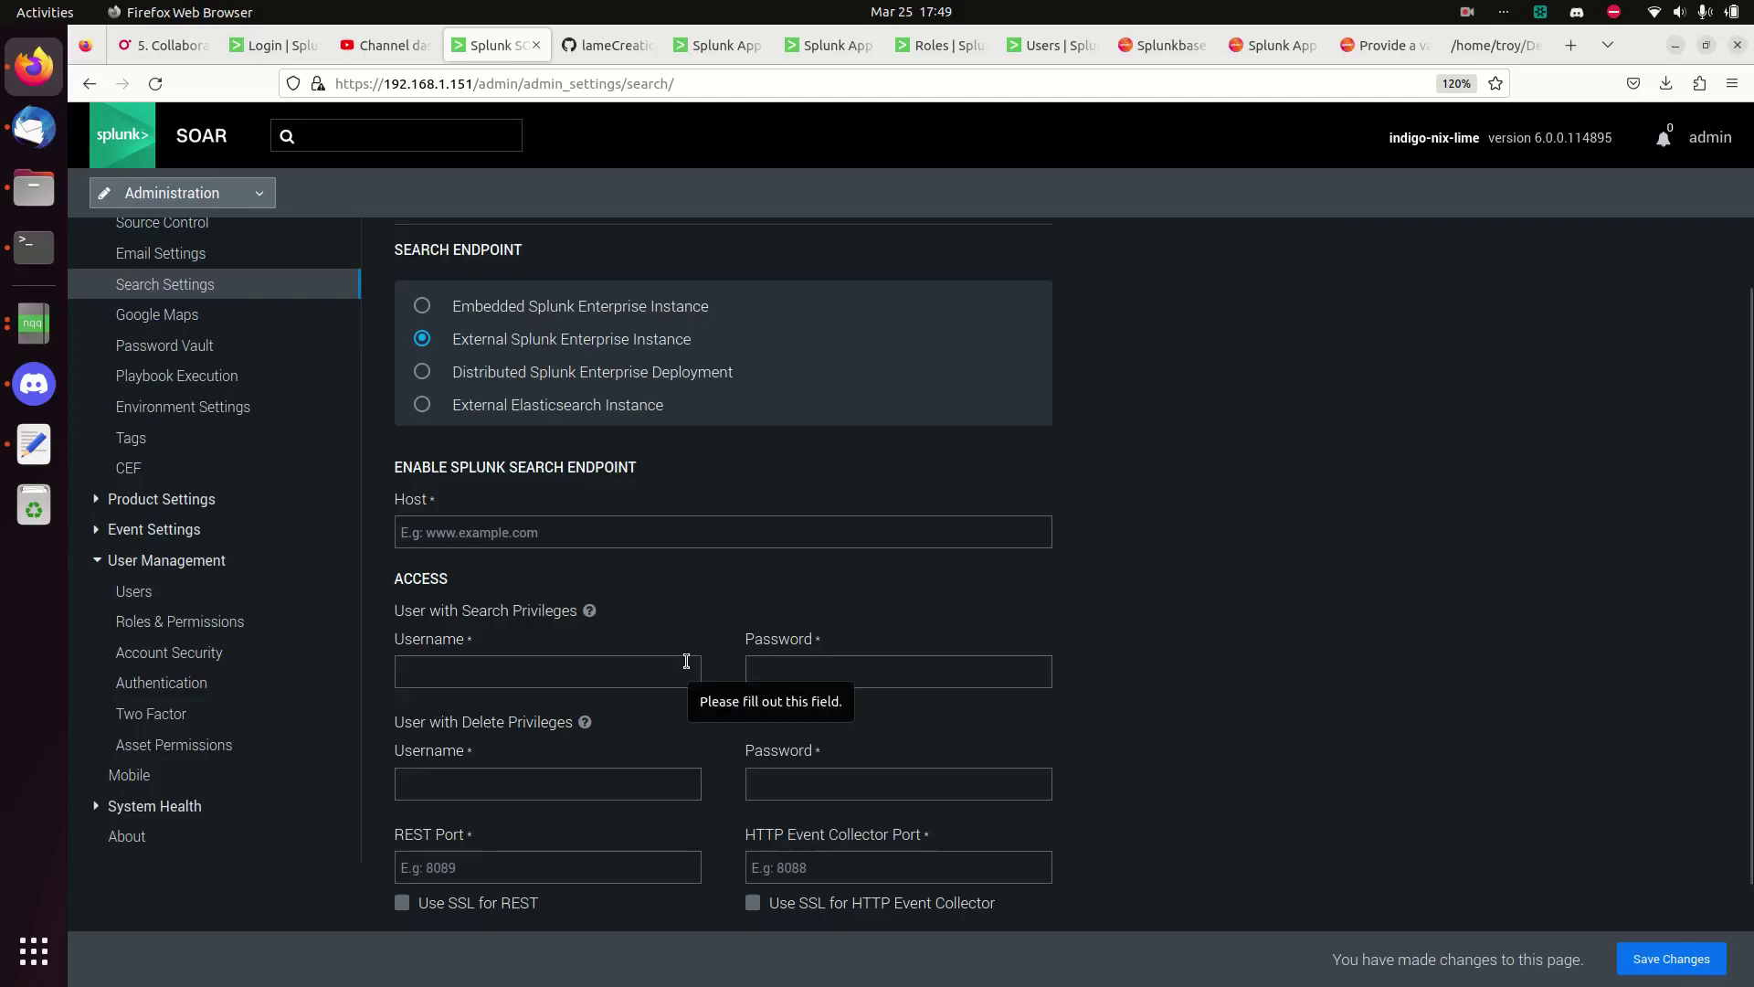
text(https://192.168.1.119)
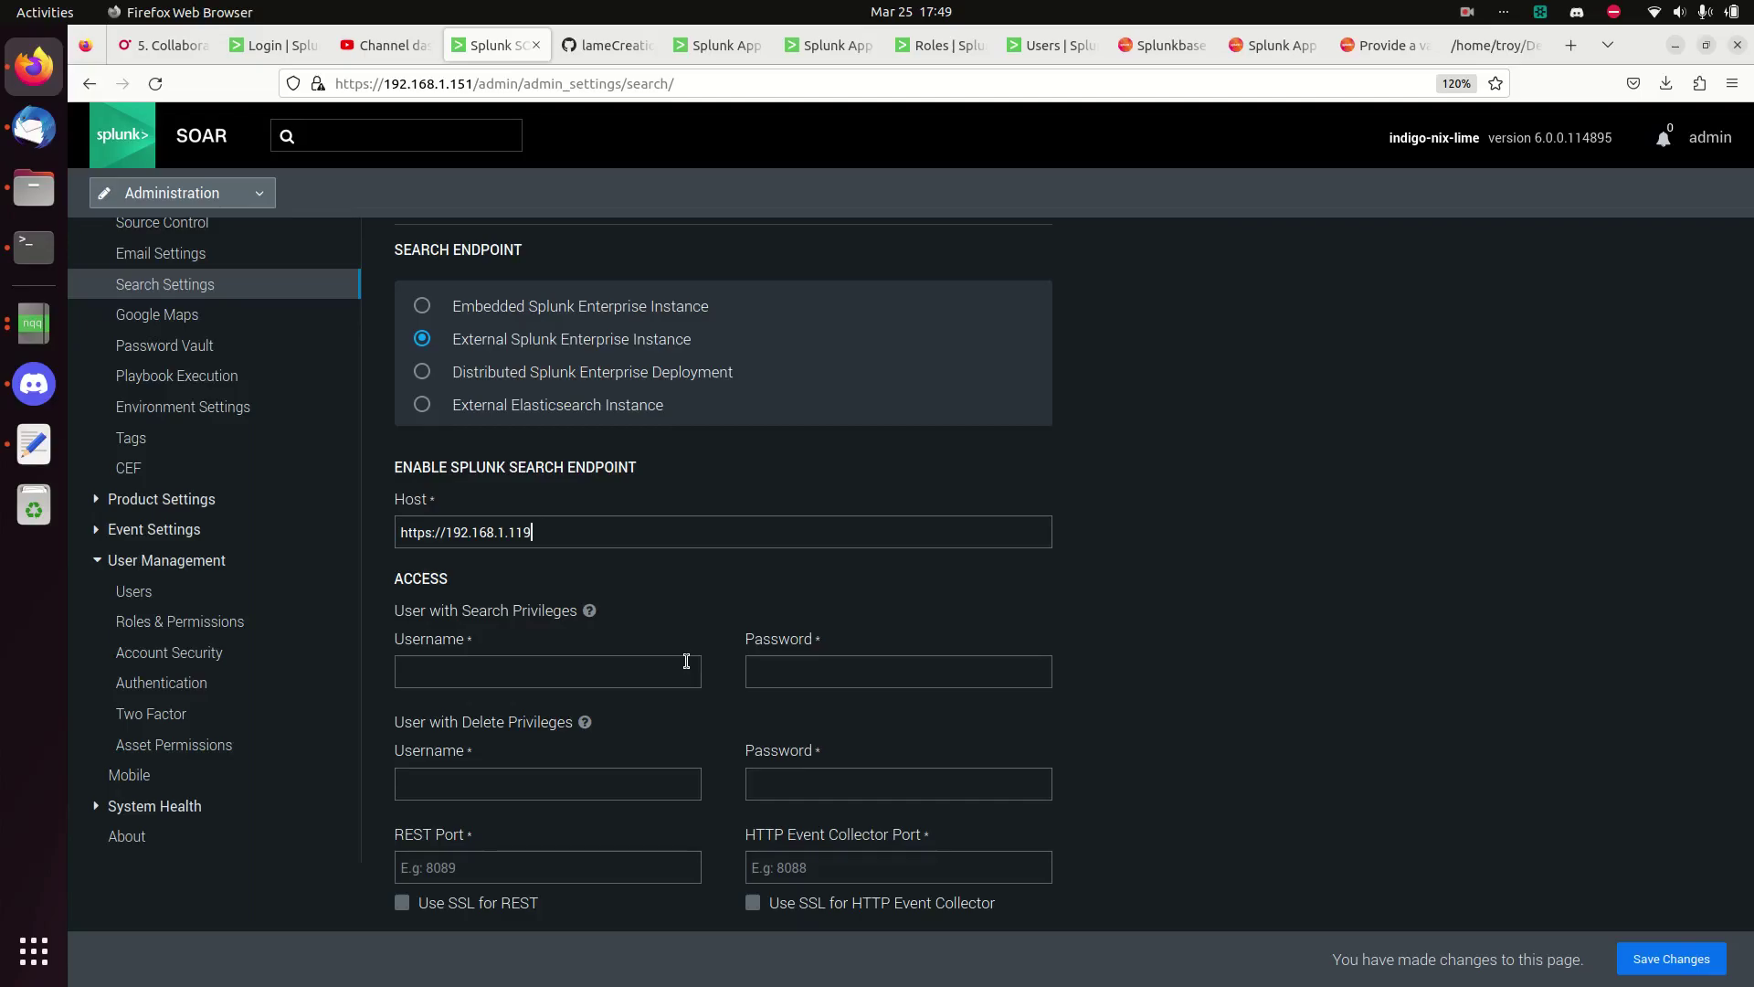
- Enter phantom_search as the search username and begin phantom_delete as the delete username
click(602, 675)
click(827, 611)
scroll(1188, 702, down, 3)
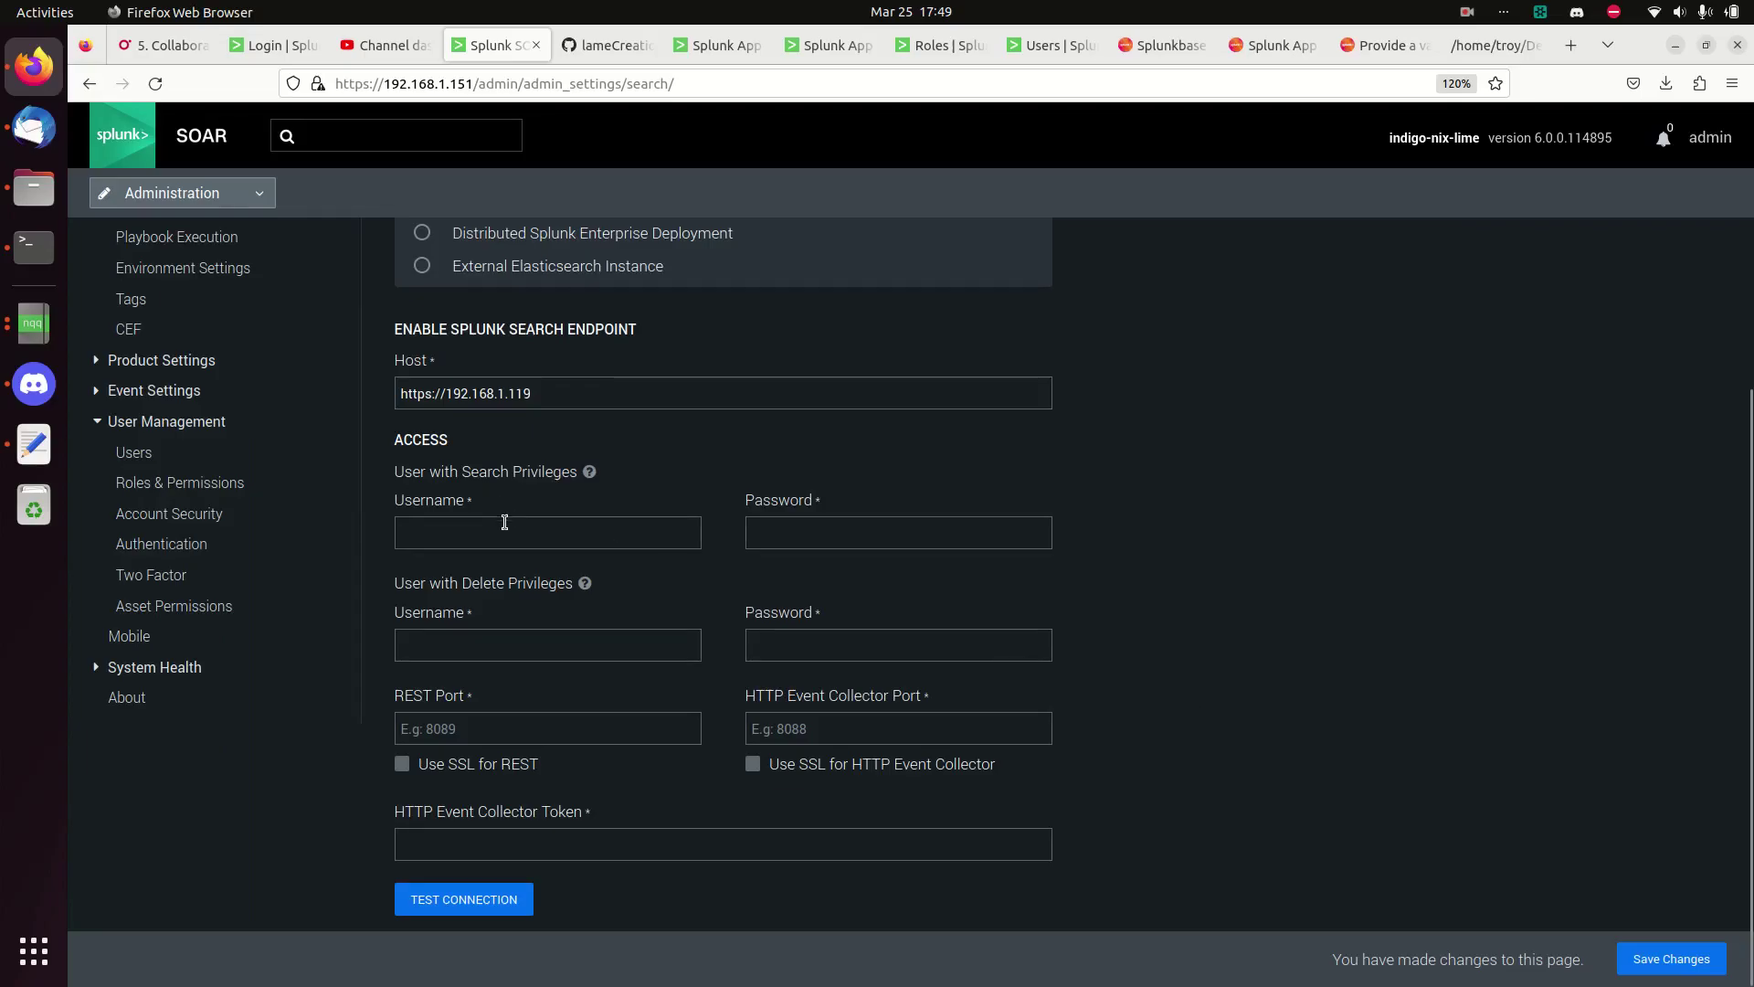
click(502, 530)
text(s)
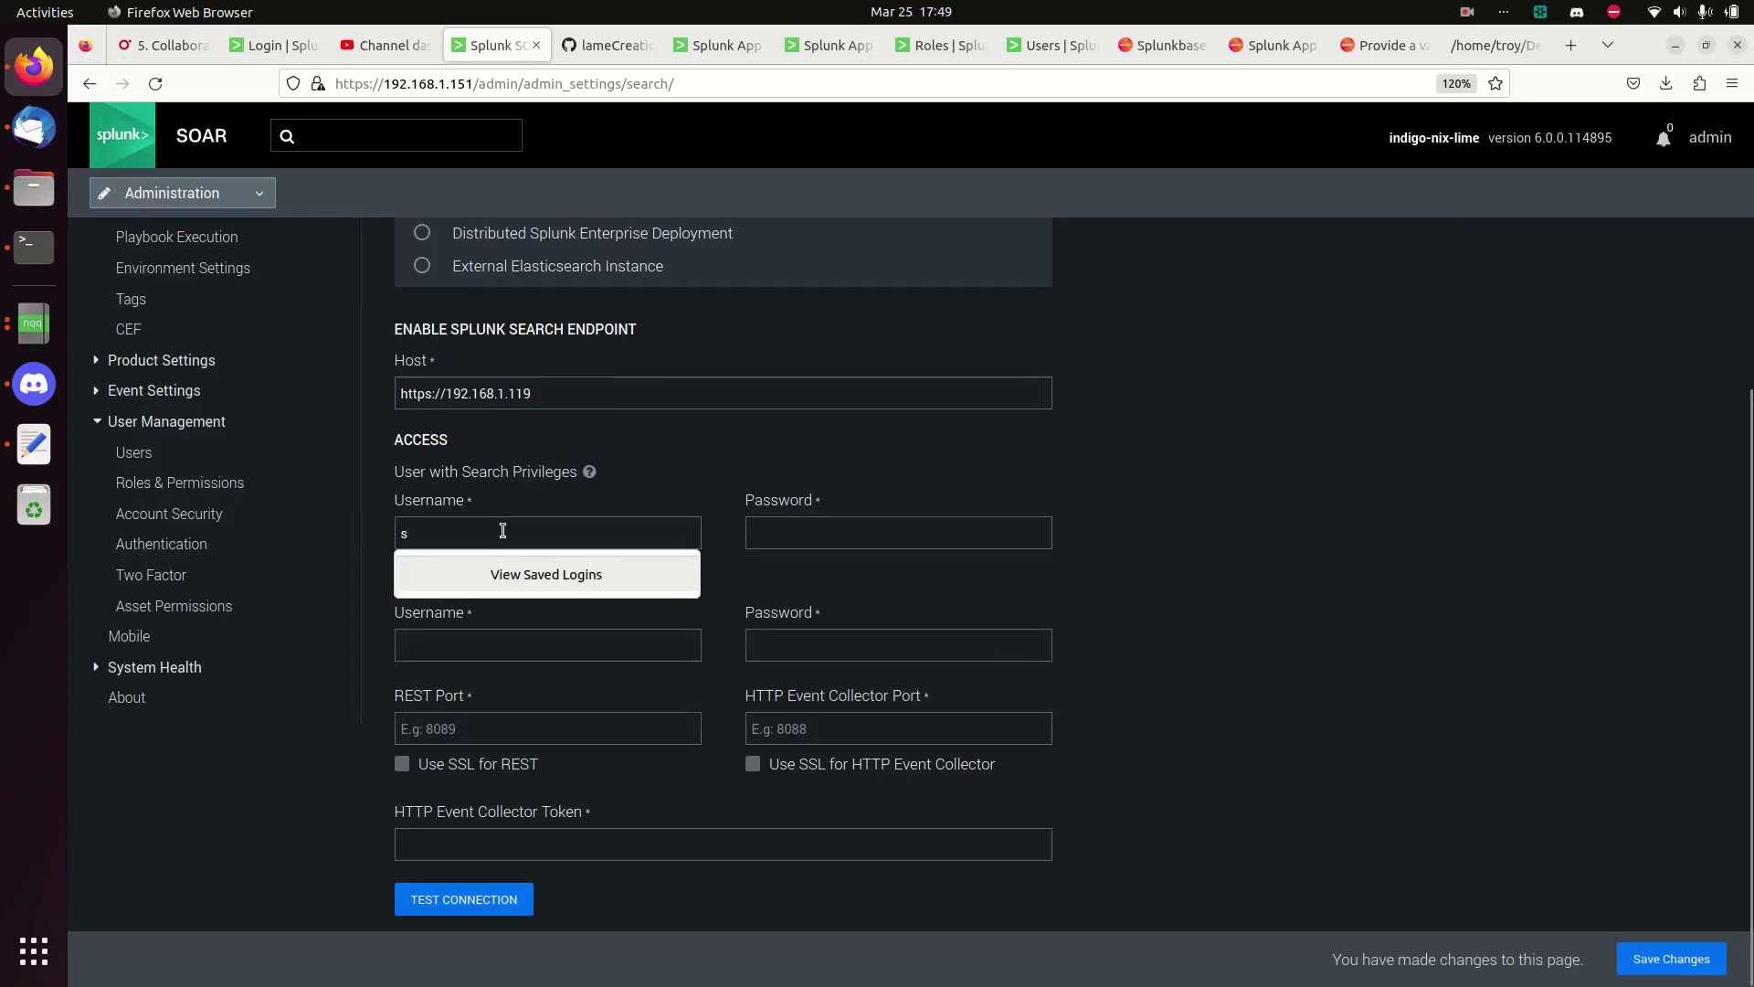
key(BackSpace)
text(phantom_sarch)
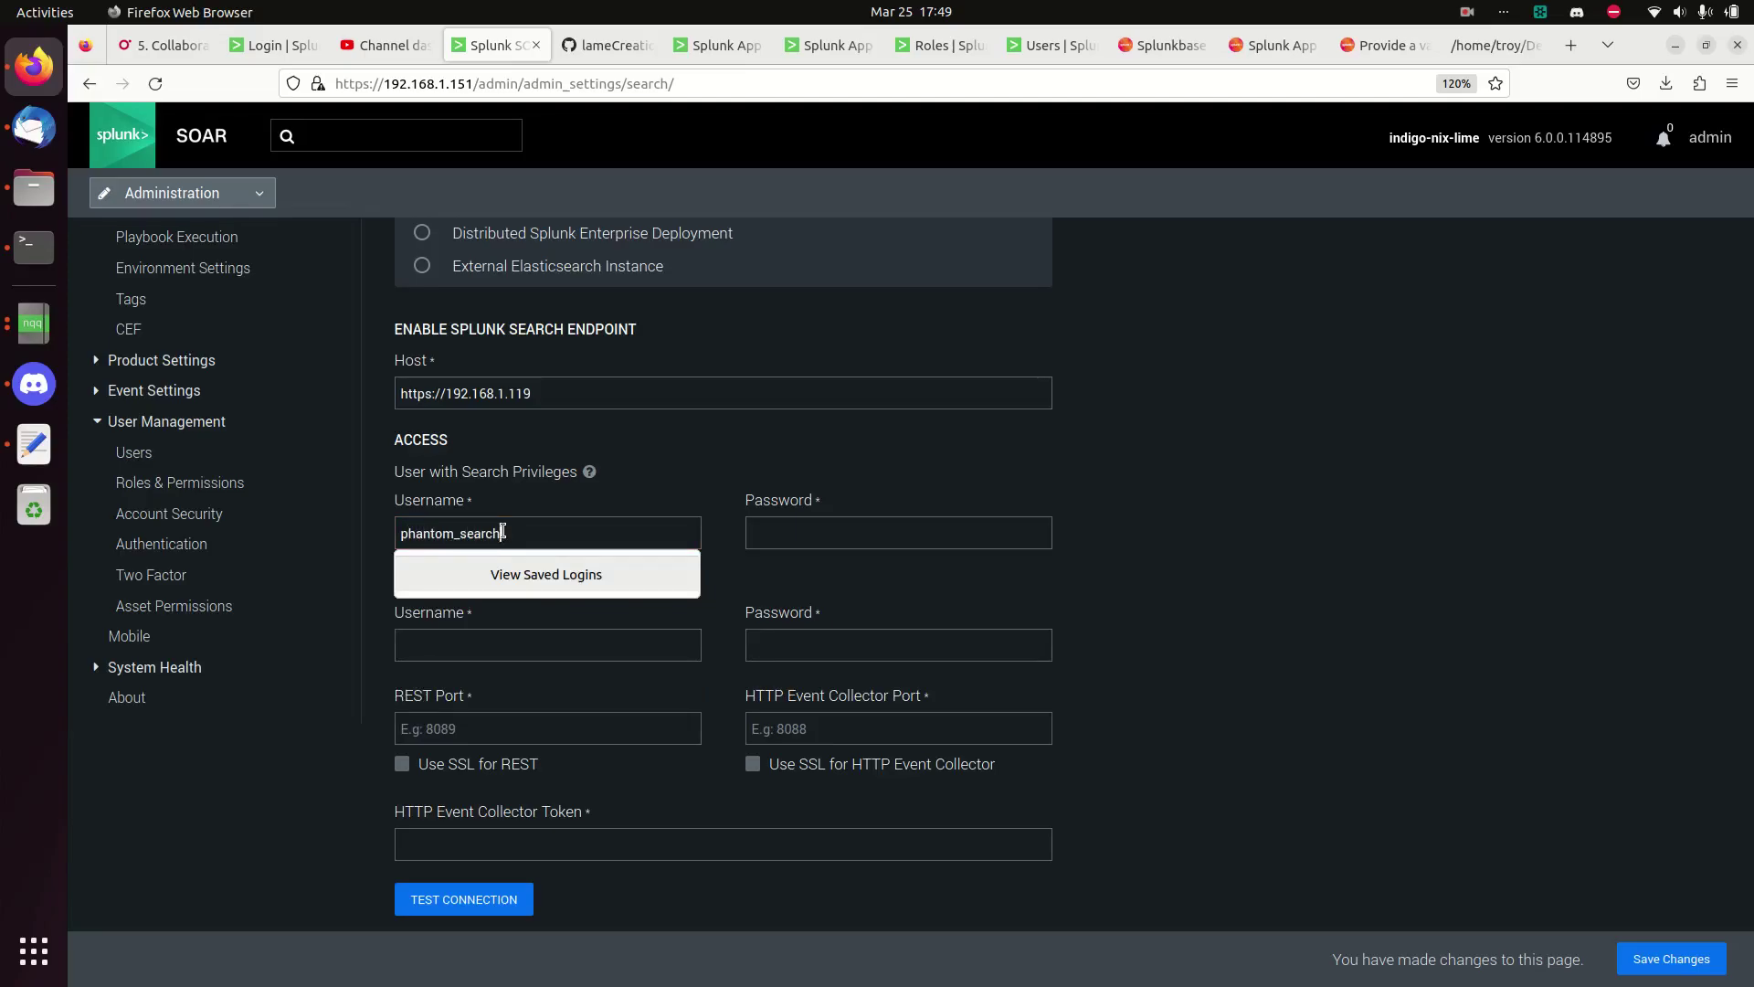
click(481, 638)
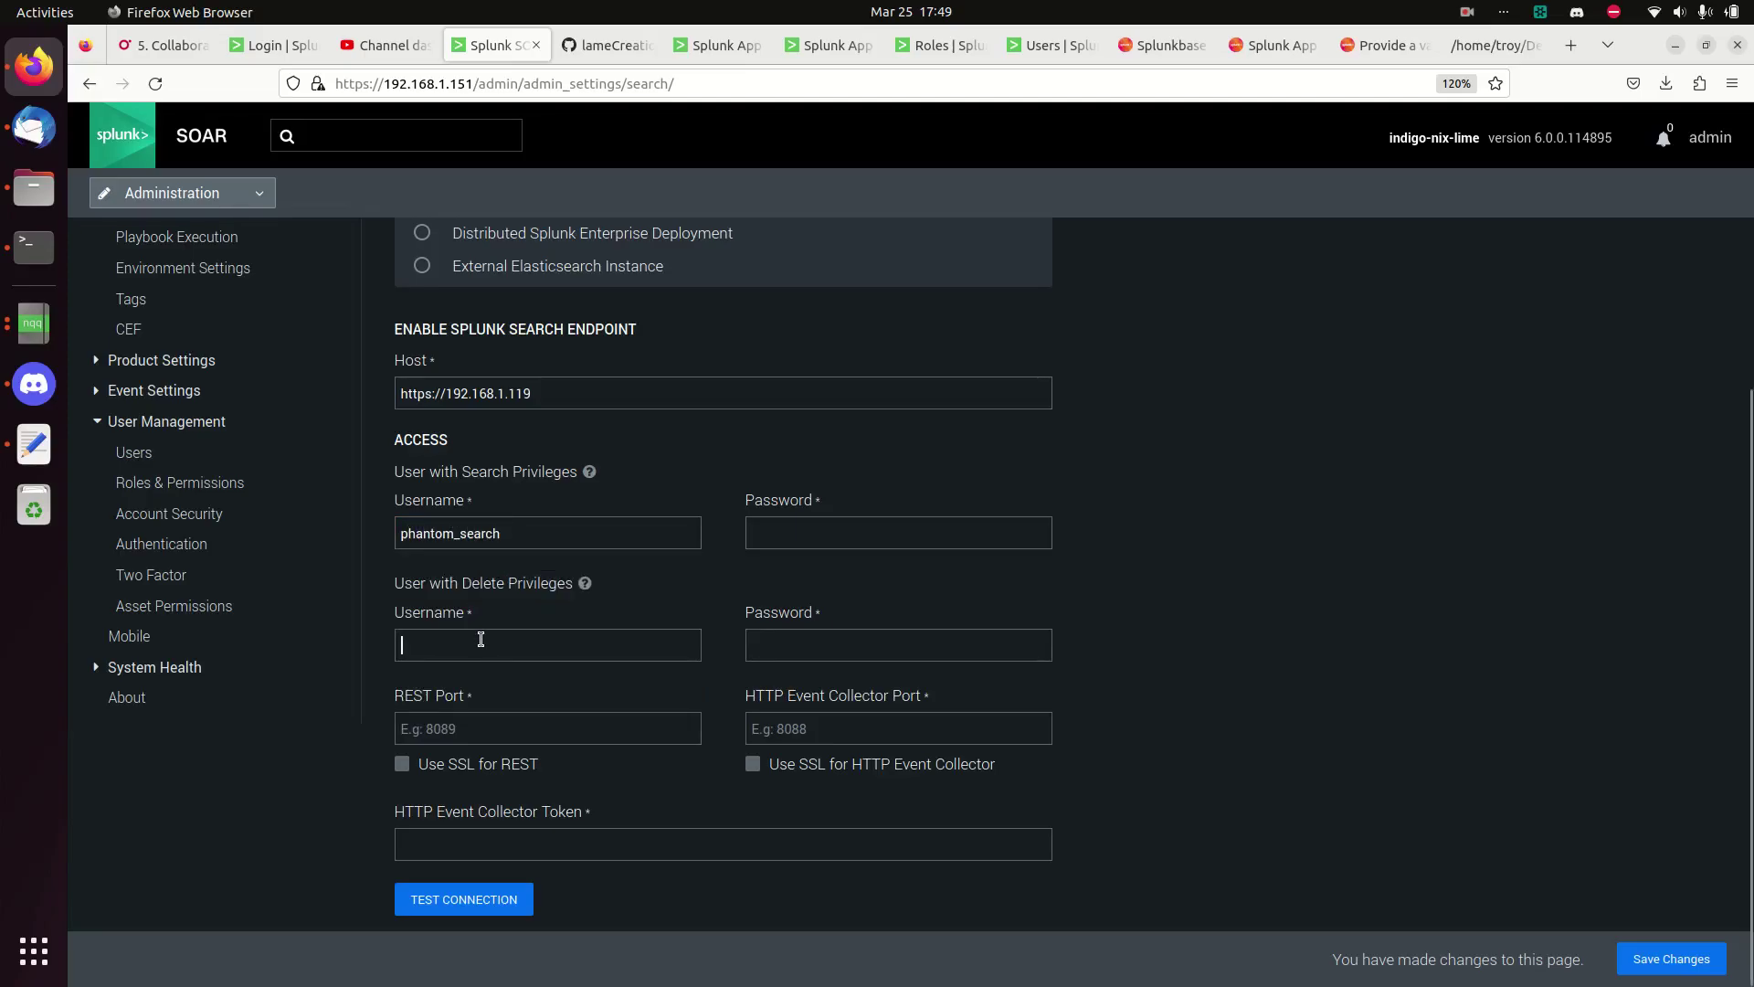
text(phantom_de)
click(1038, 52)
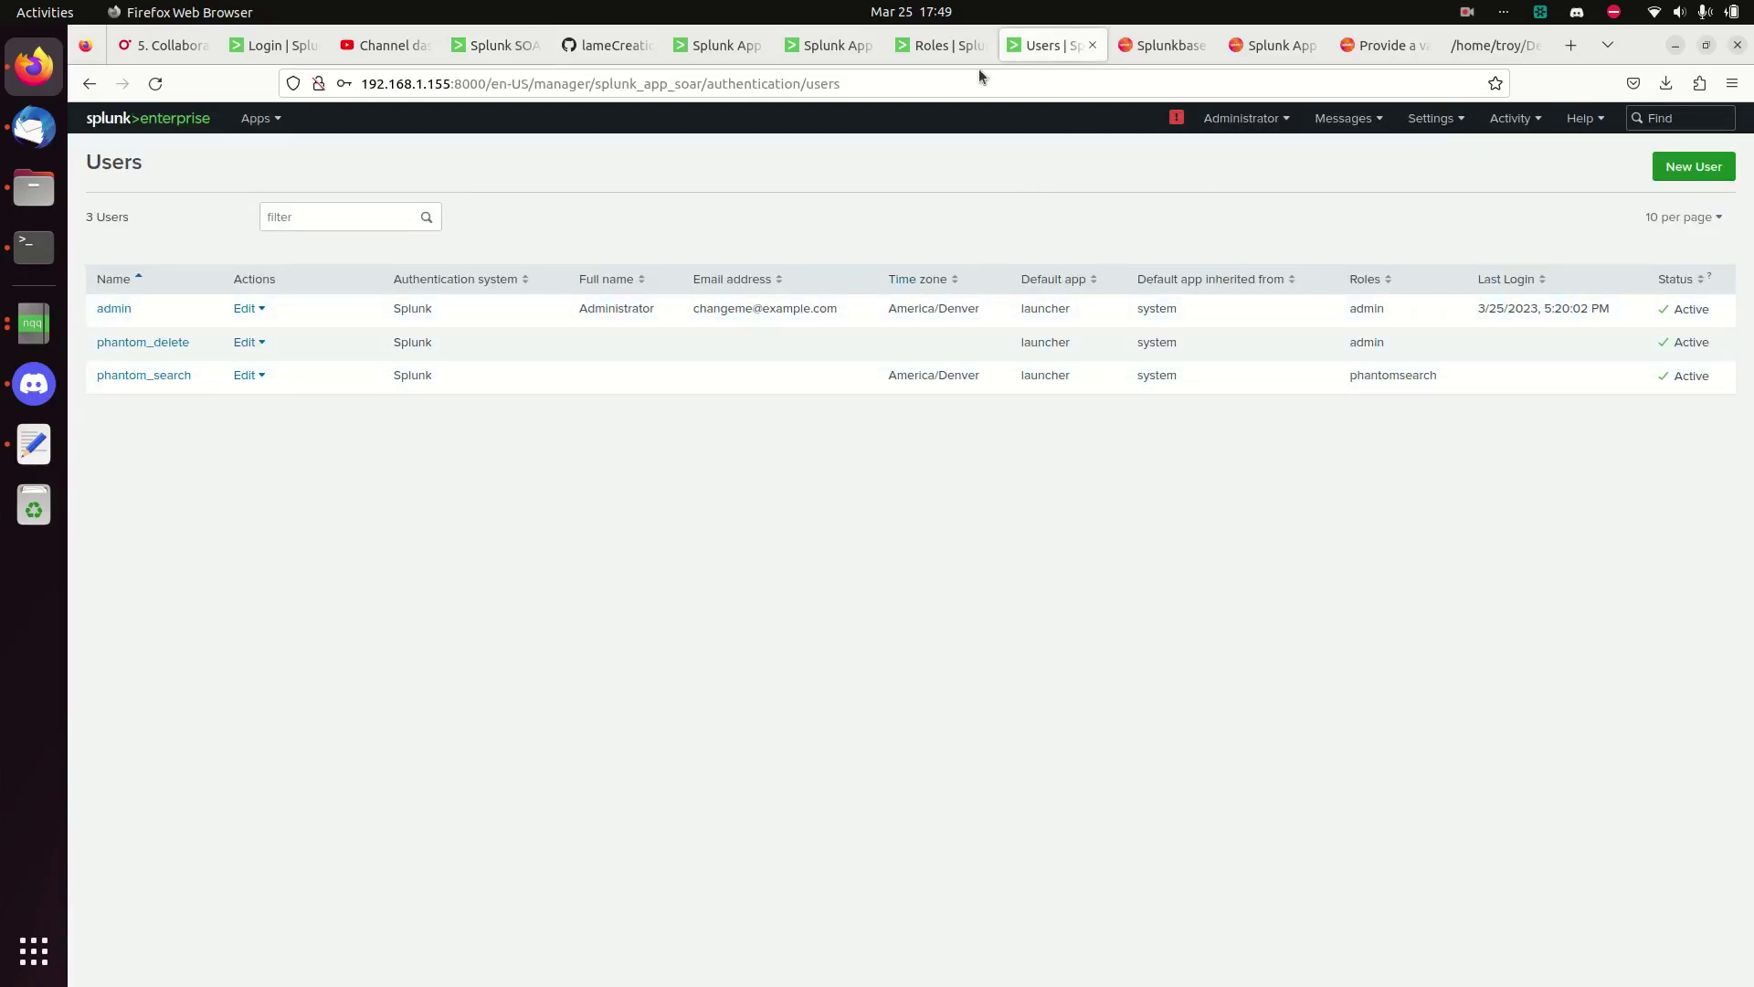
- Load Splunk Enterprise's Data inputs settings page, then return to the SOAR search settings form
click(950, 53)
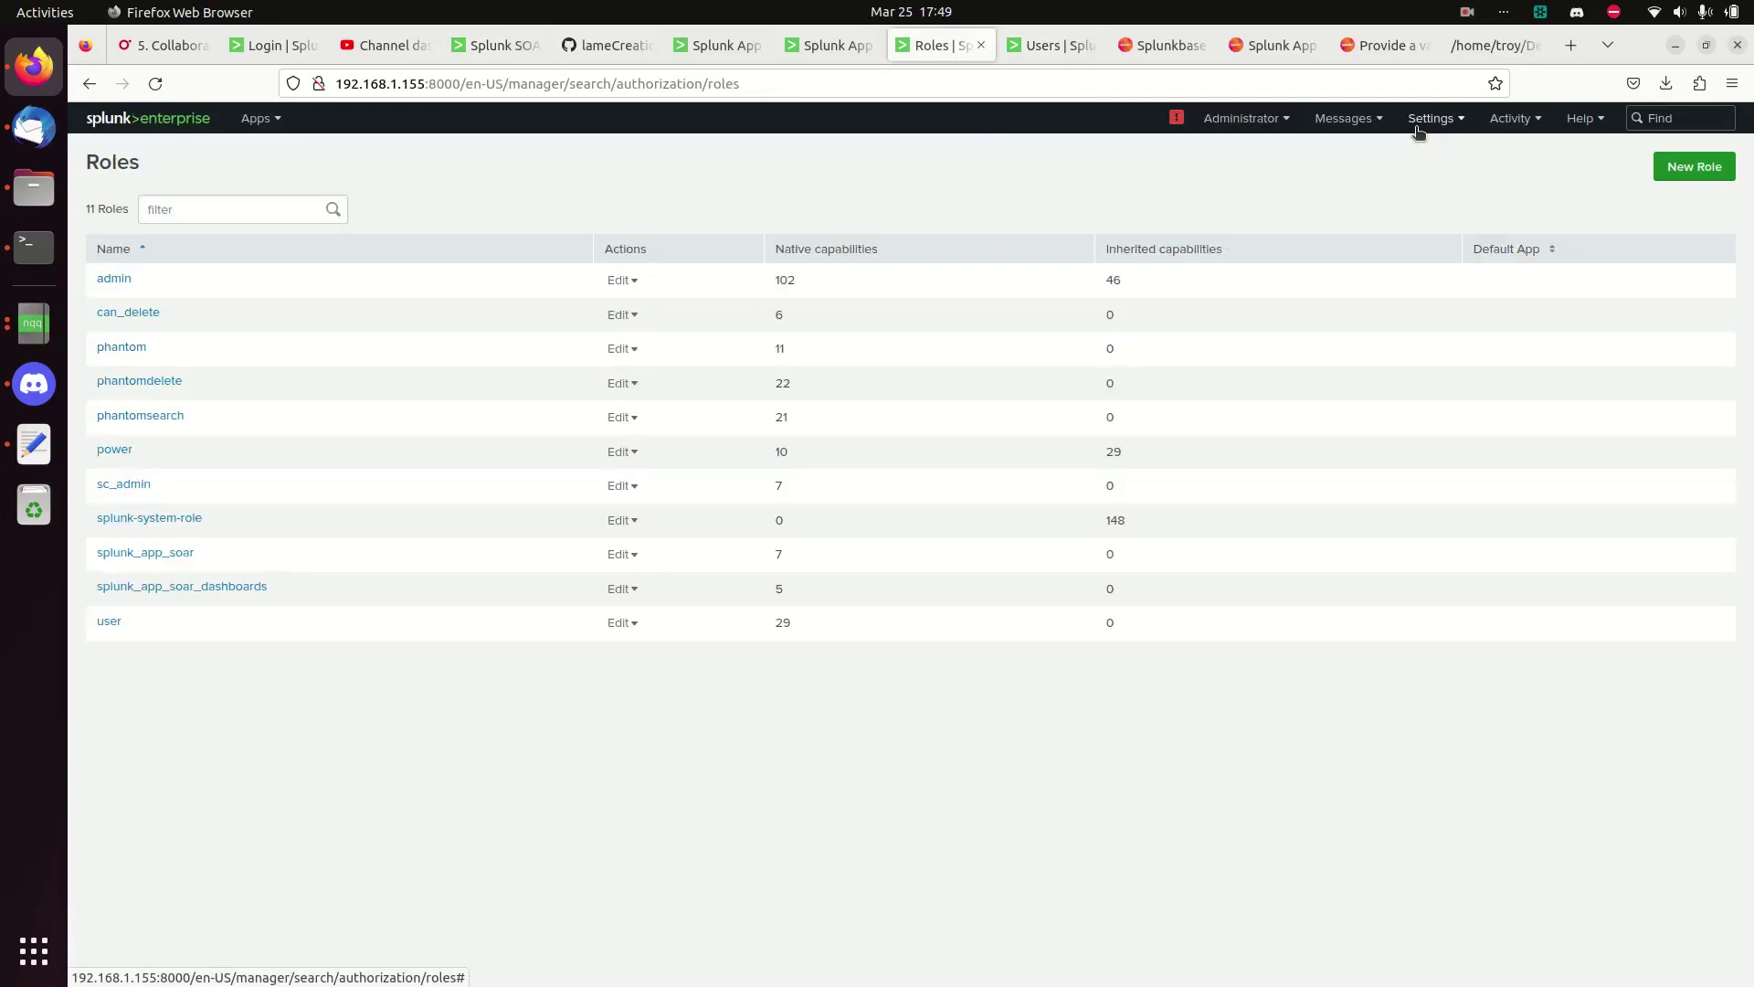
click(1428, 119)
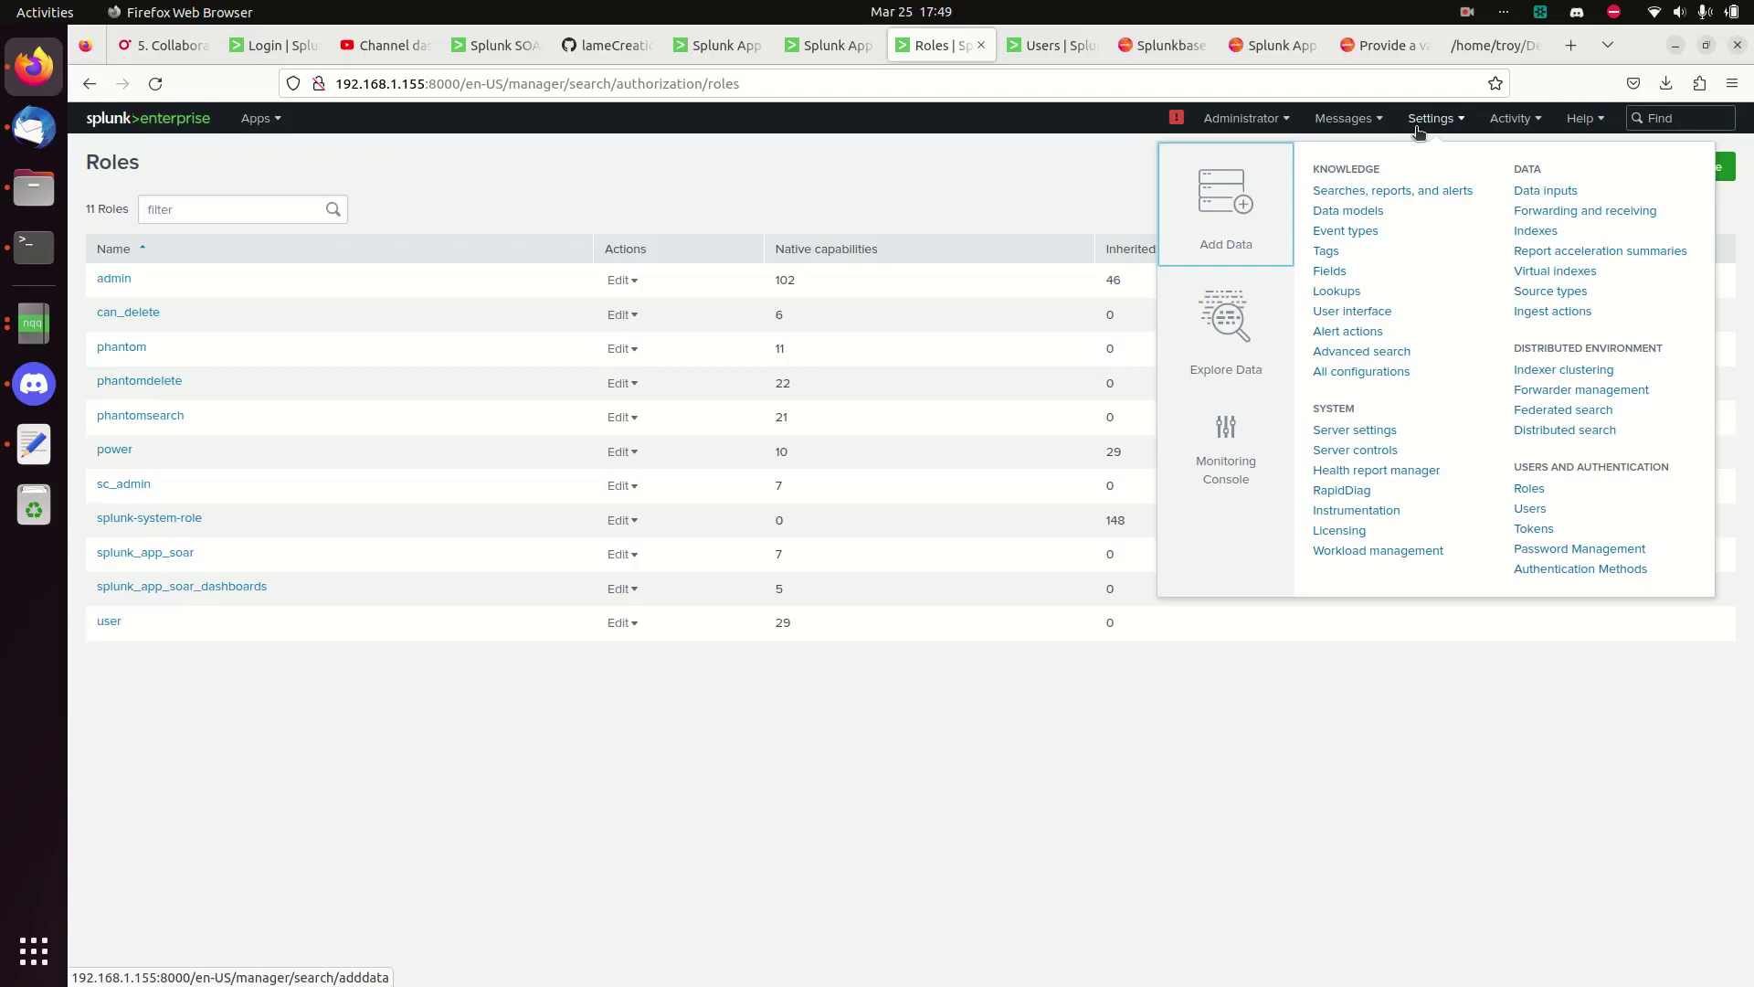
click(1554, 191)
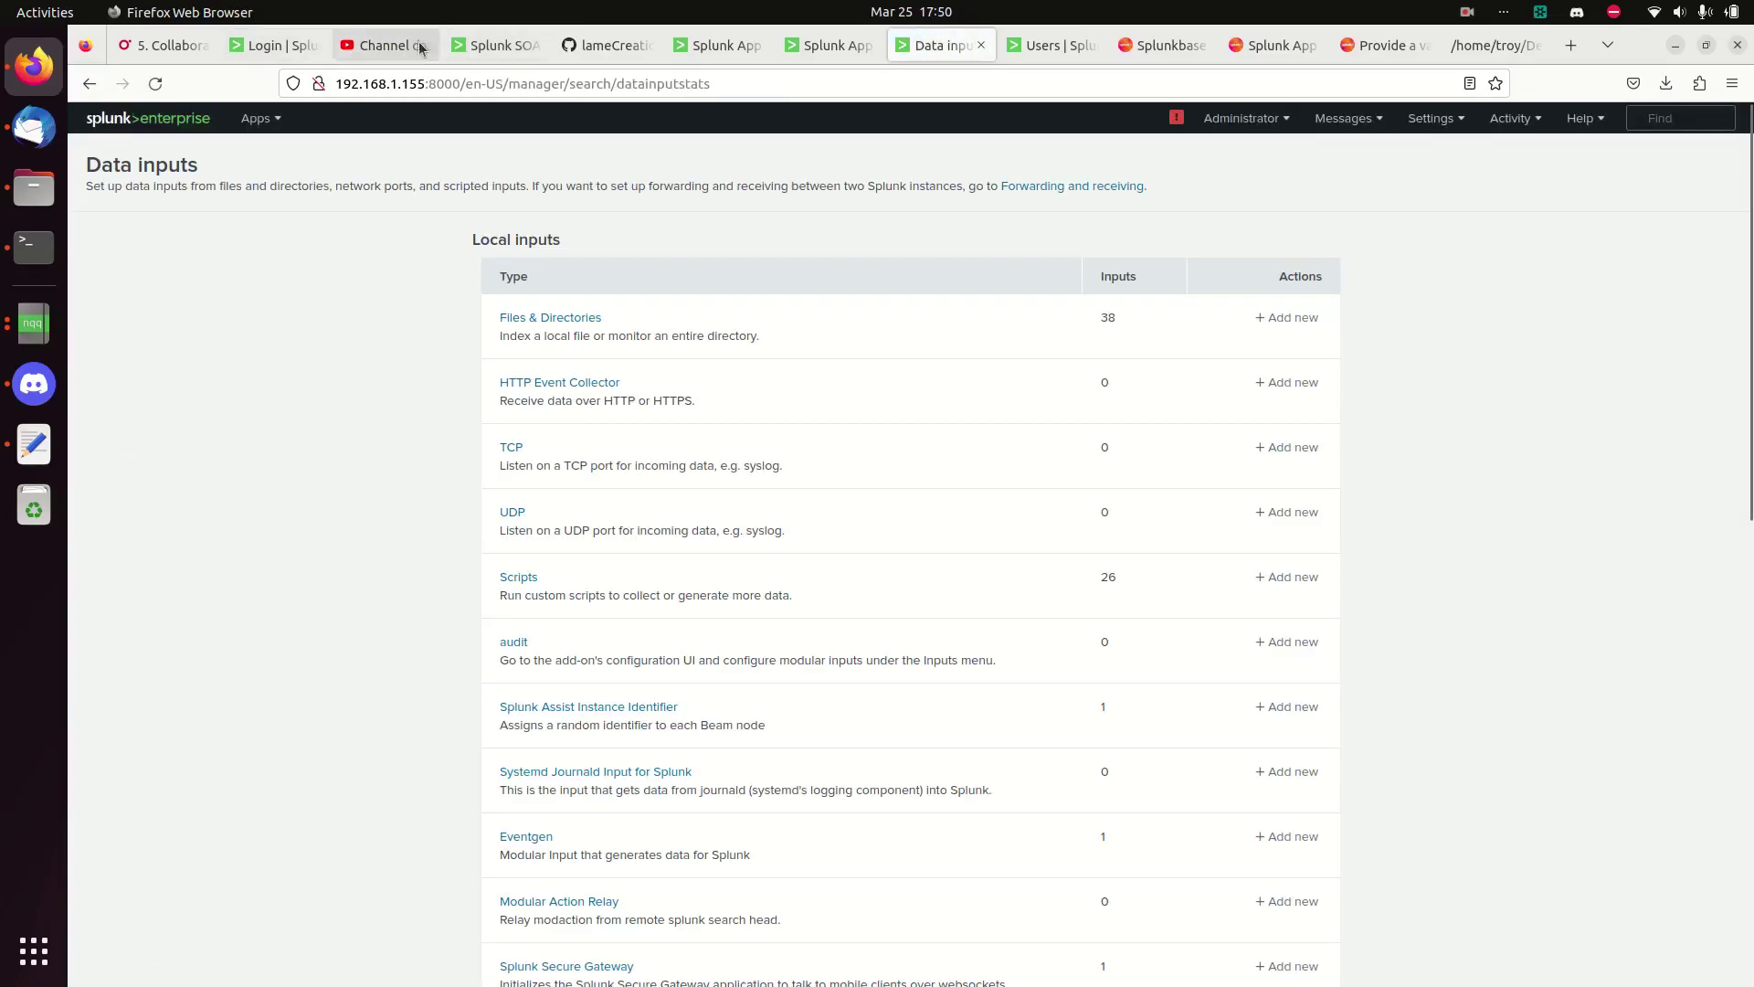
click(498, 48)
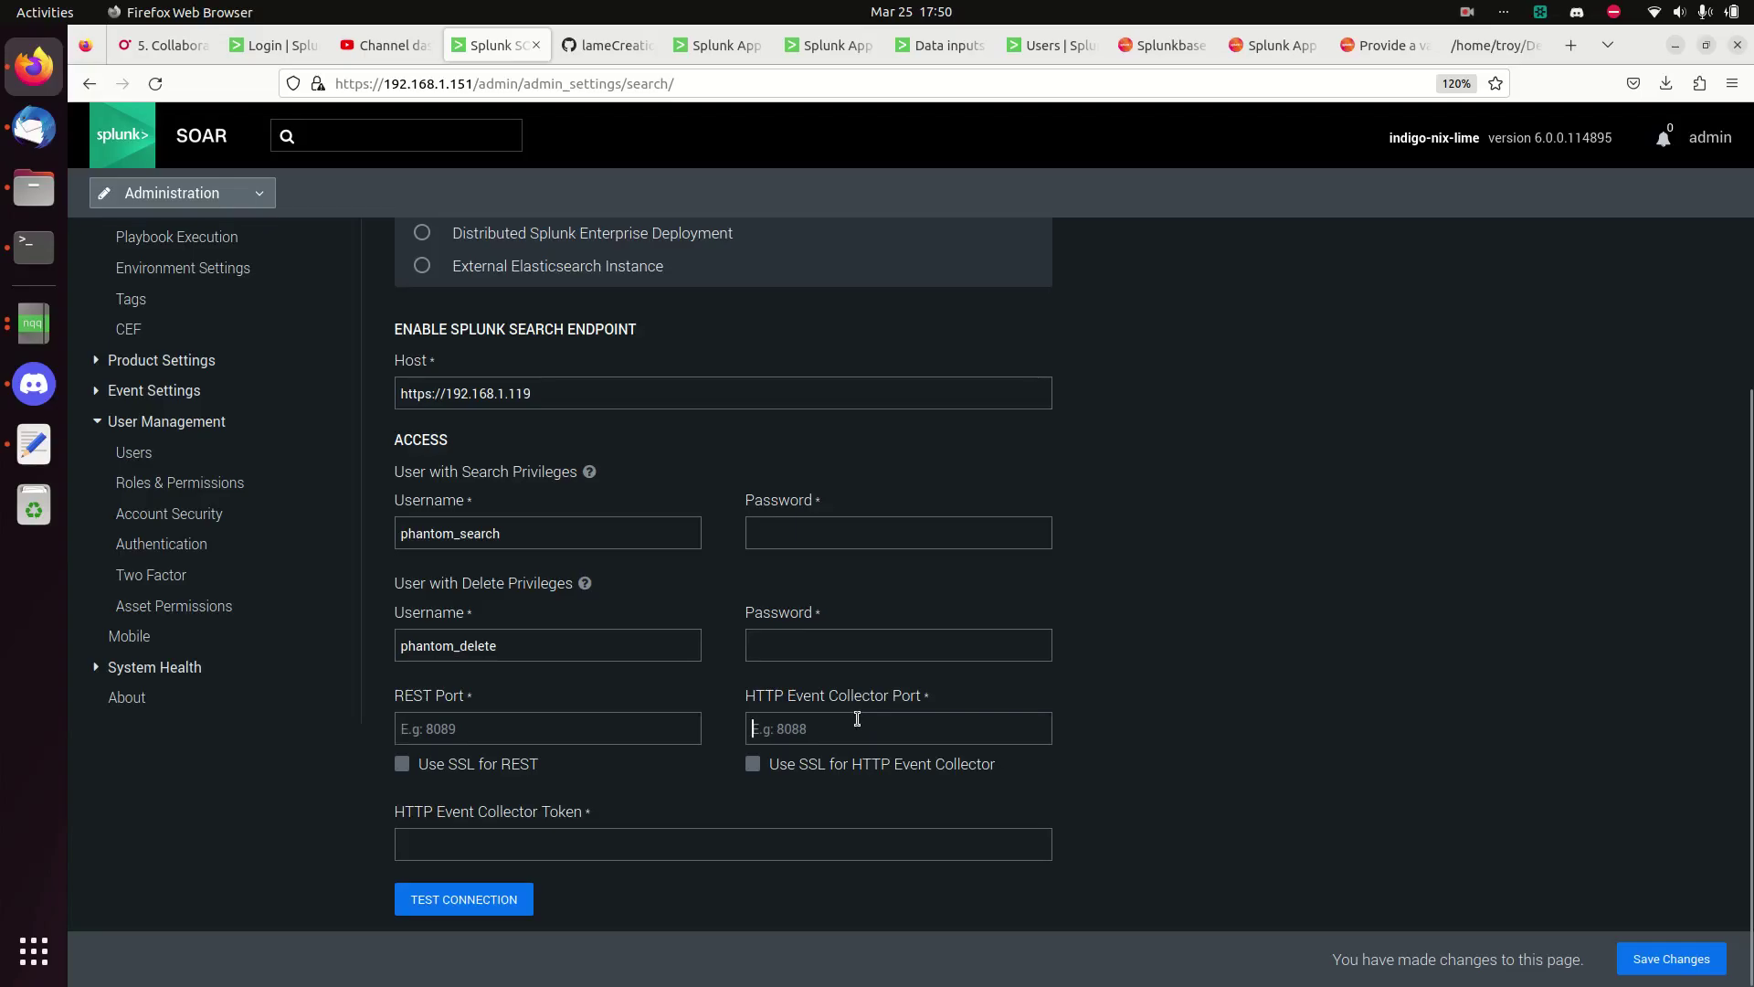
- Enter the passwords for the phantom_search and phantom_delete accounts
click(831, 734)
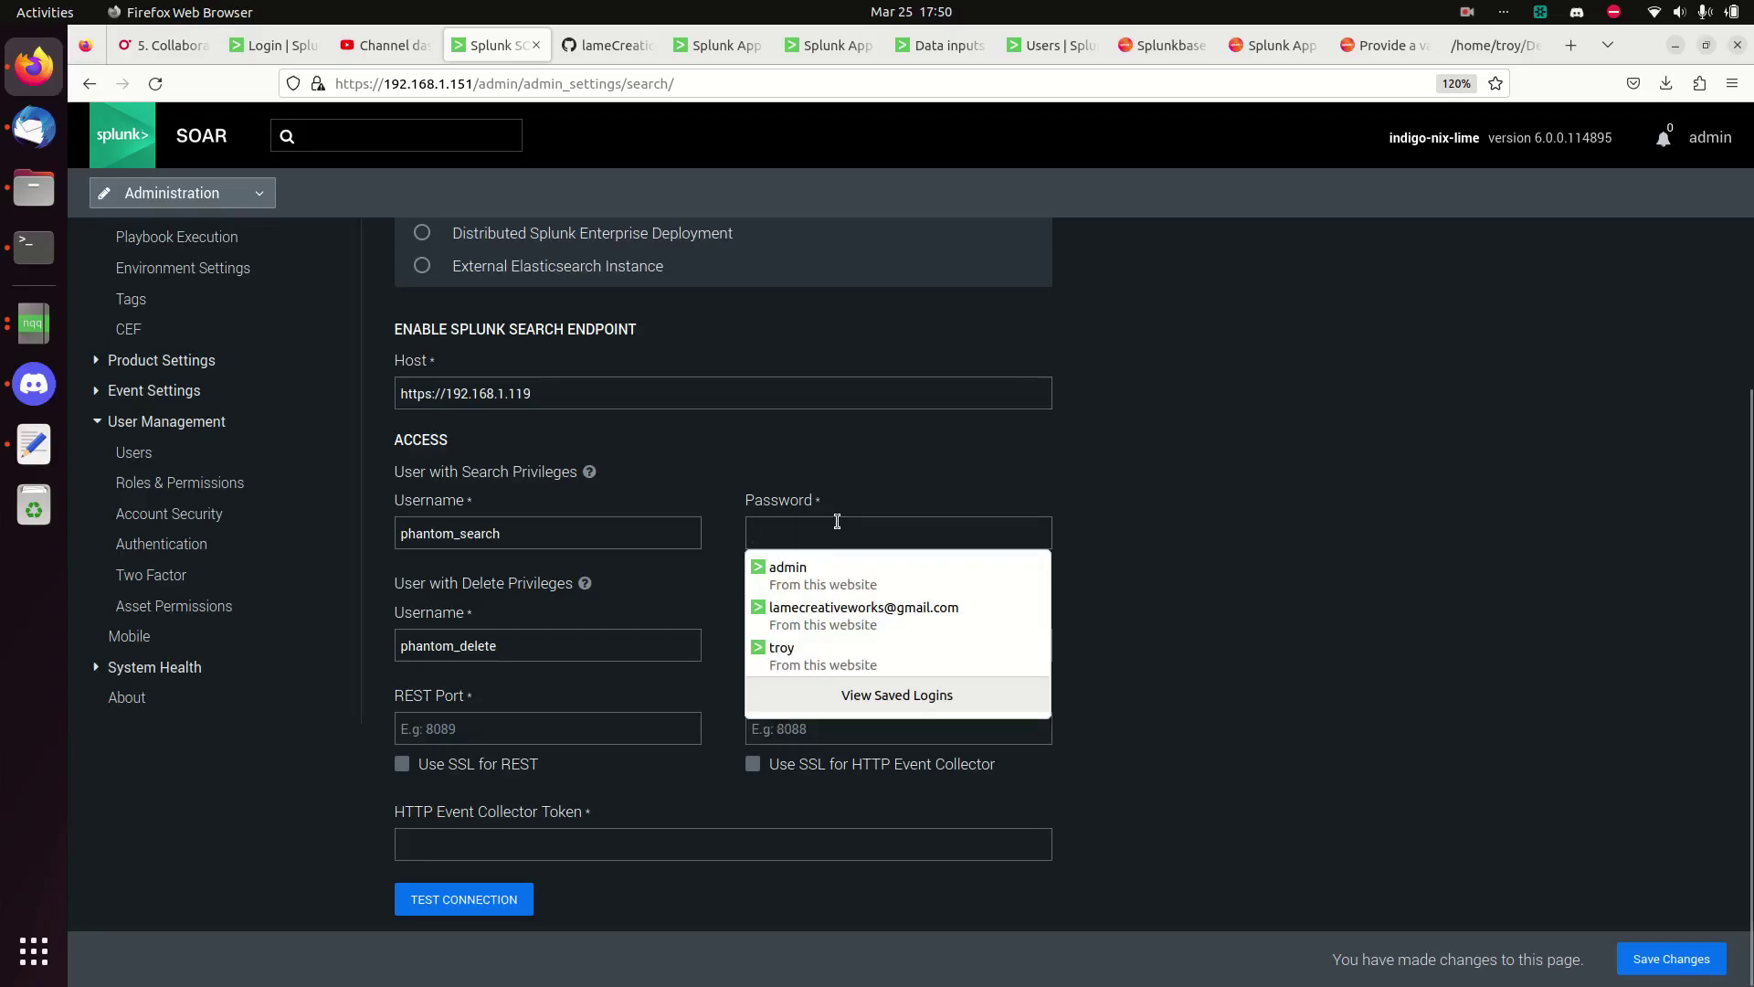
text(password)
key(Tab)
key(Tab)
key(Tab)
text(pass)
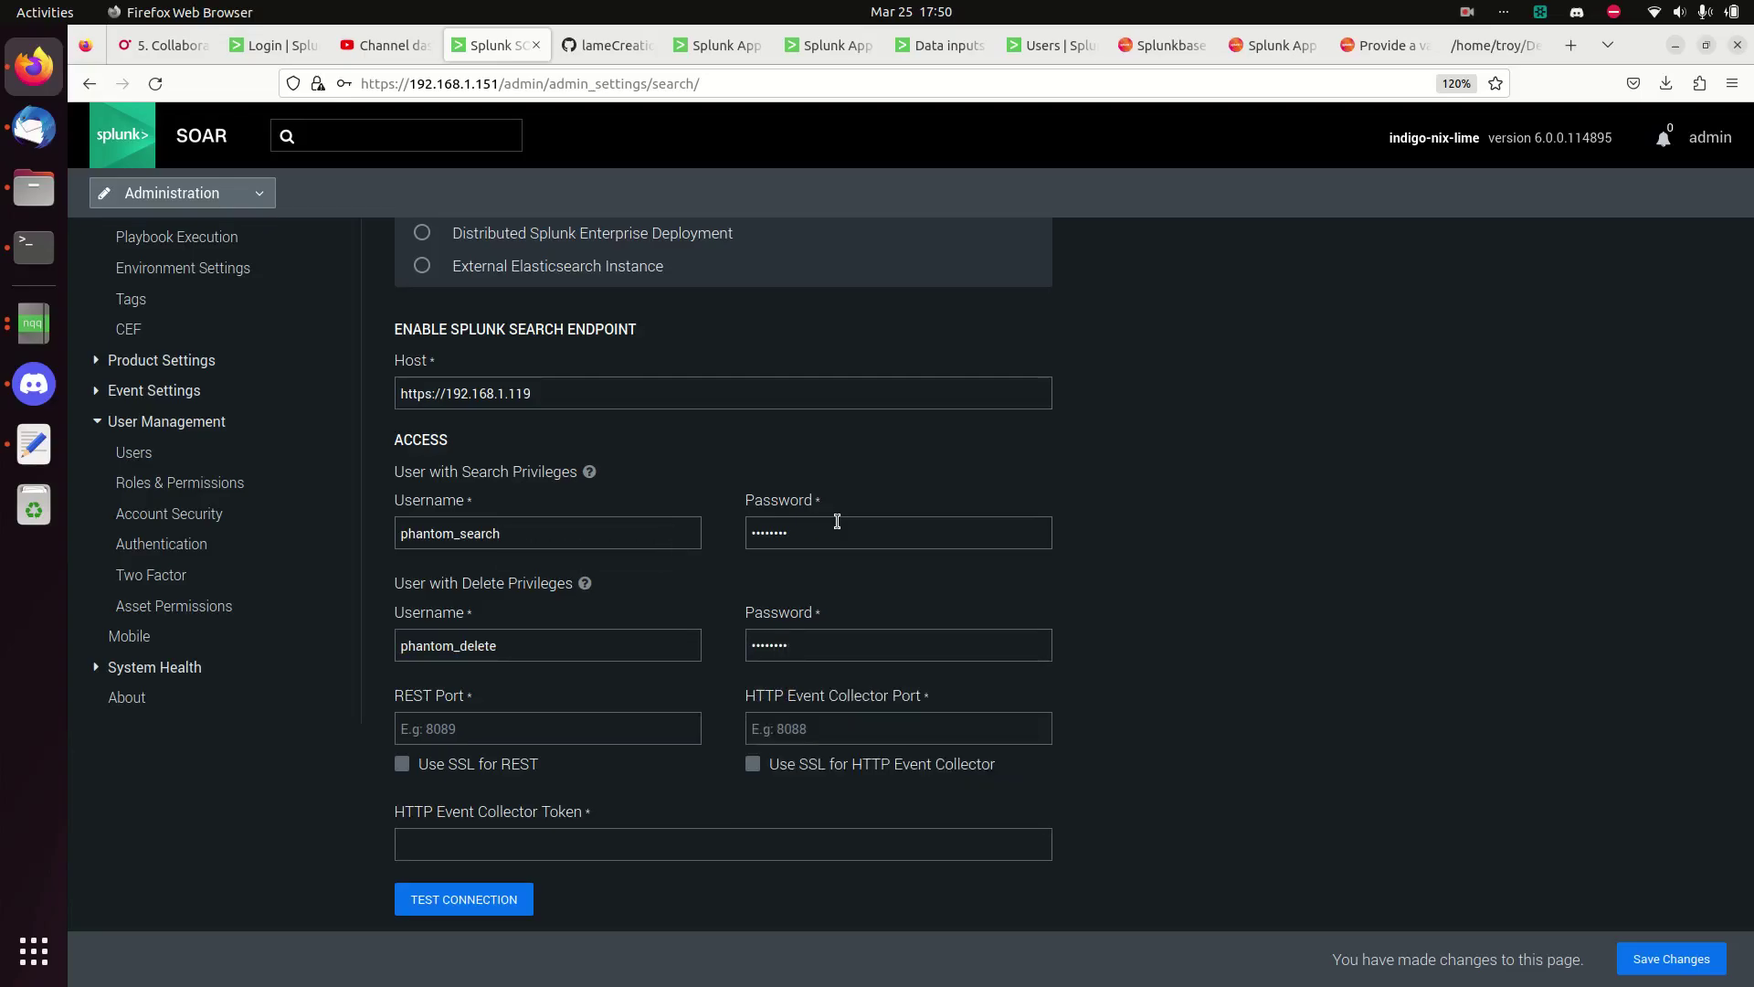
text(wor)
key(ctrl+a)
key(BackSpace)
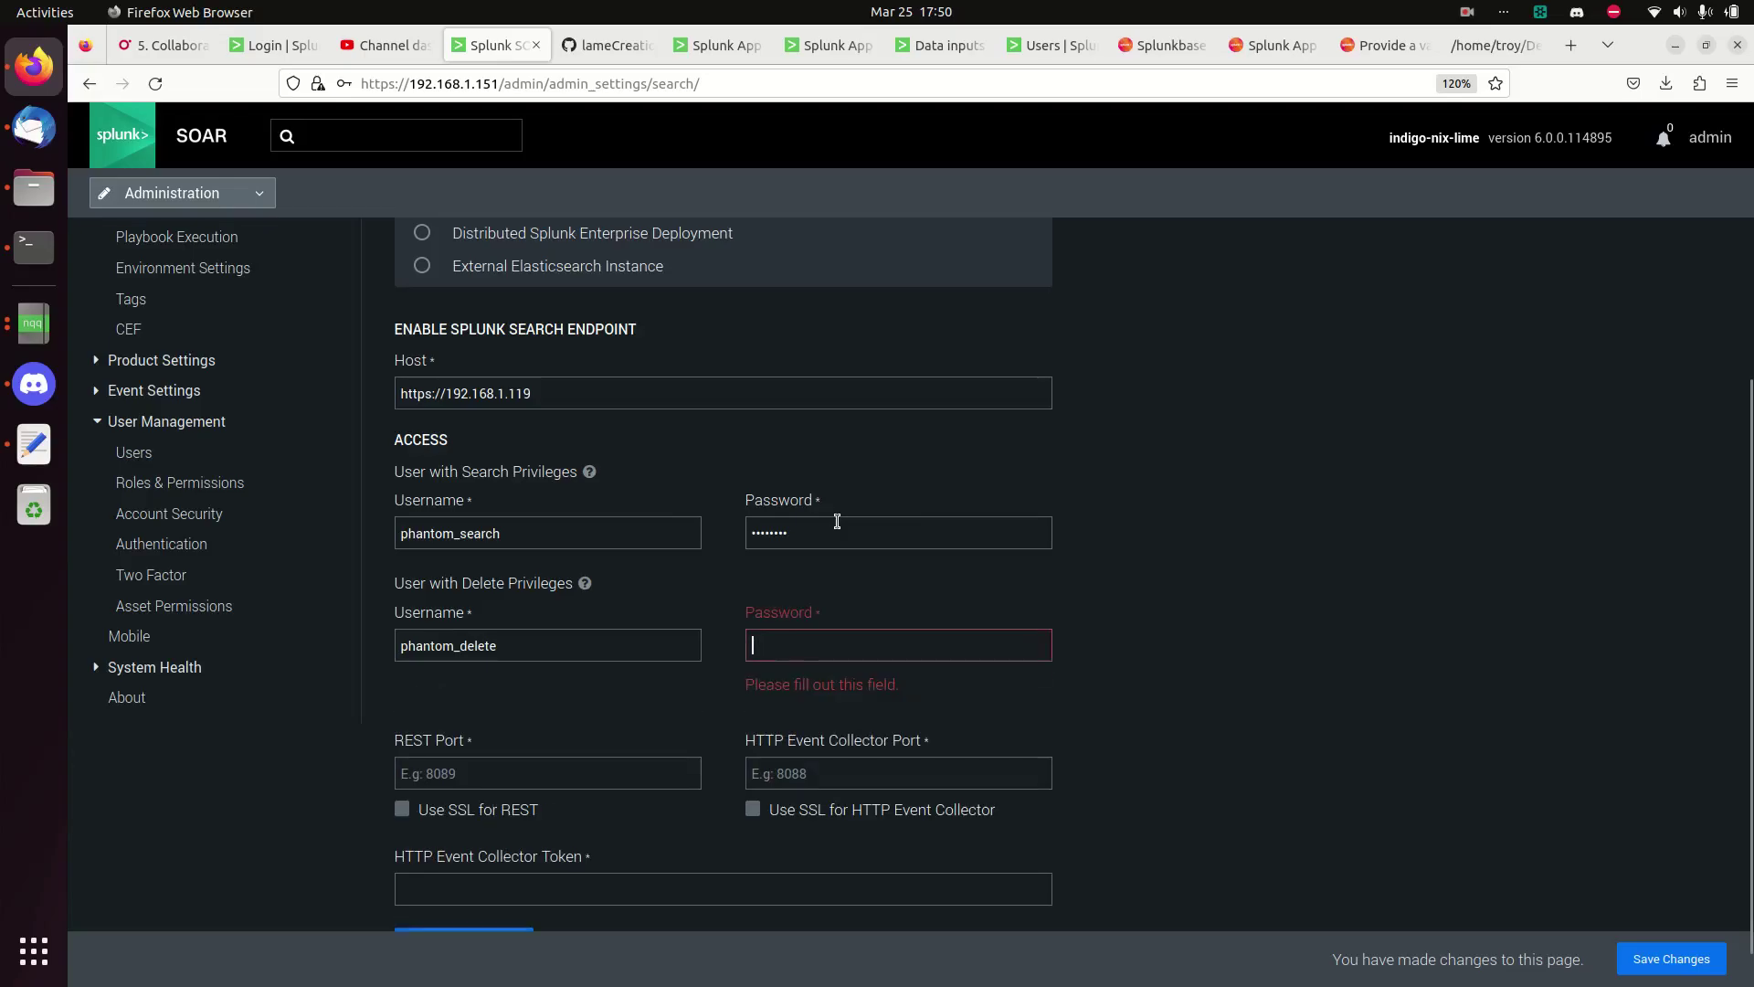
text(password)
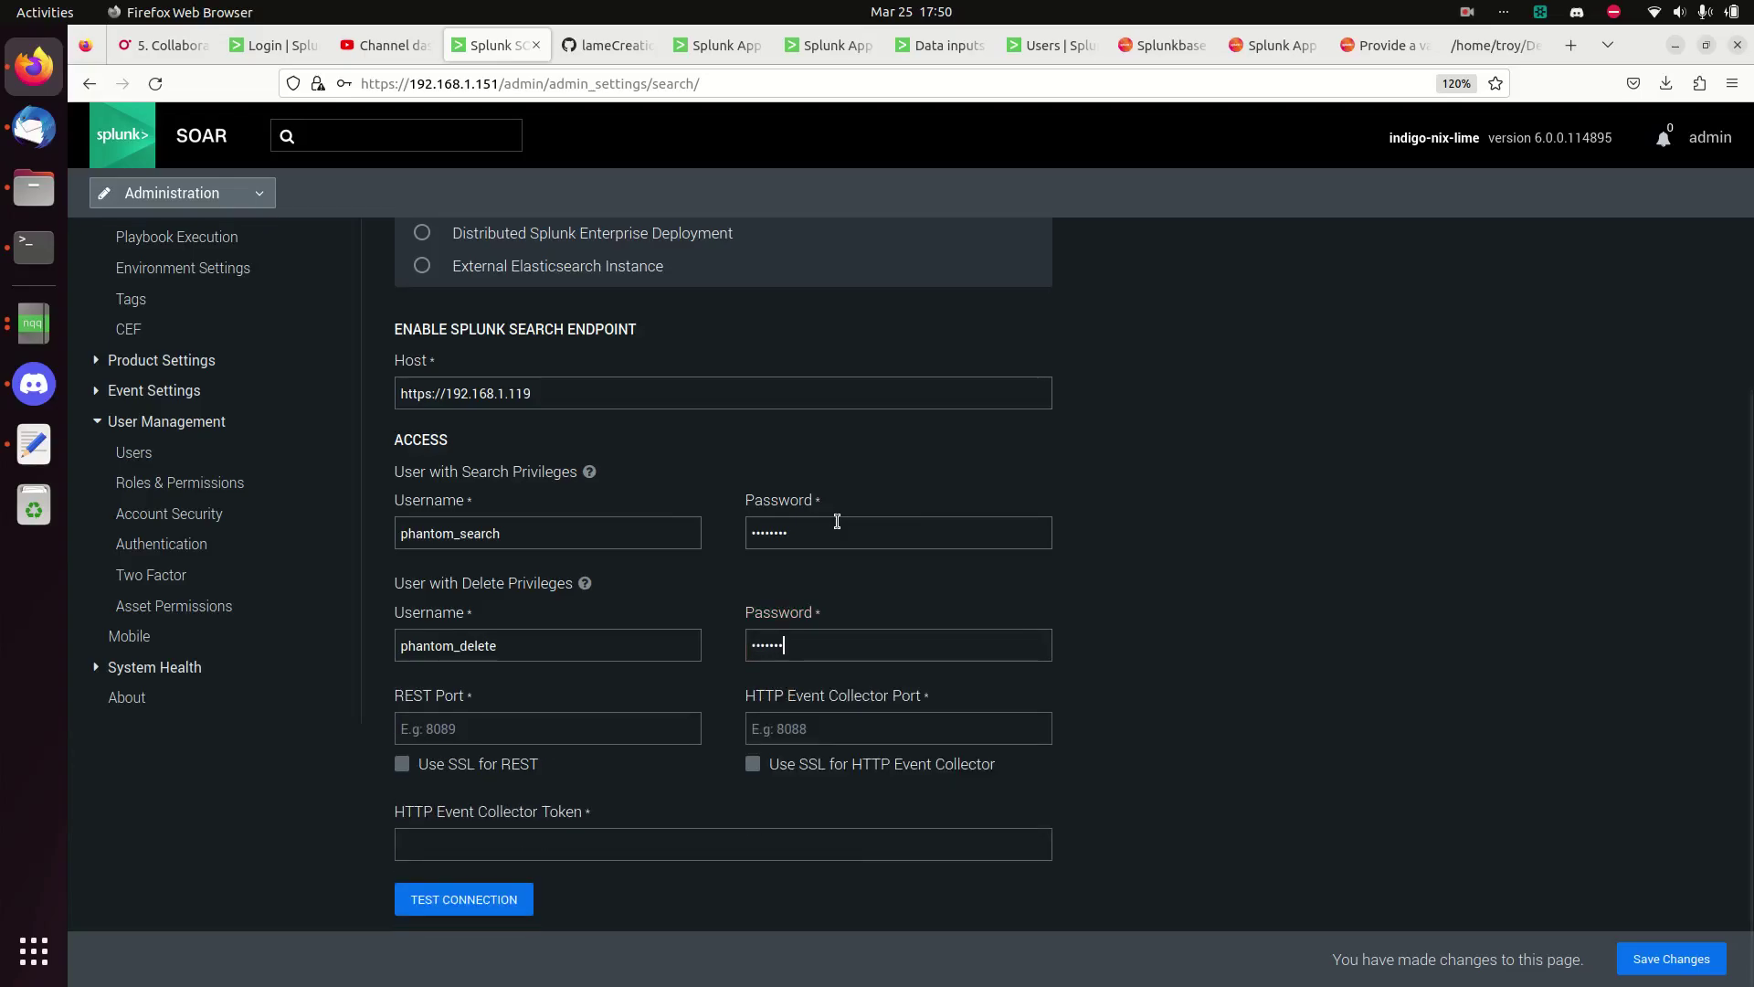
double_click(837, 521)
text(p)
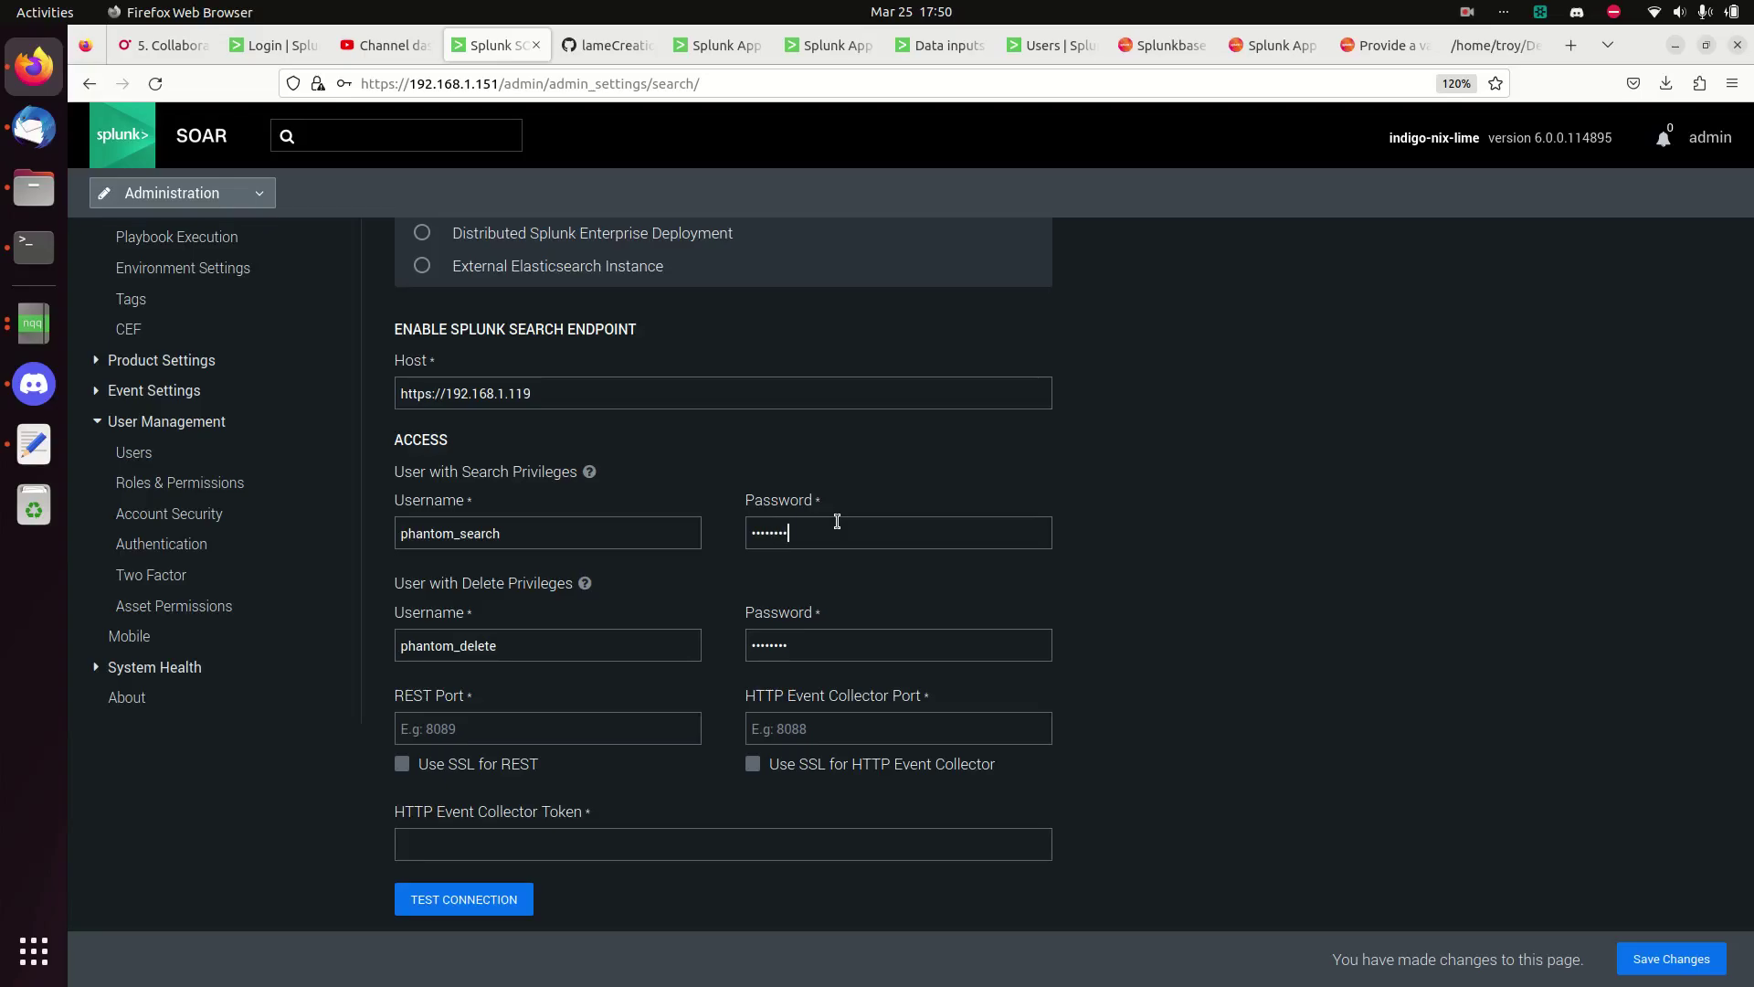
- Set HTTP Event Collector global settings to All Tokens Enabled (SSL on, port 8088) and save
click(941, 45)
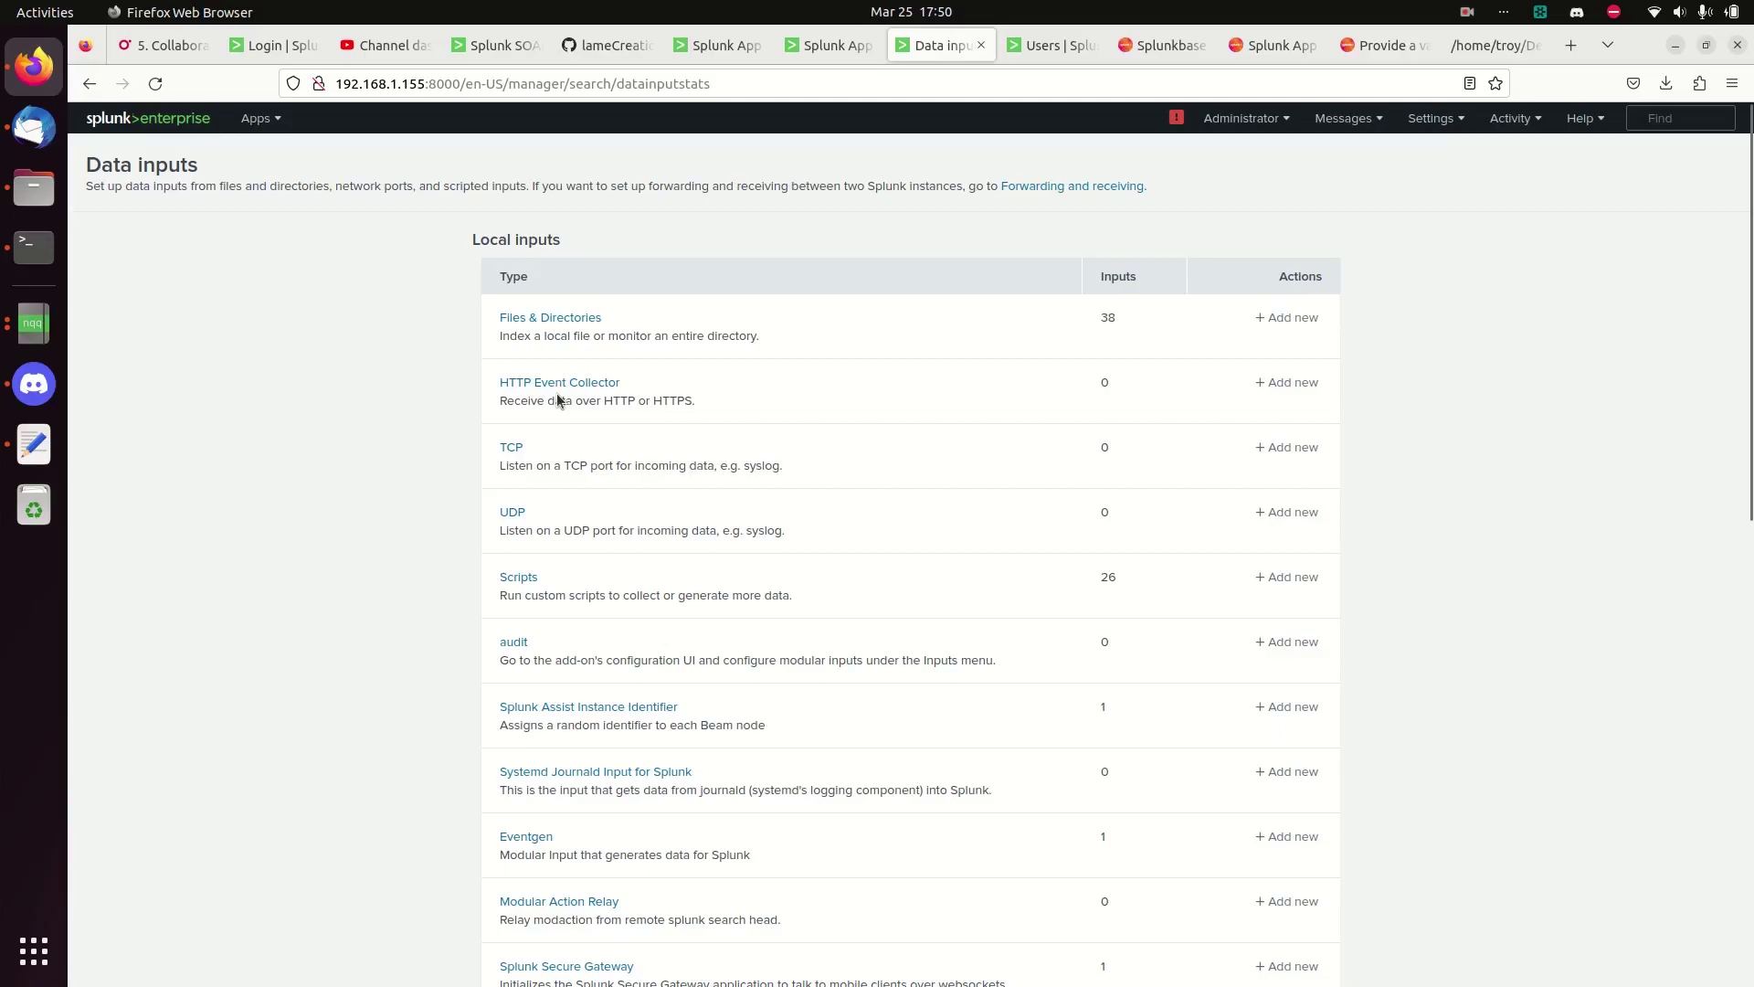
click(1434, 118)
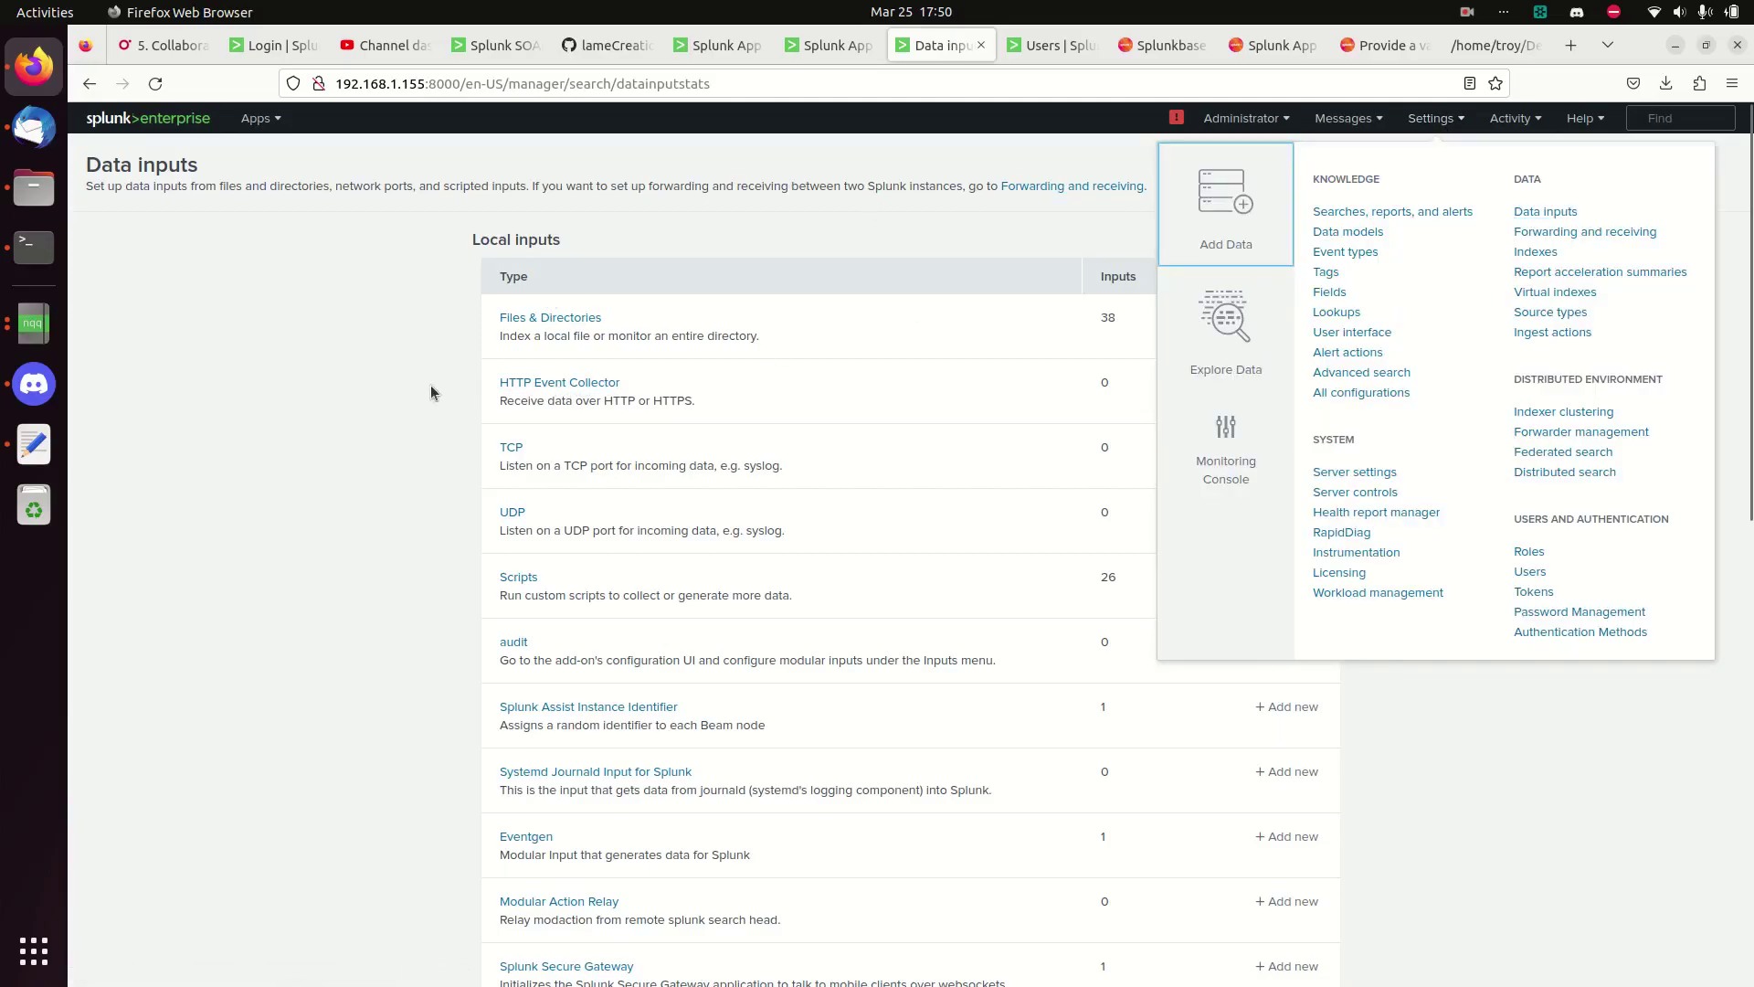
click(532, 399)
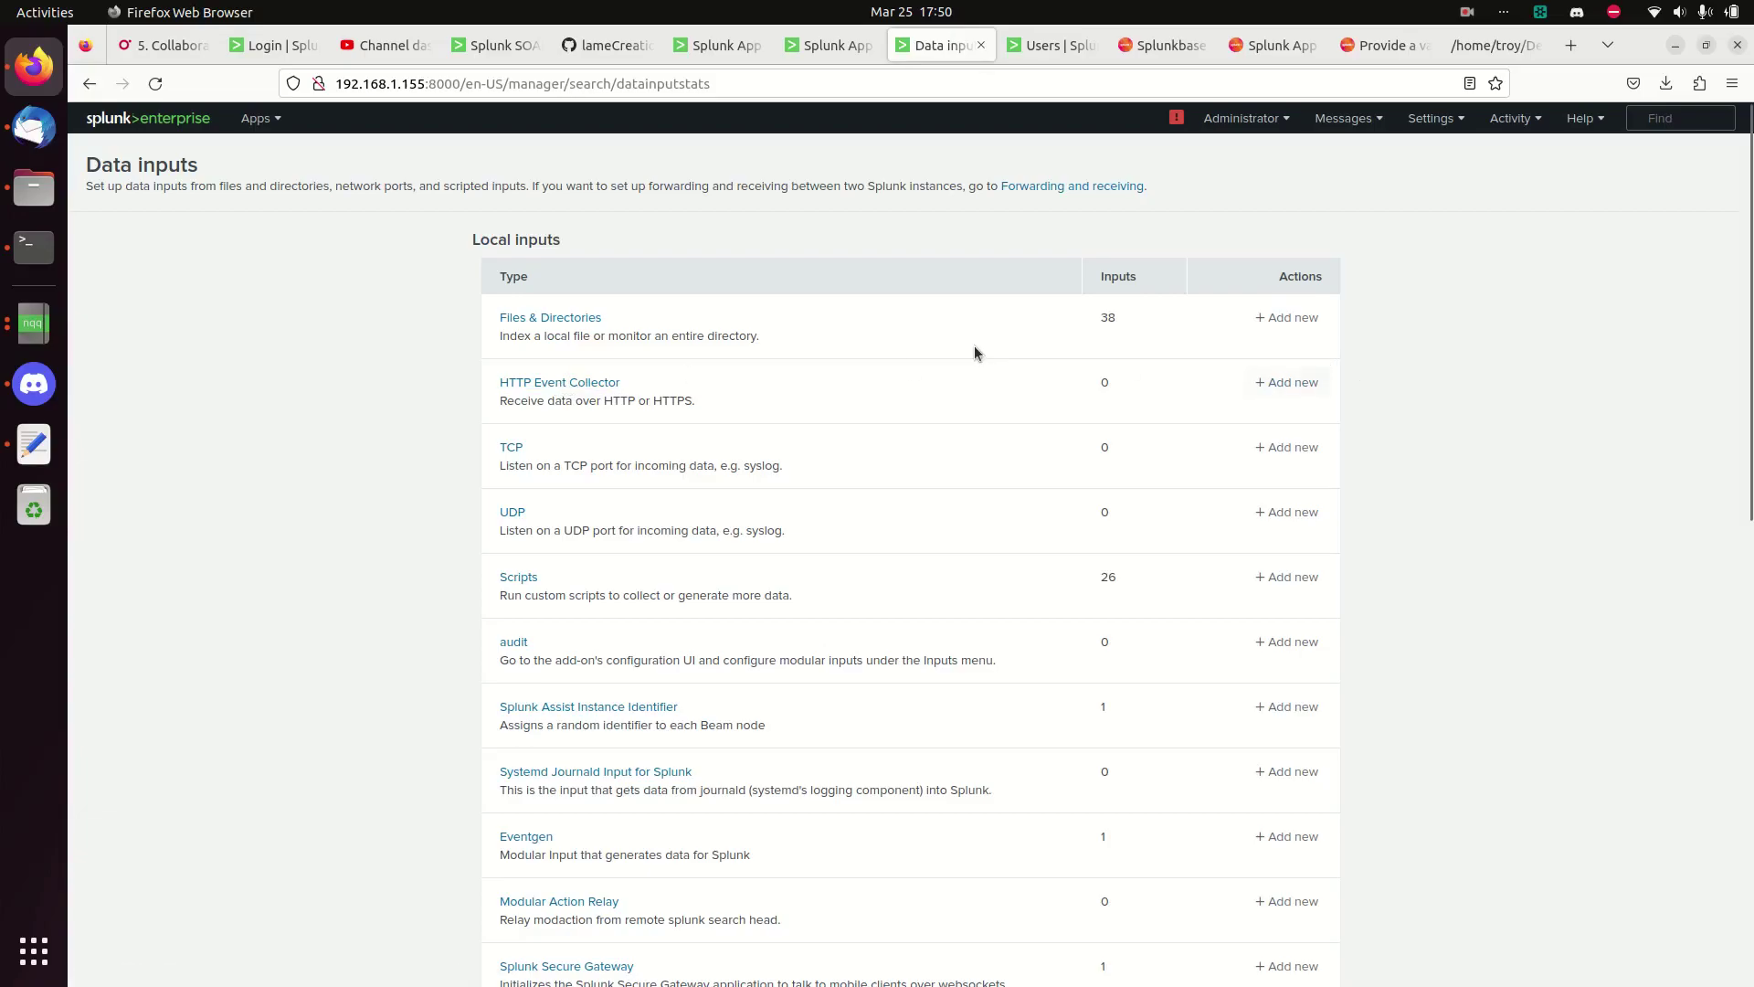
click(585, 382)
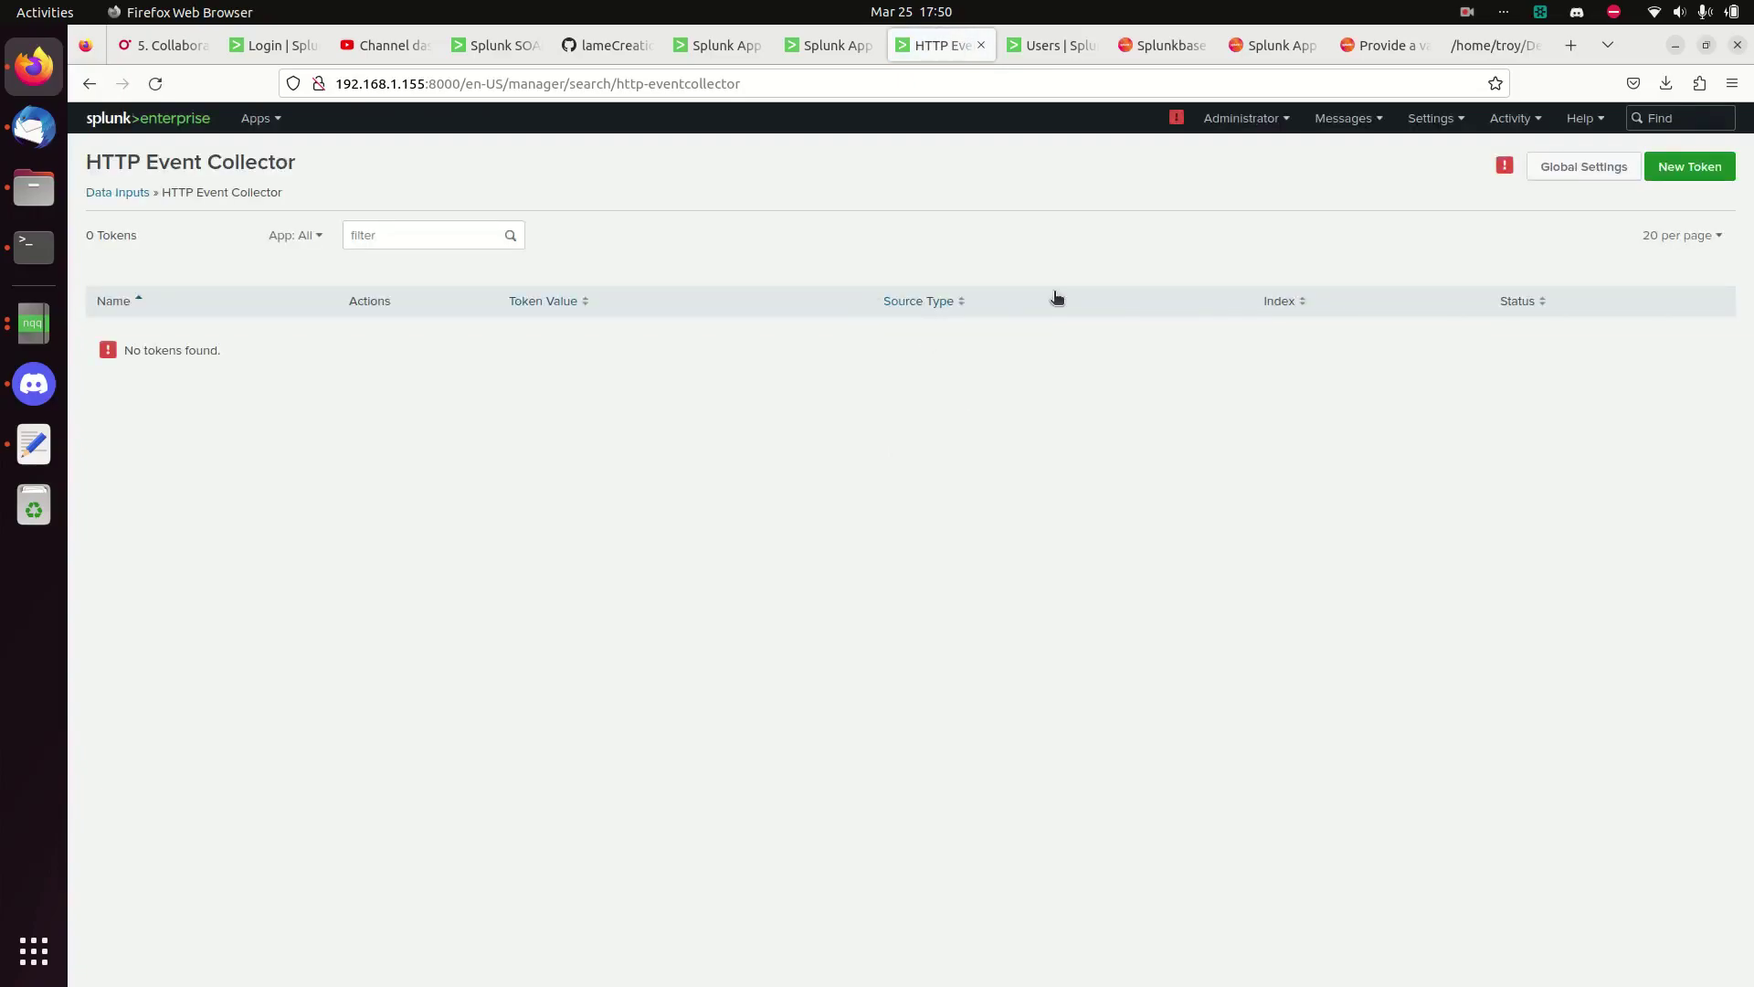
mouse_move(1506, 170)
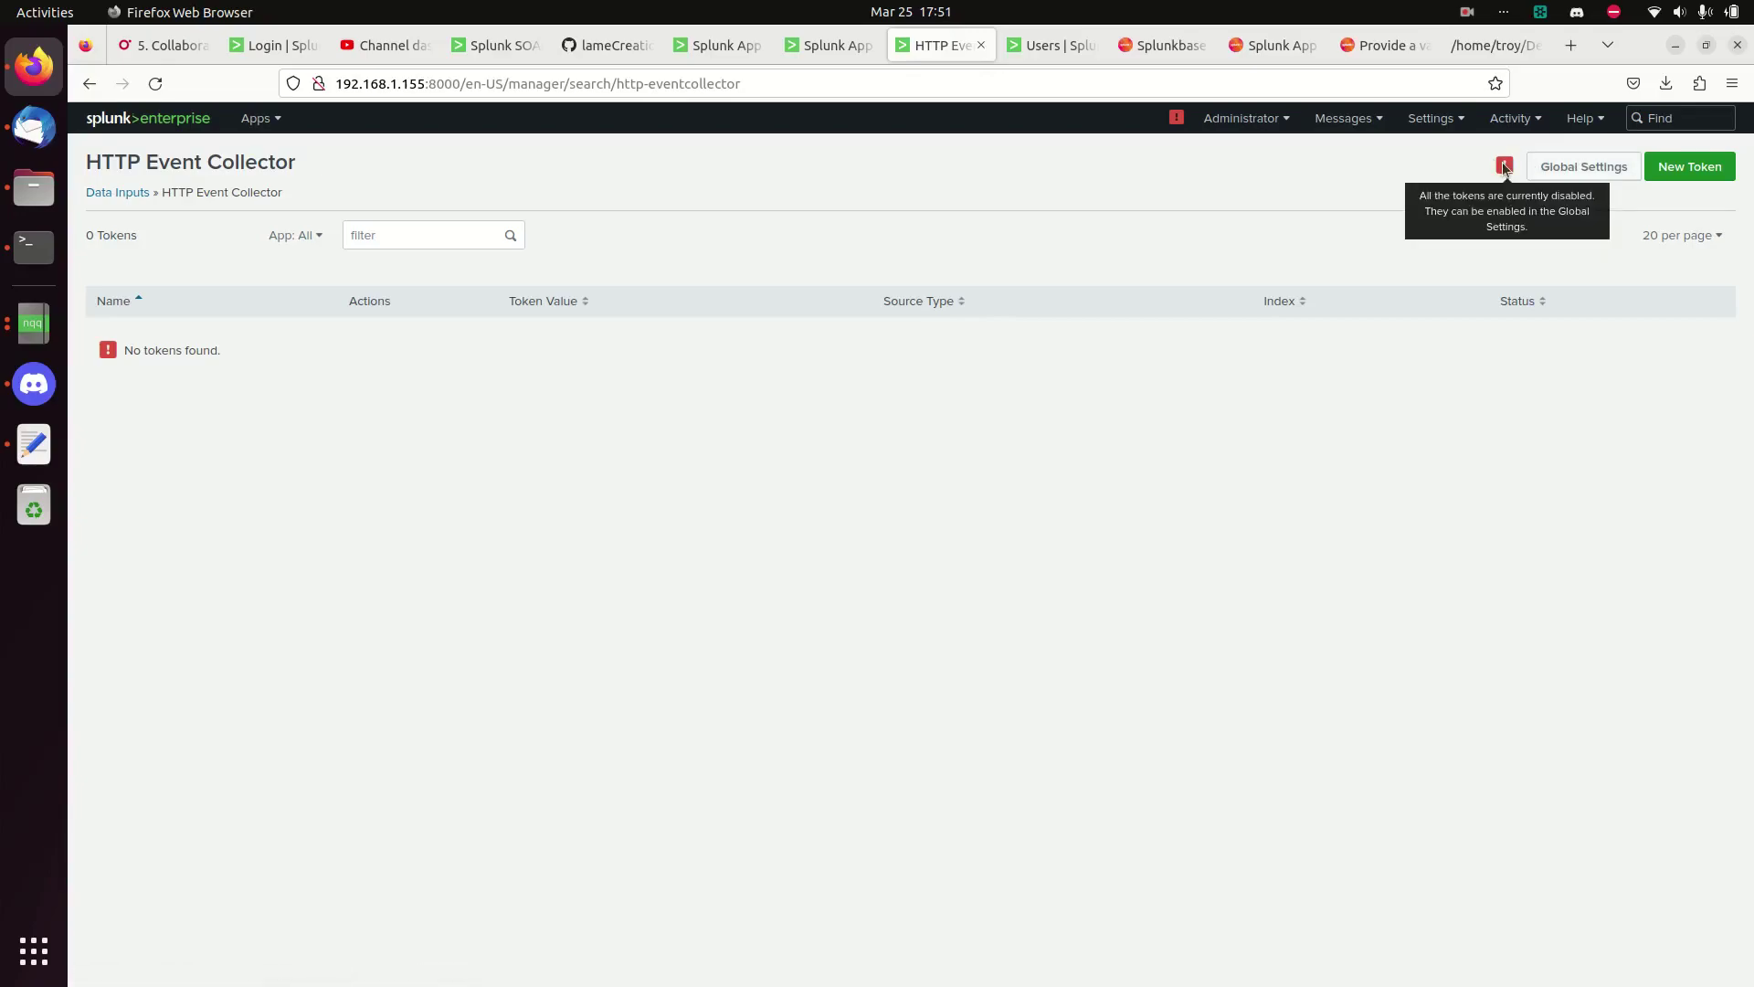
click(1564, 168)
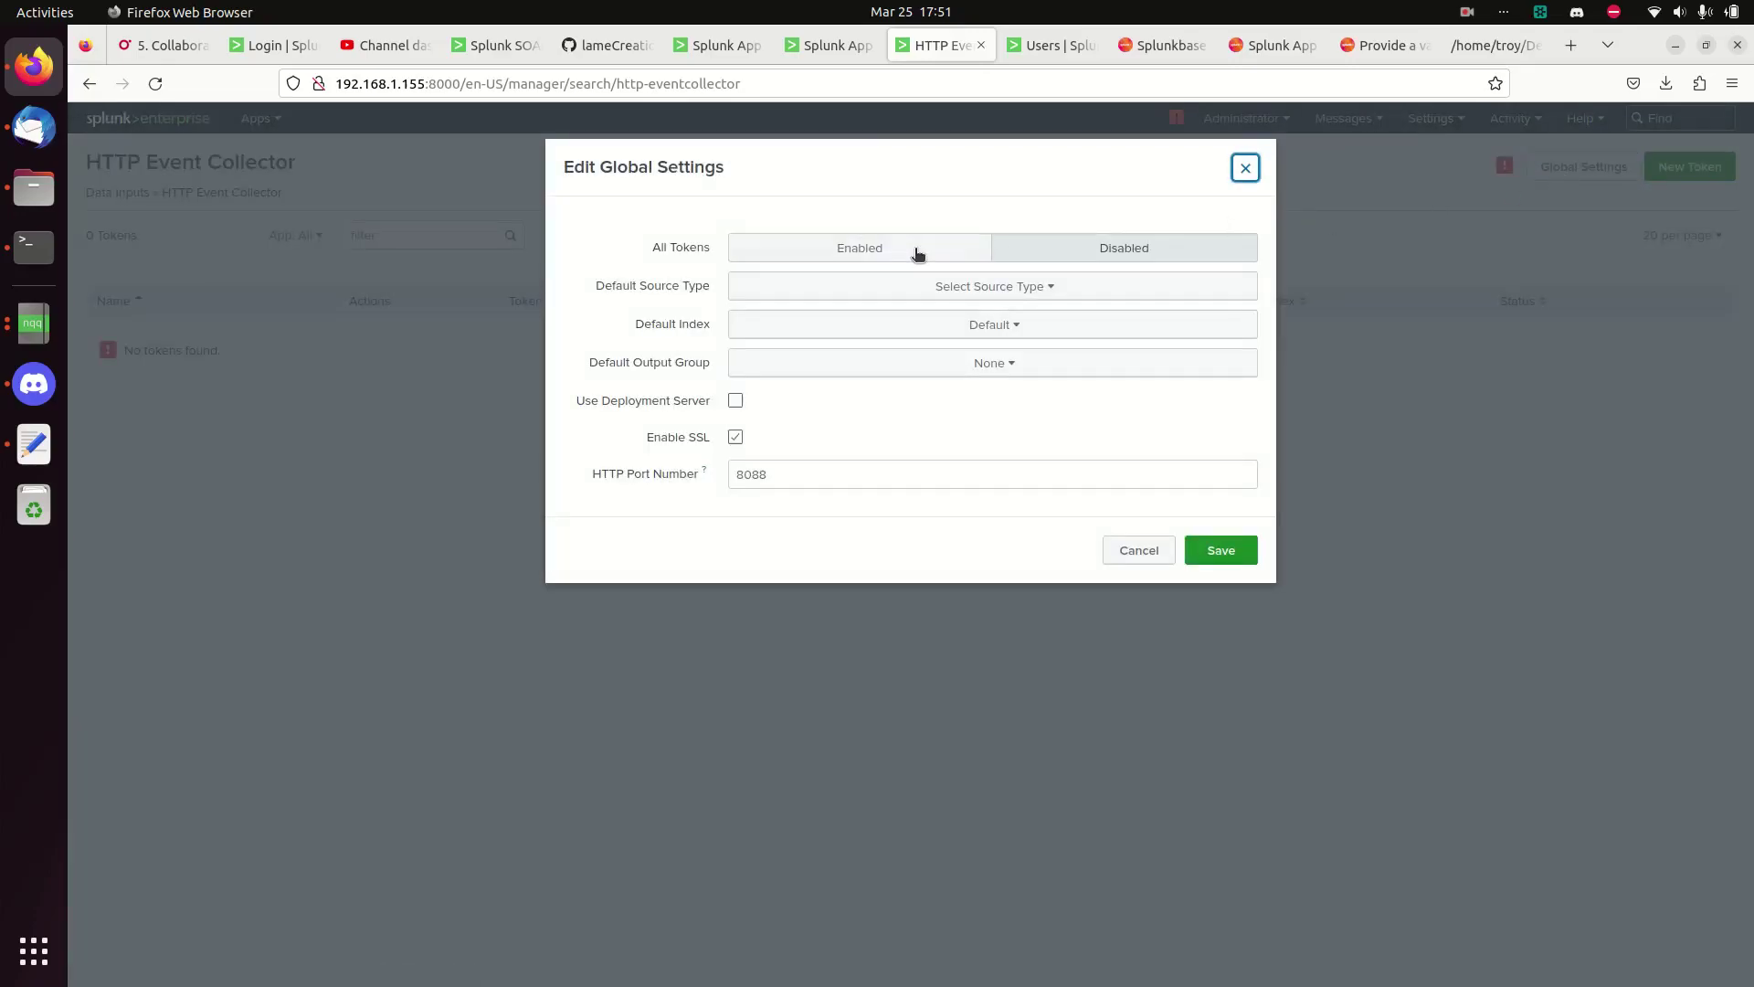
click(859, 249)
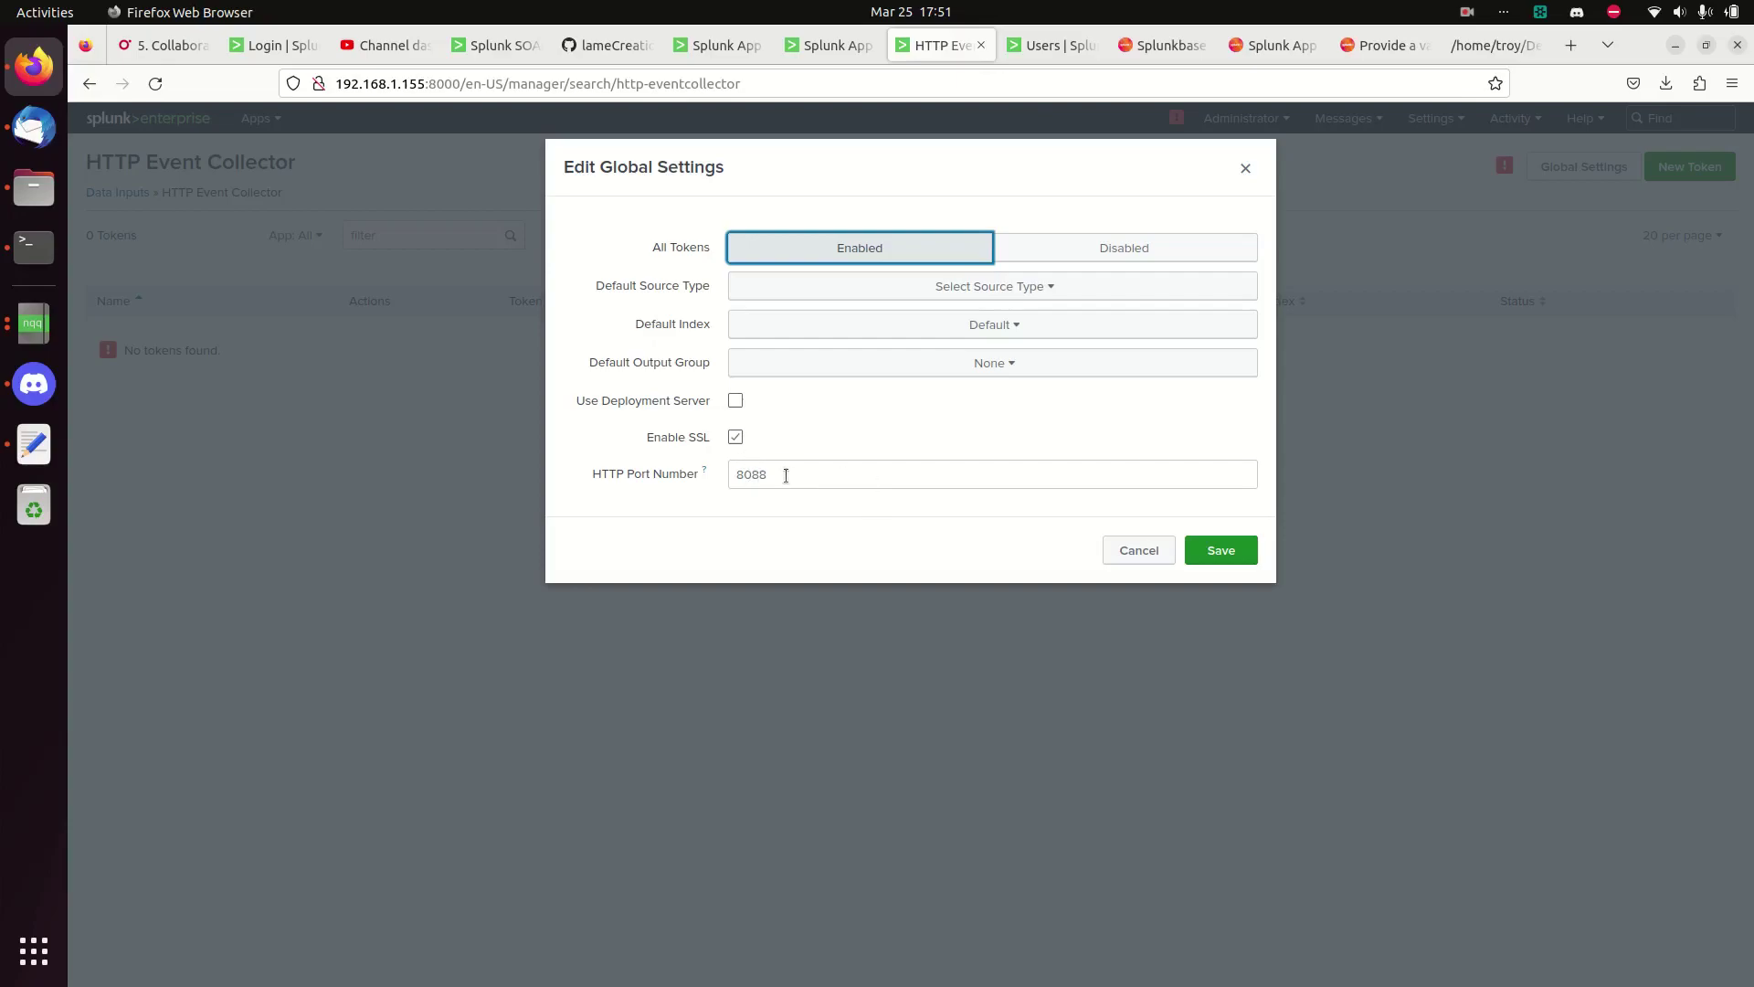
click(1223, 551)
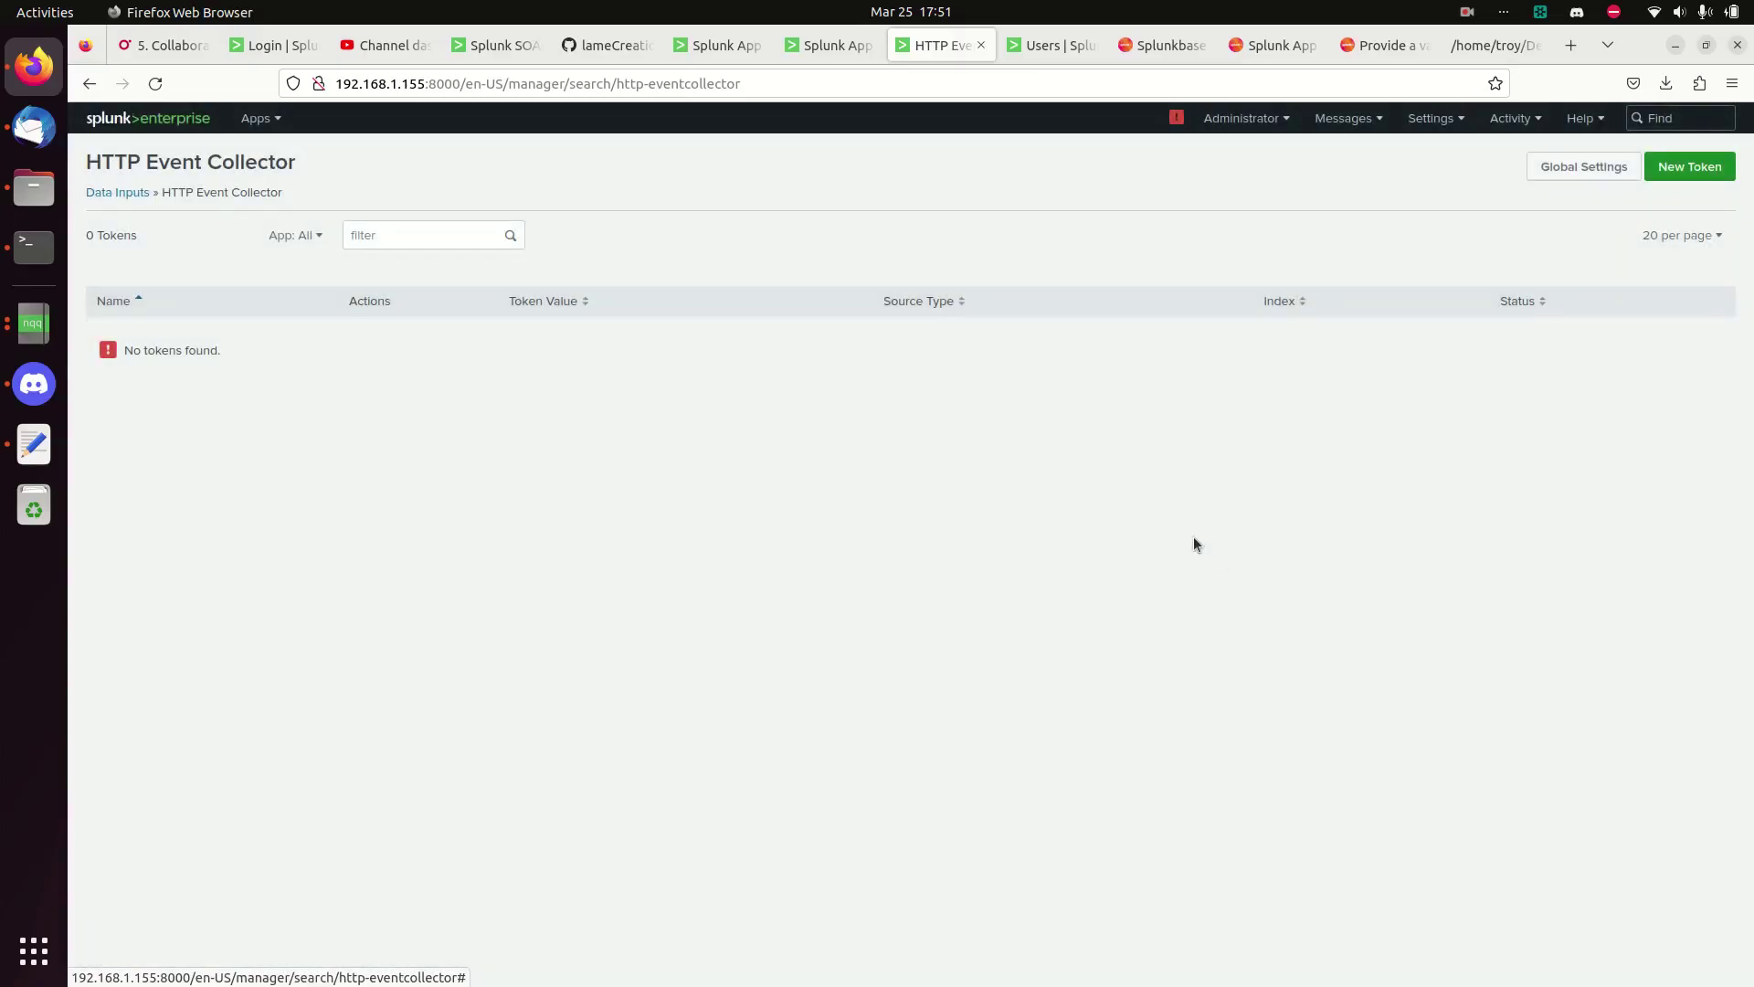
- Run 'ufw status' as the splunk user, then again as root, confirming the firewall is inactive
click(34, 247)
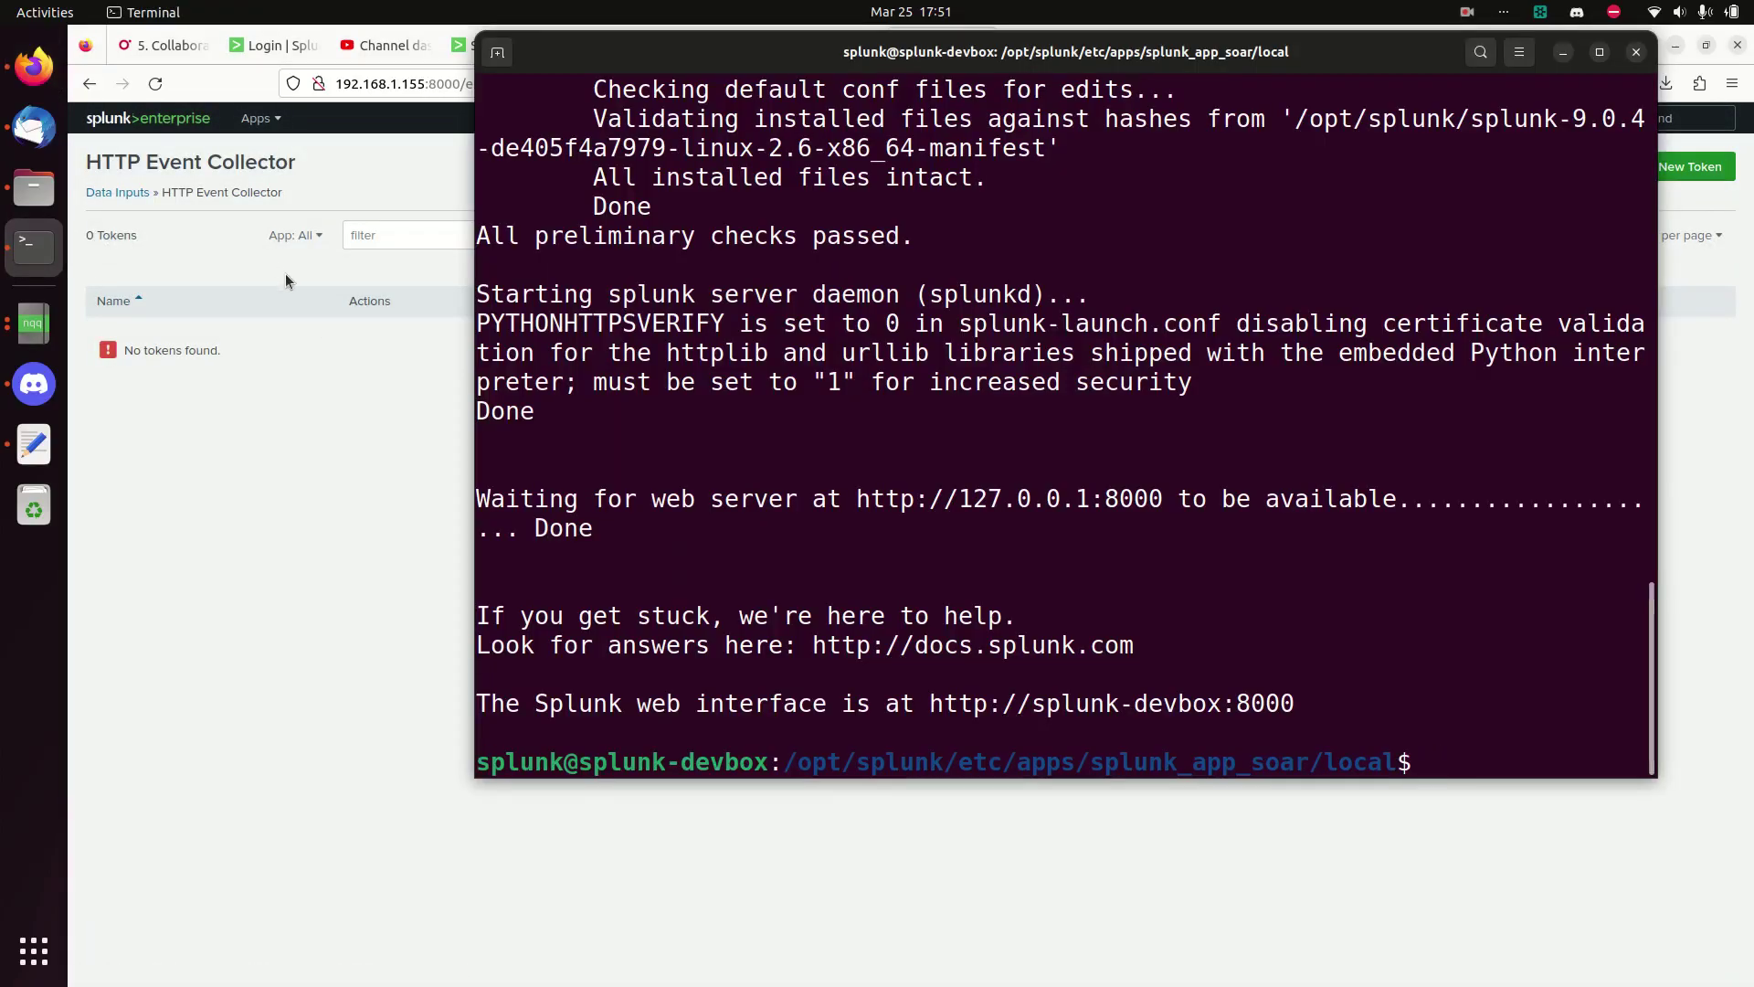
text(ufw status)
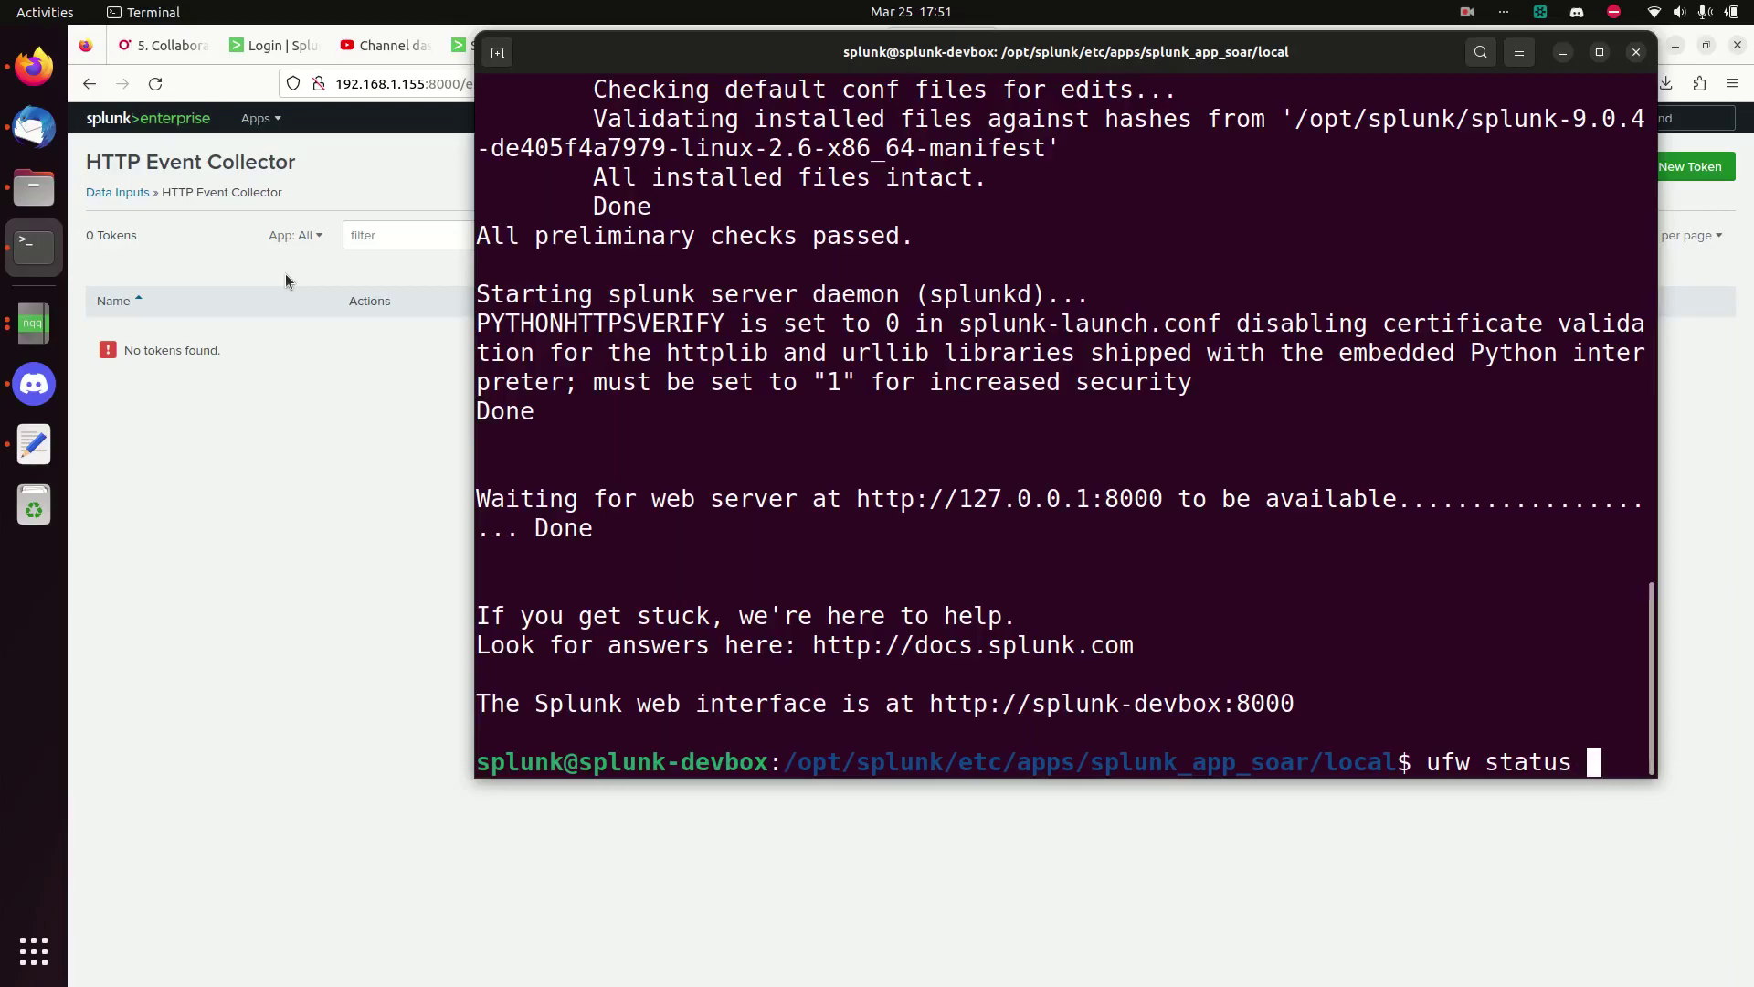
key(BackSpace)
key(Return)
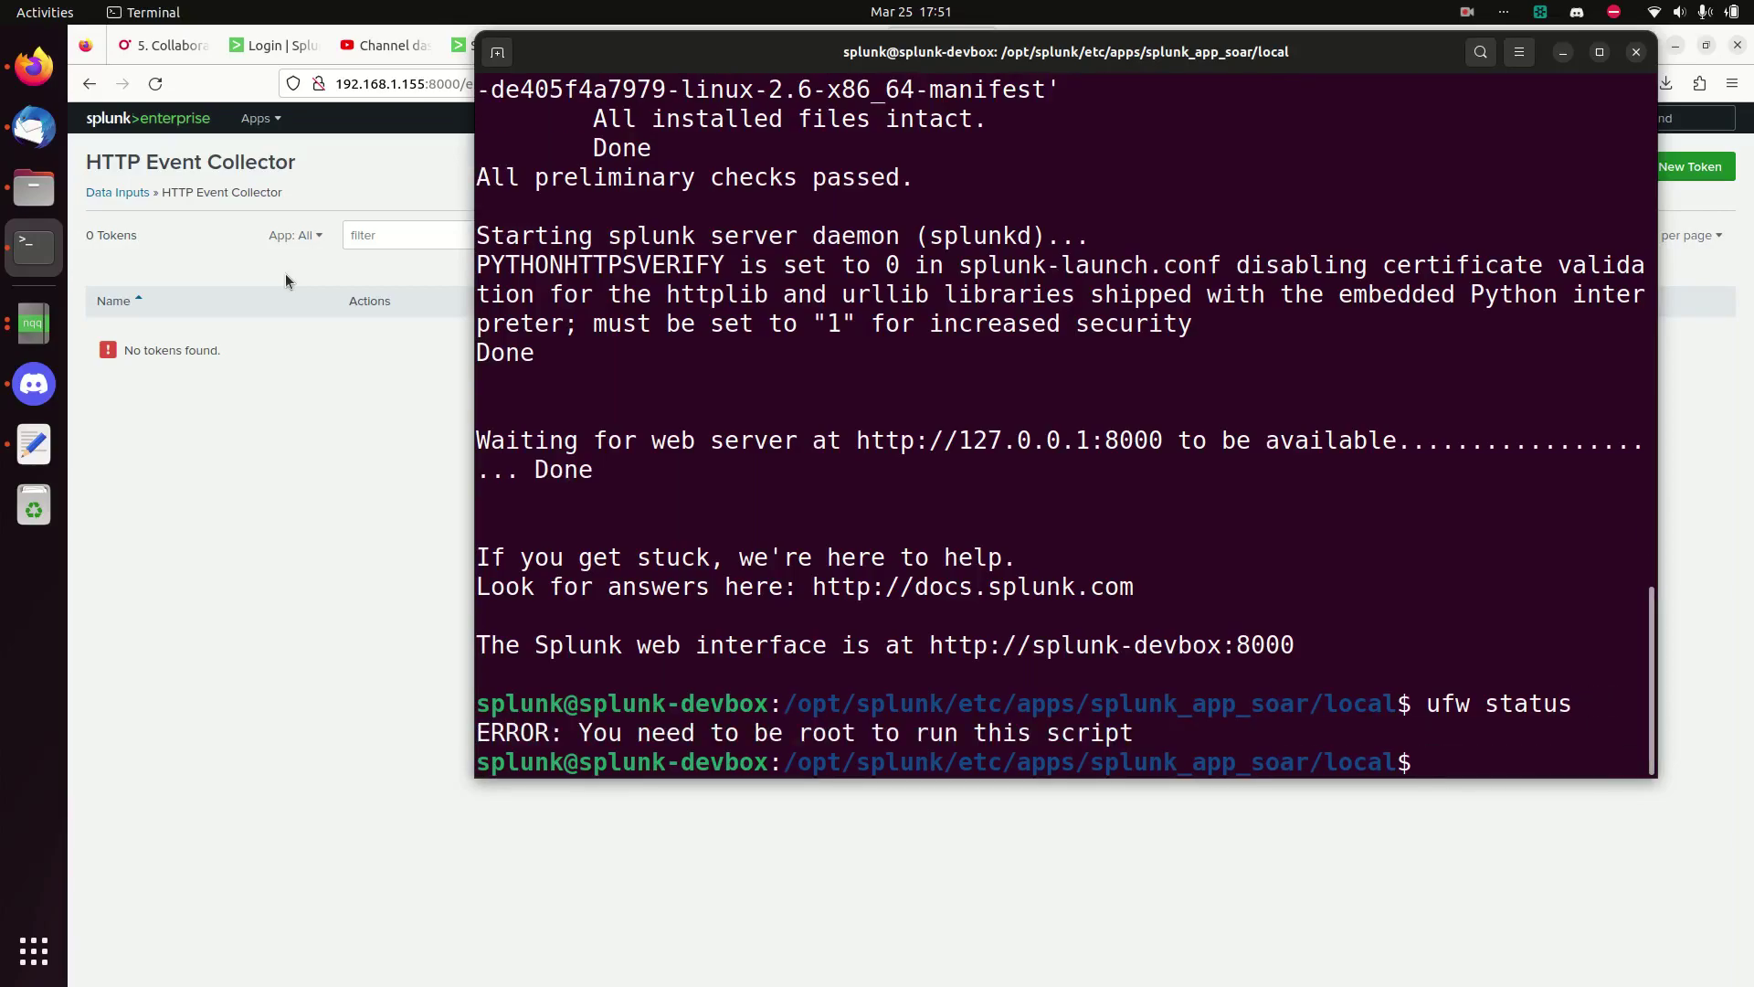
key(ctrl+d)
text(u)
key(BackSpace)
text(cle)
key(BackSpace)
key(BackSpace)
key(BackSpace)
text(ufw status)
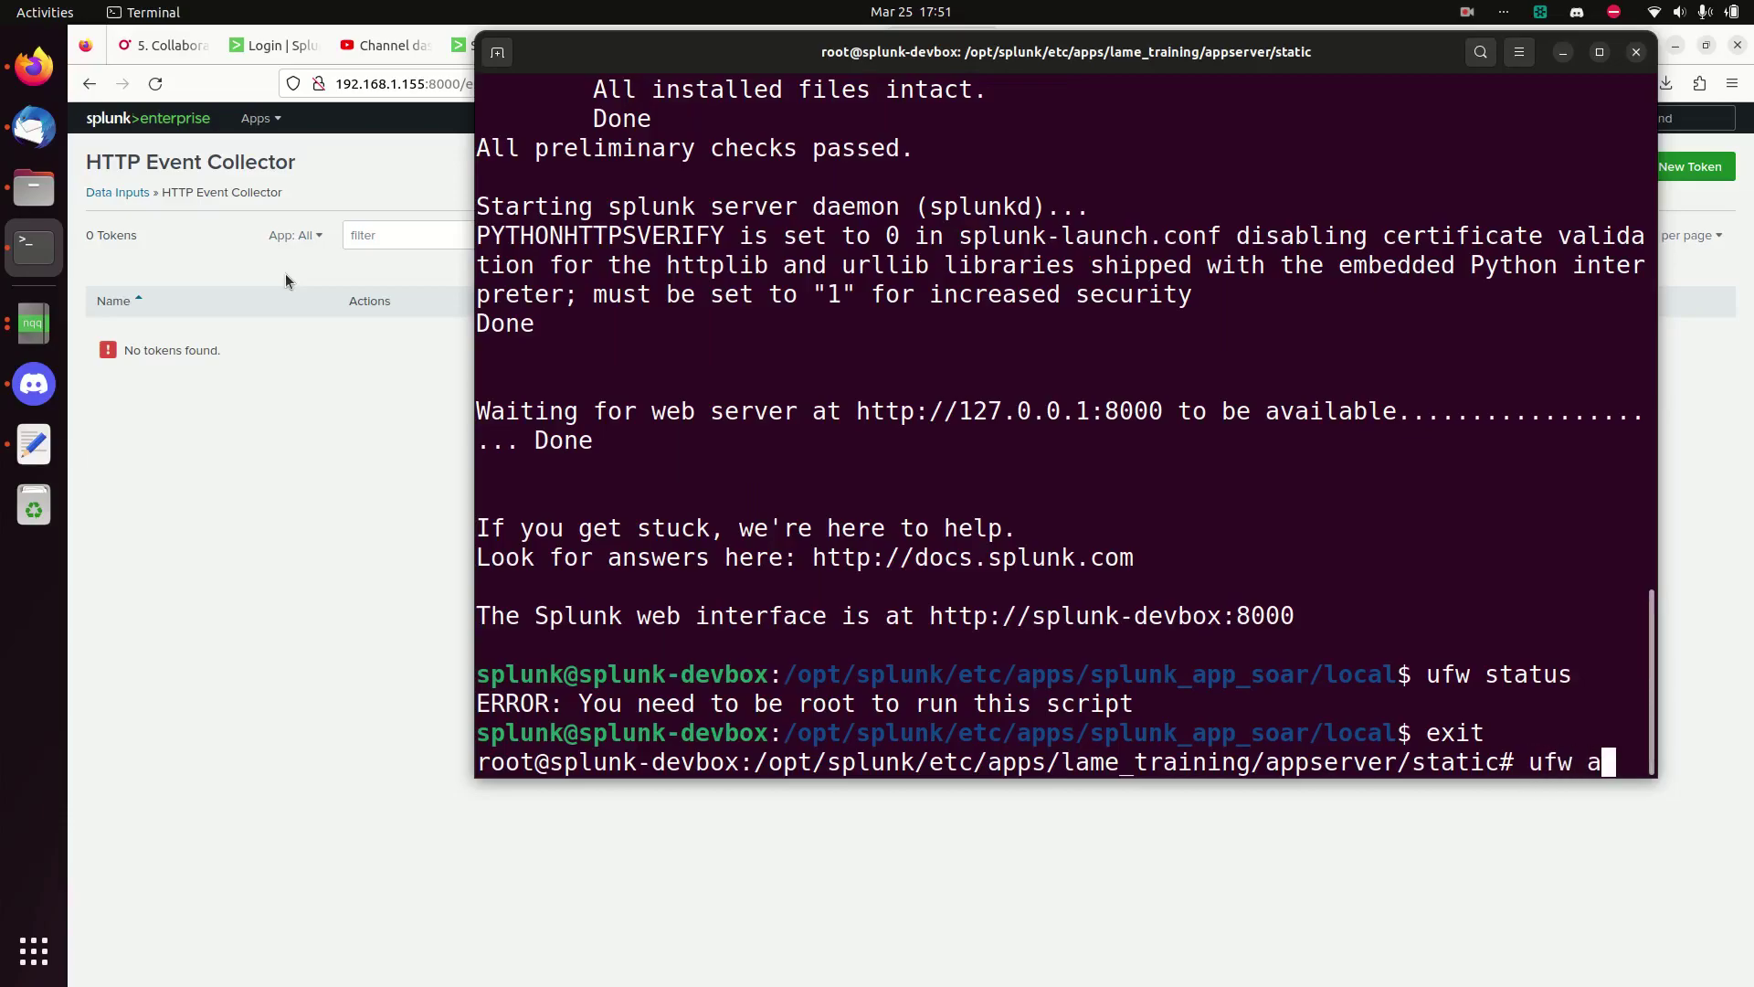
key(Return)
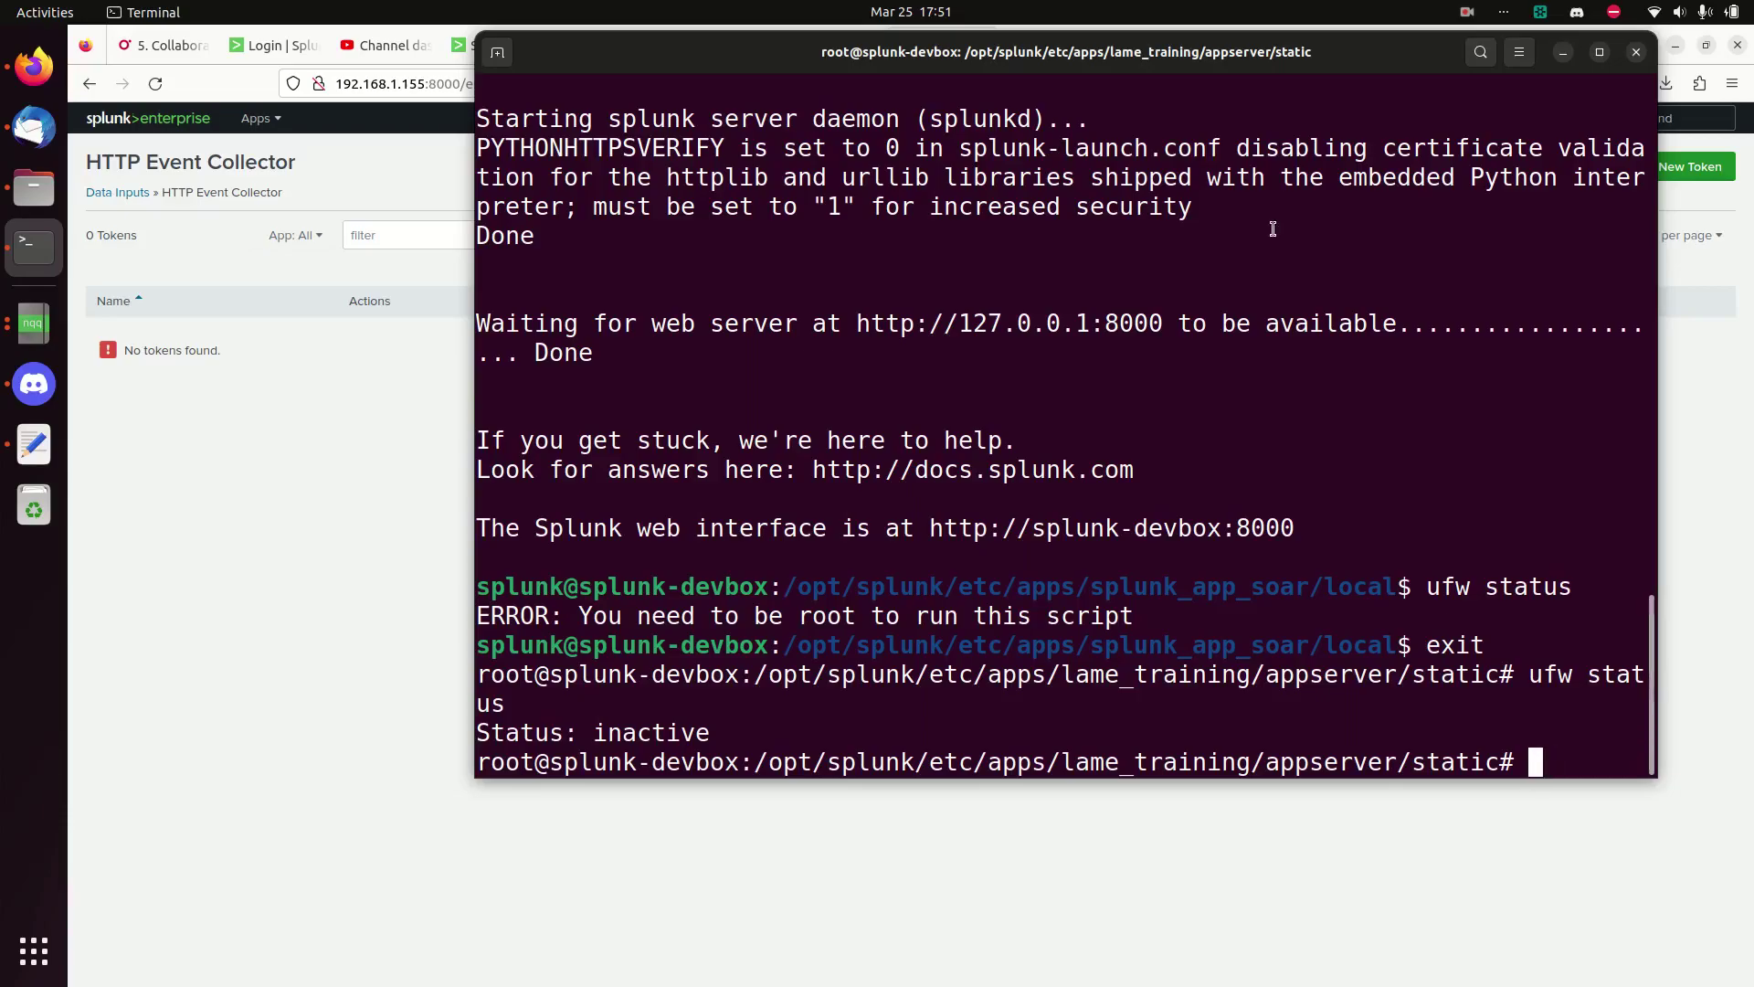
- Switch back to the splunk user with 'su splunk', clear the screen, and return to Firefox
text(su splunk)
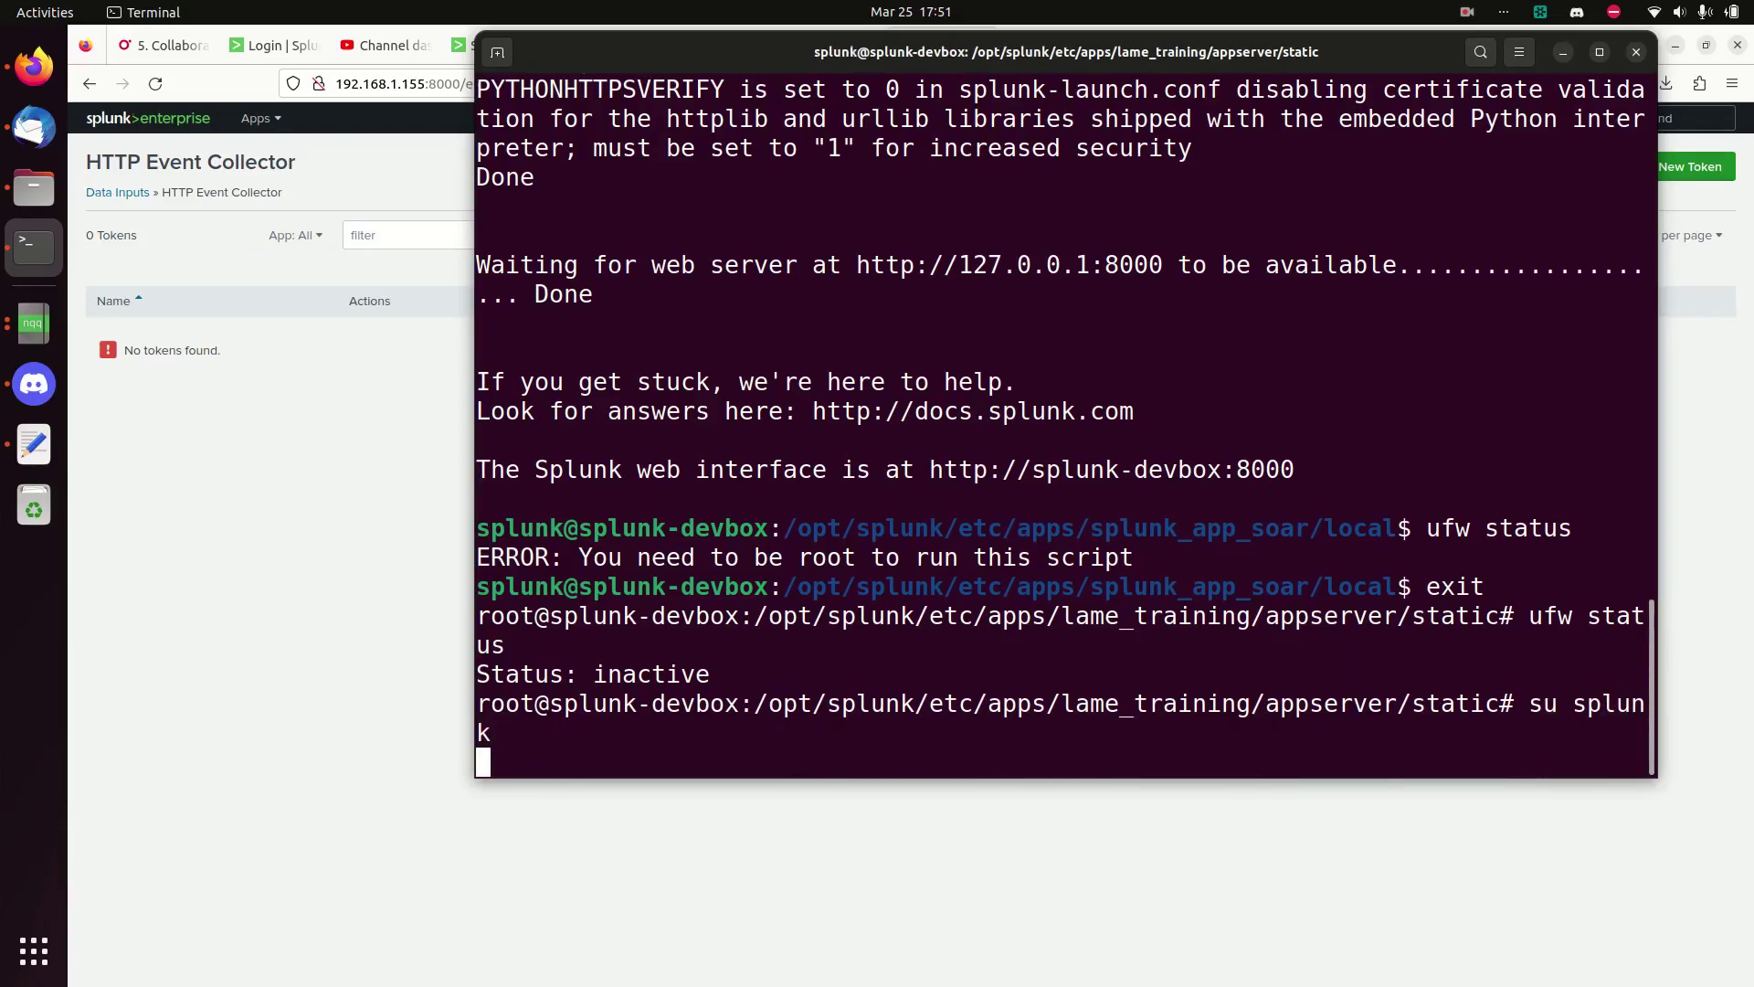
key(Return)
text(clear)
key(Return)
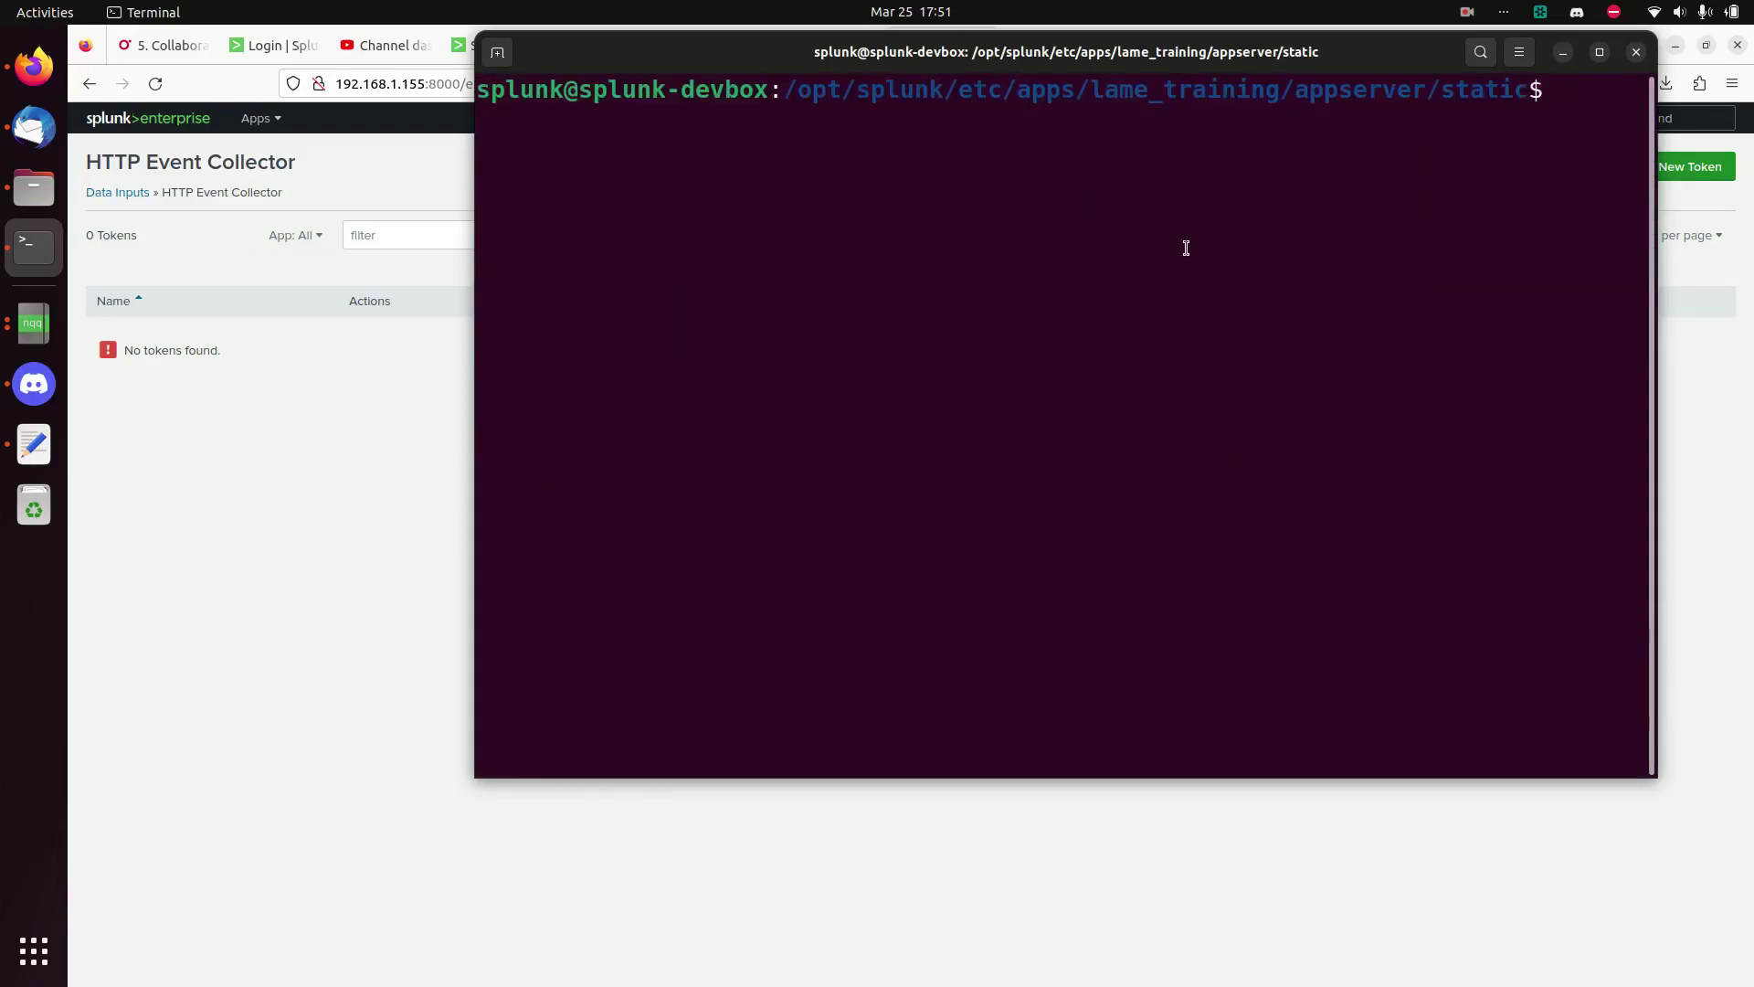
click(390, 473)
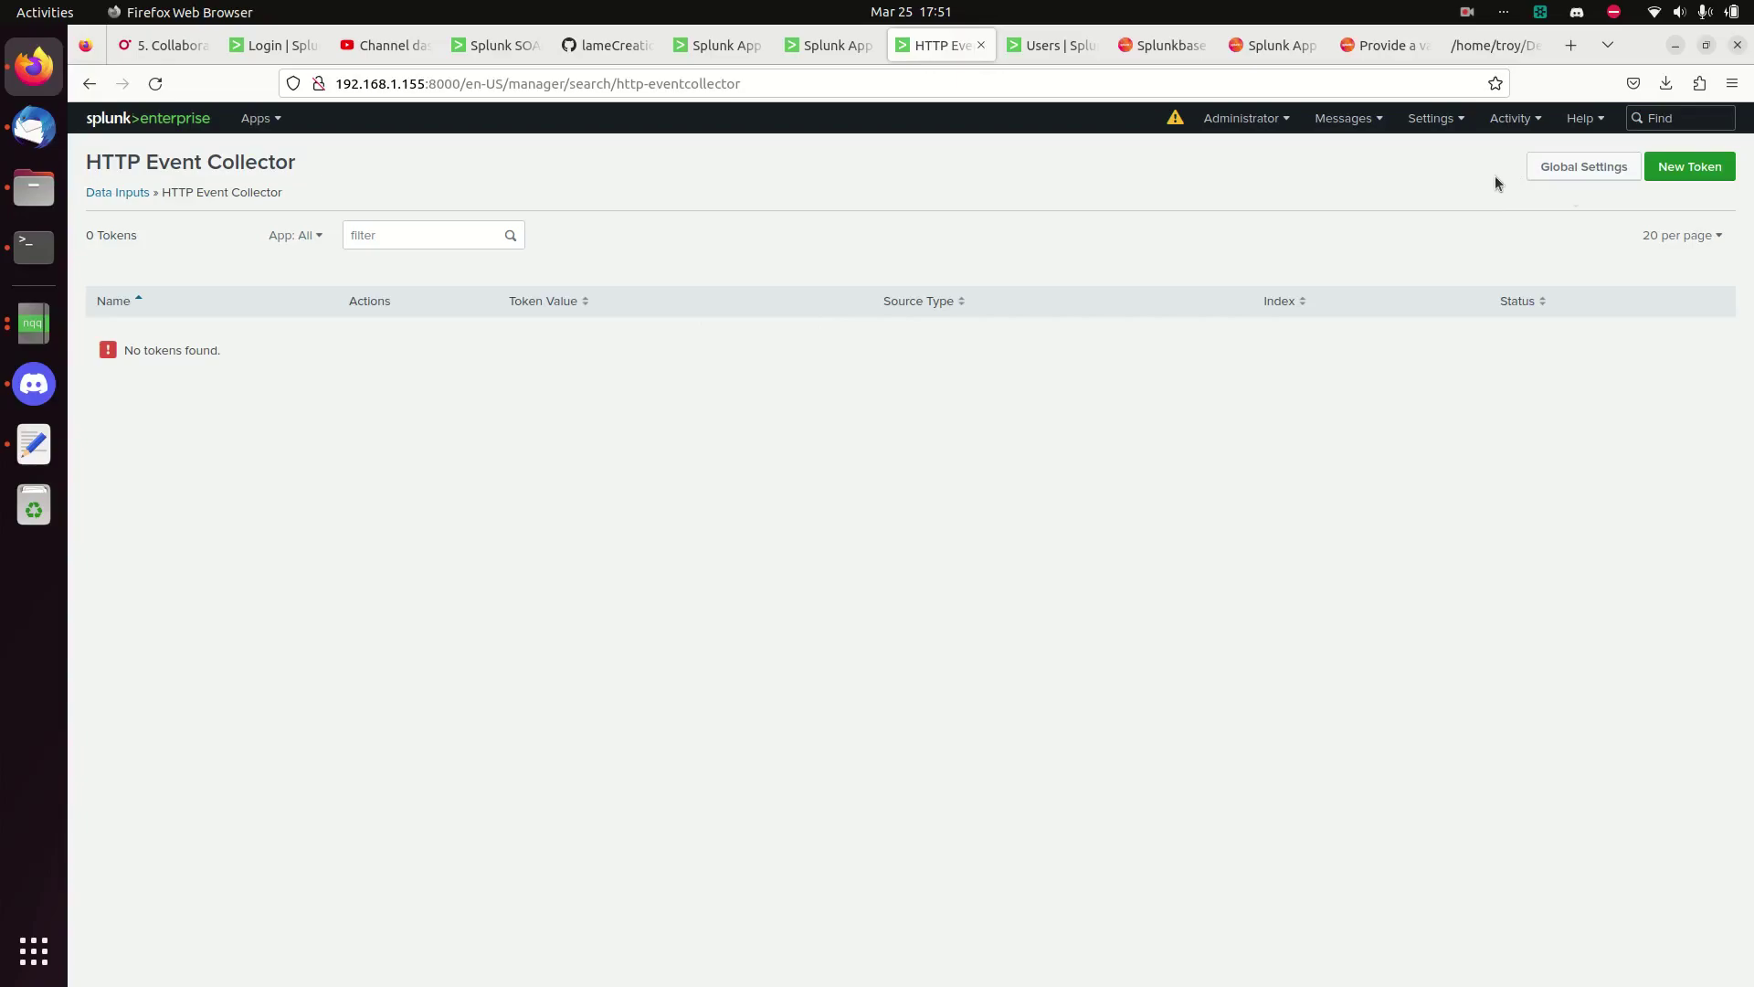
- Start a new HTTP Event Collector token named SOAR_Collection and advance to its input settings
click(1688, 170)
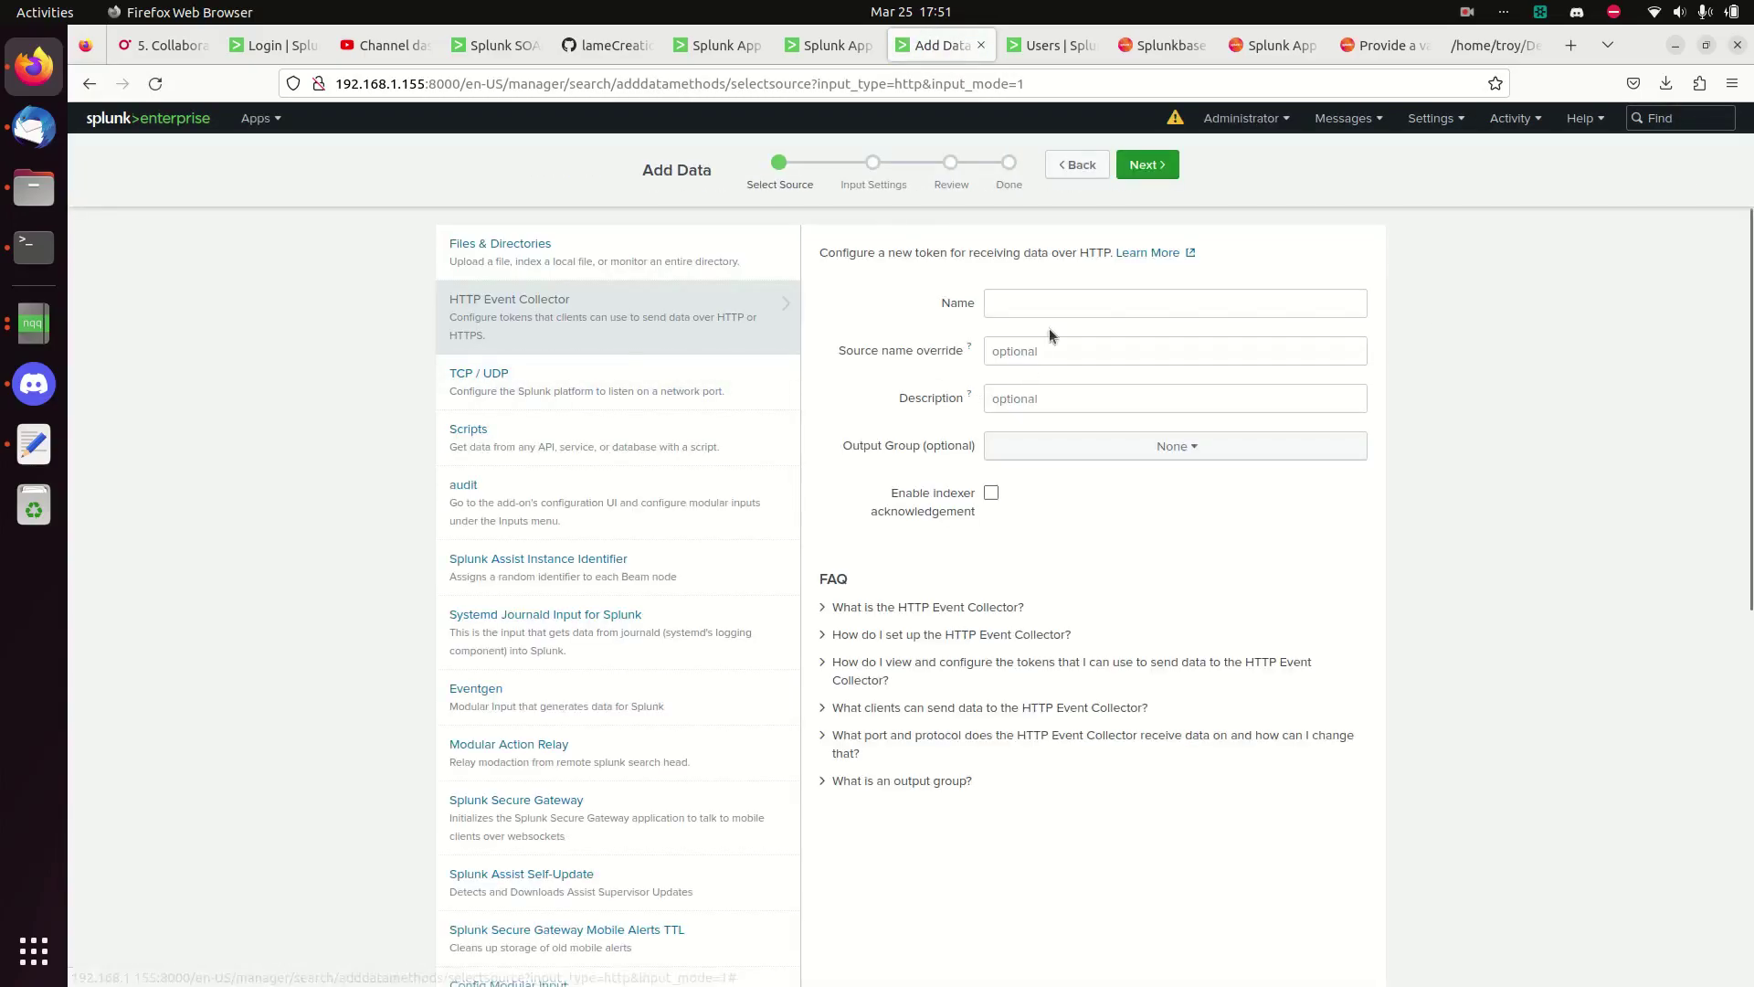
click(1054, 309)
text(SOAR_Collection)
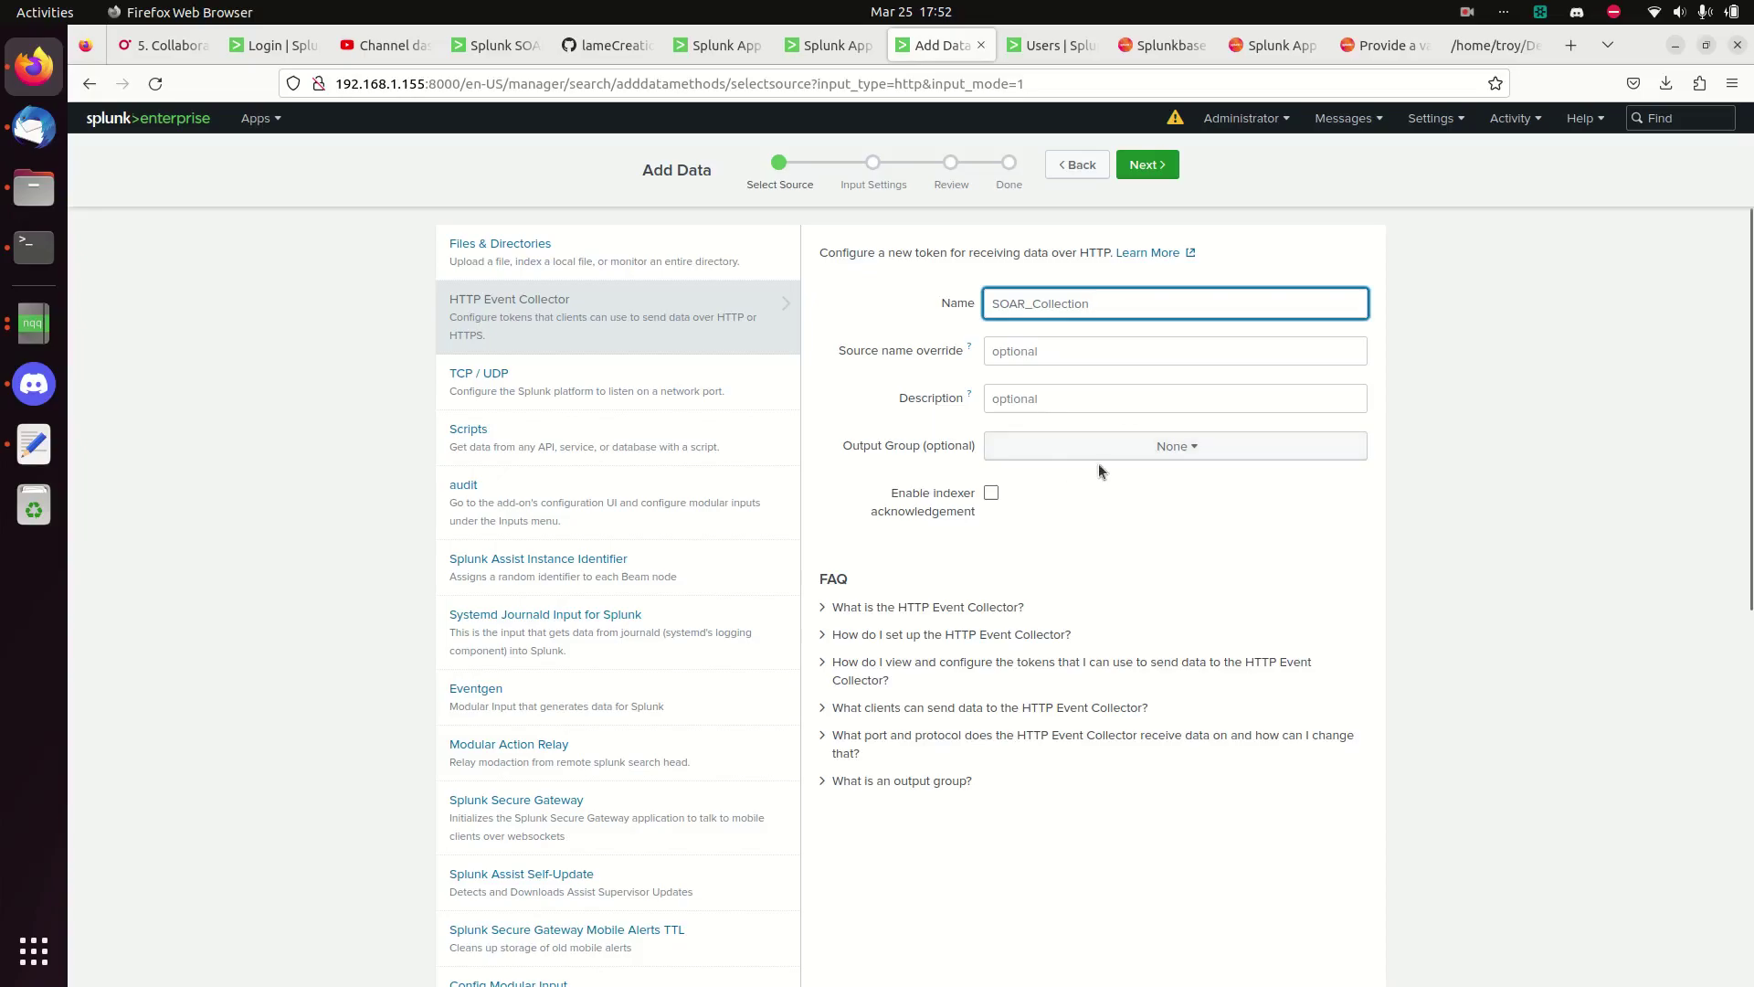
click(1148, 164)
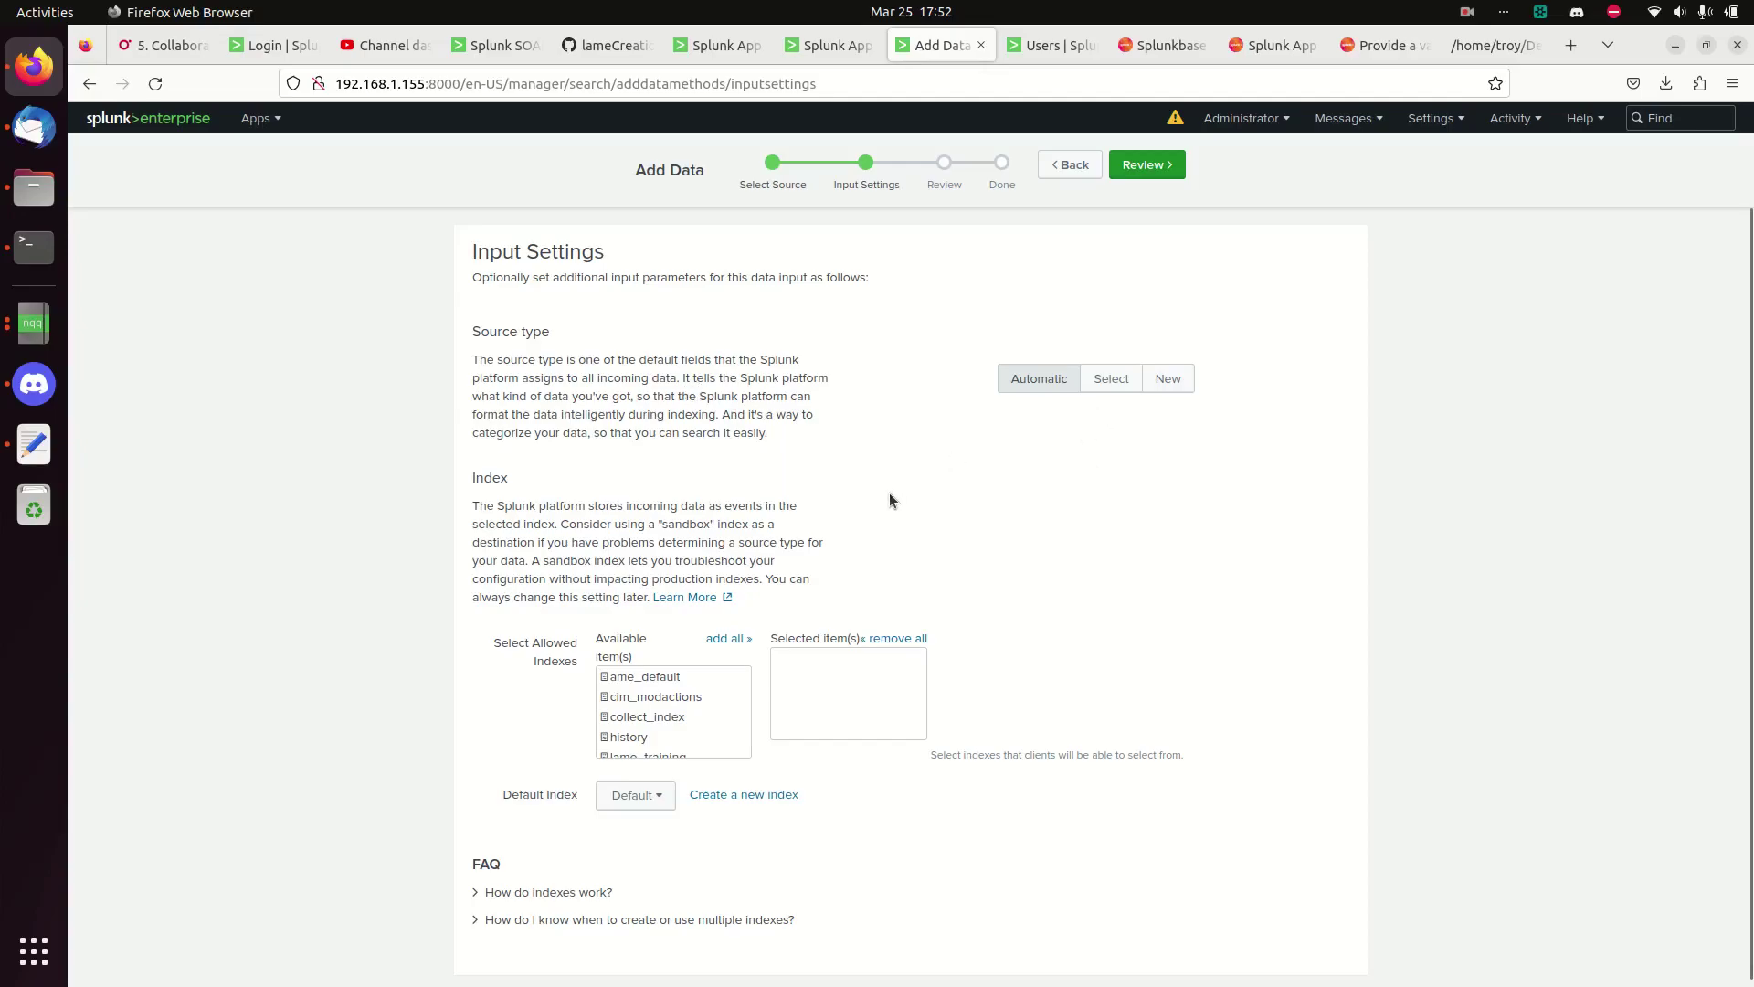
- Check the available indexes list for phantom indexes, then bring up the SOAR Server Configuration page
scroll(890, 501, down, 1)
scroll(707, 690, down, 2)
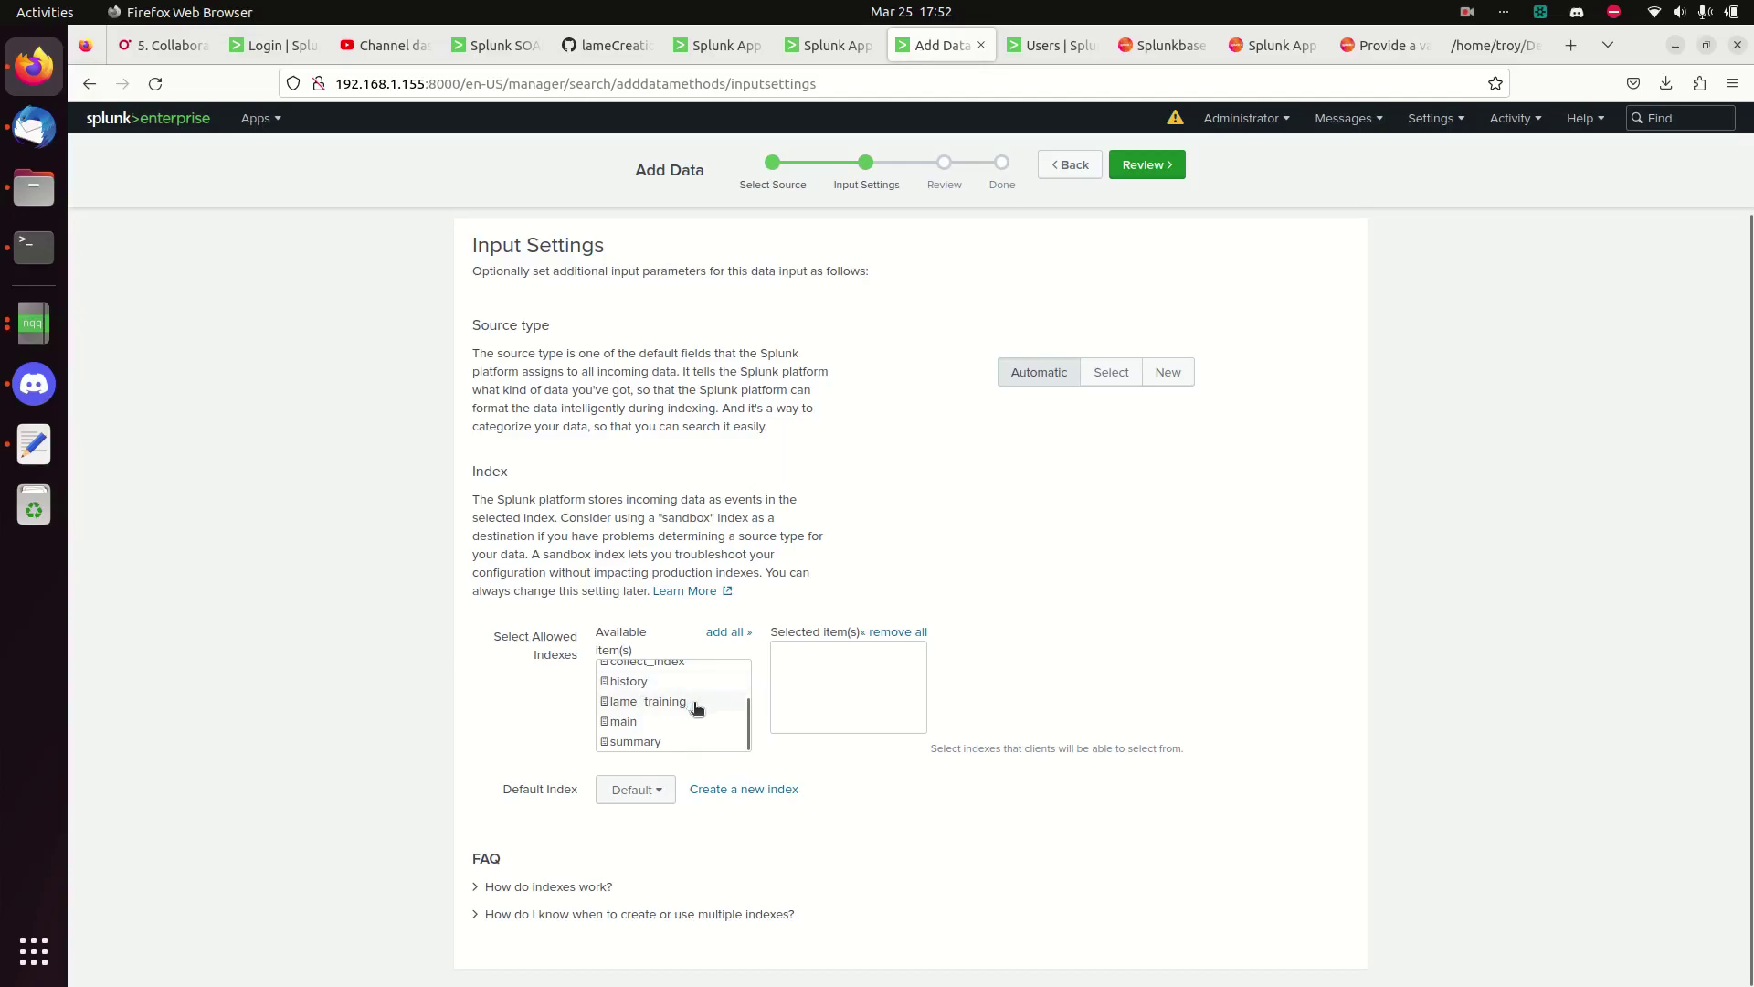
scroll(700, 709, up, 2)
scroll(699, 709, down, 2)
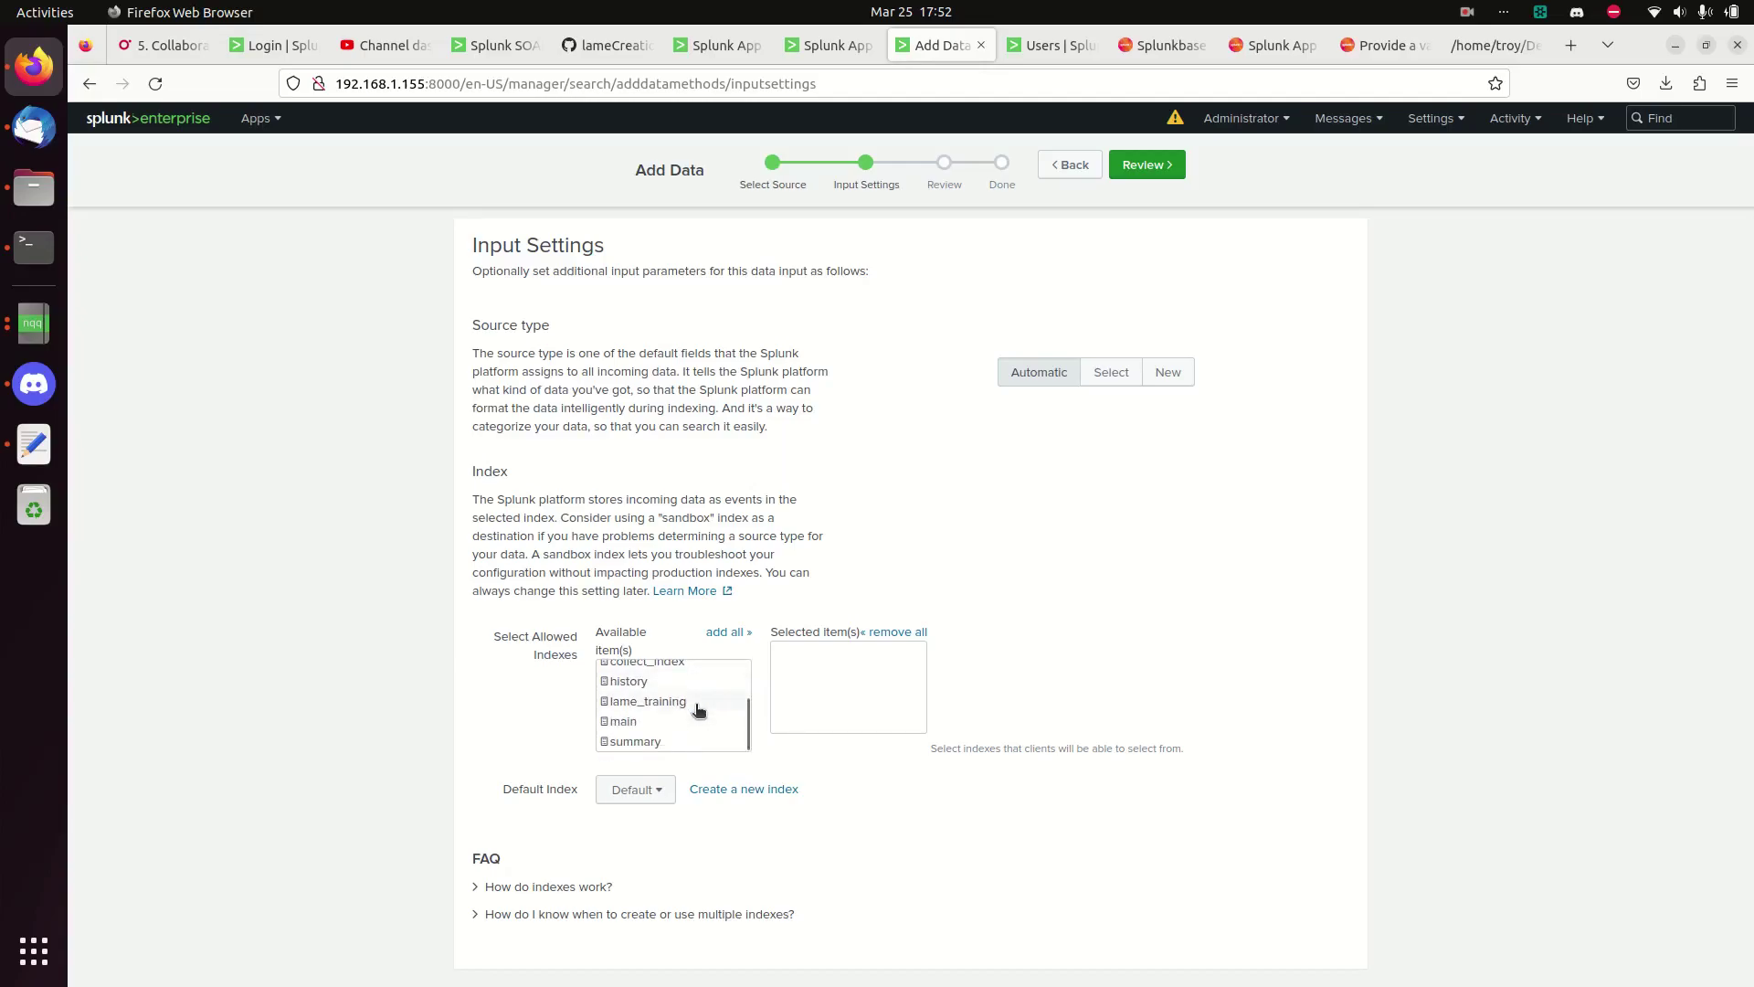
scroll(688, 700, up, 2)
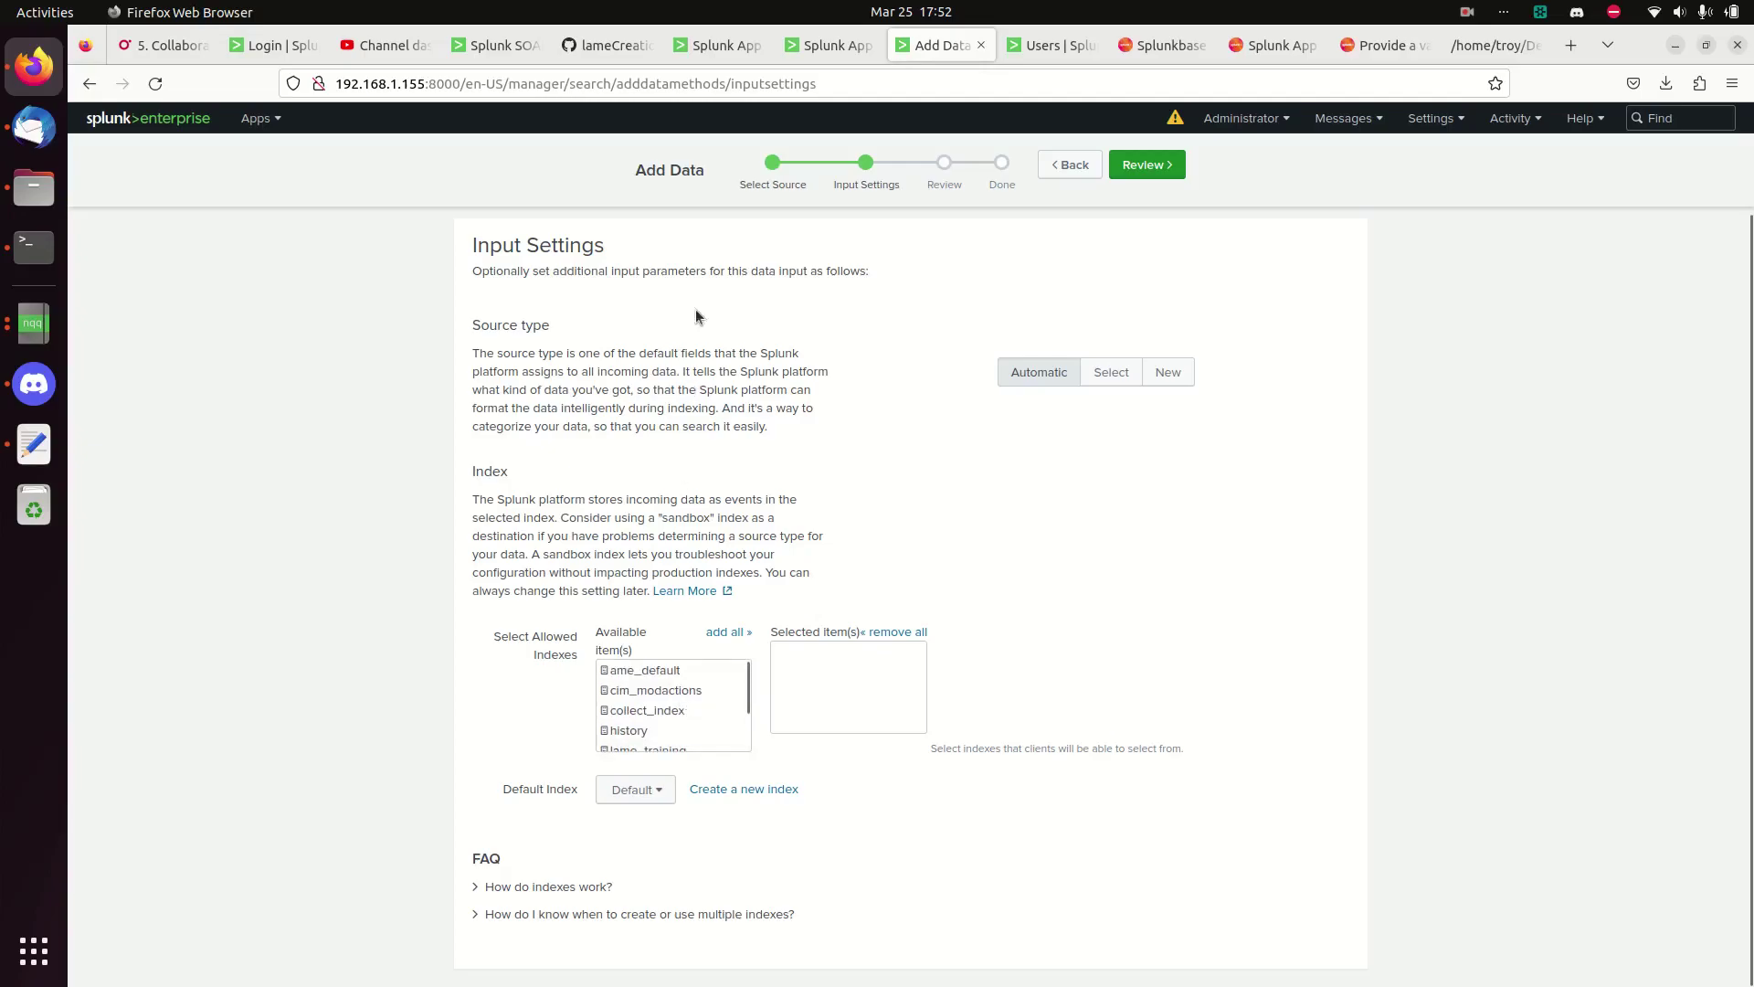
click(825, 50)
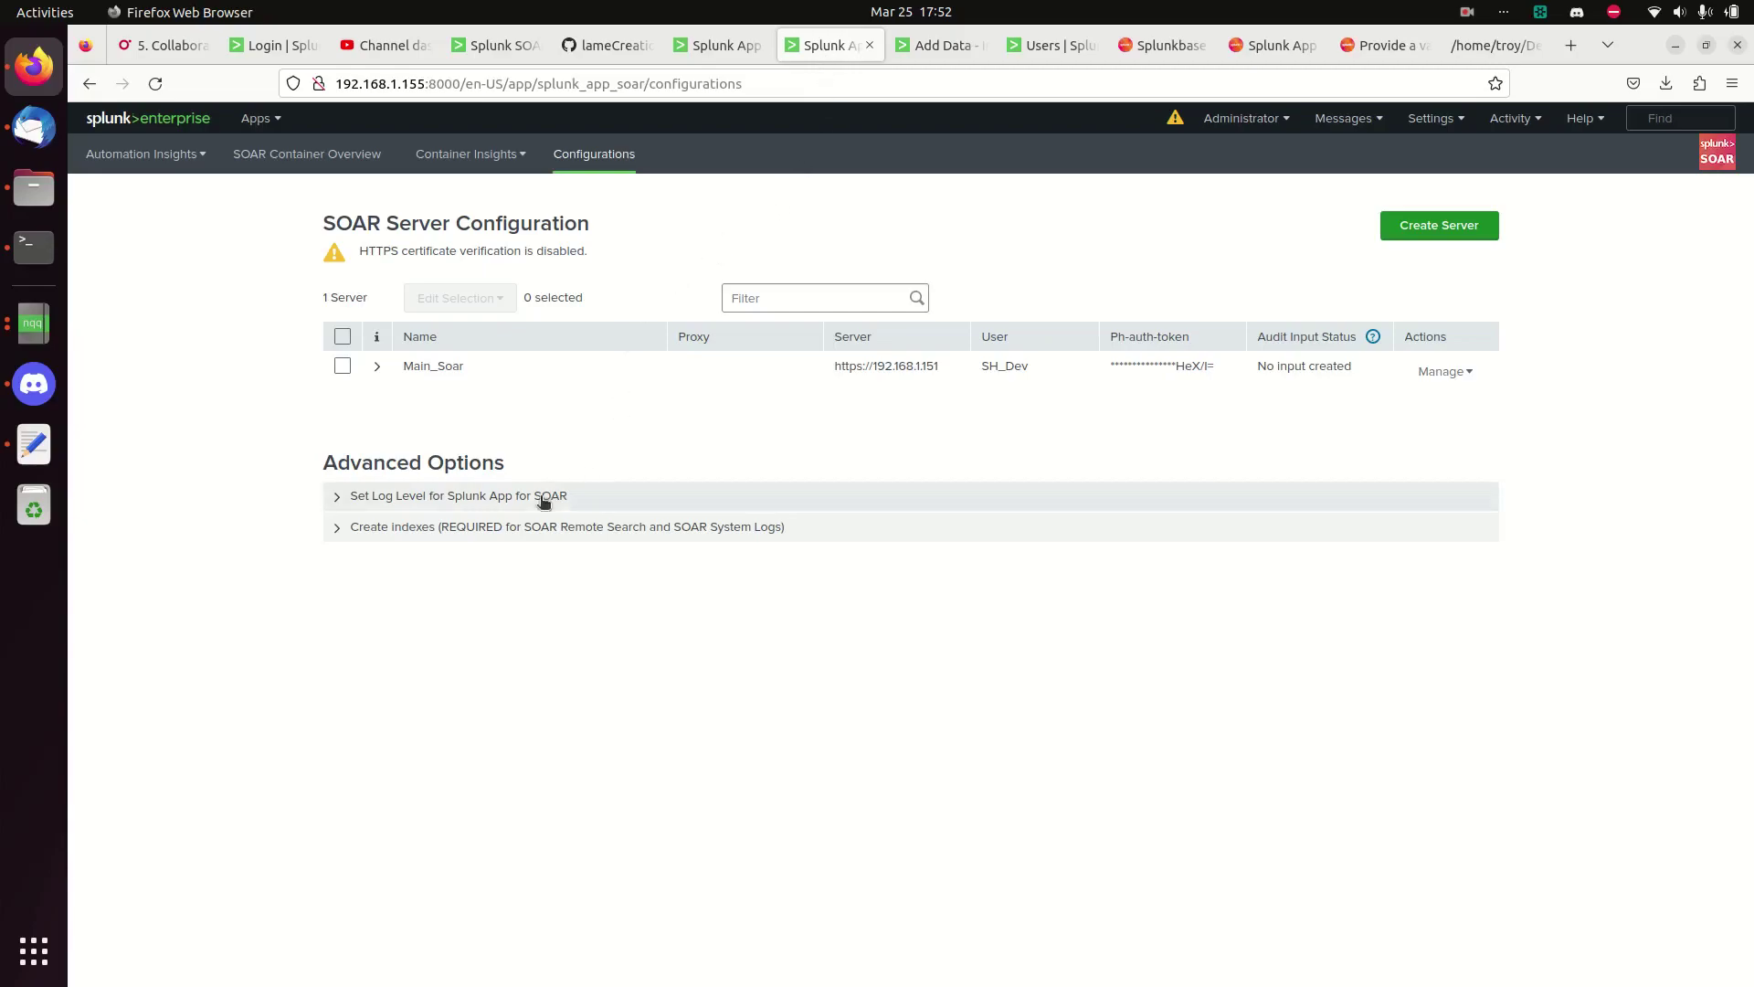
- Try creating the required SOAR indexes from Advanced Options, then dismiss the 'You are not on an indexer' error
click(457, 534)
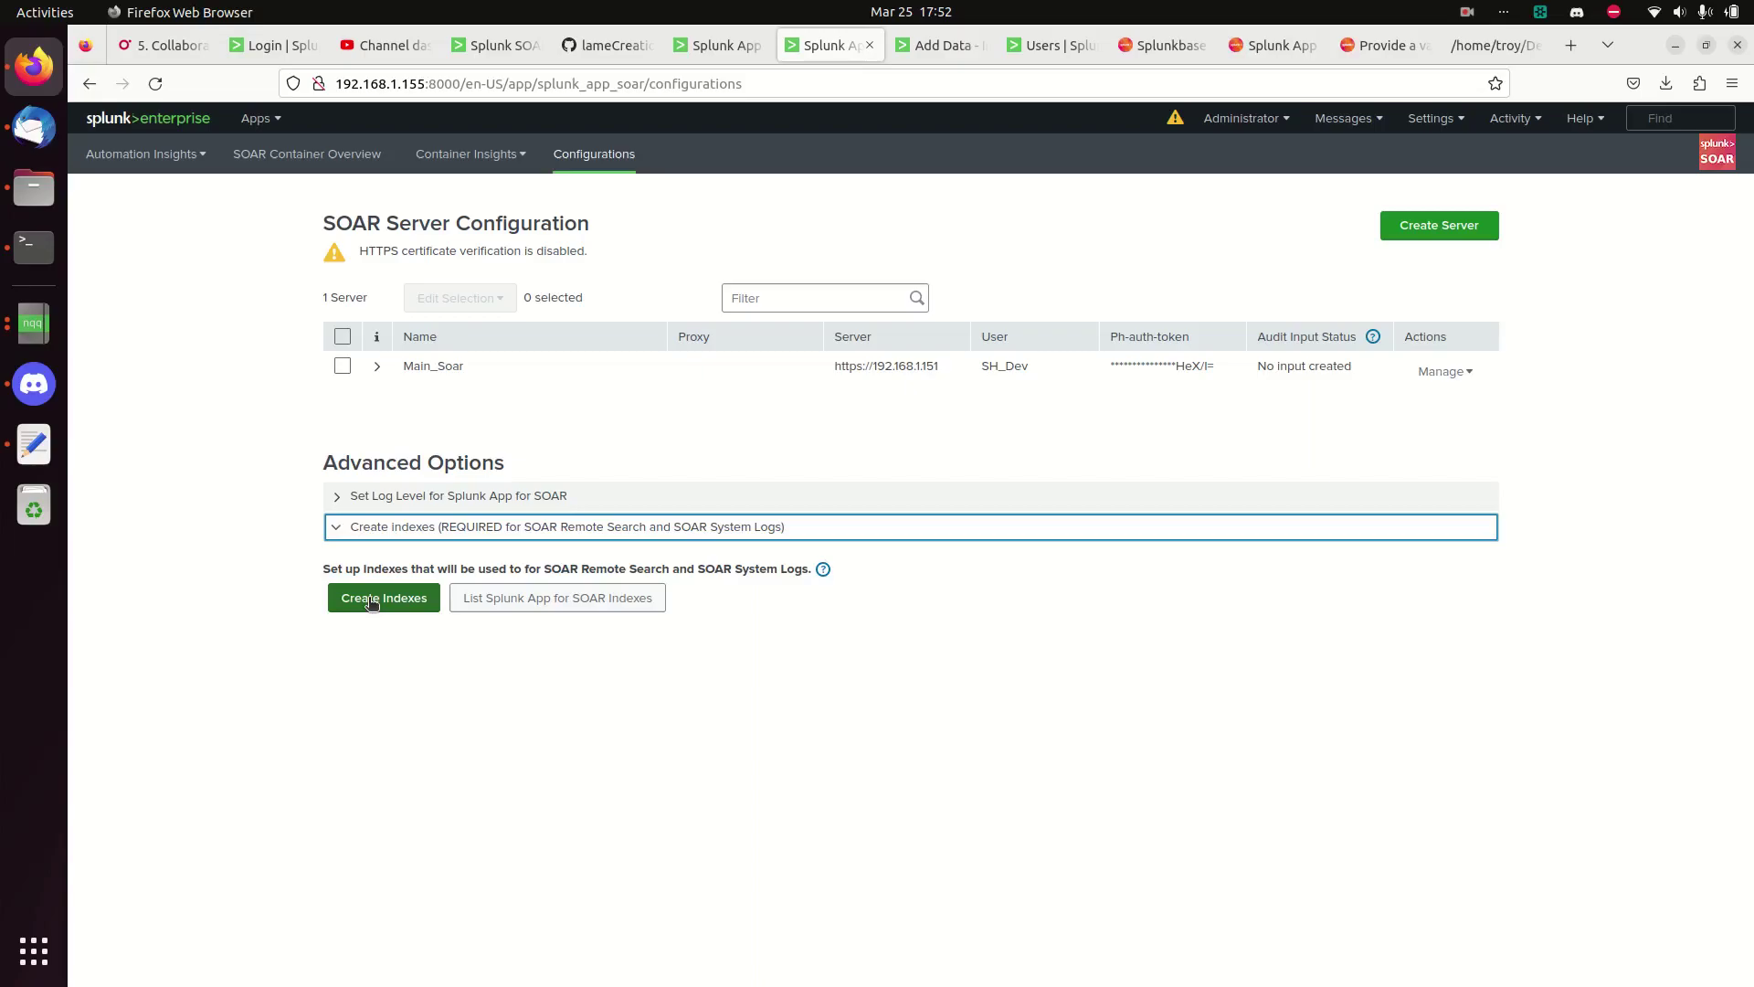
click(372, 602)
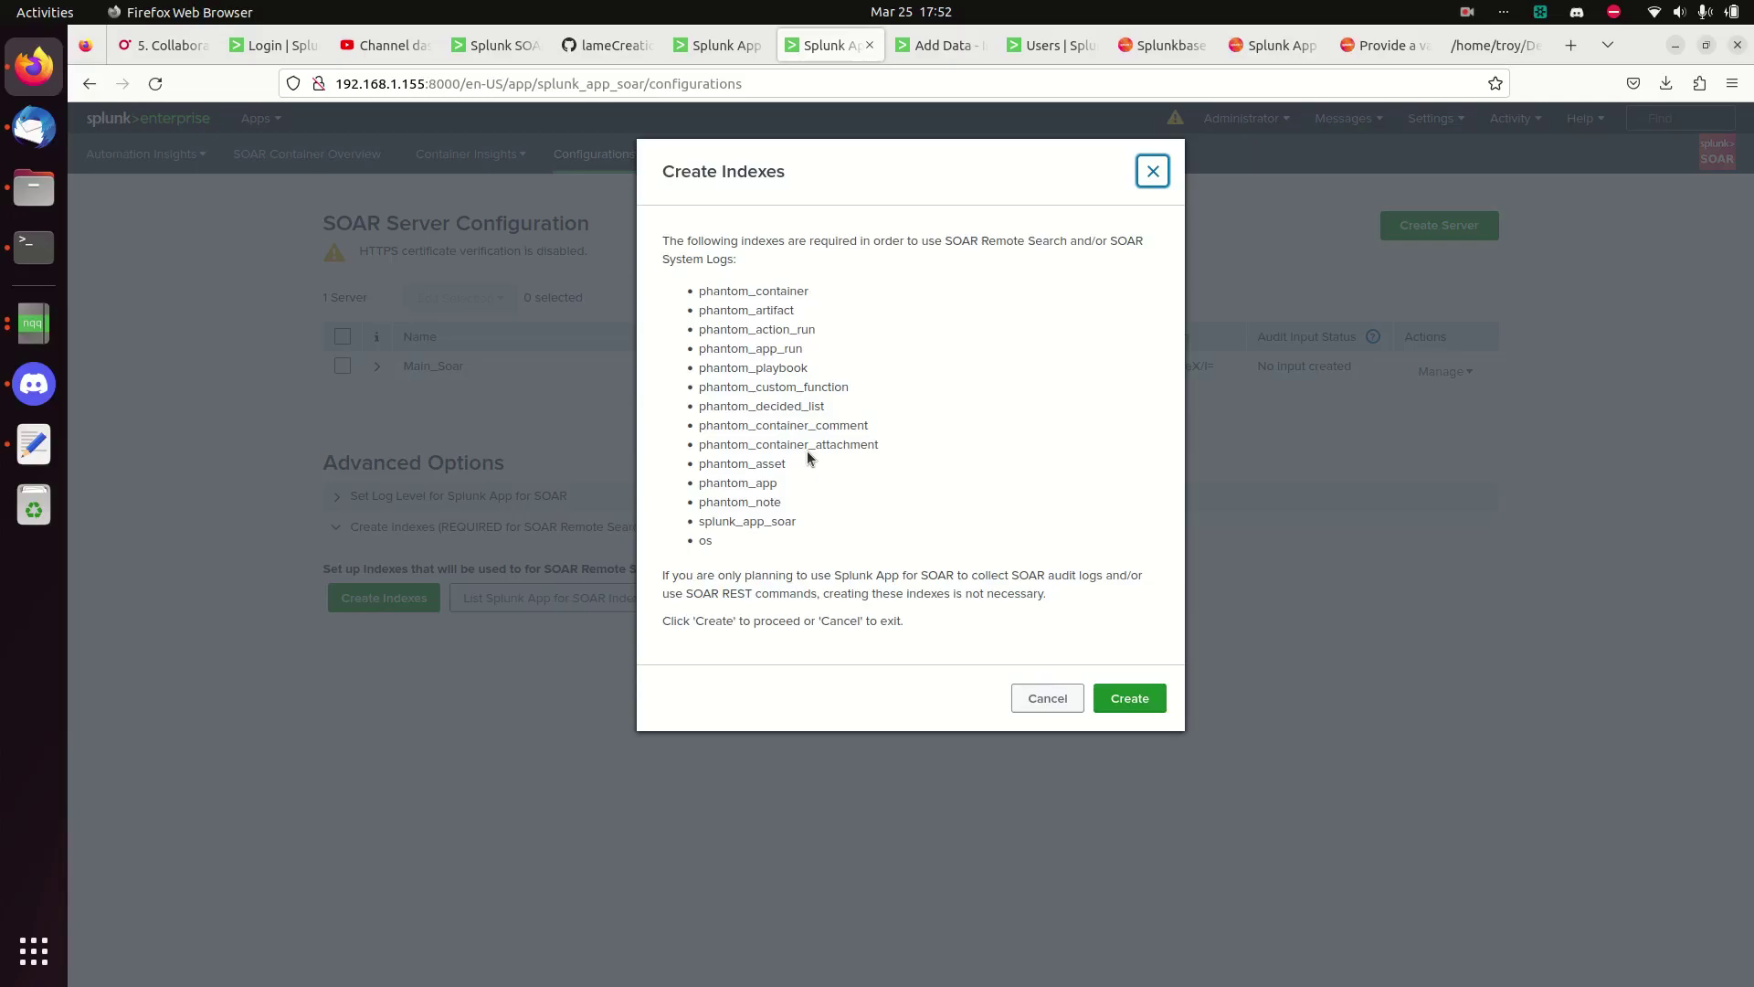
click(1133, 699)
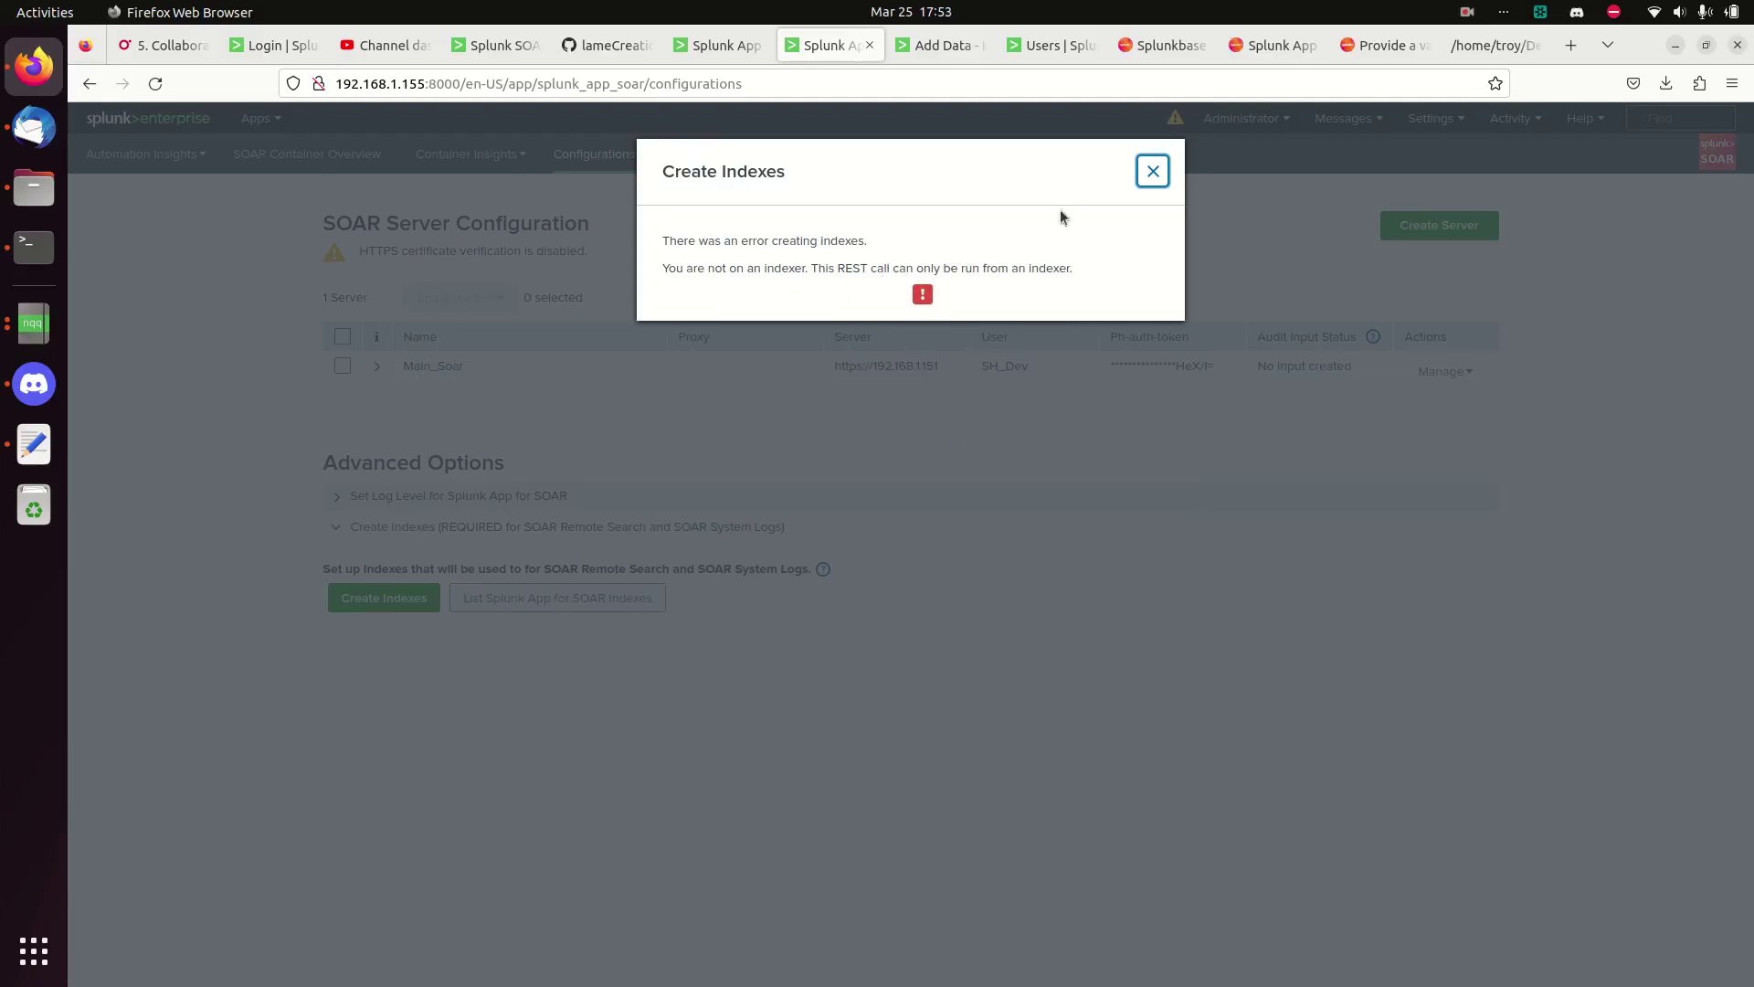
click(1153, 172)
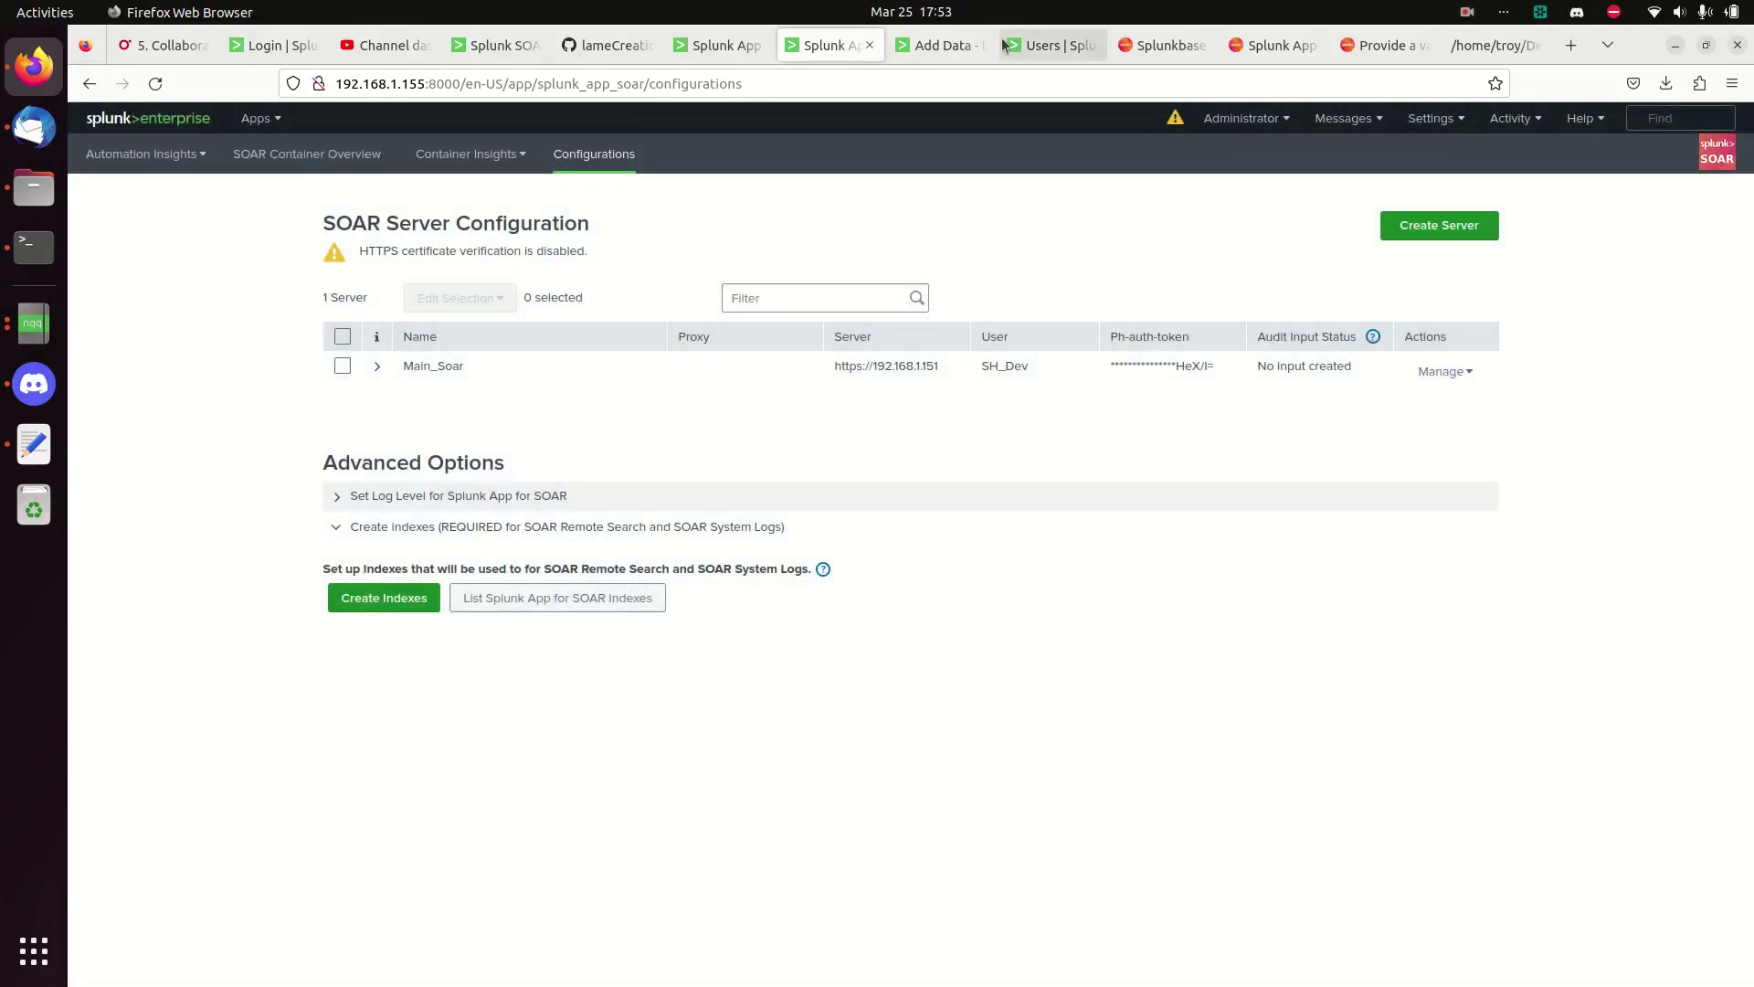
- Return to the Add Data wizard, where the HTTP Event Collector token is named Soar_collection
click(941, 45)
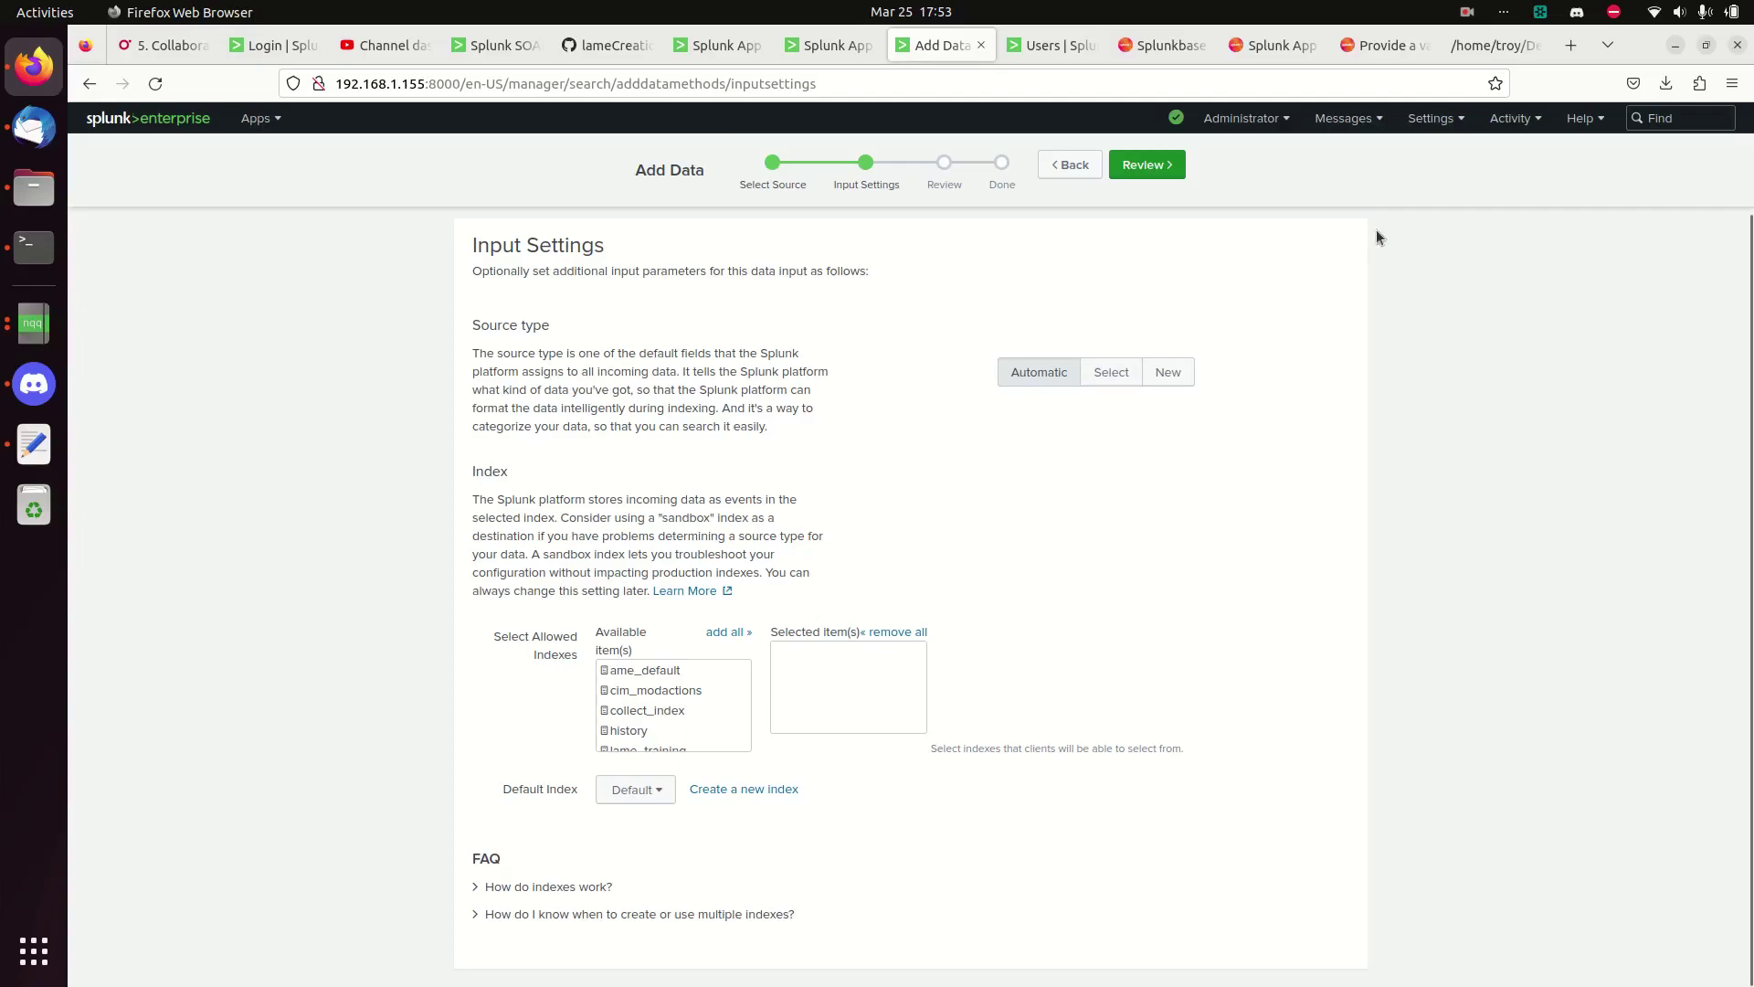
click(1473, 14)
click(1441, 82)
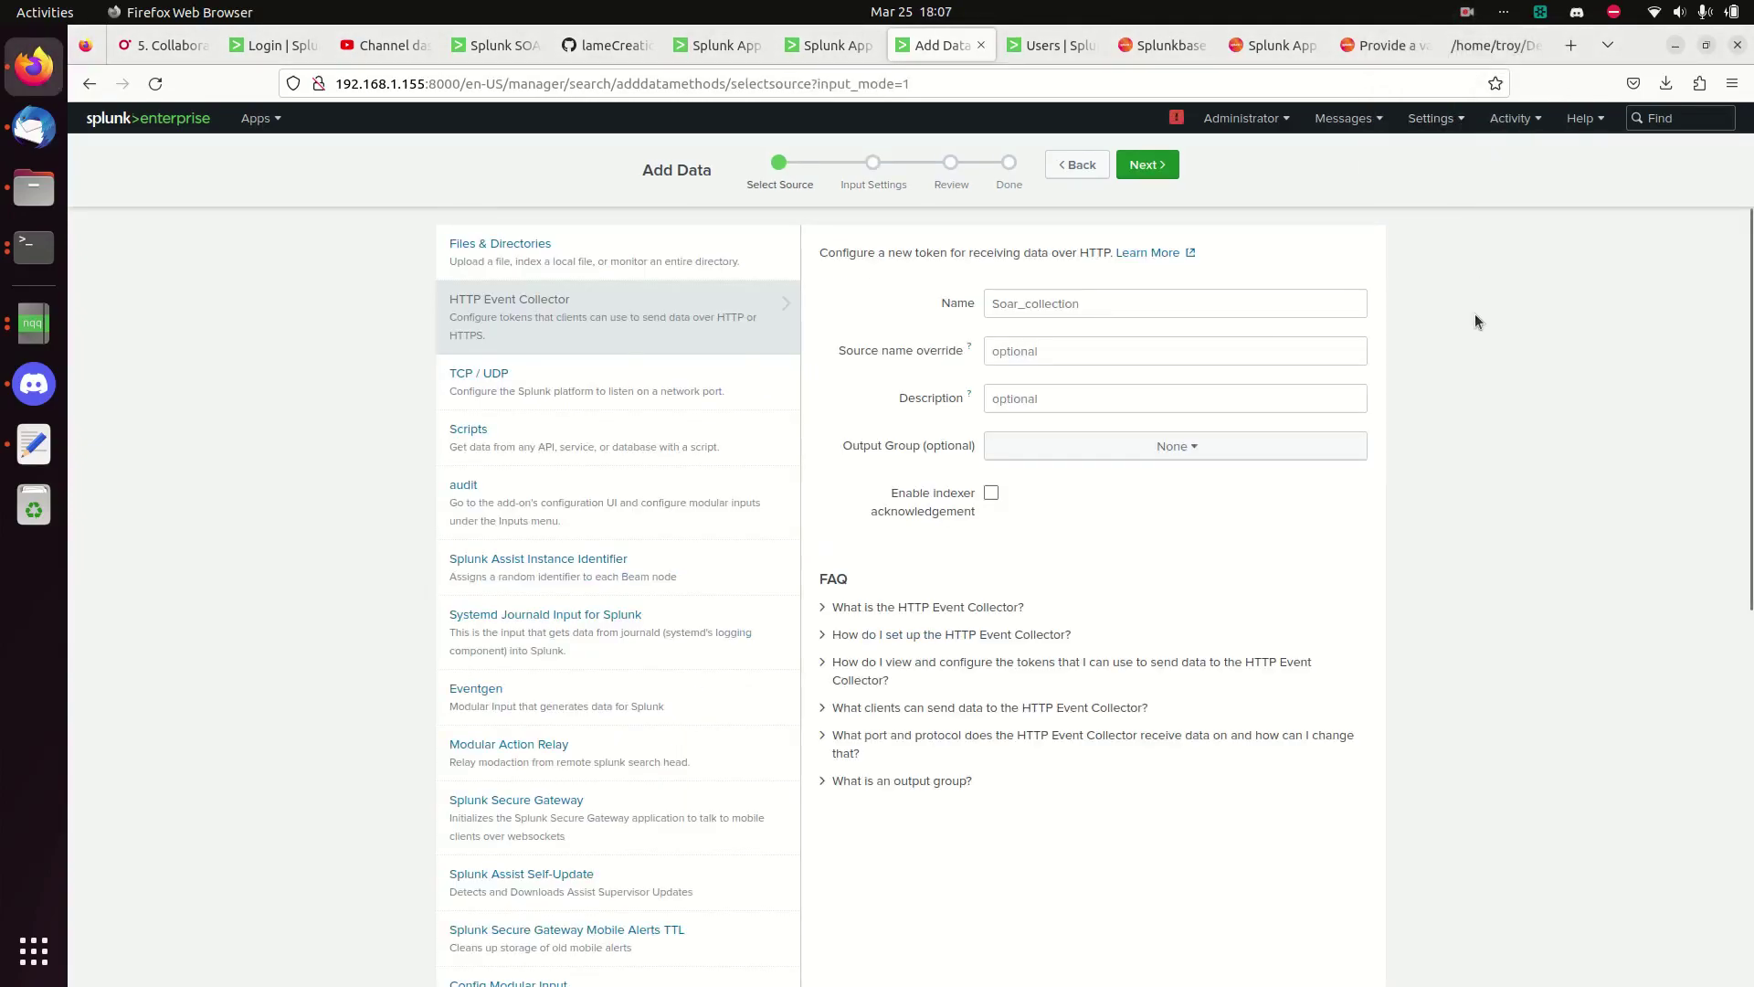
- List /opt/splunk/etc/system/local and open indexes.conf in vi to review the phantom index stanzas
click(52, 258)
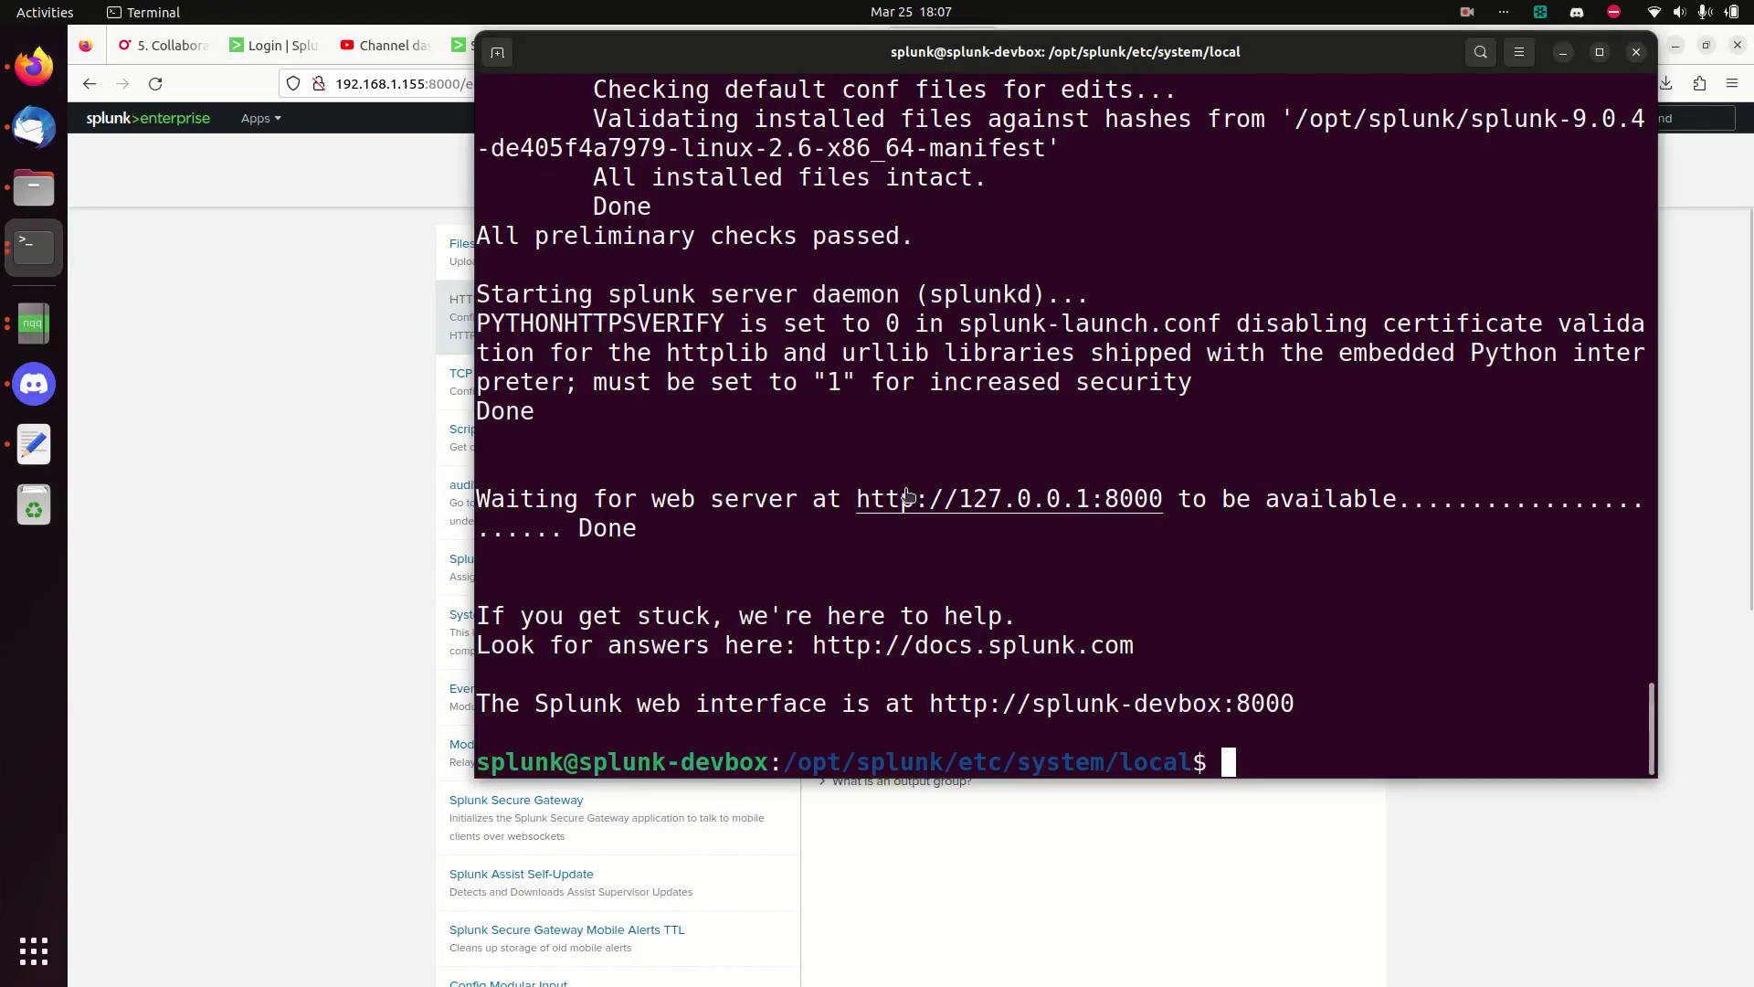
text(ls)
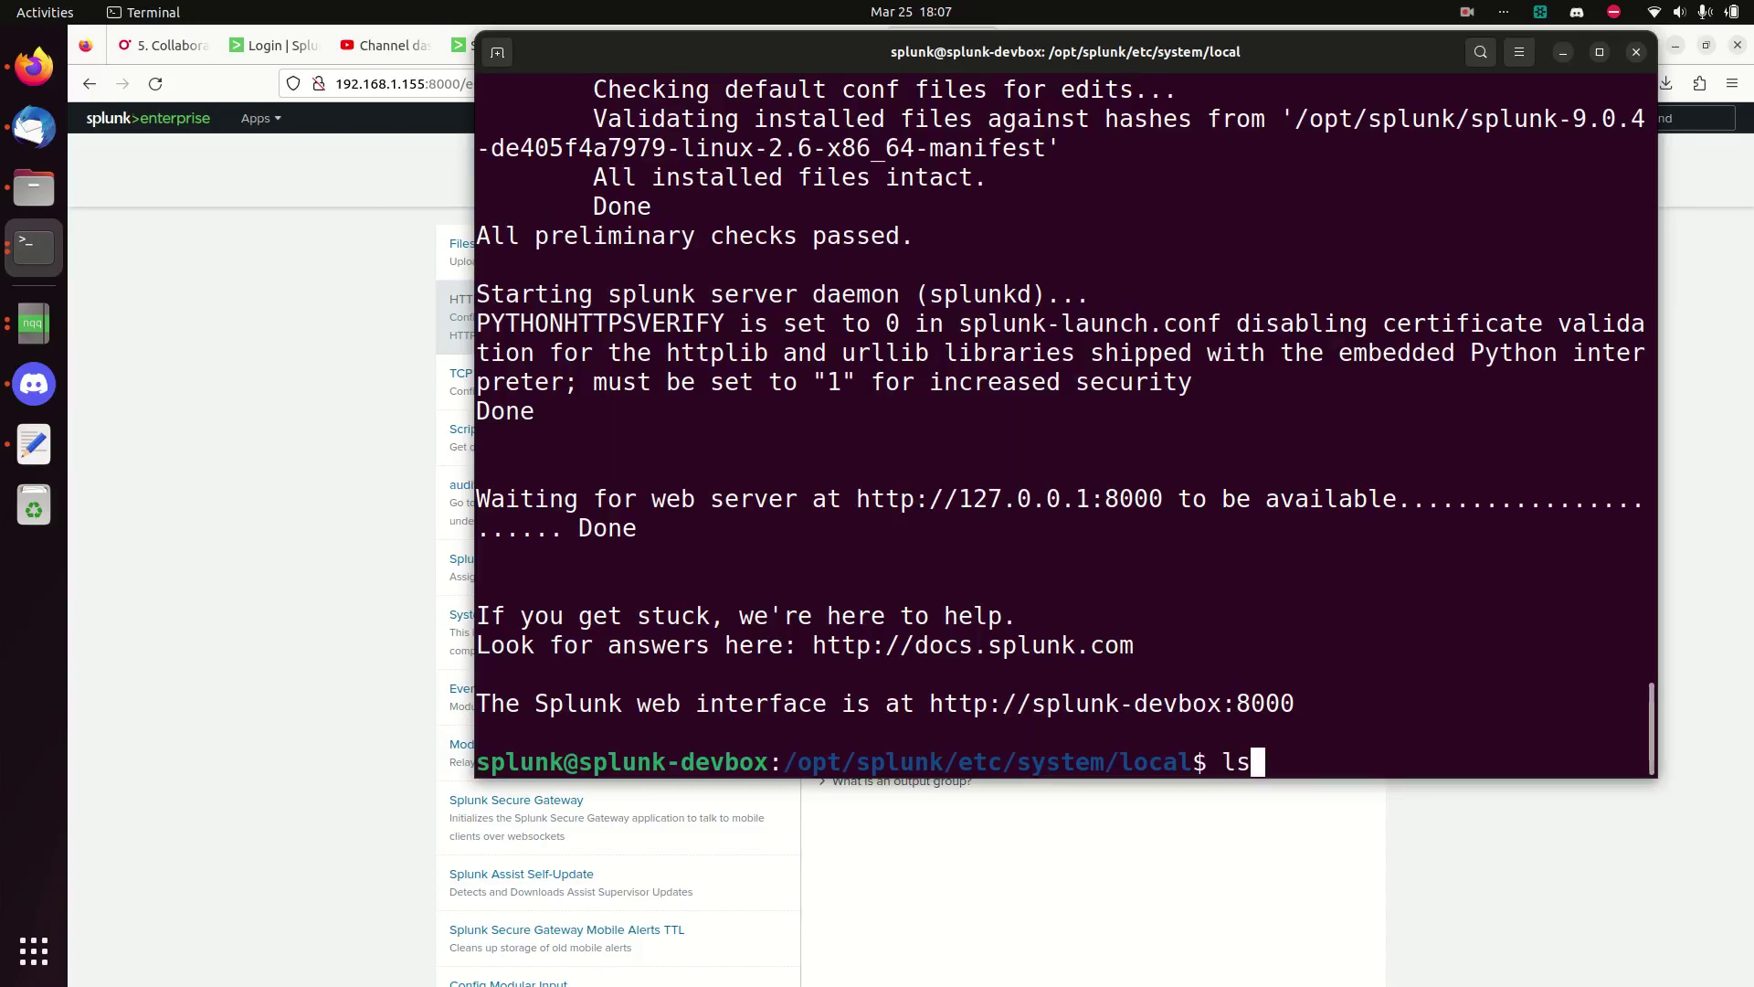
key(Return)
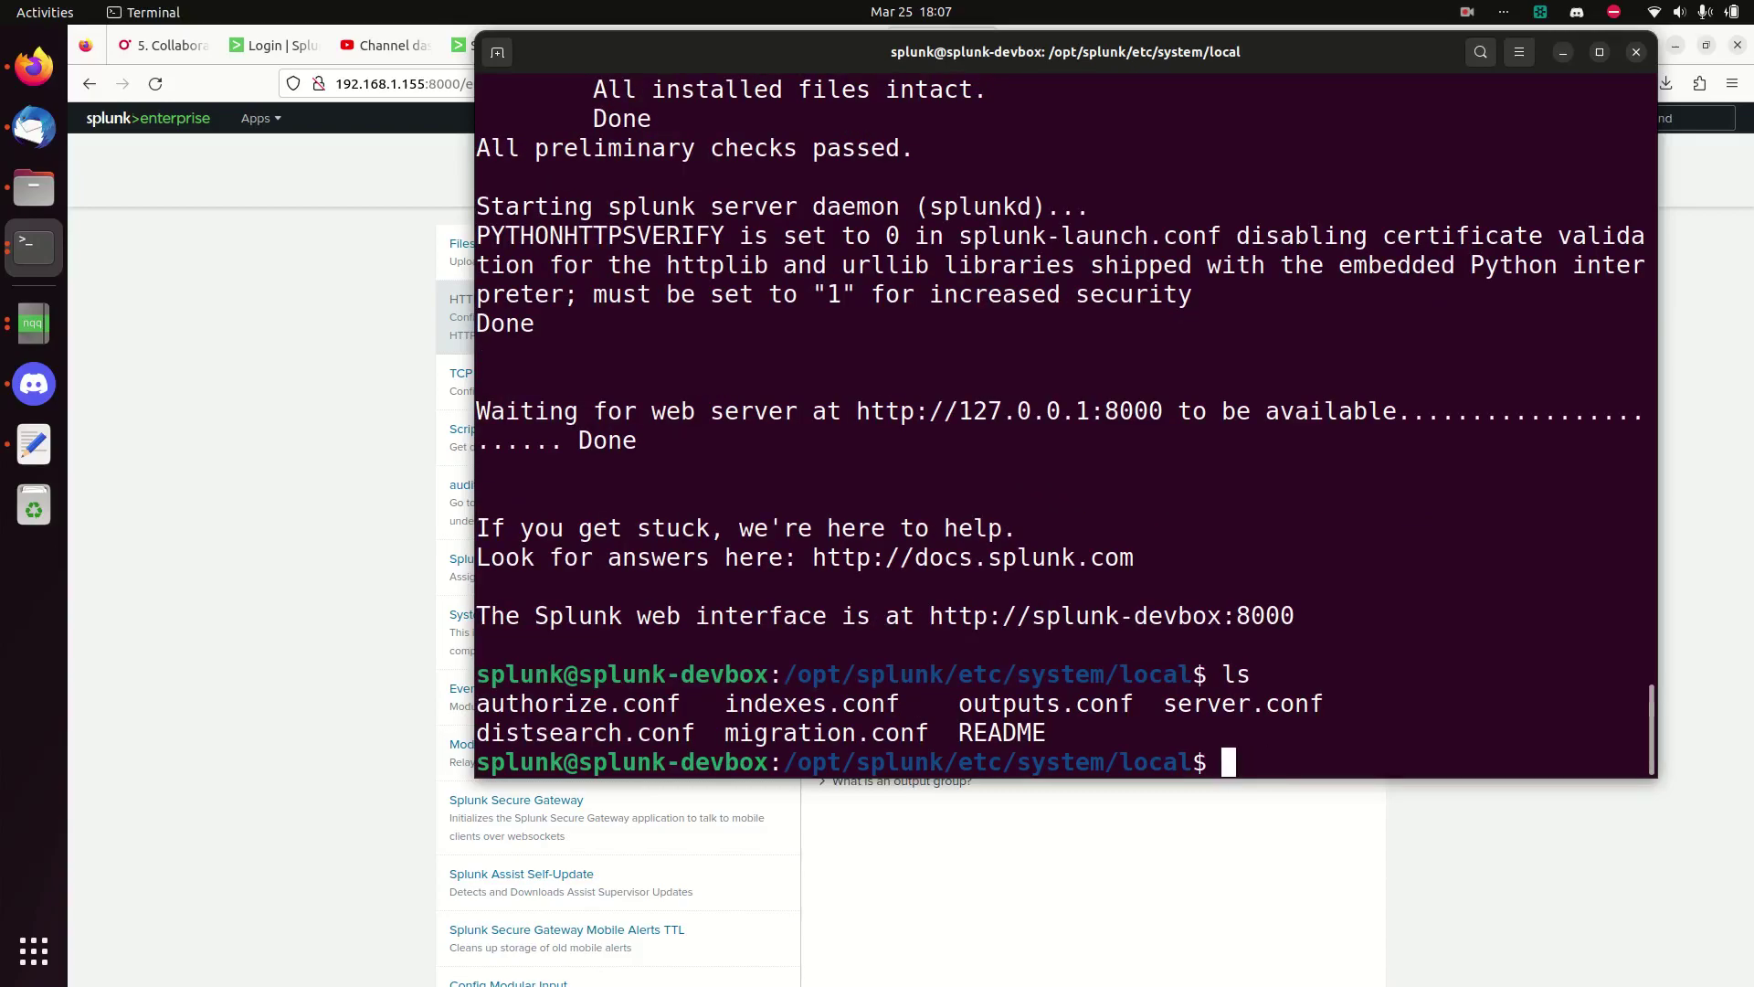
text(vi in)
key(Tab)
key(Return)
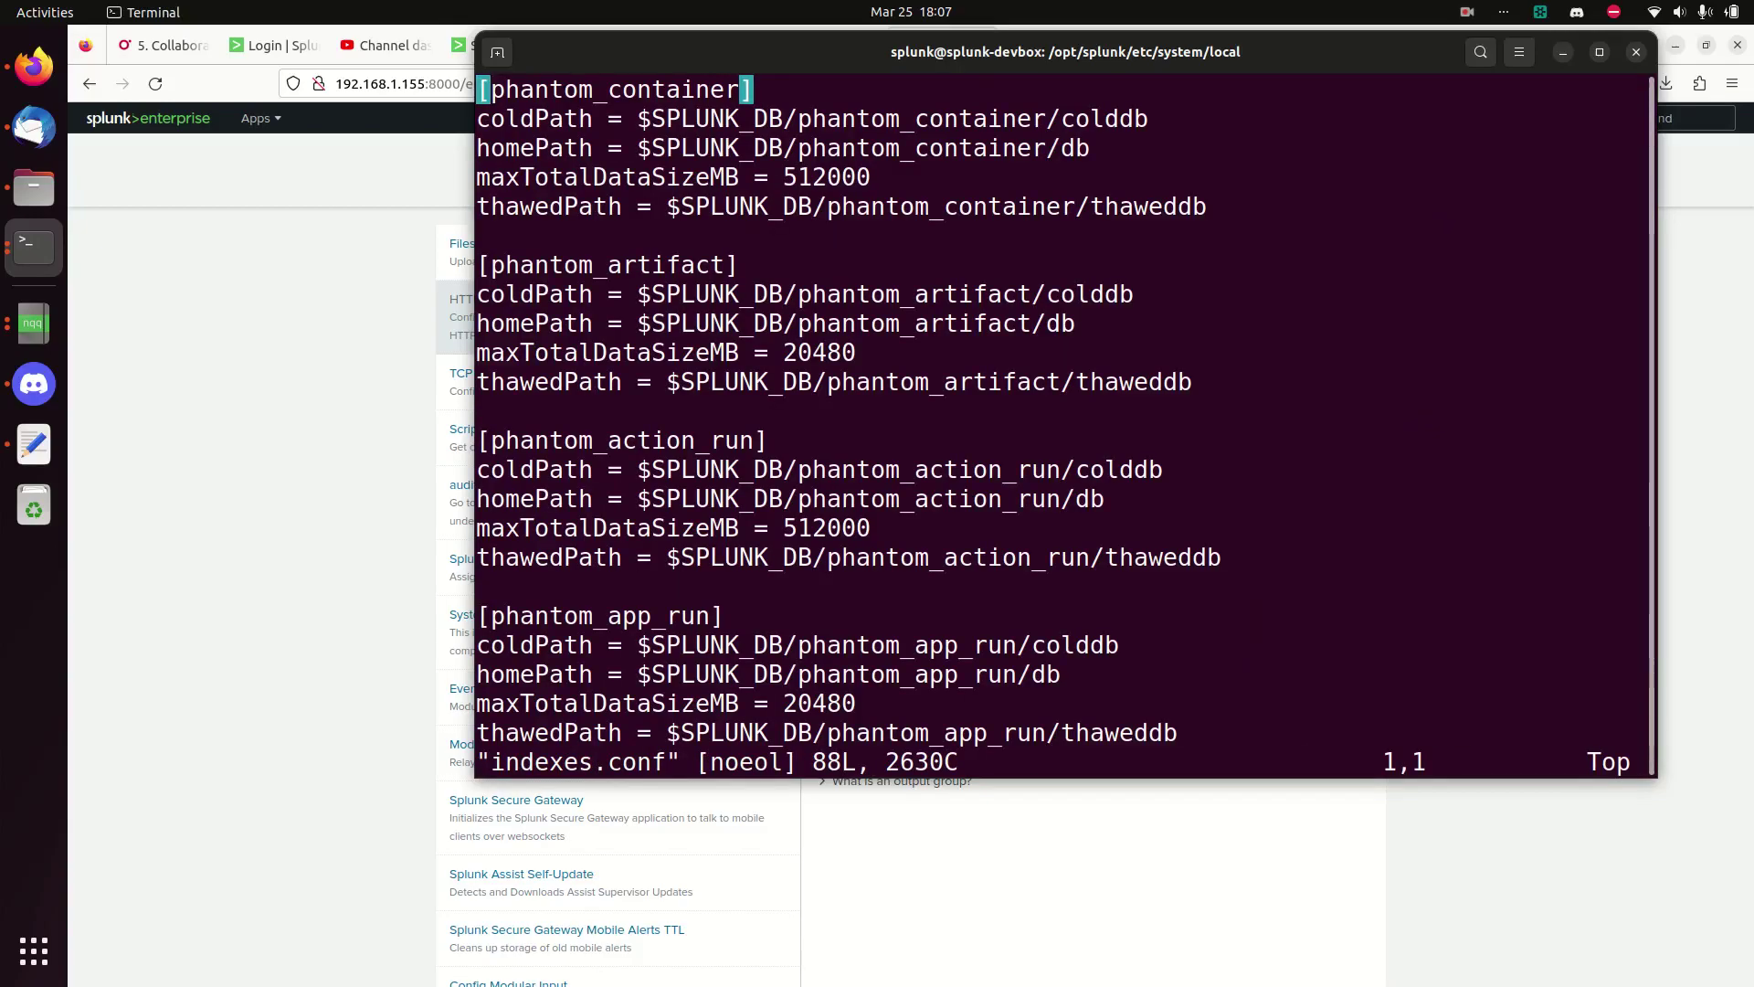
scroll(938, 483, down, 10)
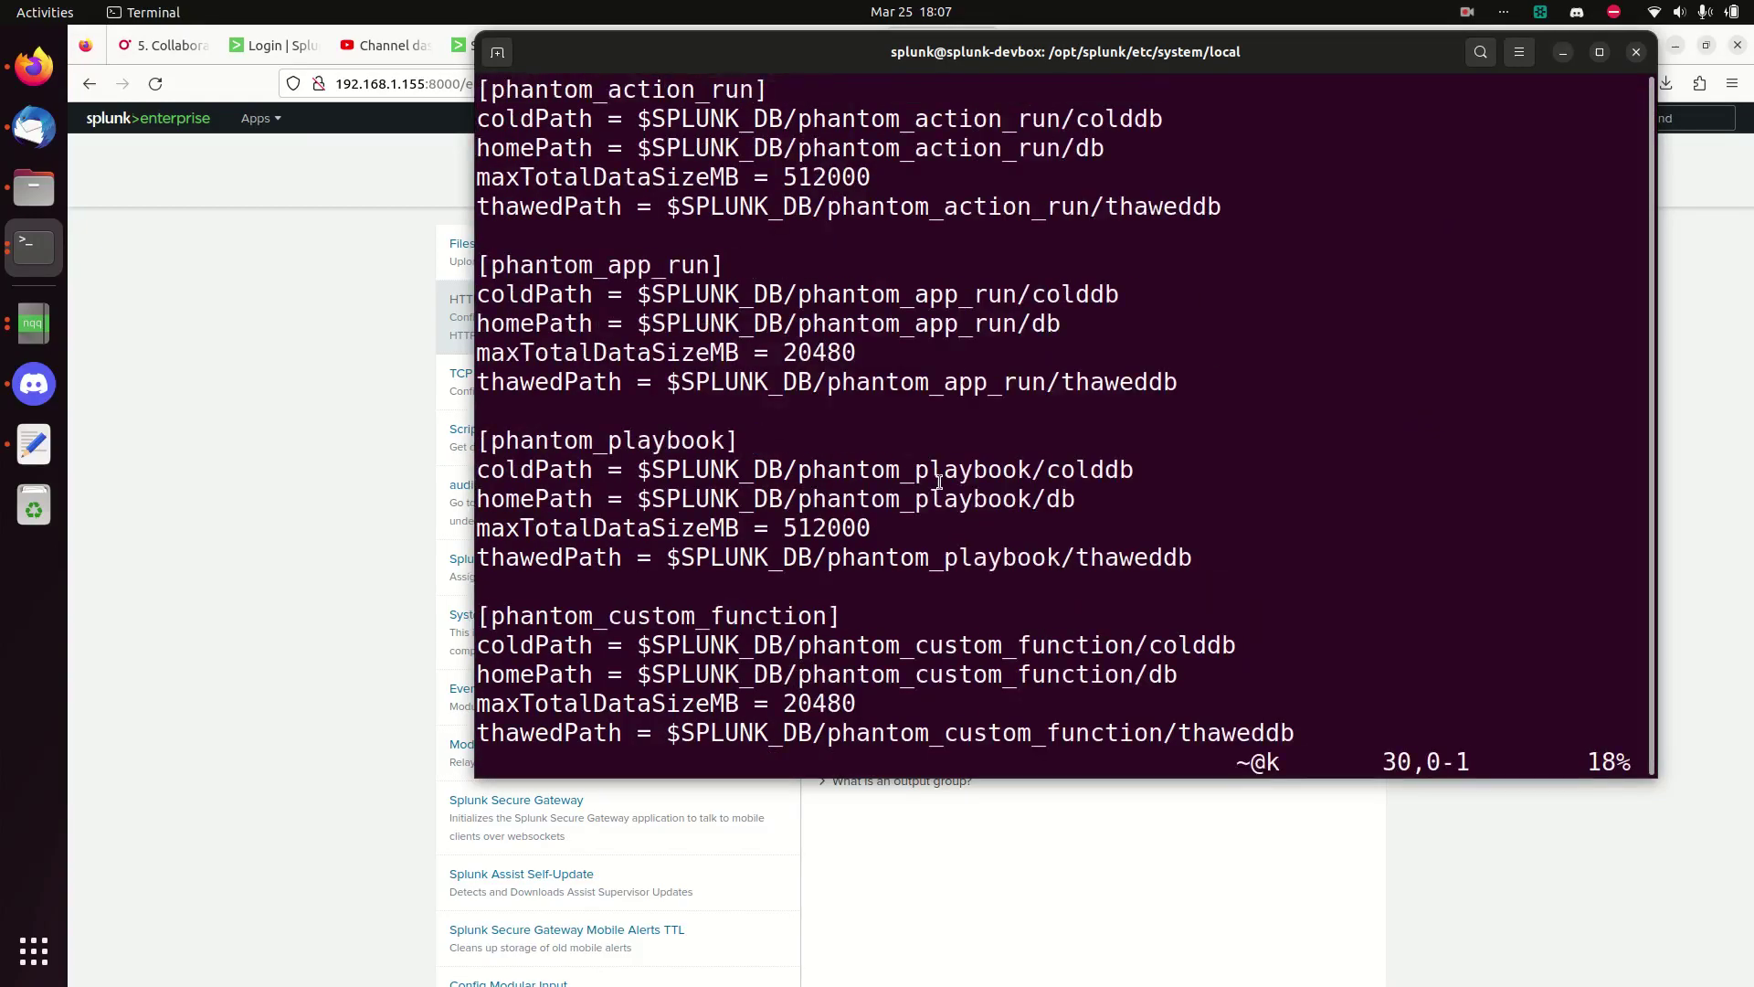
scroll(938, 482, down, 19)
scroll(939, 483, up, 20)
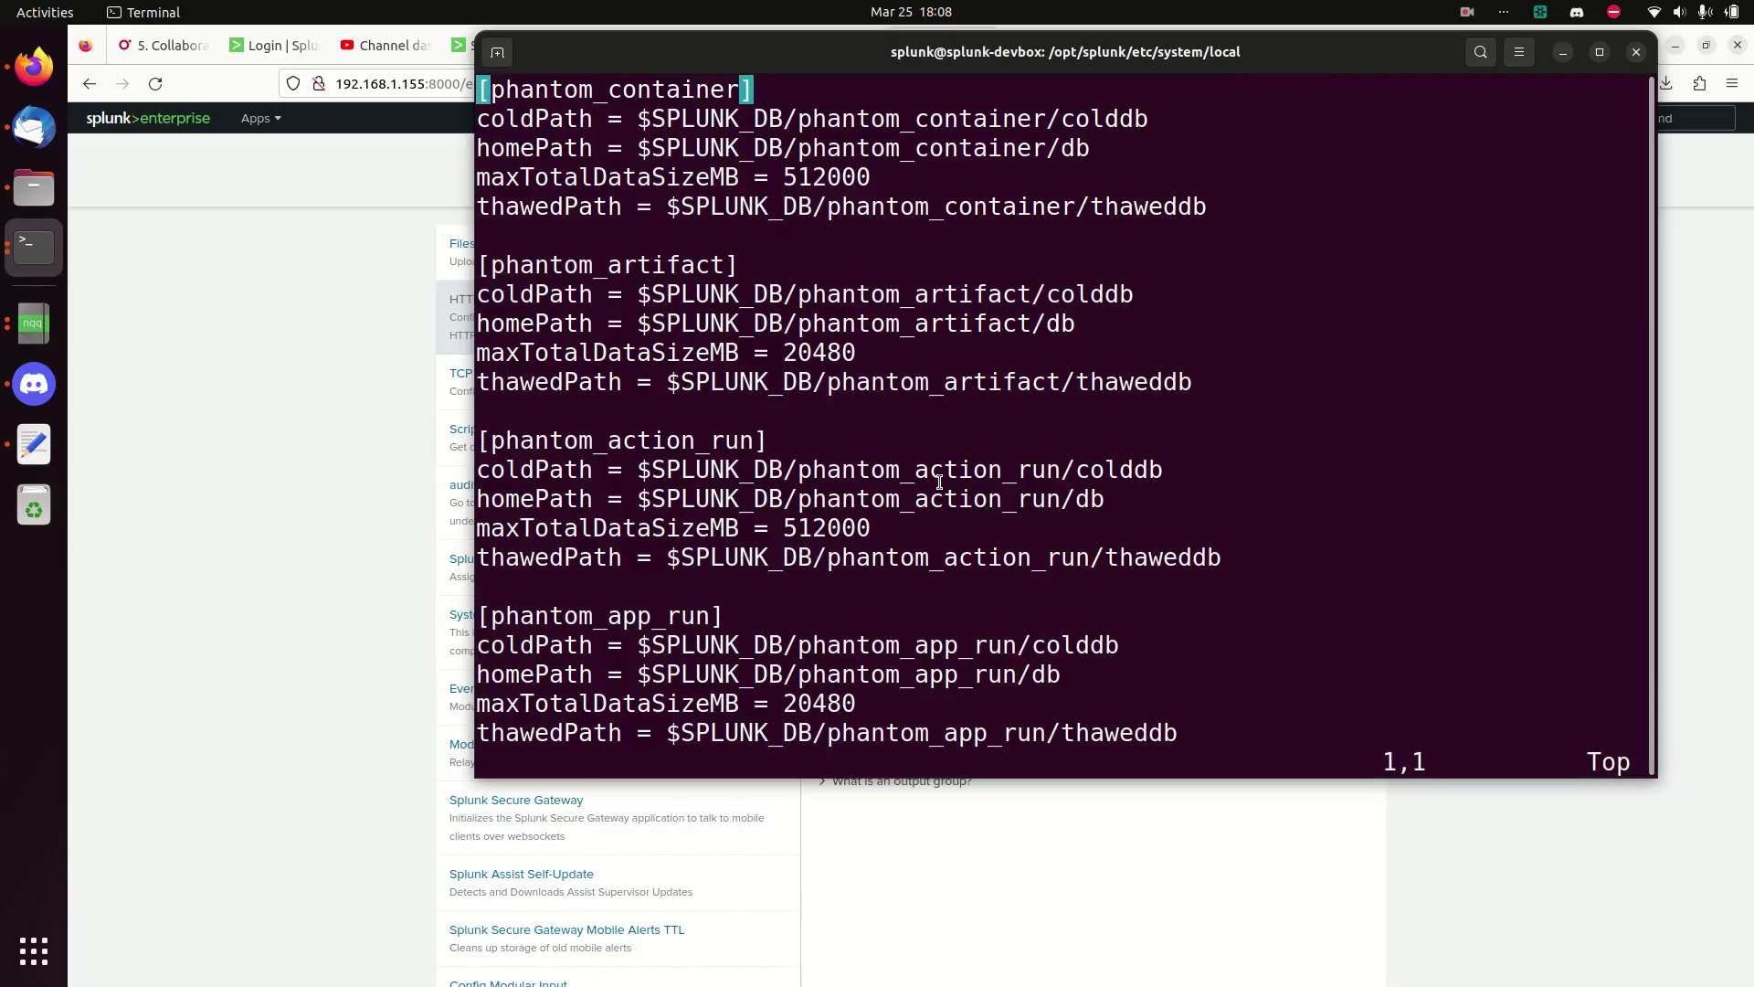
key(Down)
key(Down)
key(Down)
key(Up)
key(Up)
key(Up)
- Leave the Source name override empty and advance the Soar_collection token to Input Settings
click(347, 427)
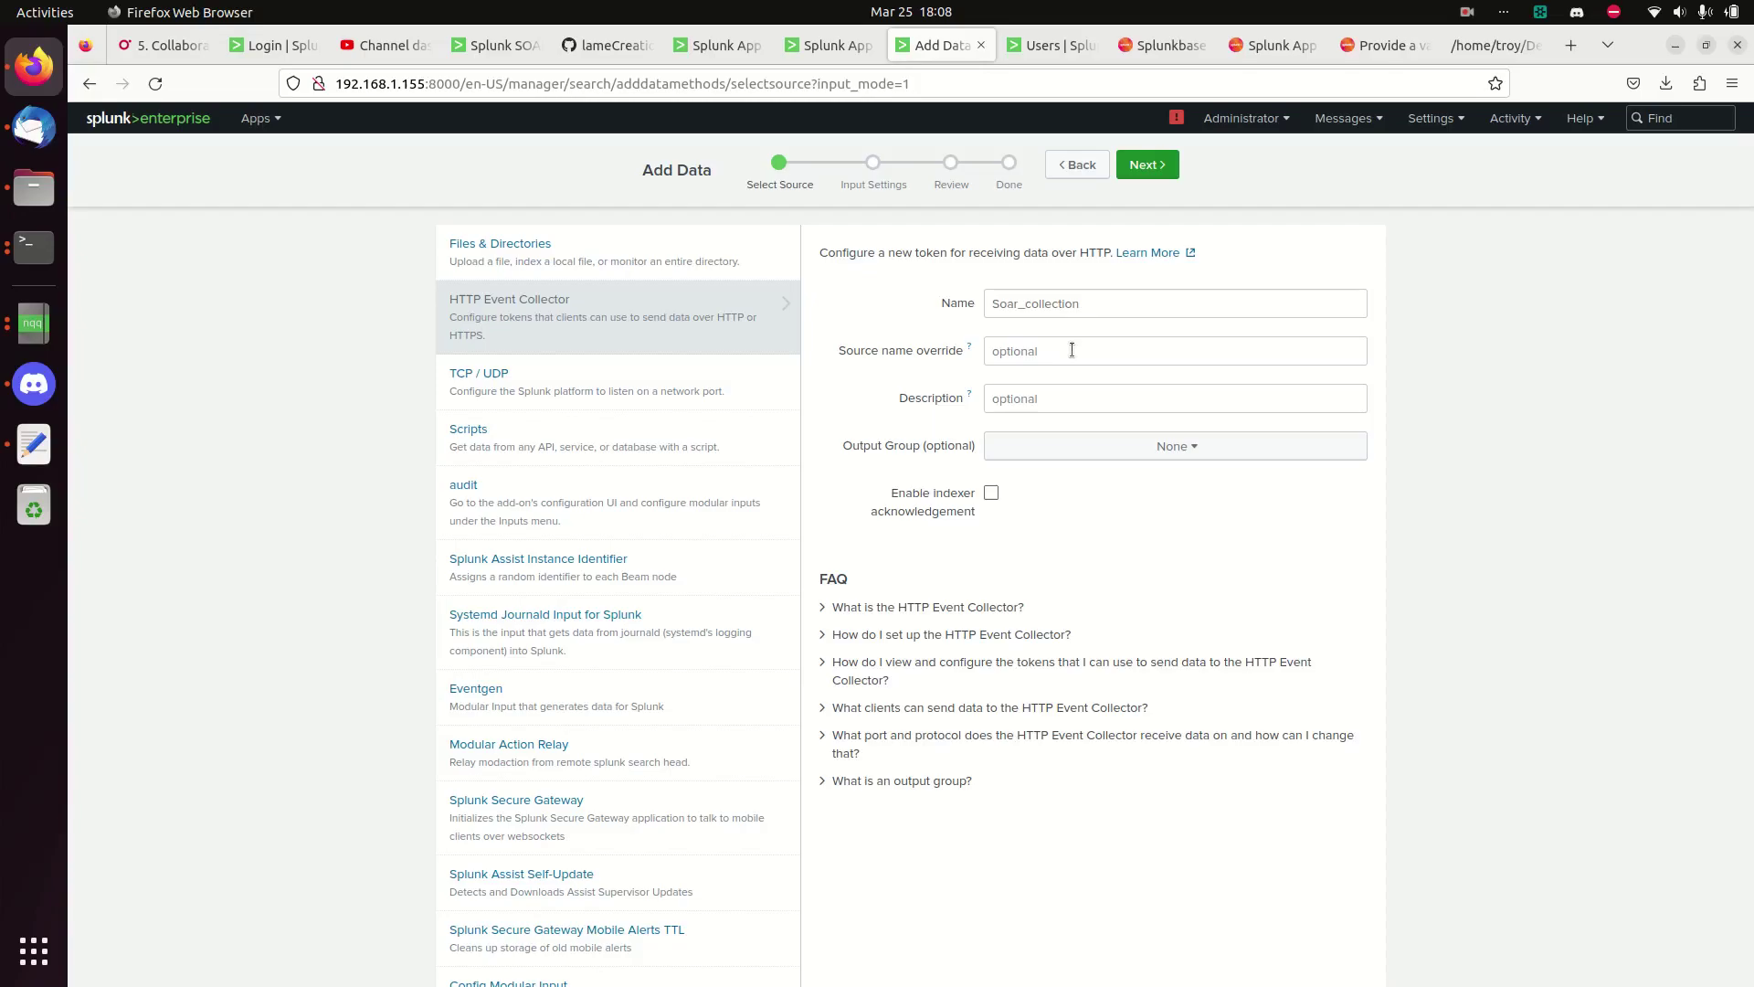
click(1078, 357)
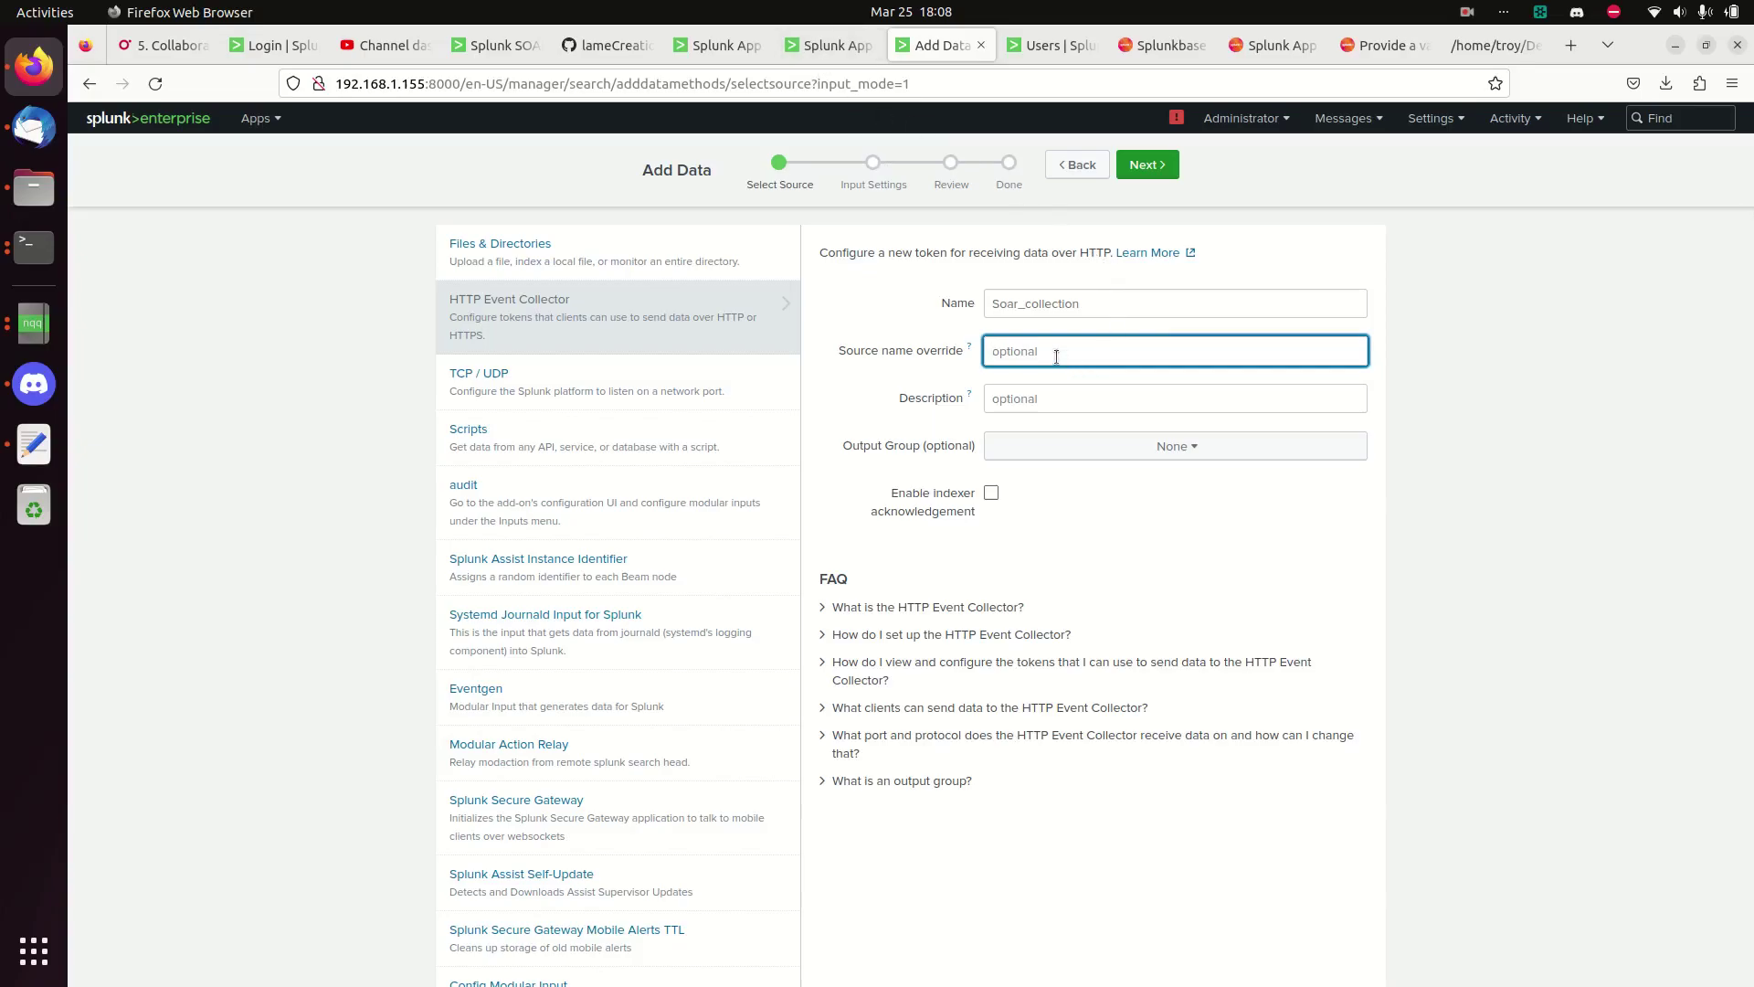
click(1145, 166)
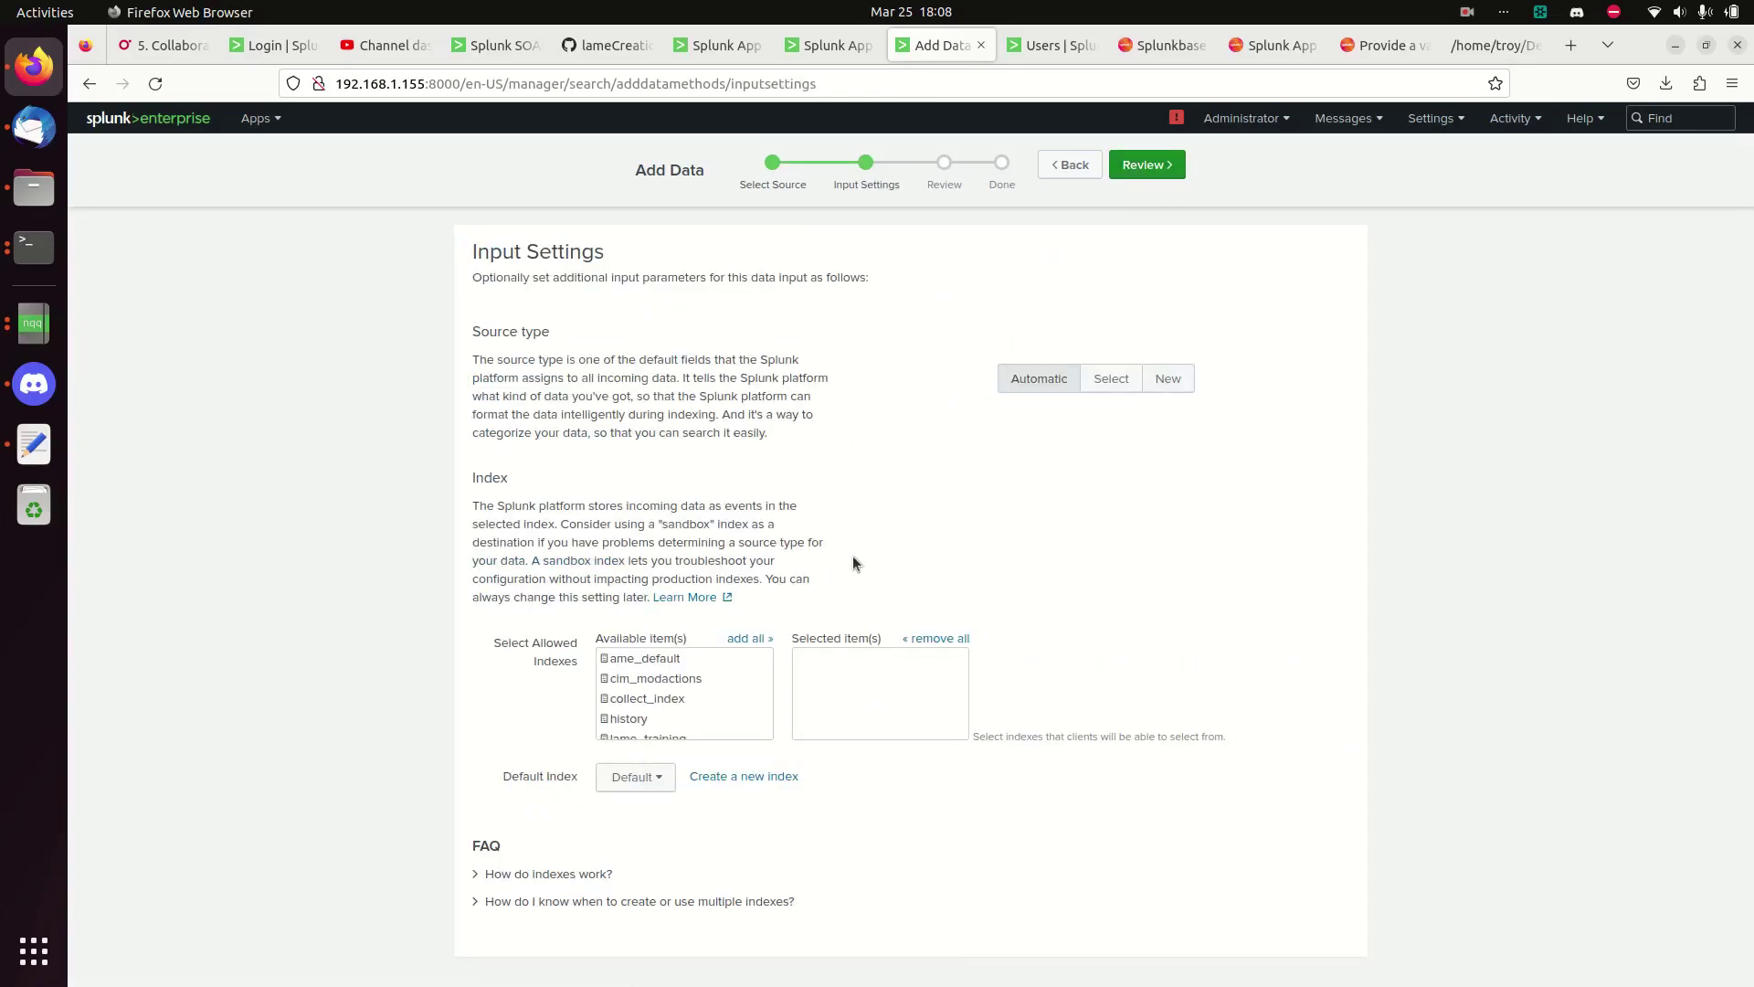
- Allow the phantom_action_run, phantom_app, phantom_app_run, phantom_artifact and phantom_asset indexes for the token
scroll(666, 697, down, 10)
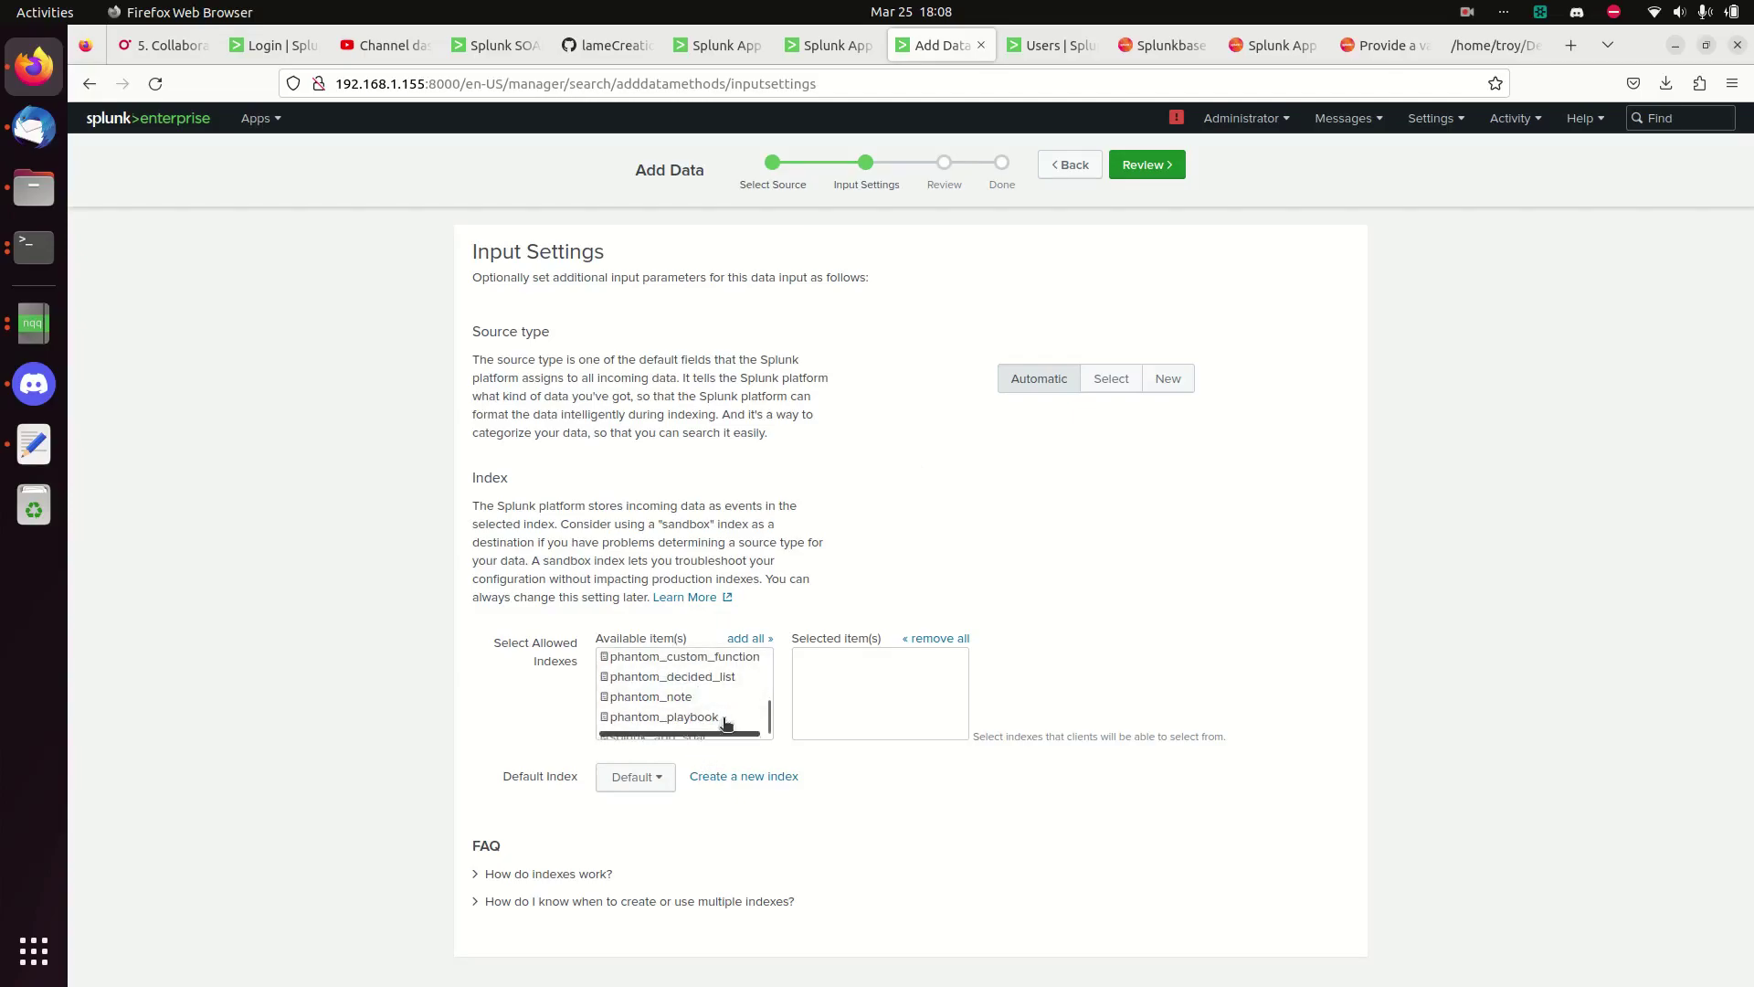
scroll(747, 701, up, 2)
scroll(742, 706, up, 4)
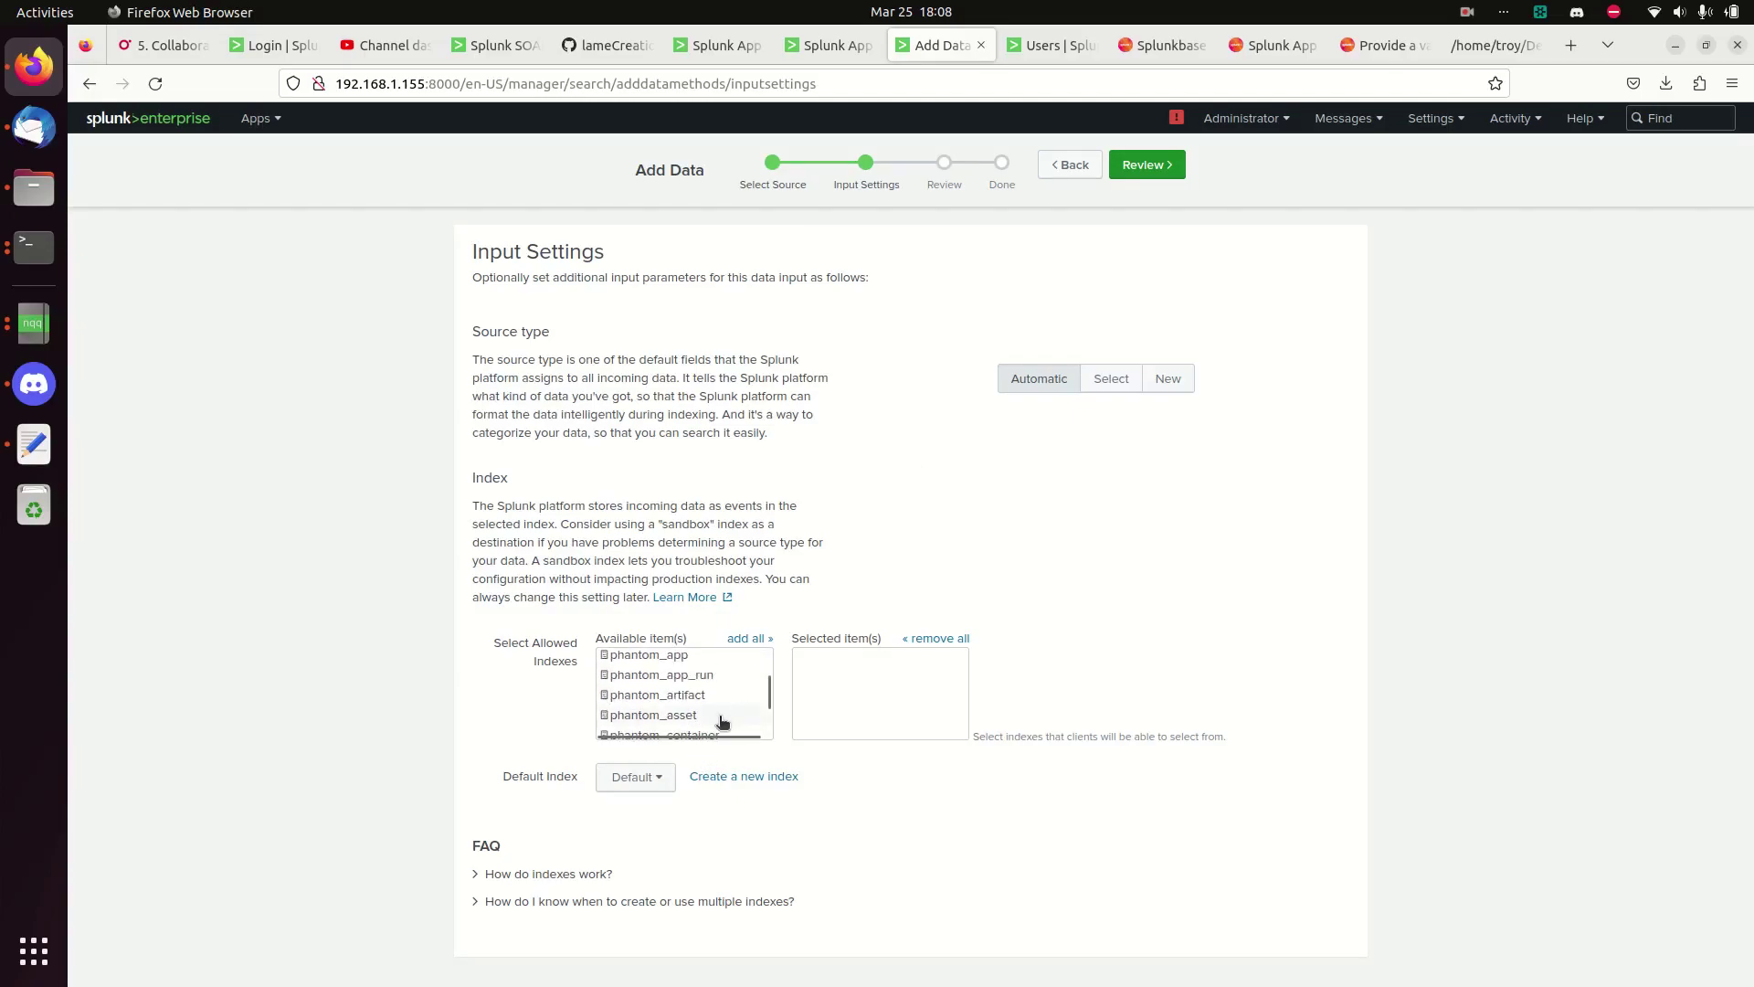
click(687, 717)
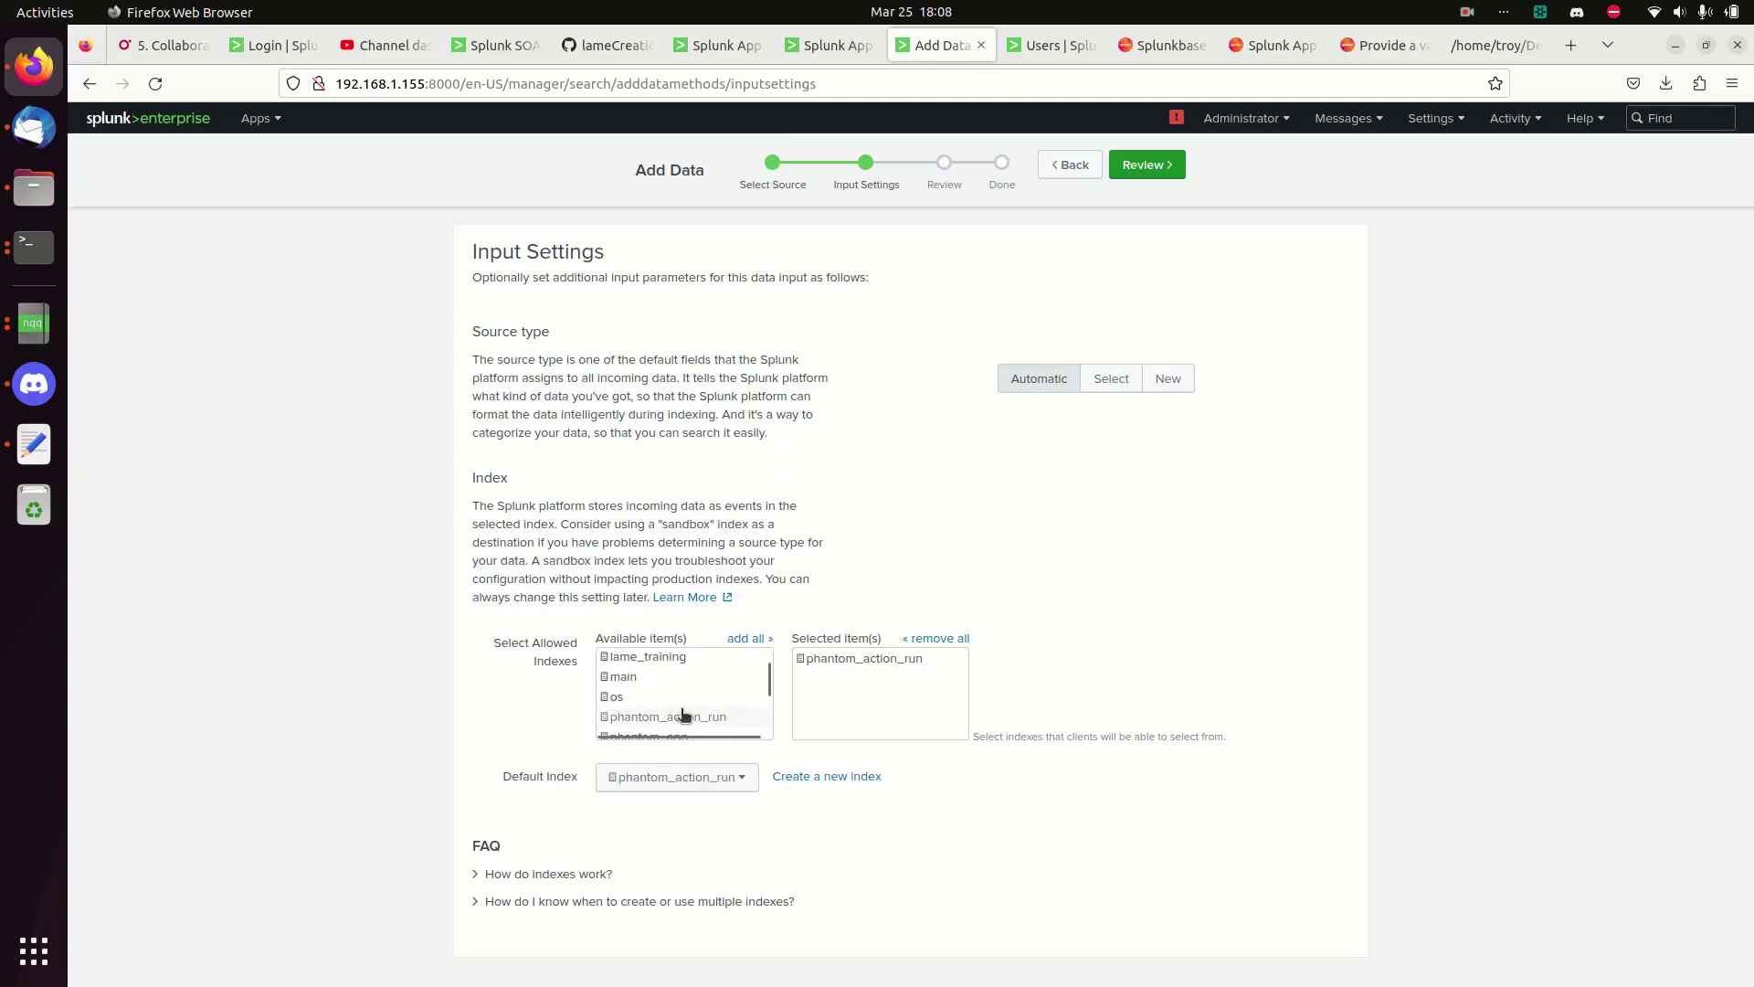
scroll(751, 696, down, 2)
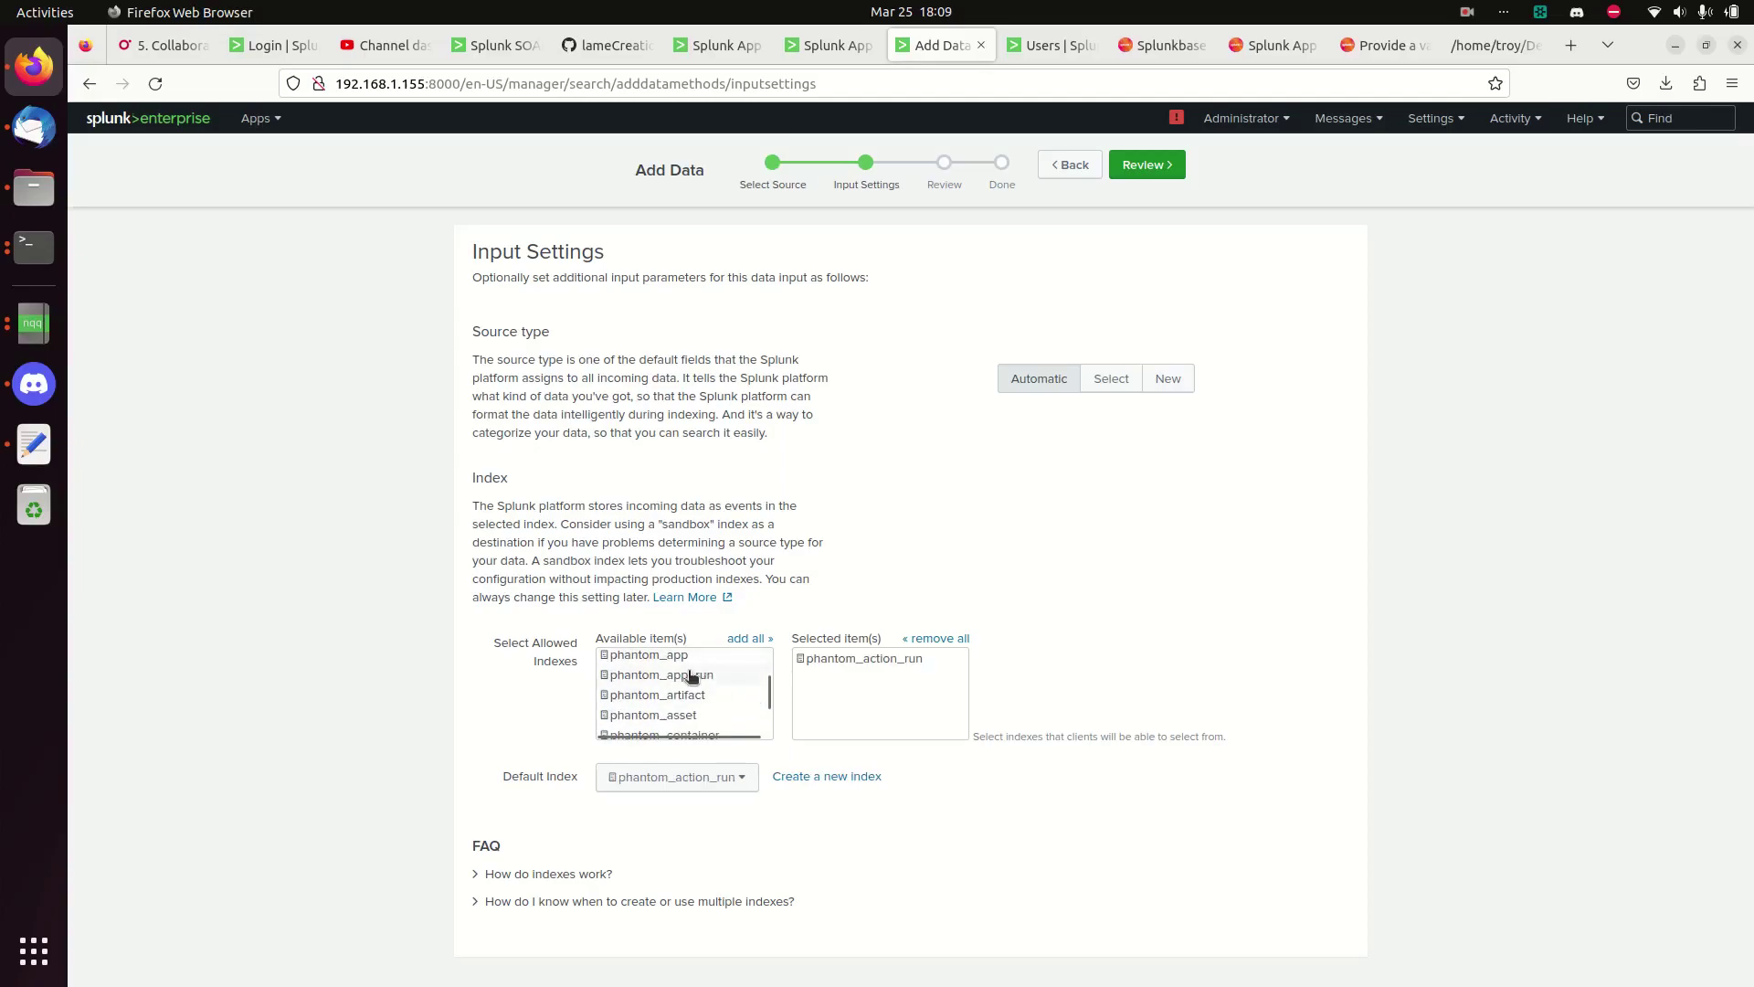
scroll(699, 681, up, 2)
scroll(694, 700, down, 2)
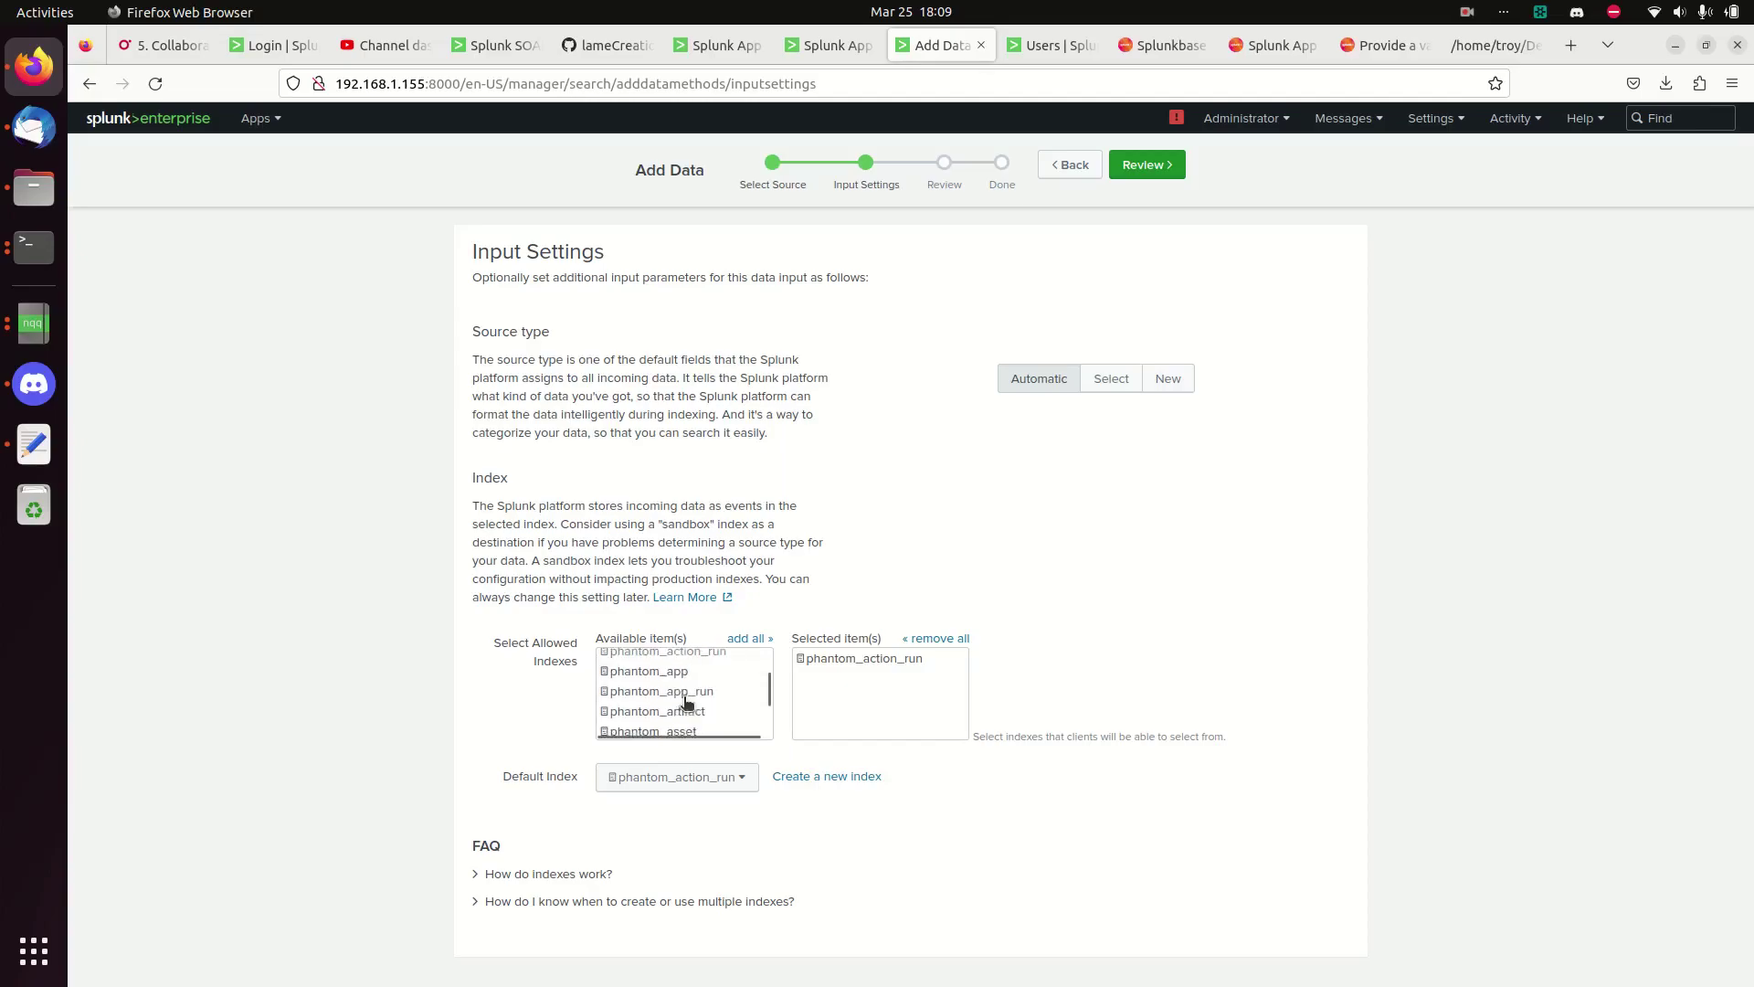
click(664, 656)
click(664, 676)
click(658, 694)
click(653, 715)
- Allow phantom_container, container_attachment, container_comment, custom_function, decided_list, note and playbook indexes
scroll(751, 700, down, 2)
click(697, 666)
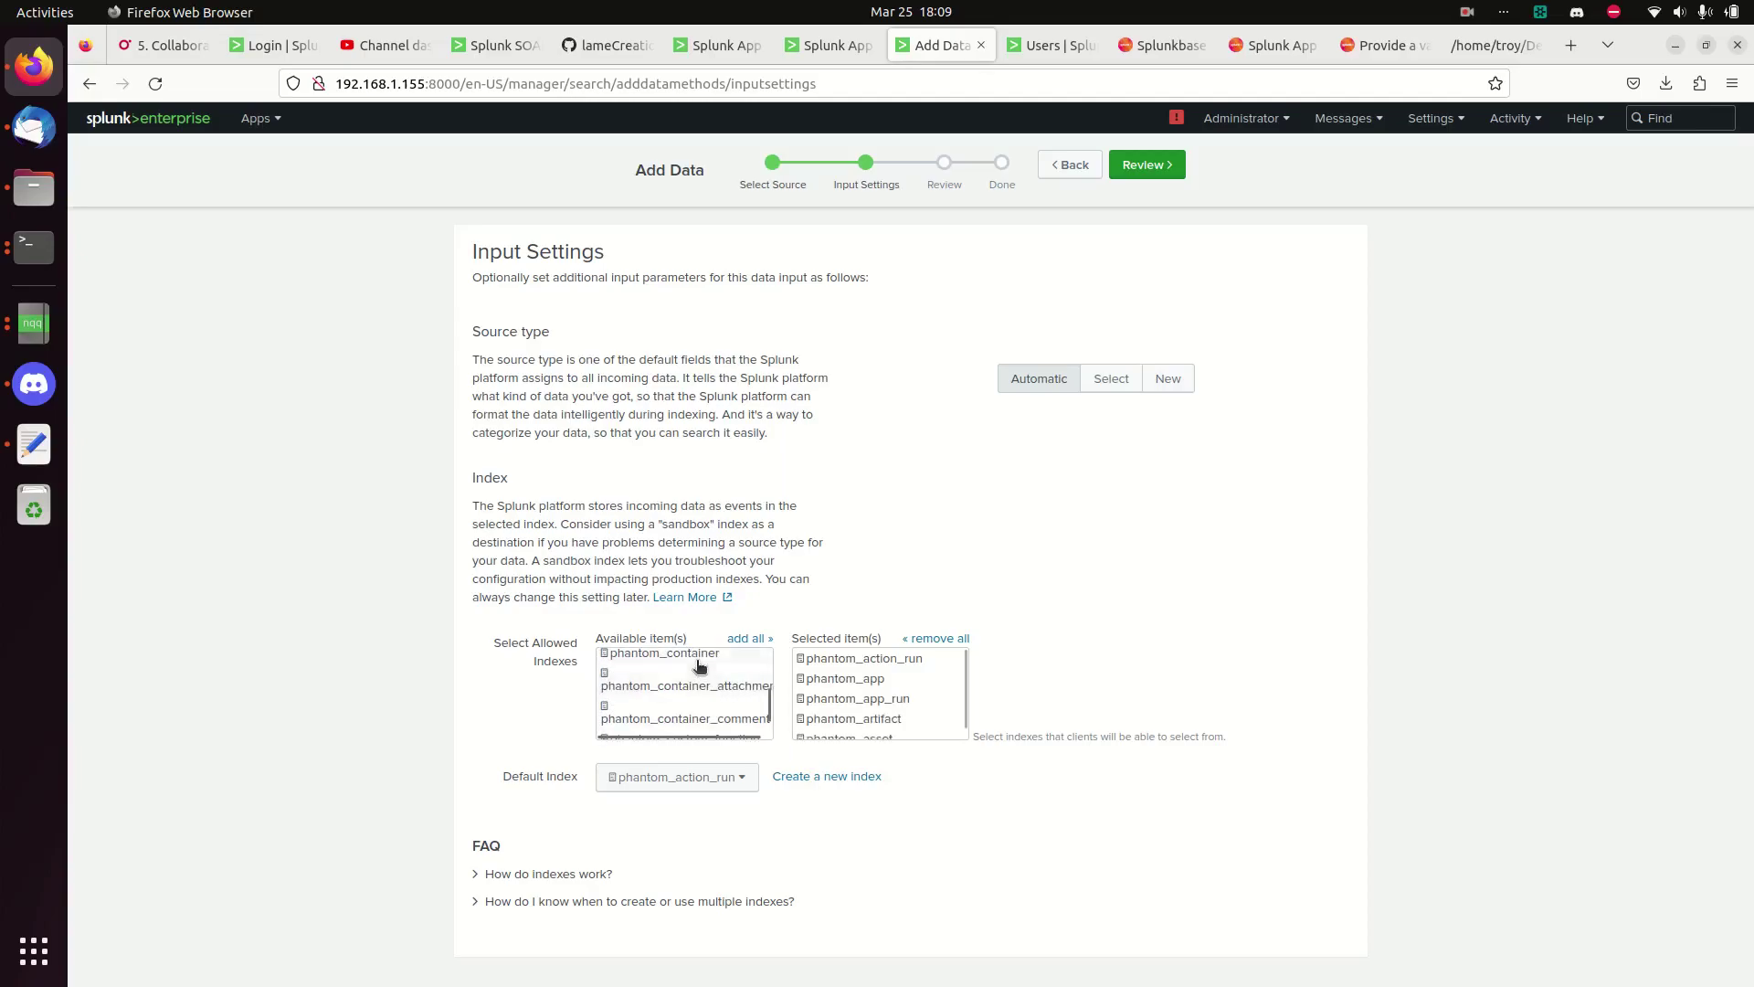
click(673, 692)
click(677, 697)
click(673, 716)
click(673, 732)
scroll(694, 687, down, 2)
click(677, 674)
click(676, 693)
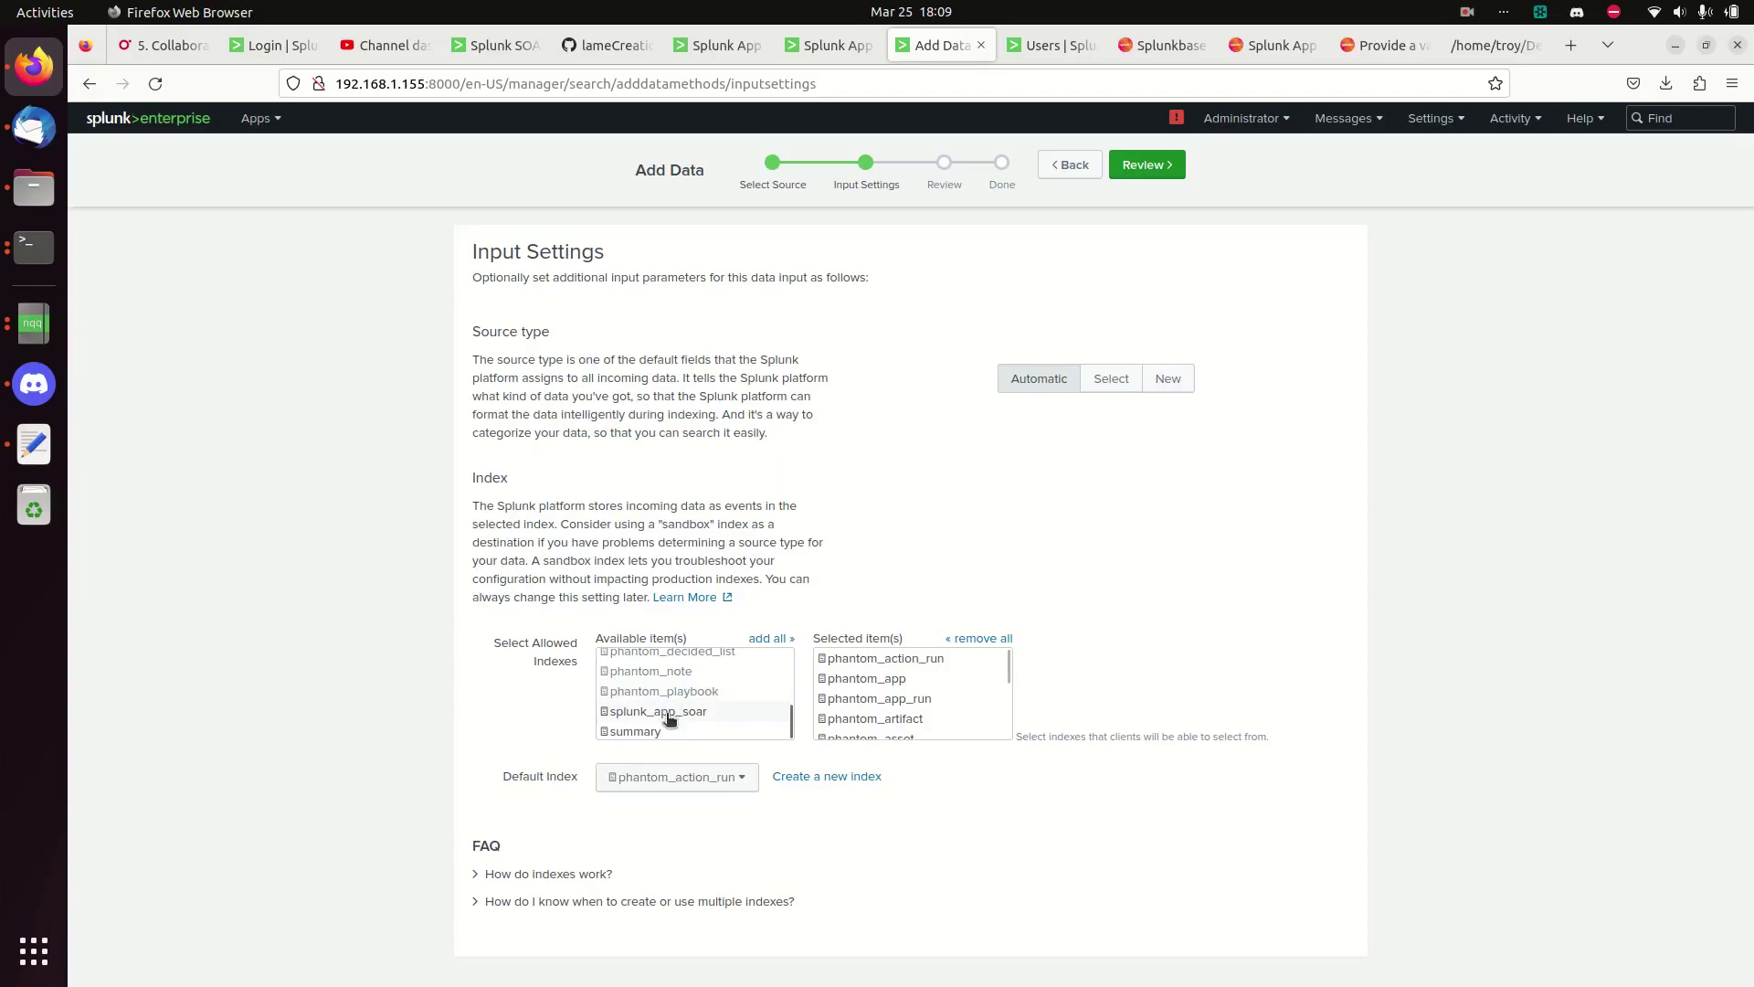
- Allow the os index, then switch to the Splunk App for SOAR tab
scroll(700, 709, down, 1)
scroll(713, 699, up, 5)
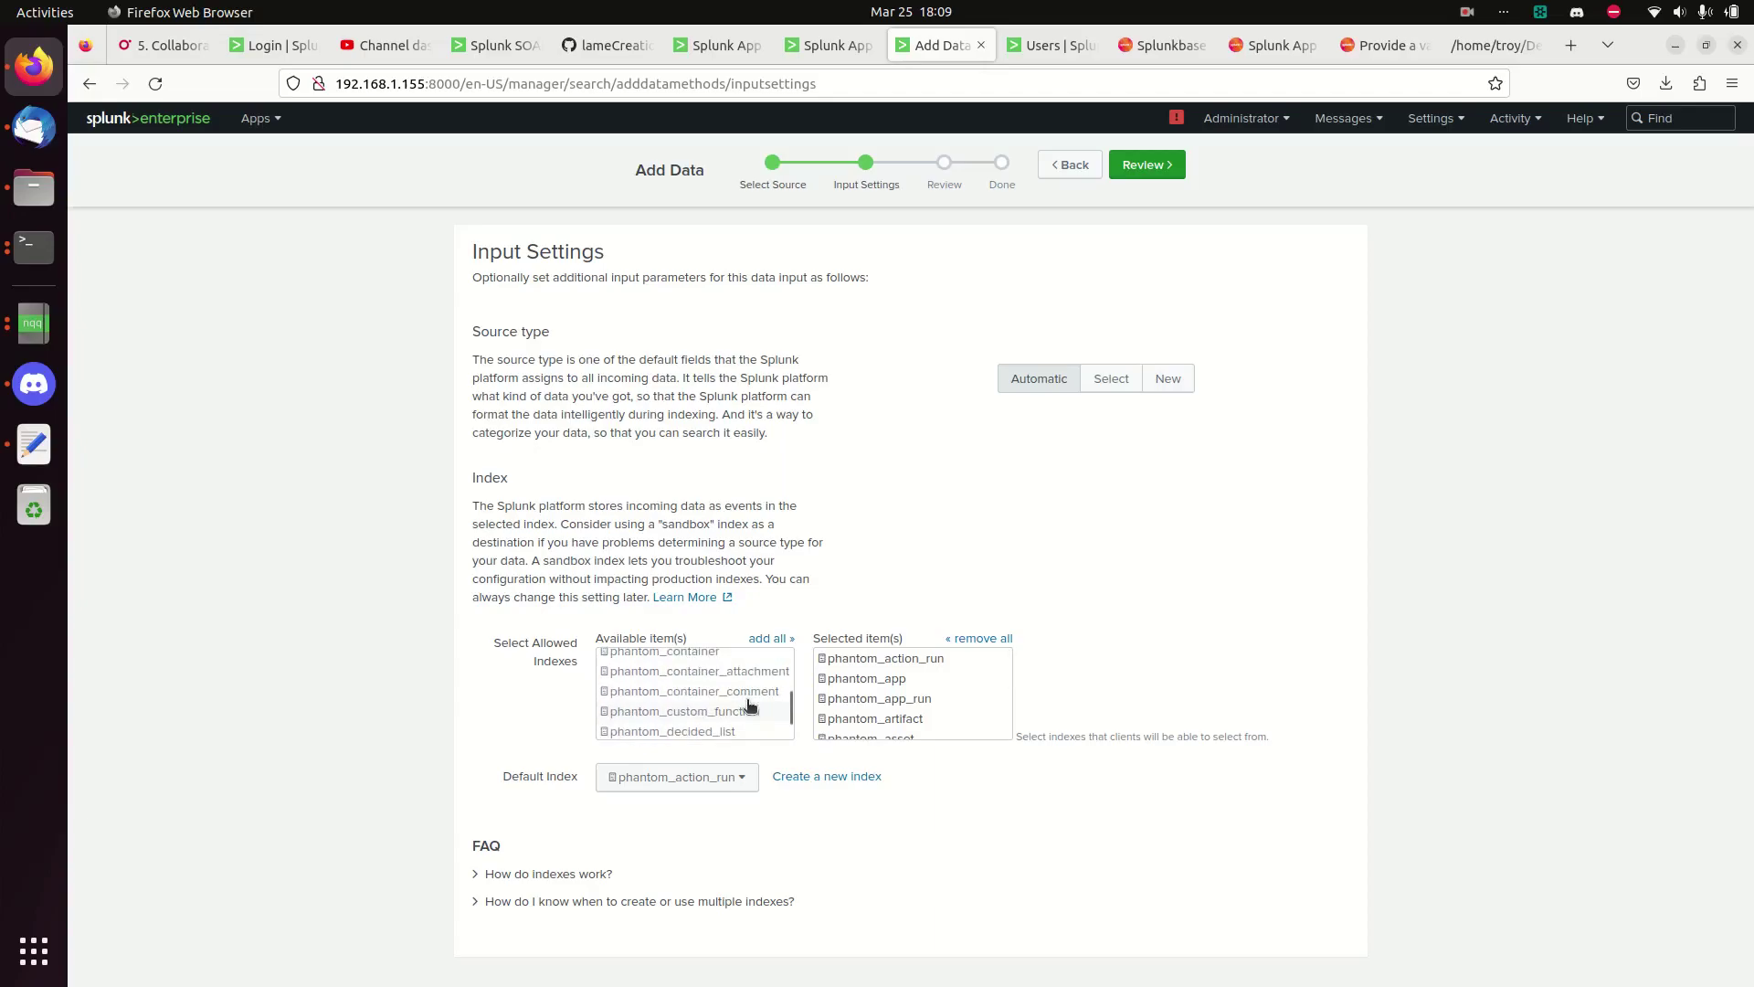
click(649, 694)
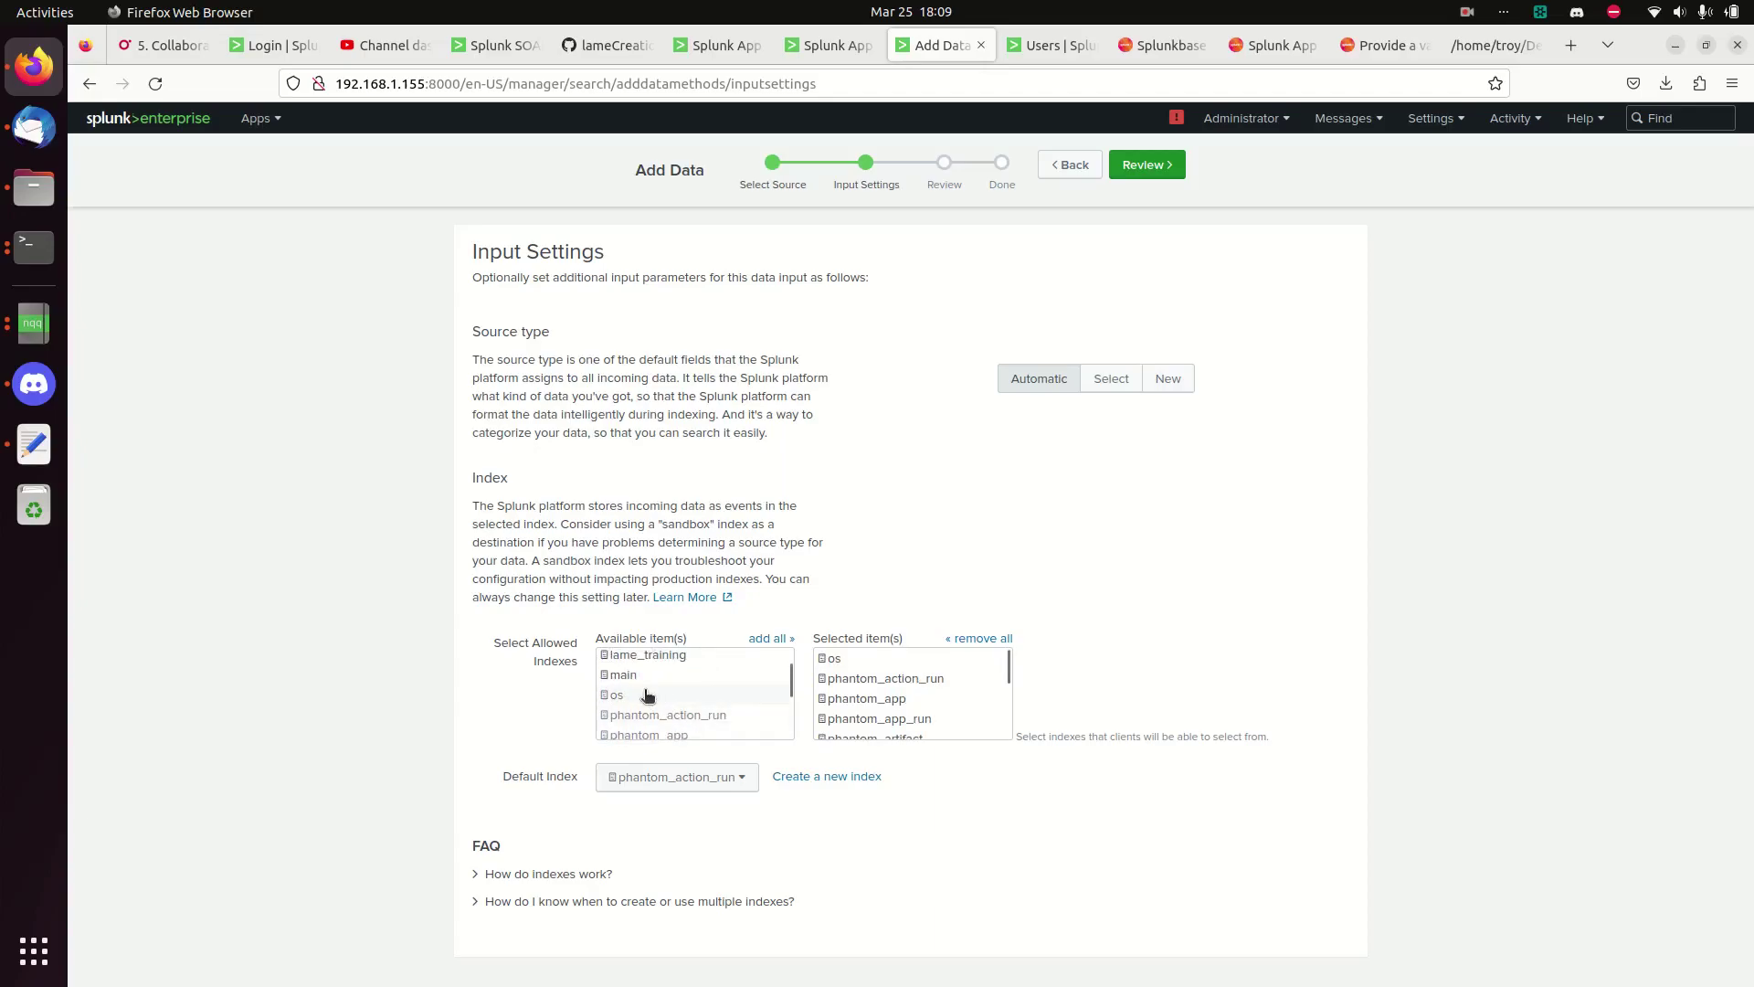
scroll(996, 695, down, 4)
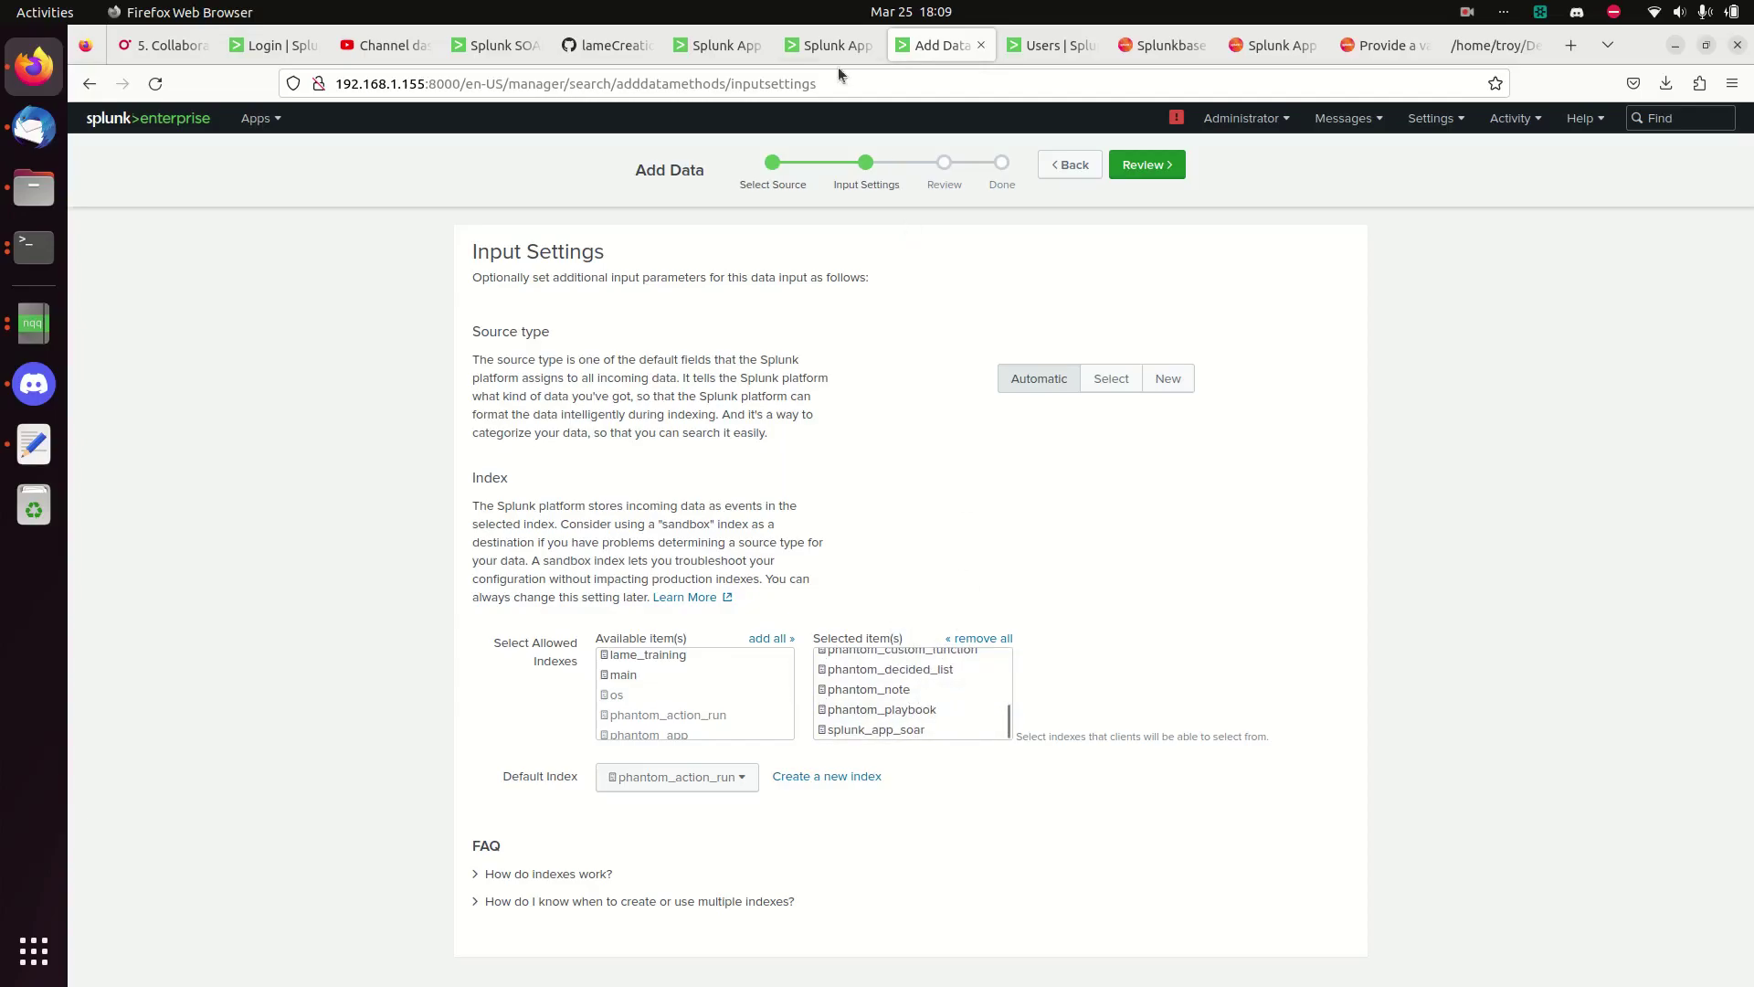
click(826, 46)
- Reopen Create Indexes, cancel the prompt, and return to the Add Data Input Settings step
click(472, 527)
click(372, 607)
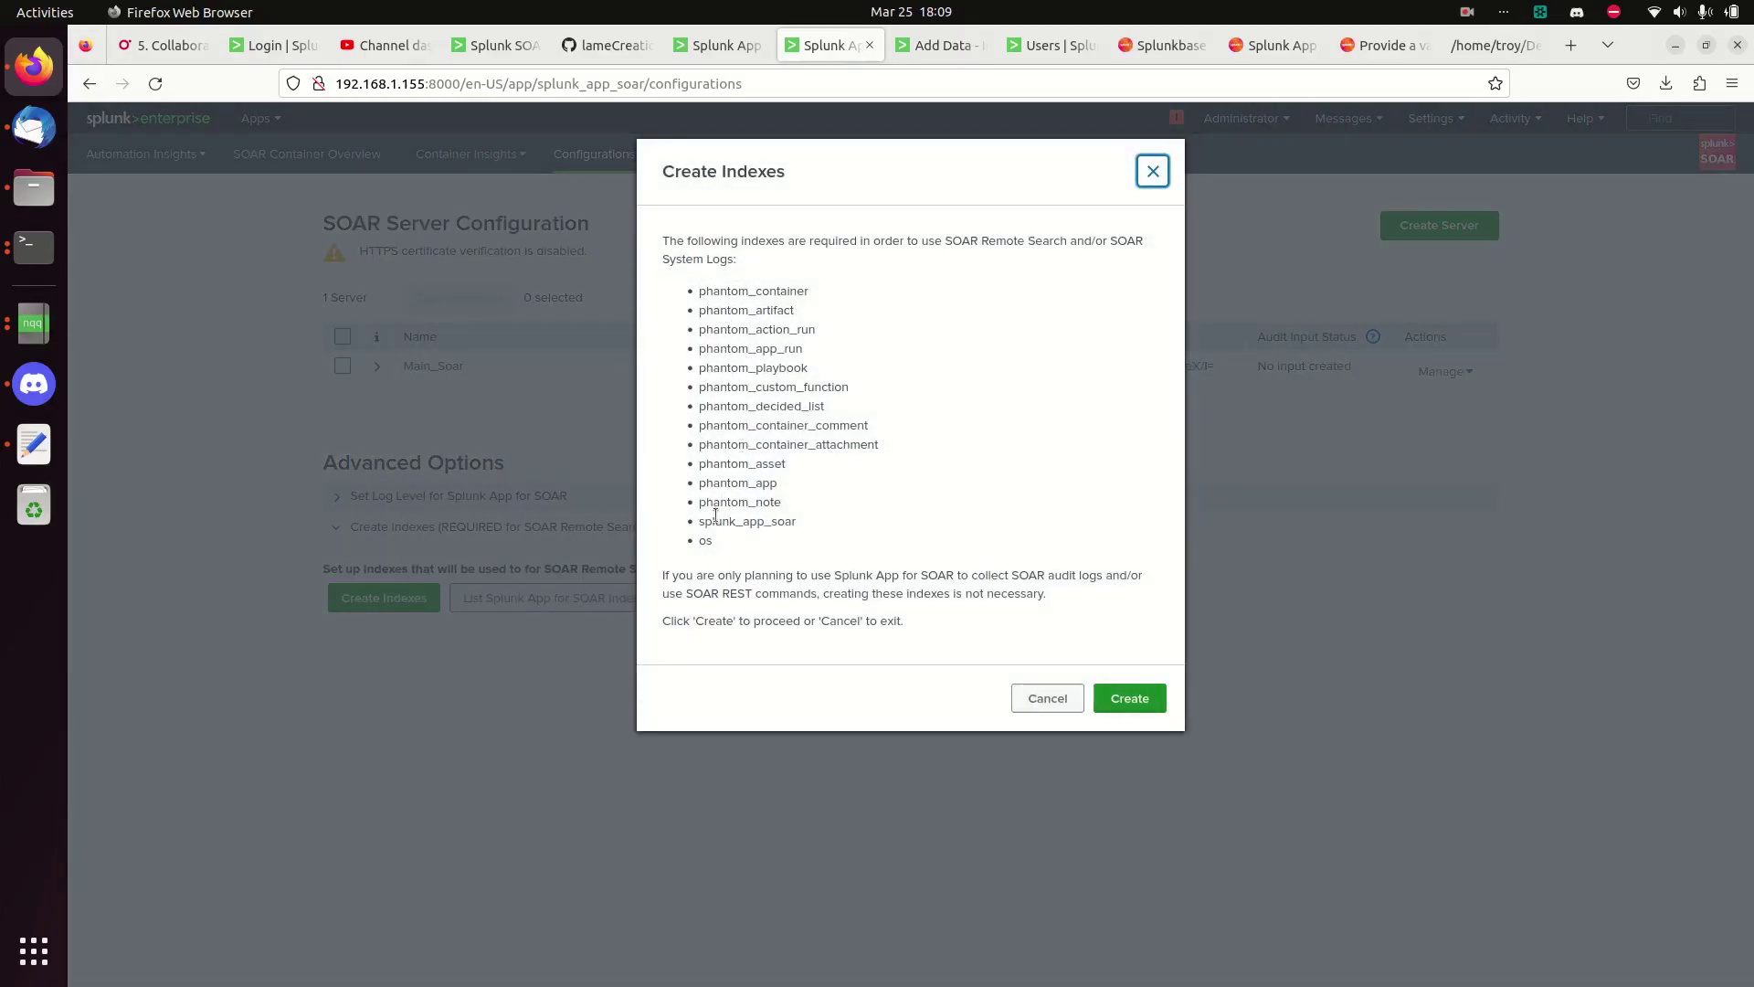
click(1058, 710)
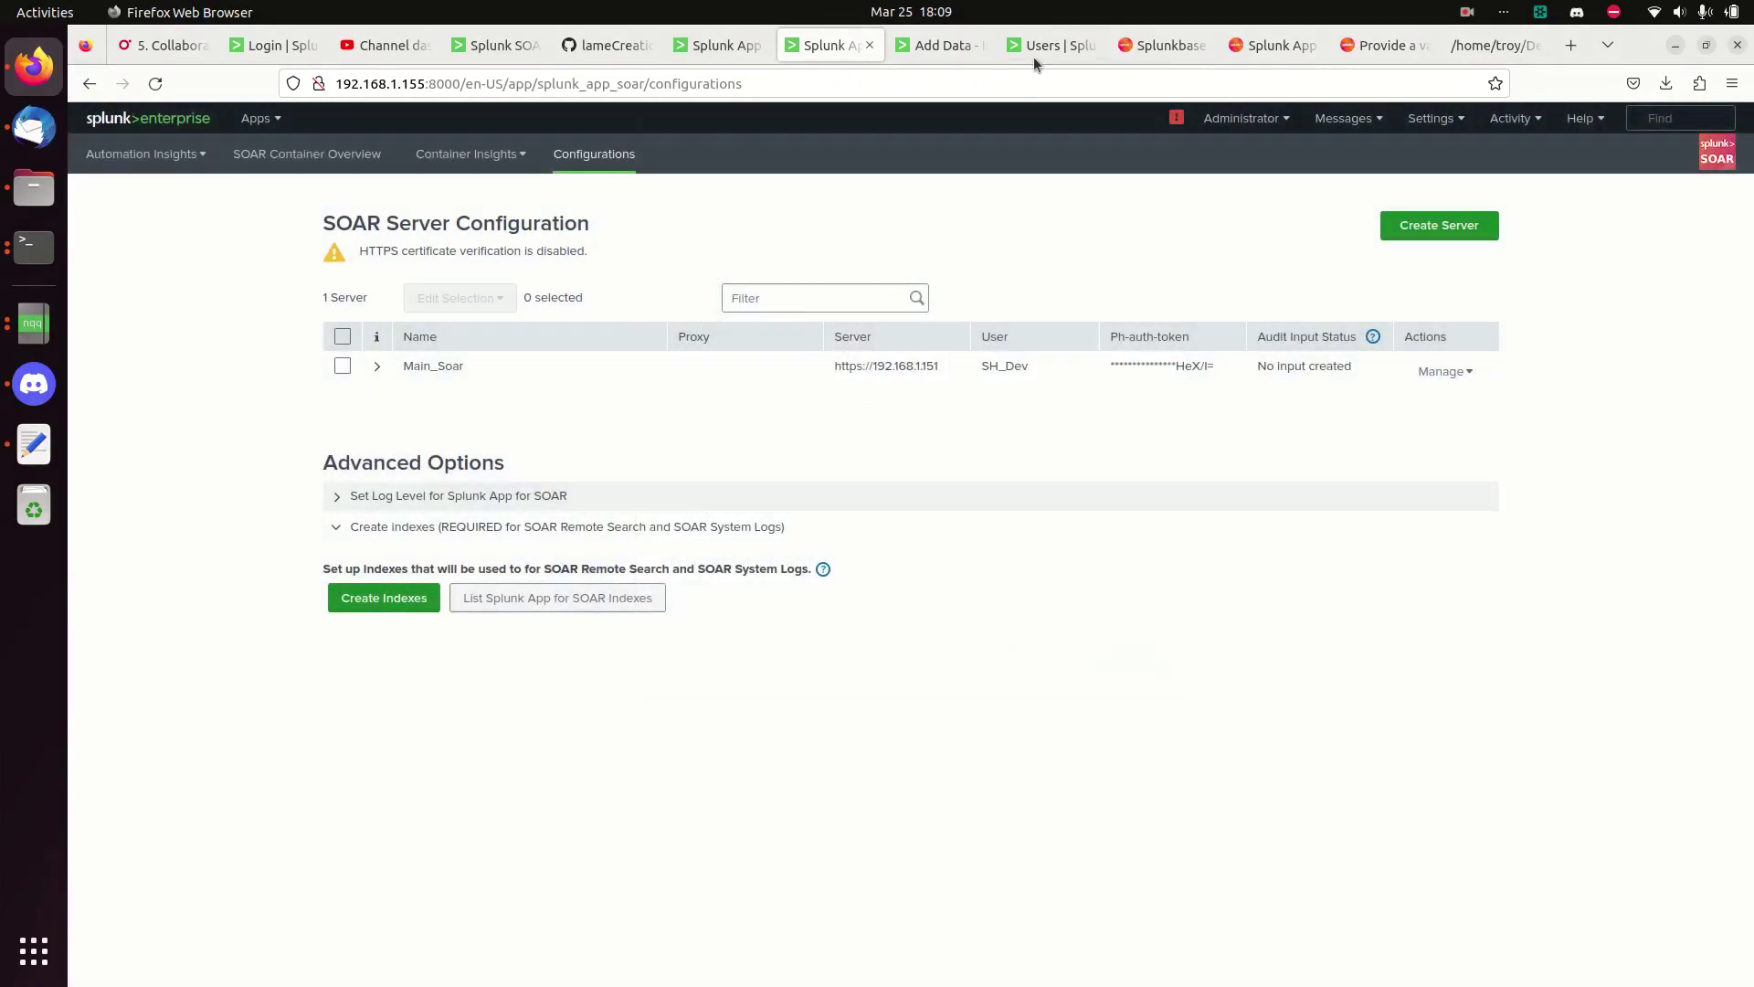
click(962, 52)
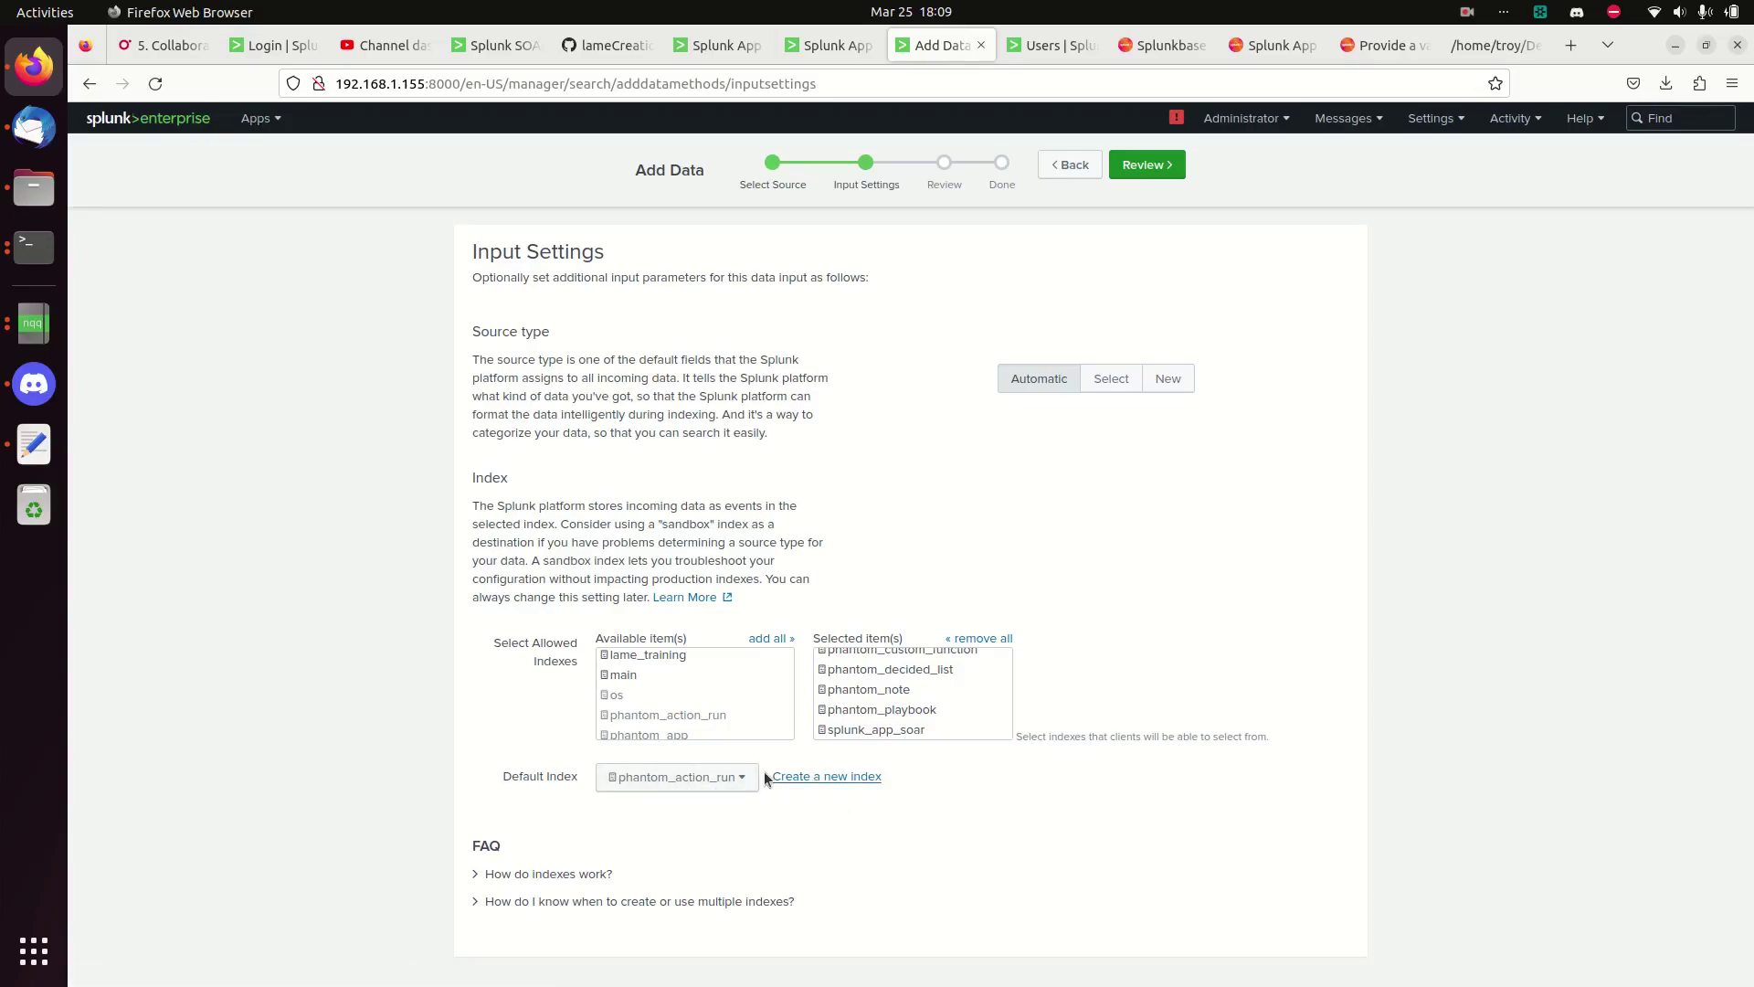
- Review and submit the Soar_collection HEC token, then select its token value for copying
click(1141, 168)
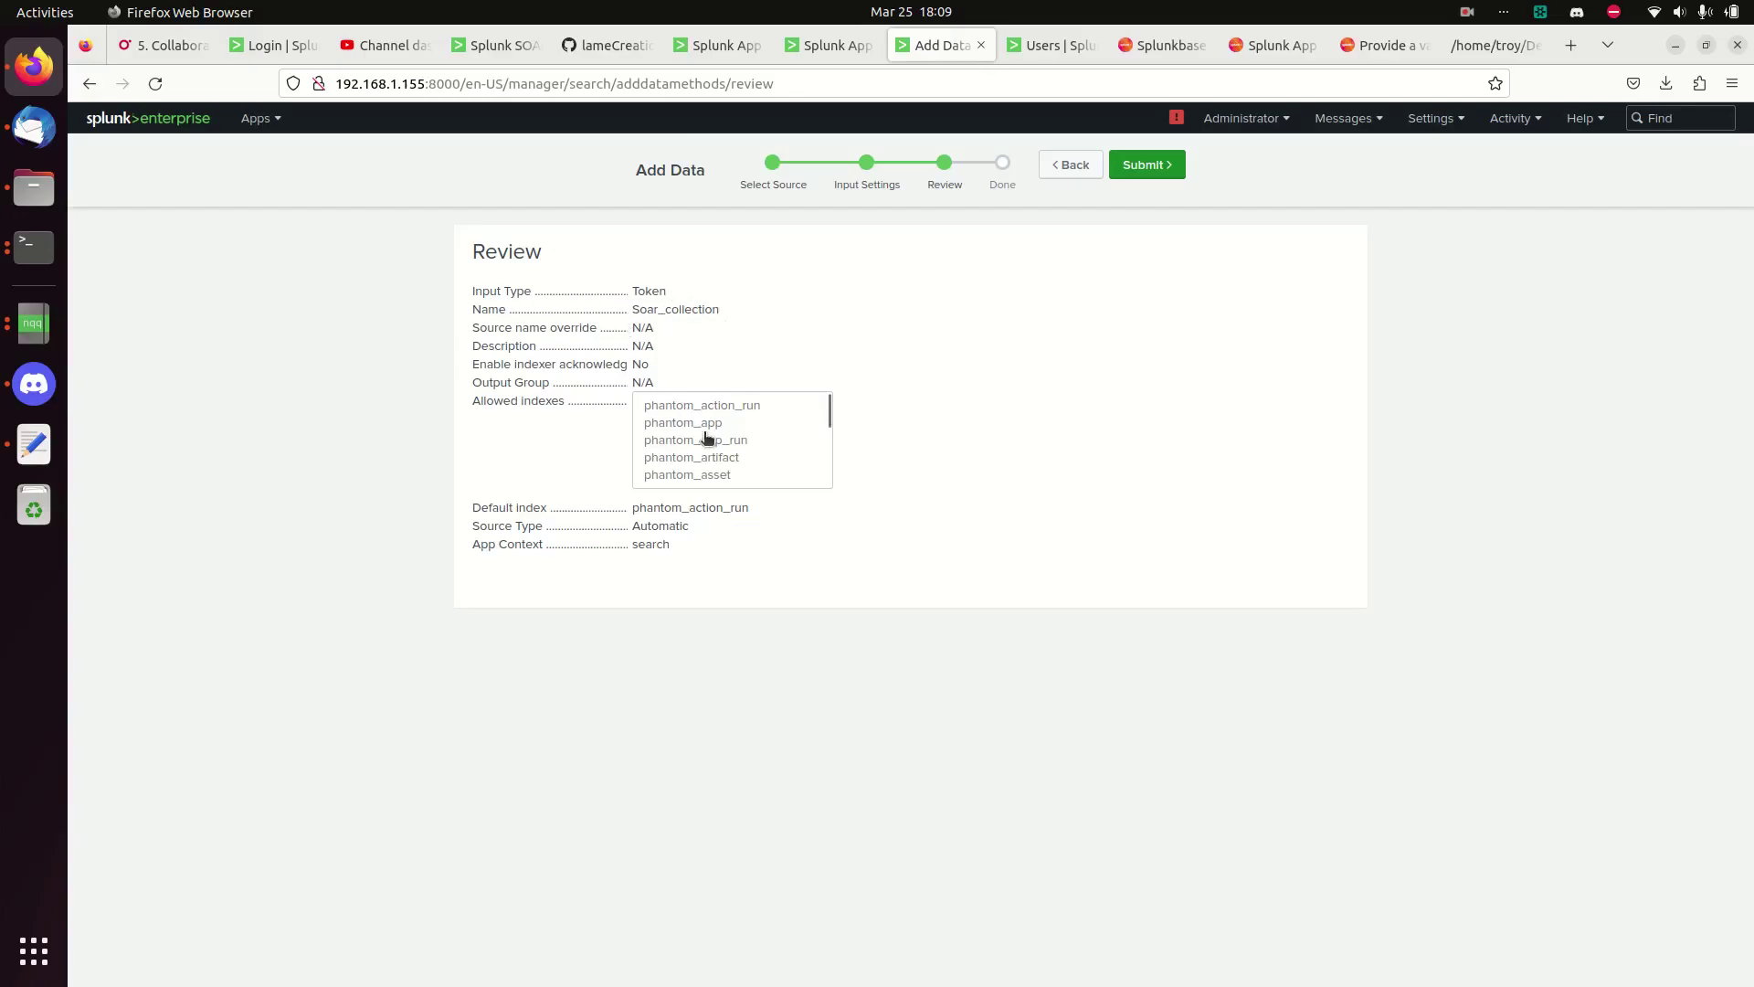
click(1147, 166)
triple_click(629, 335)
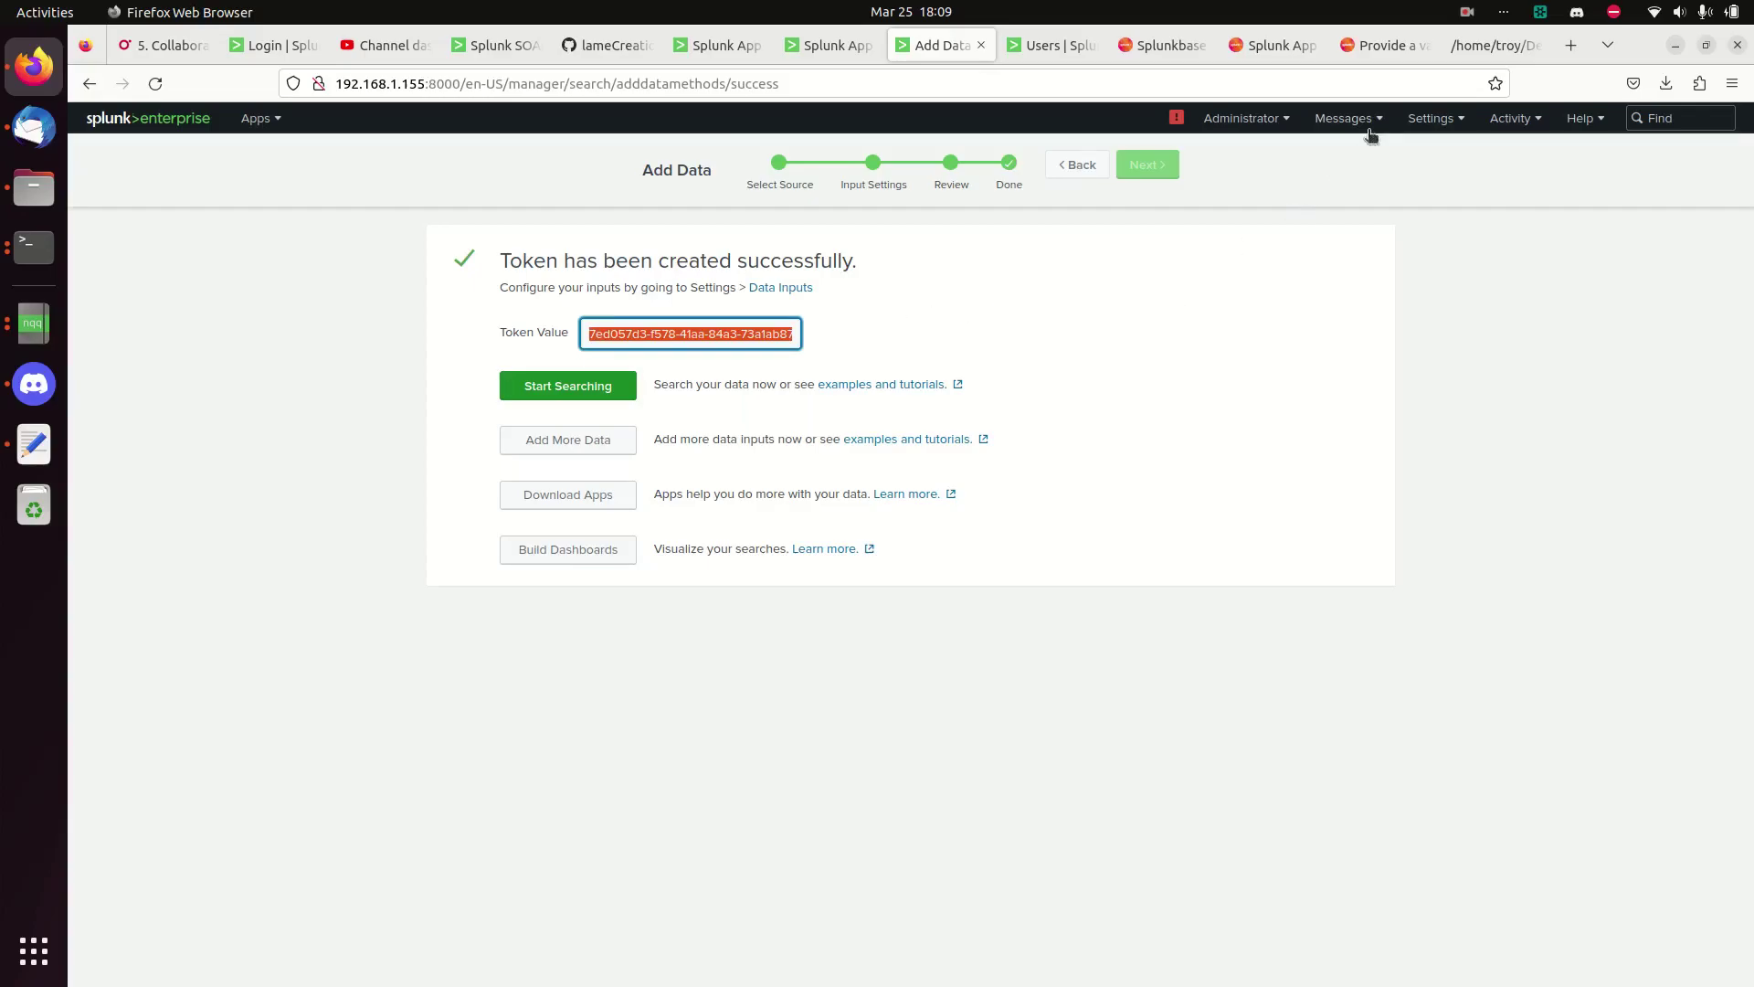
- Go to Settings > Data inputs > HTTP Event Collector and view Global Settings without changes
click(1431, 119)
click(1521, 193)
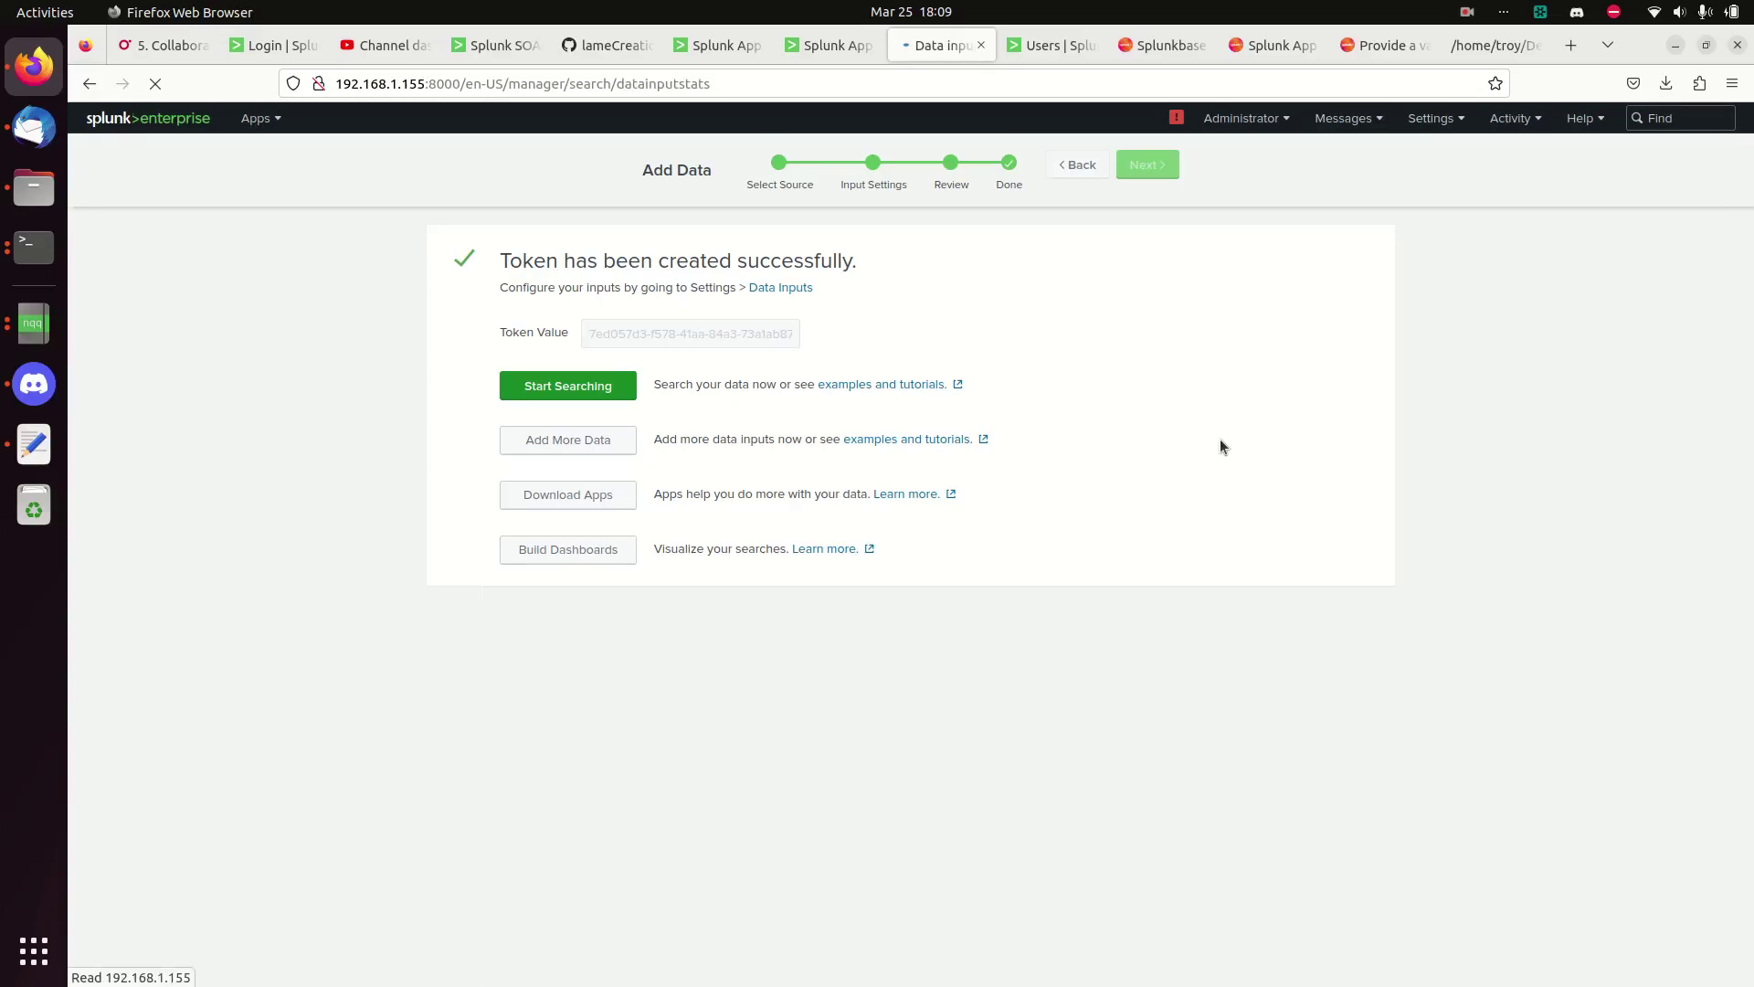
click(578, 383)
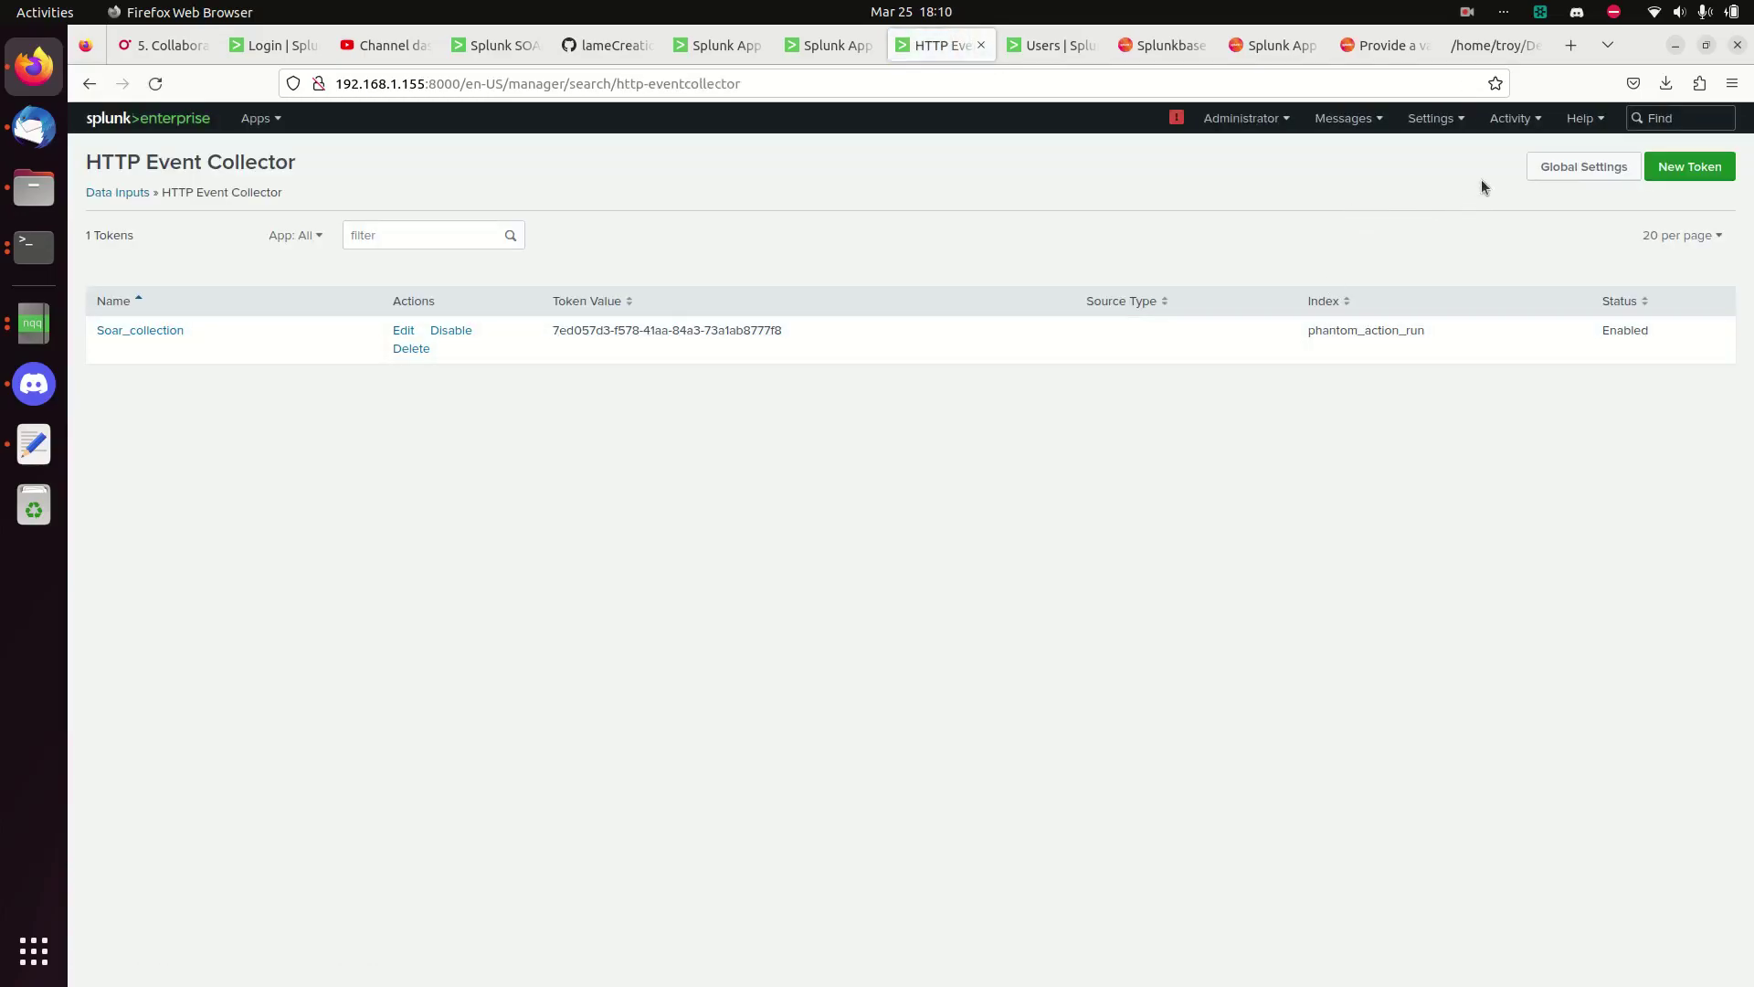
click(1551, 167)
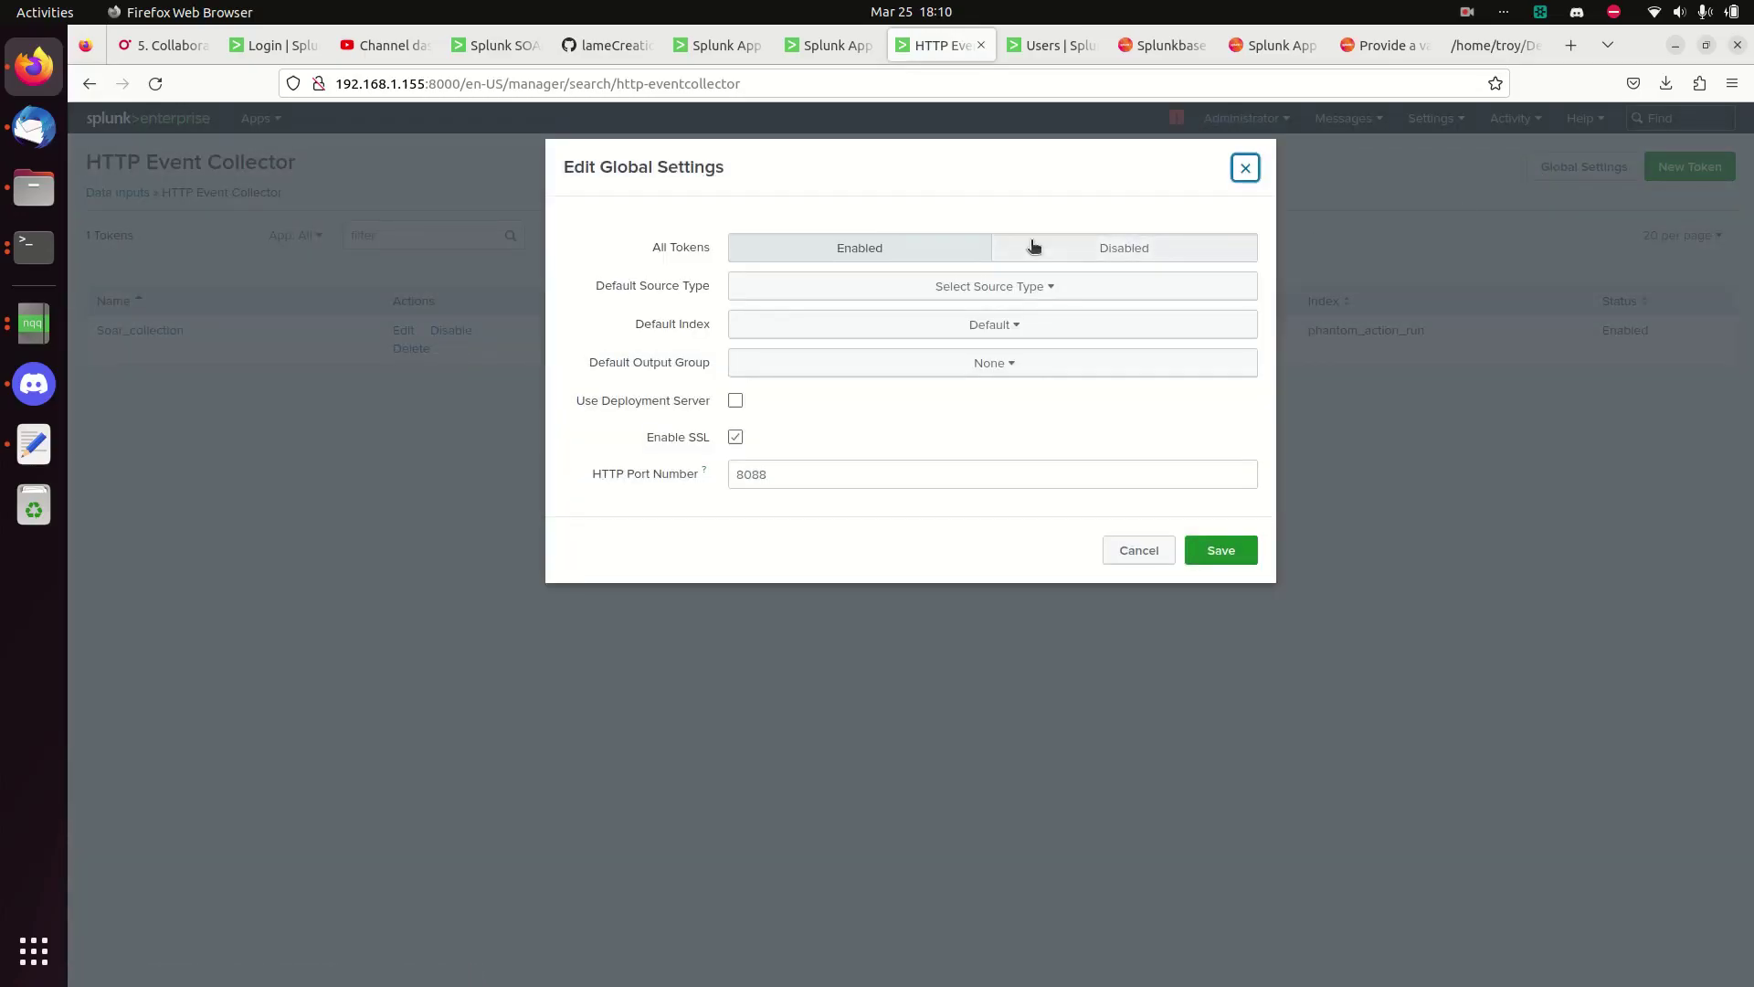
click(1128, 558)
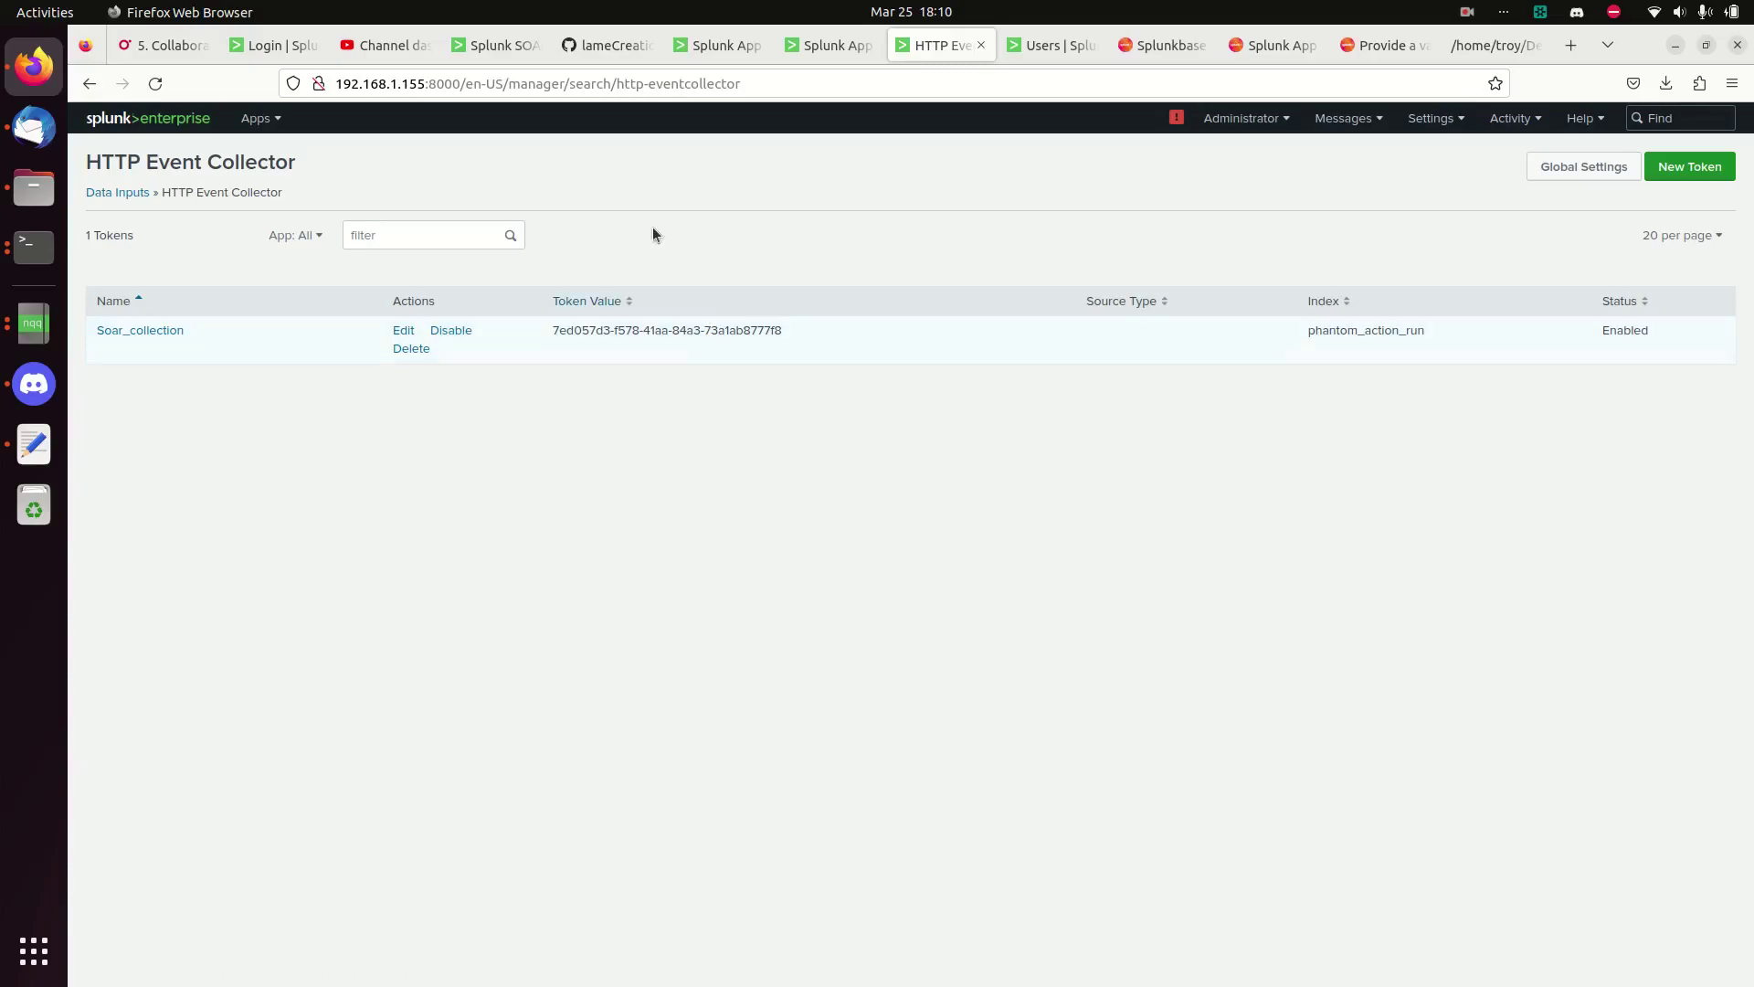
- Paste the HEC token into SOAR, set REST Port 8089 and HEC Port 8088, and test the connection
click(496, 46)
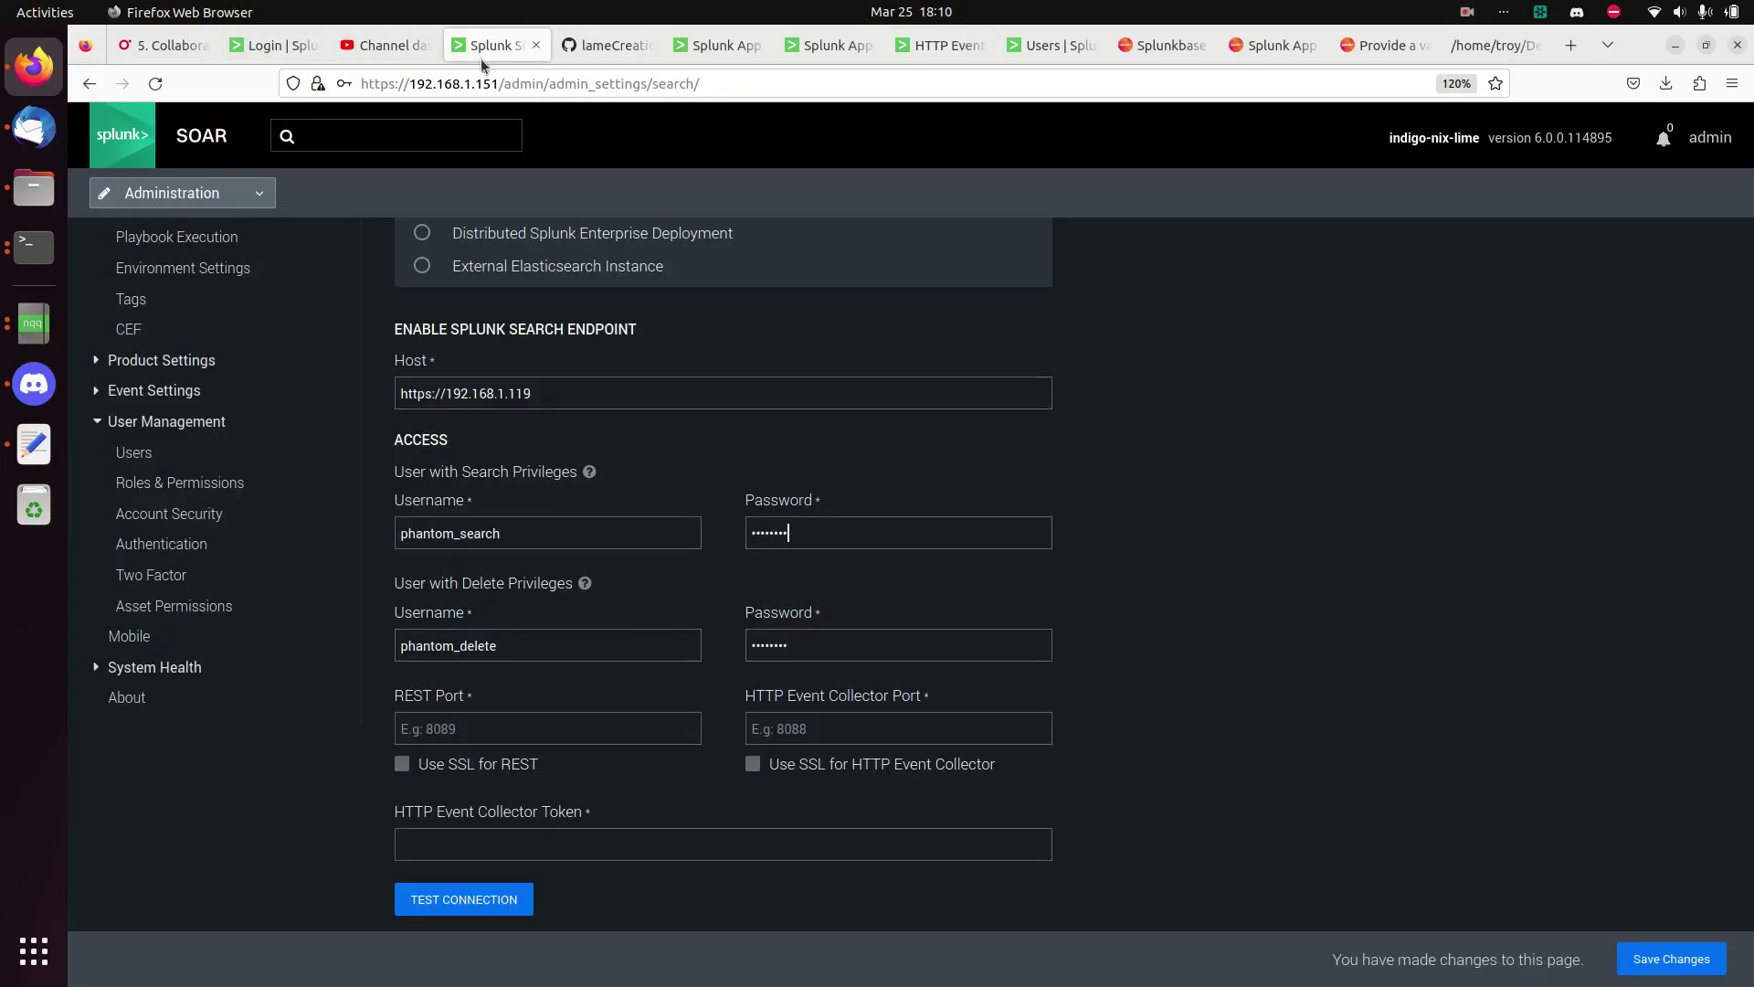
click(548, 845)
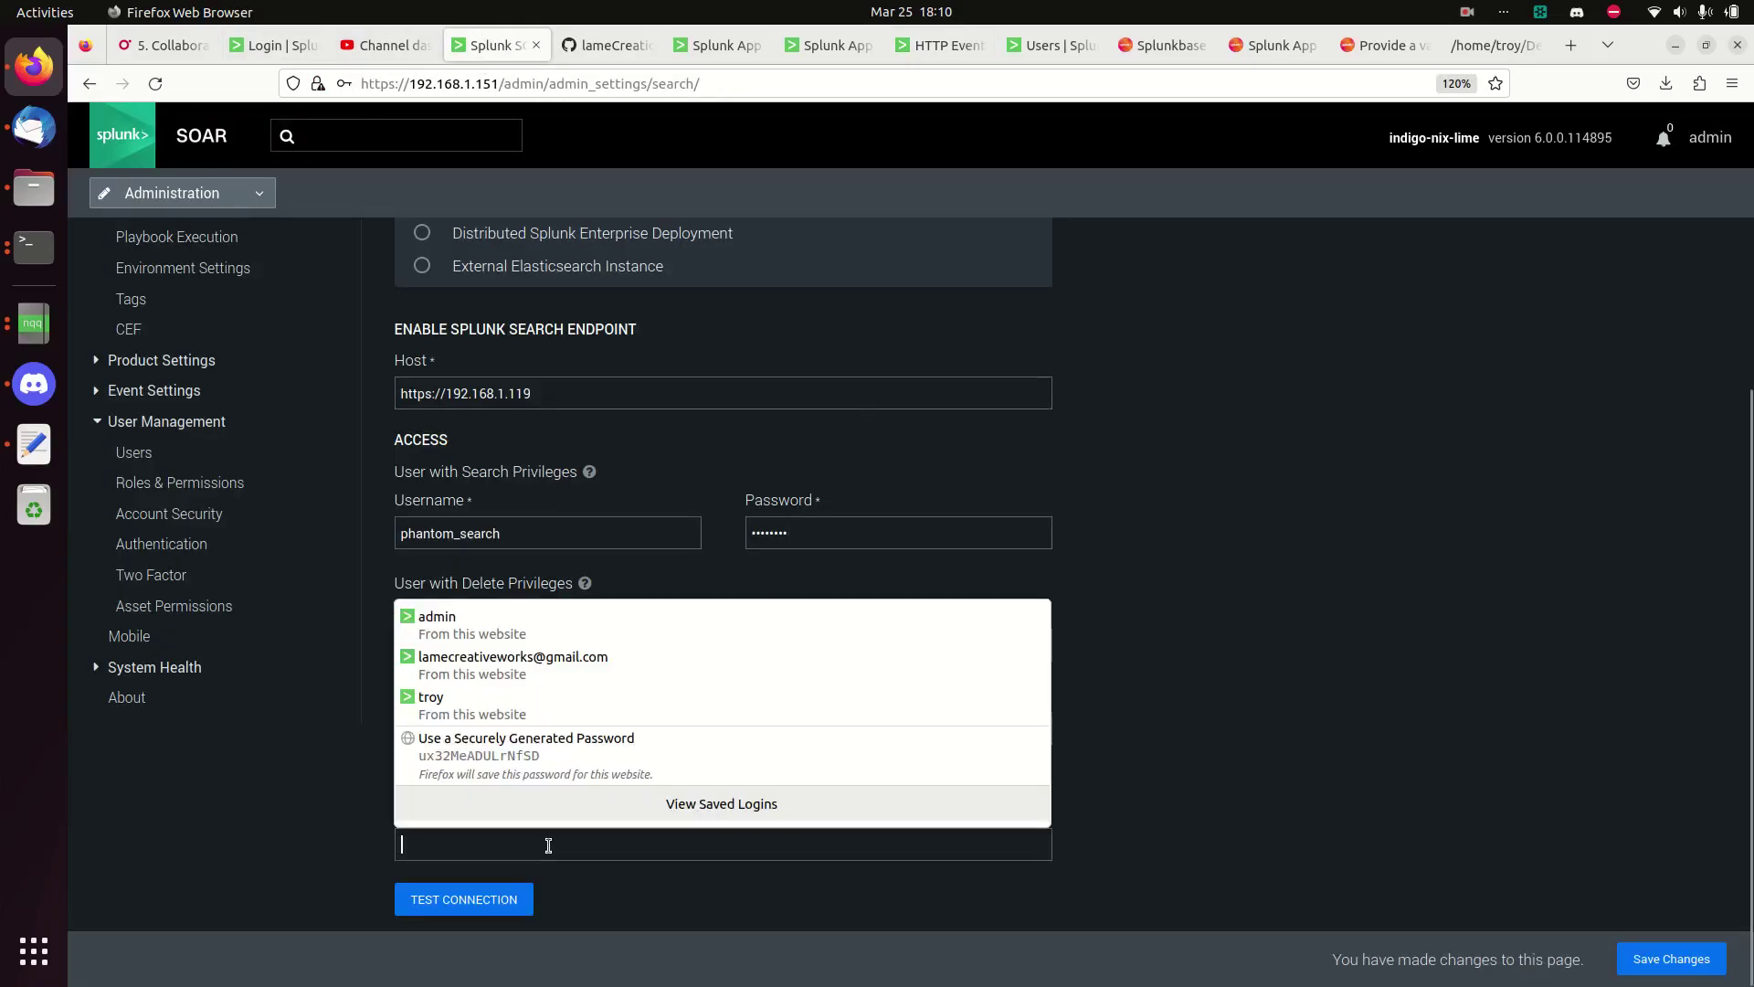
key(ctrl+v)
click(560, 730)
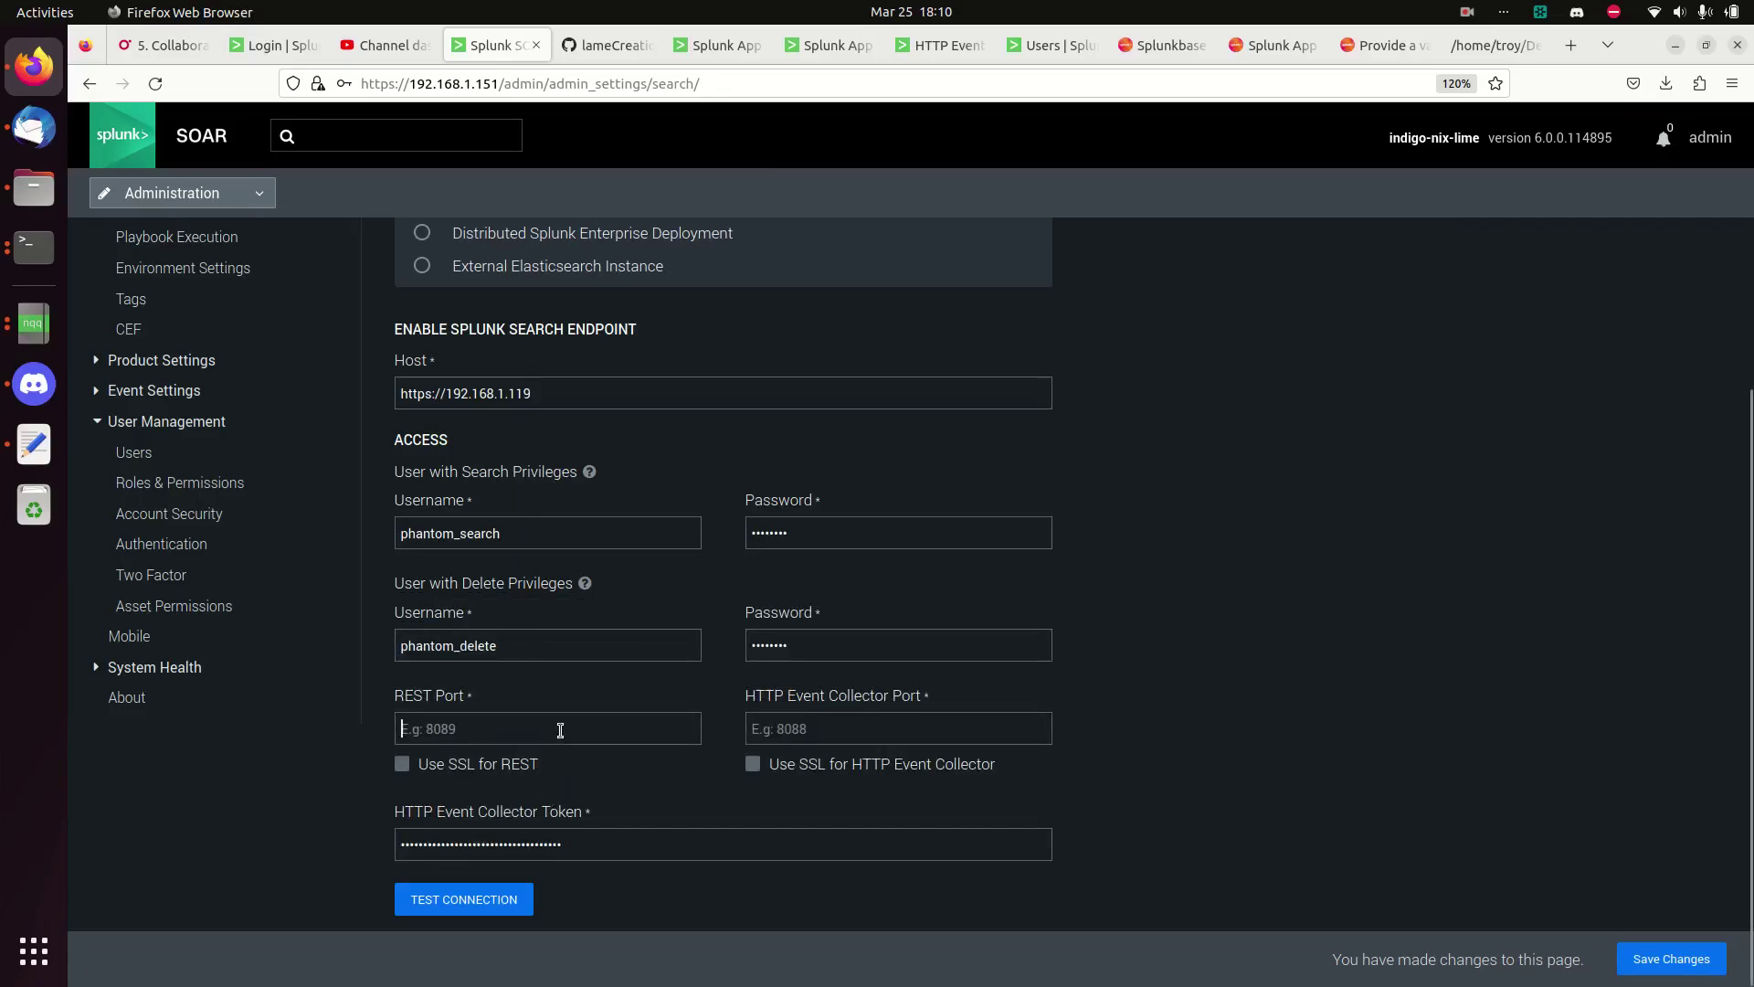
text(80)
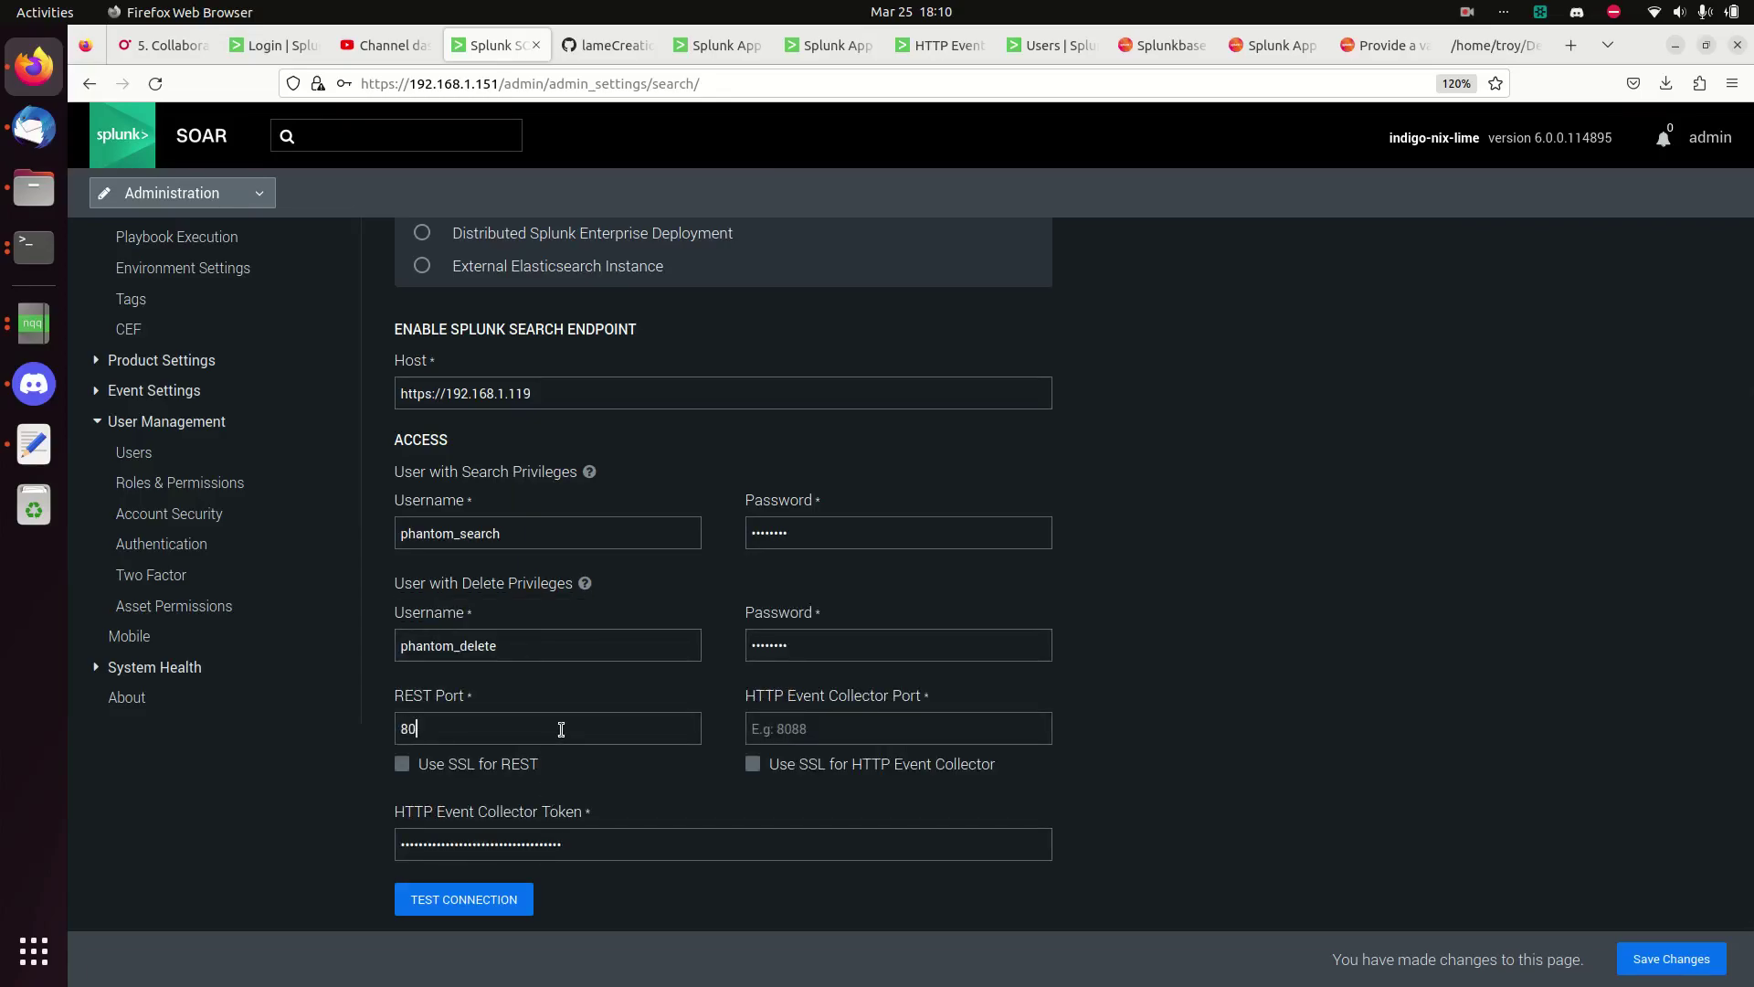
text(898088)
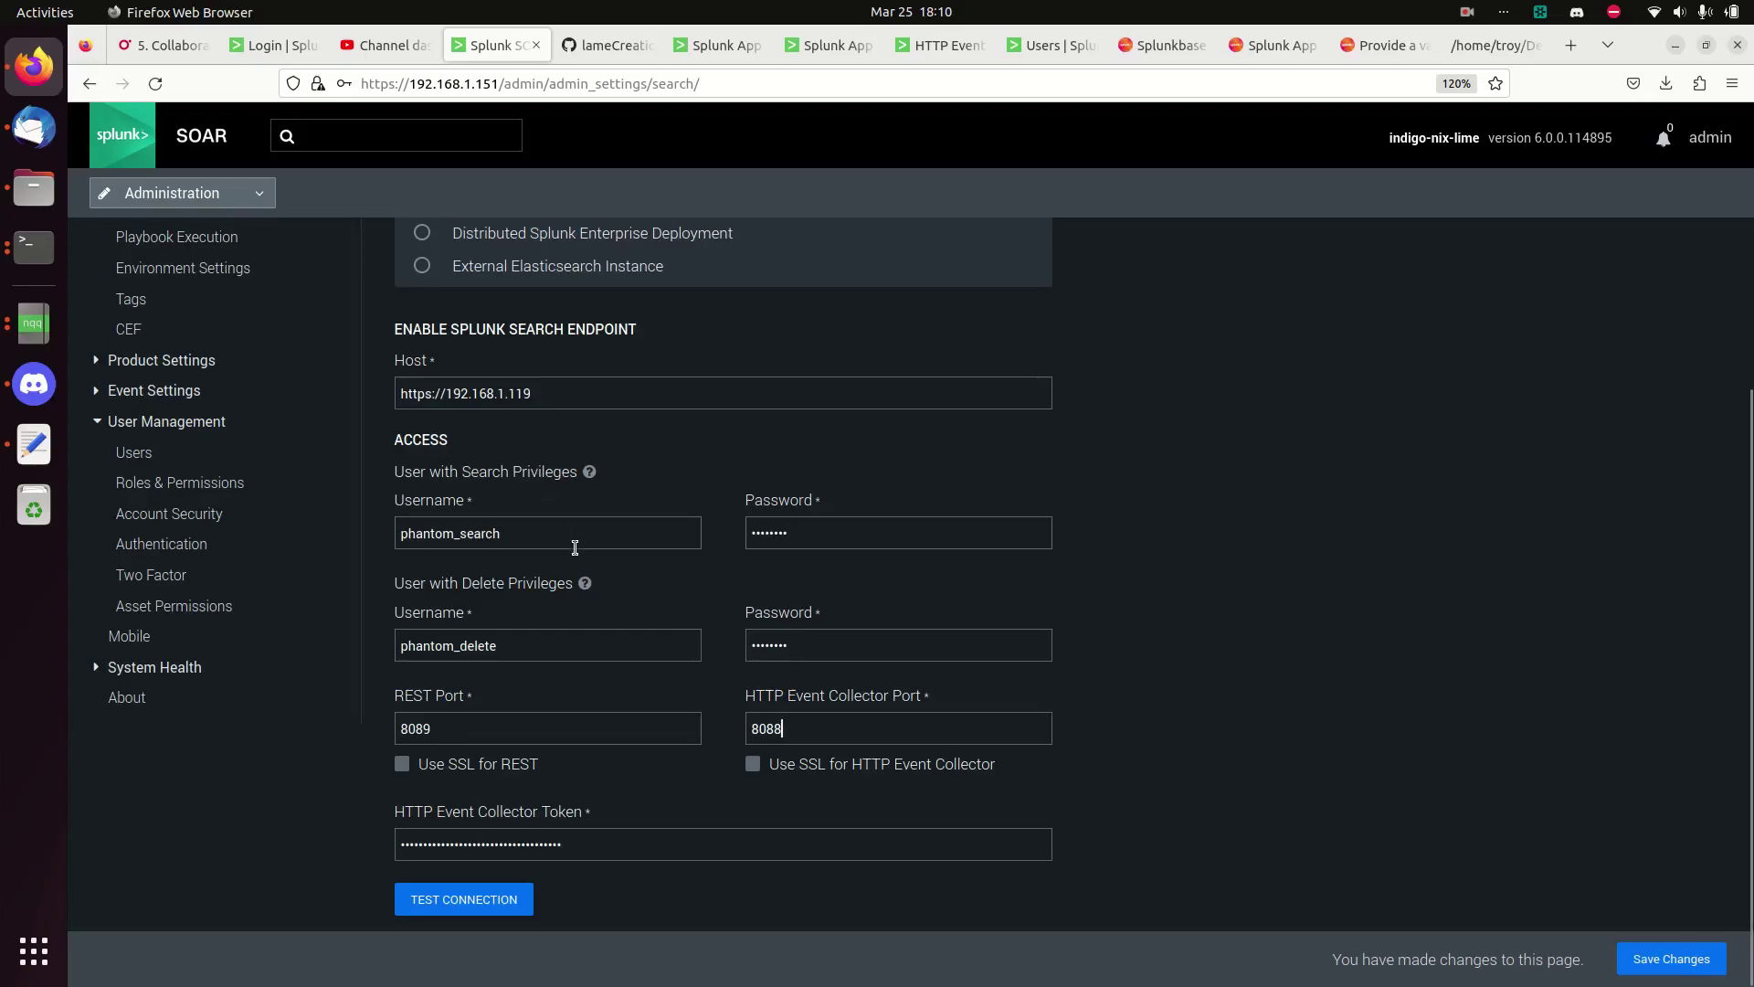
triple_click(420, 394)
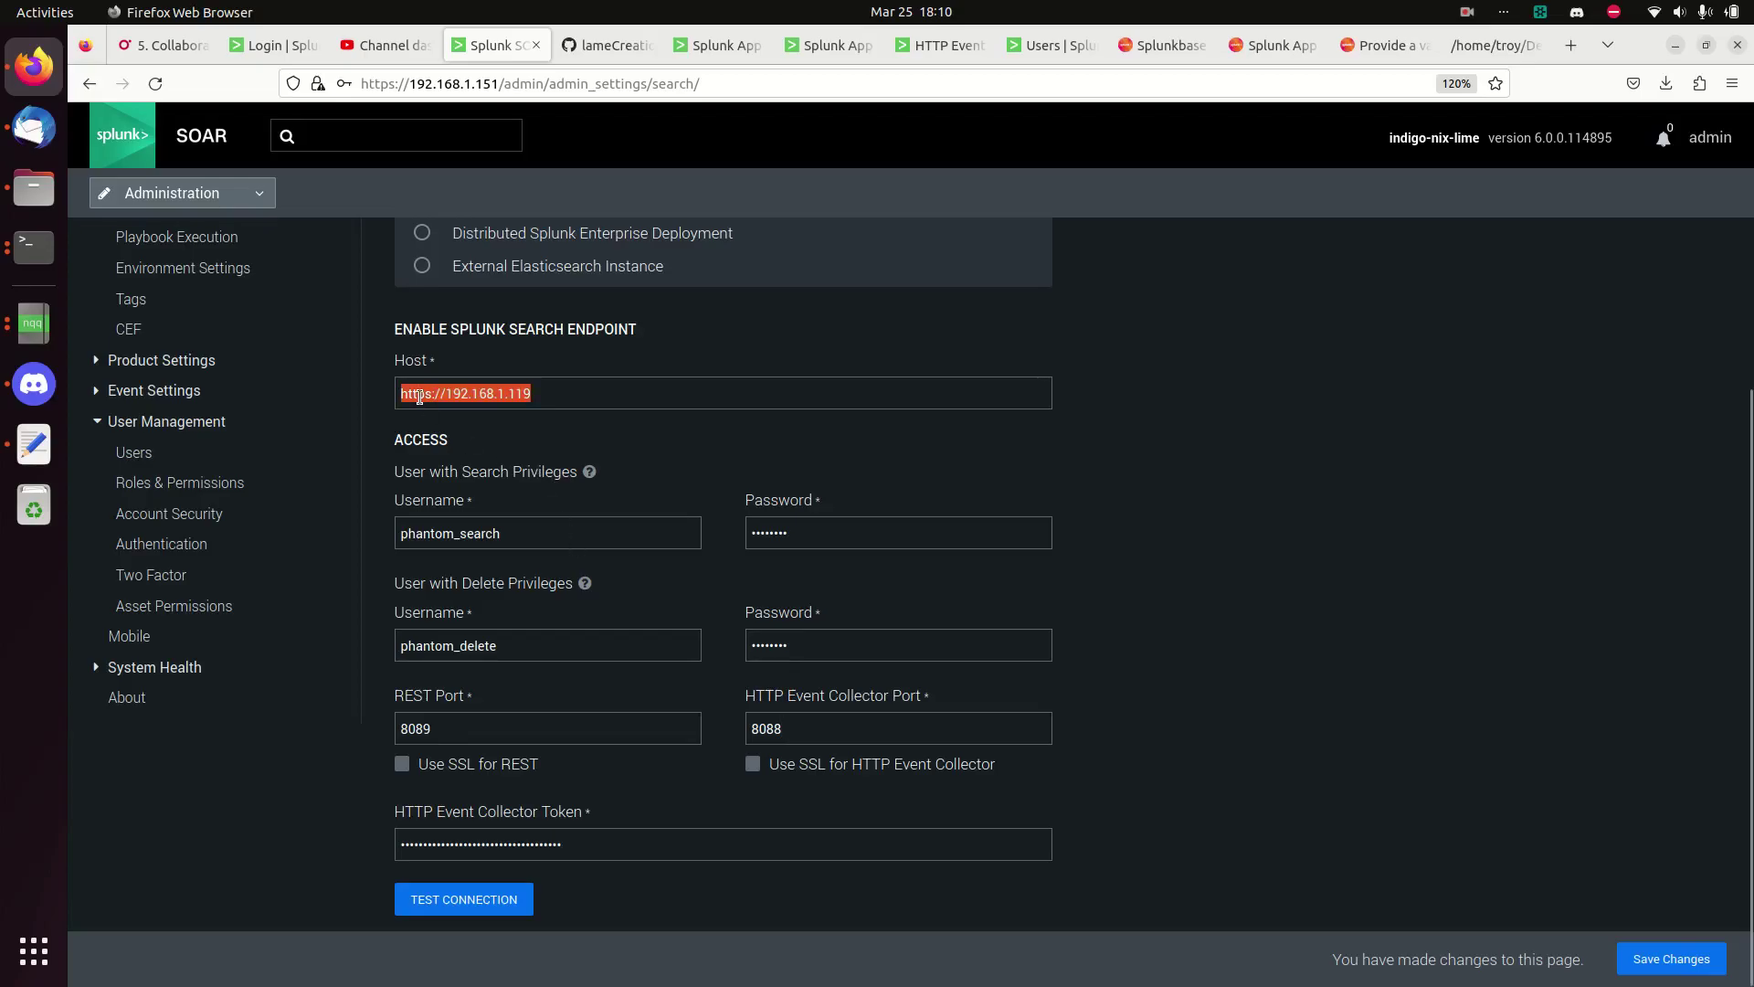
key(End)
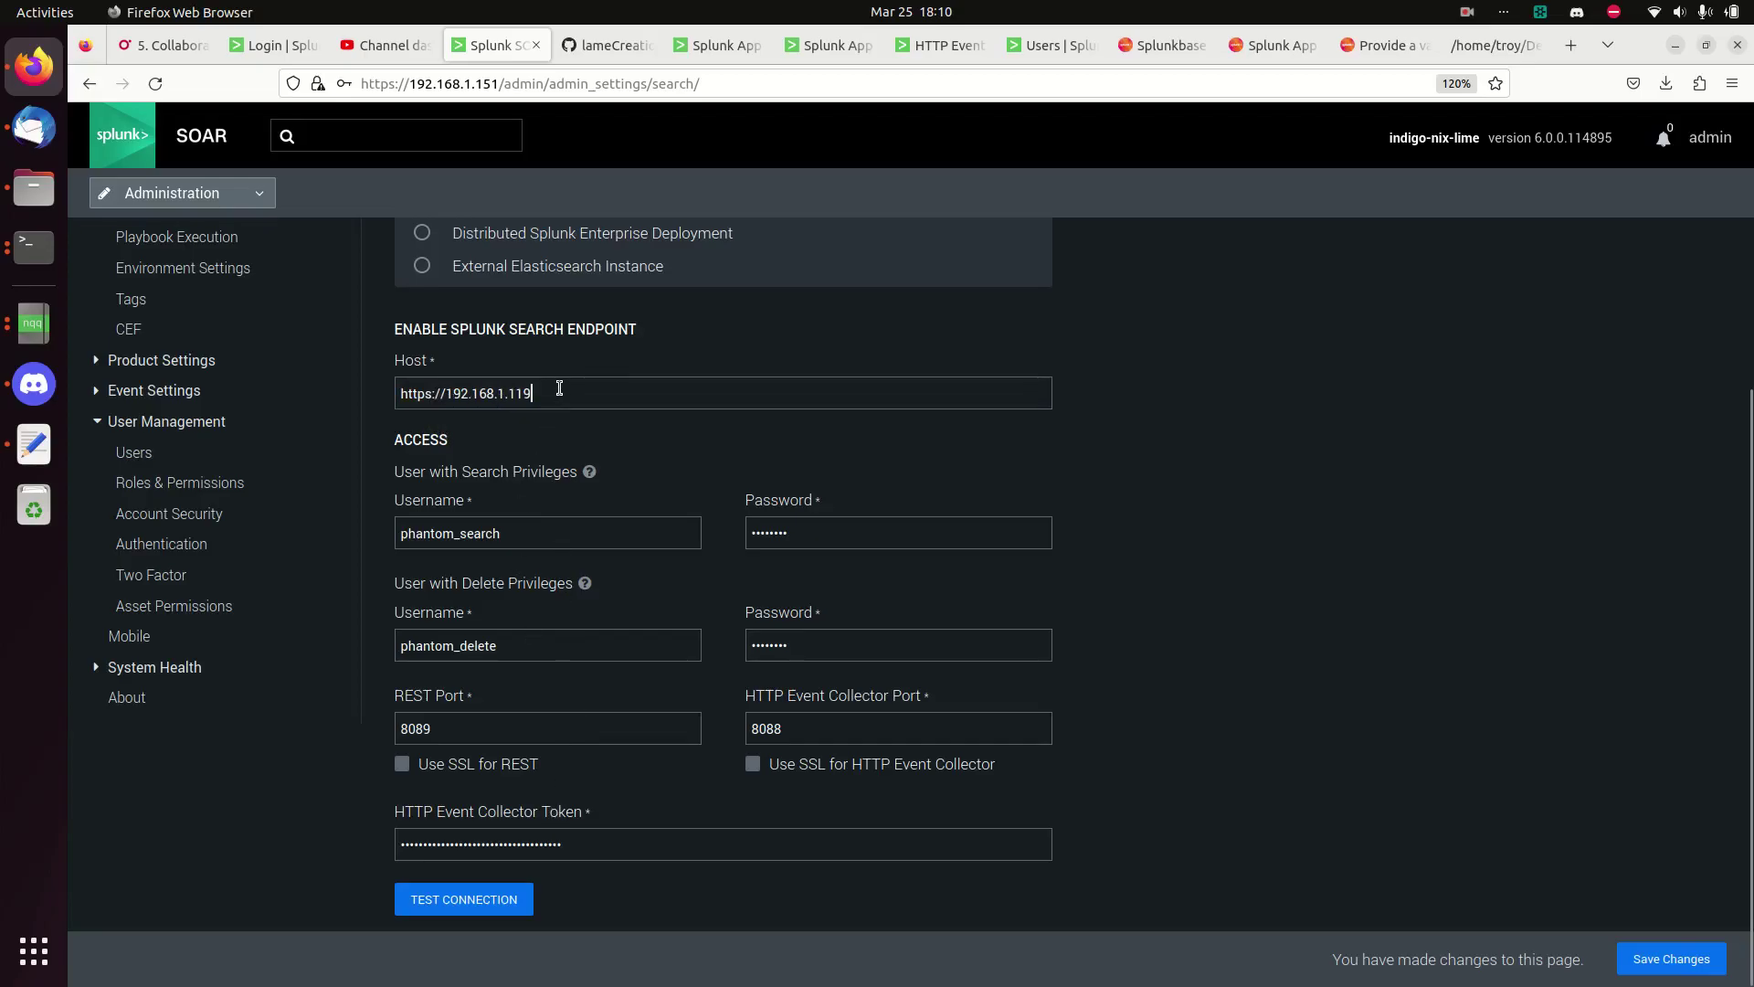
click(503, 900)
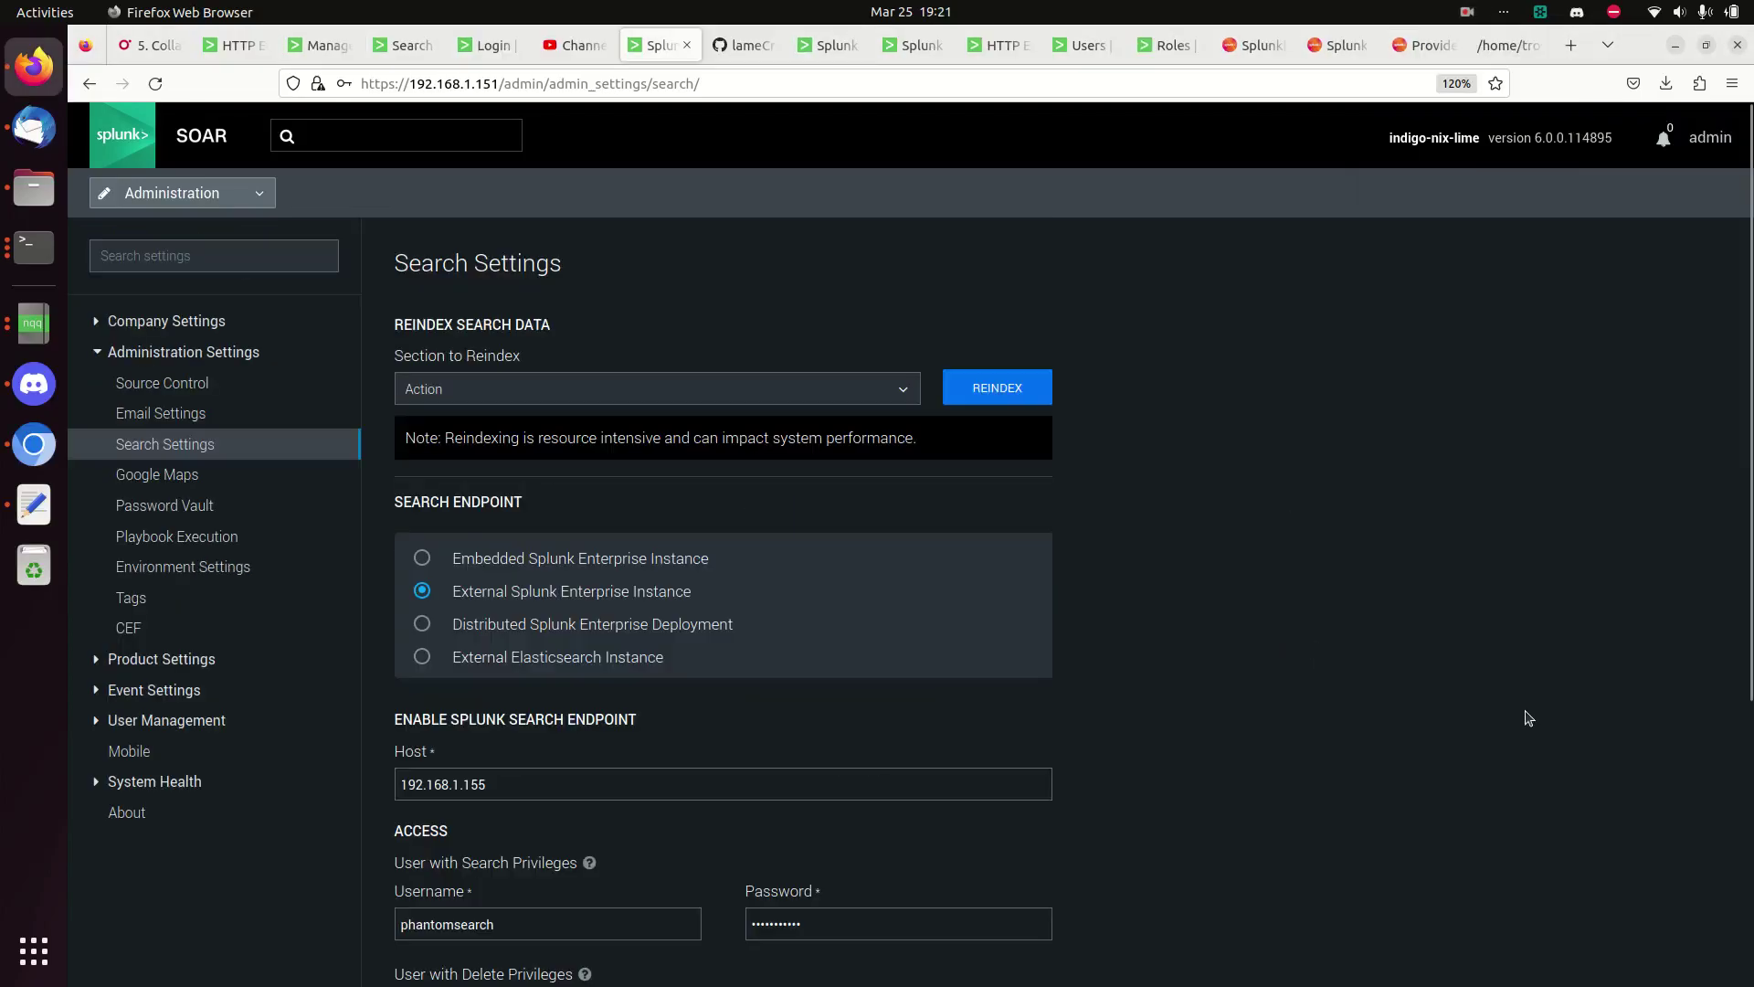
- Review the SOAR search settings: phantomdelete user, SSL on for REST 8089 and HEC 8088
scroll(1515, 710, down, 5)
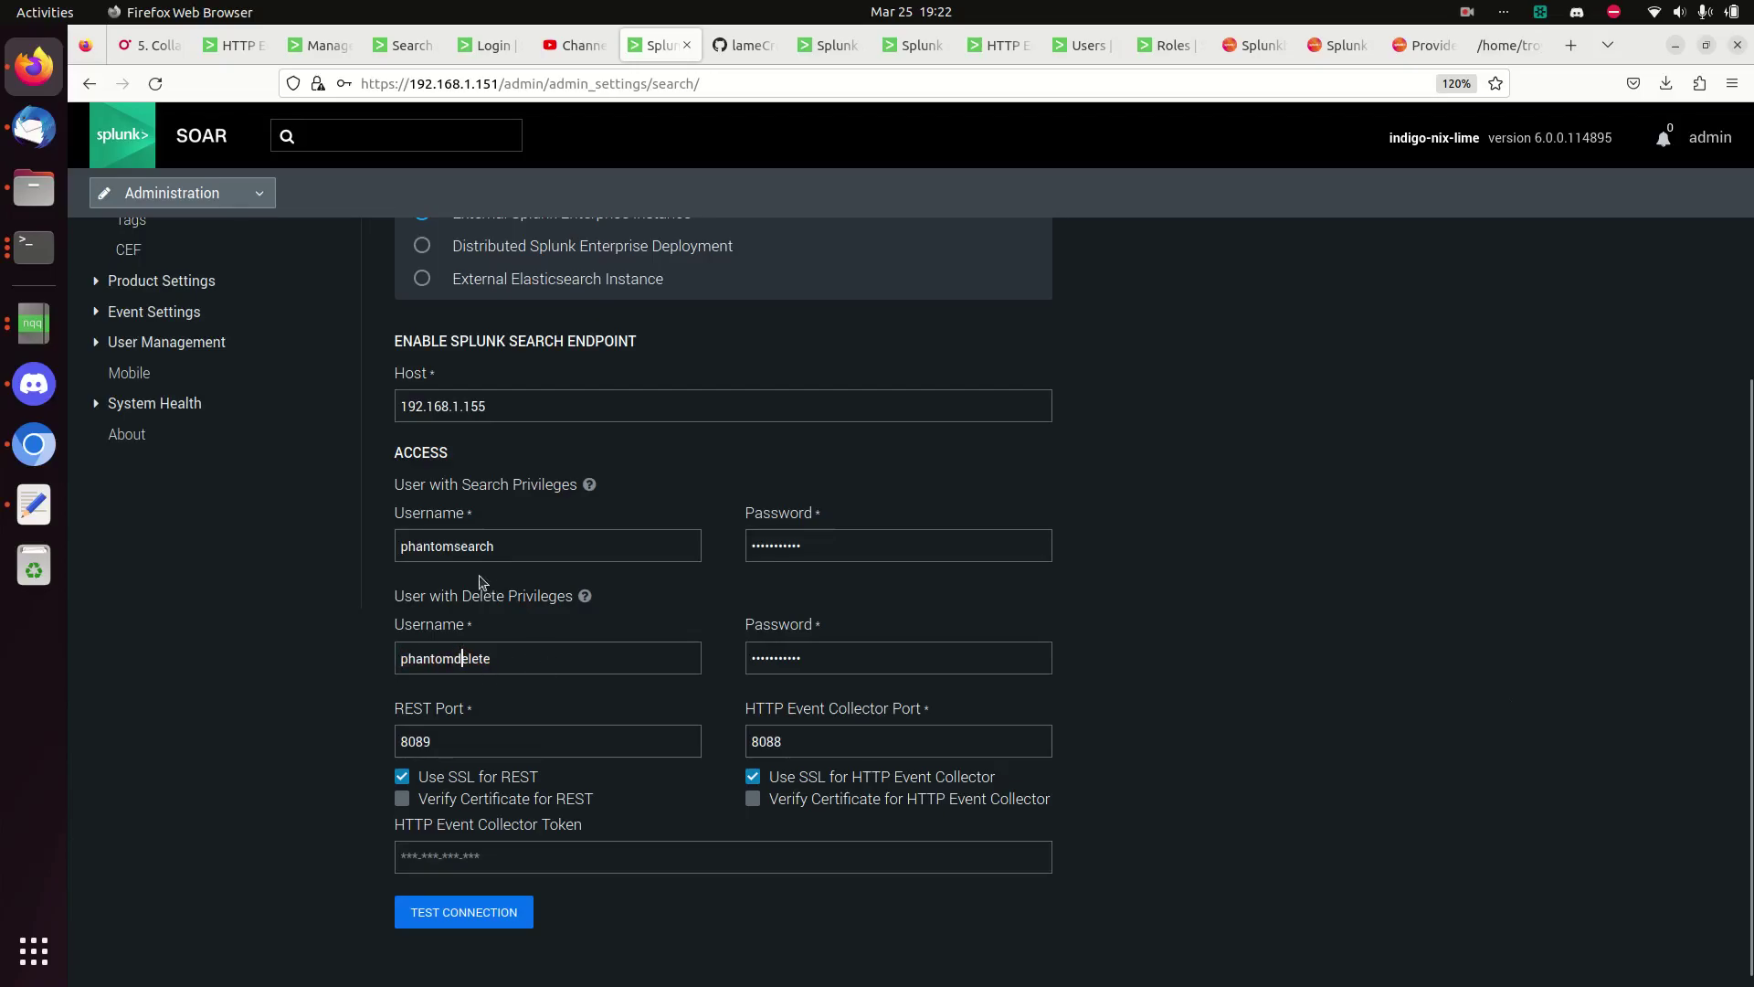
click(475, 658)
scroll(656, 763, down, 1)
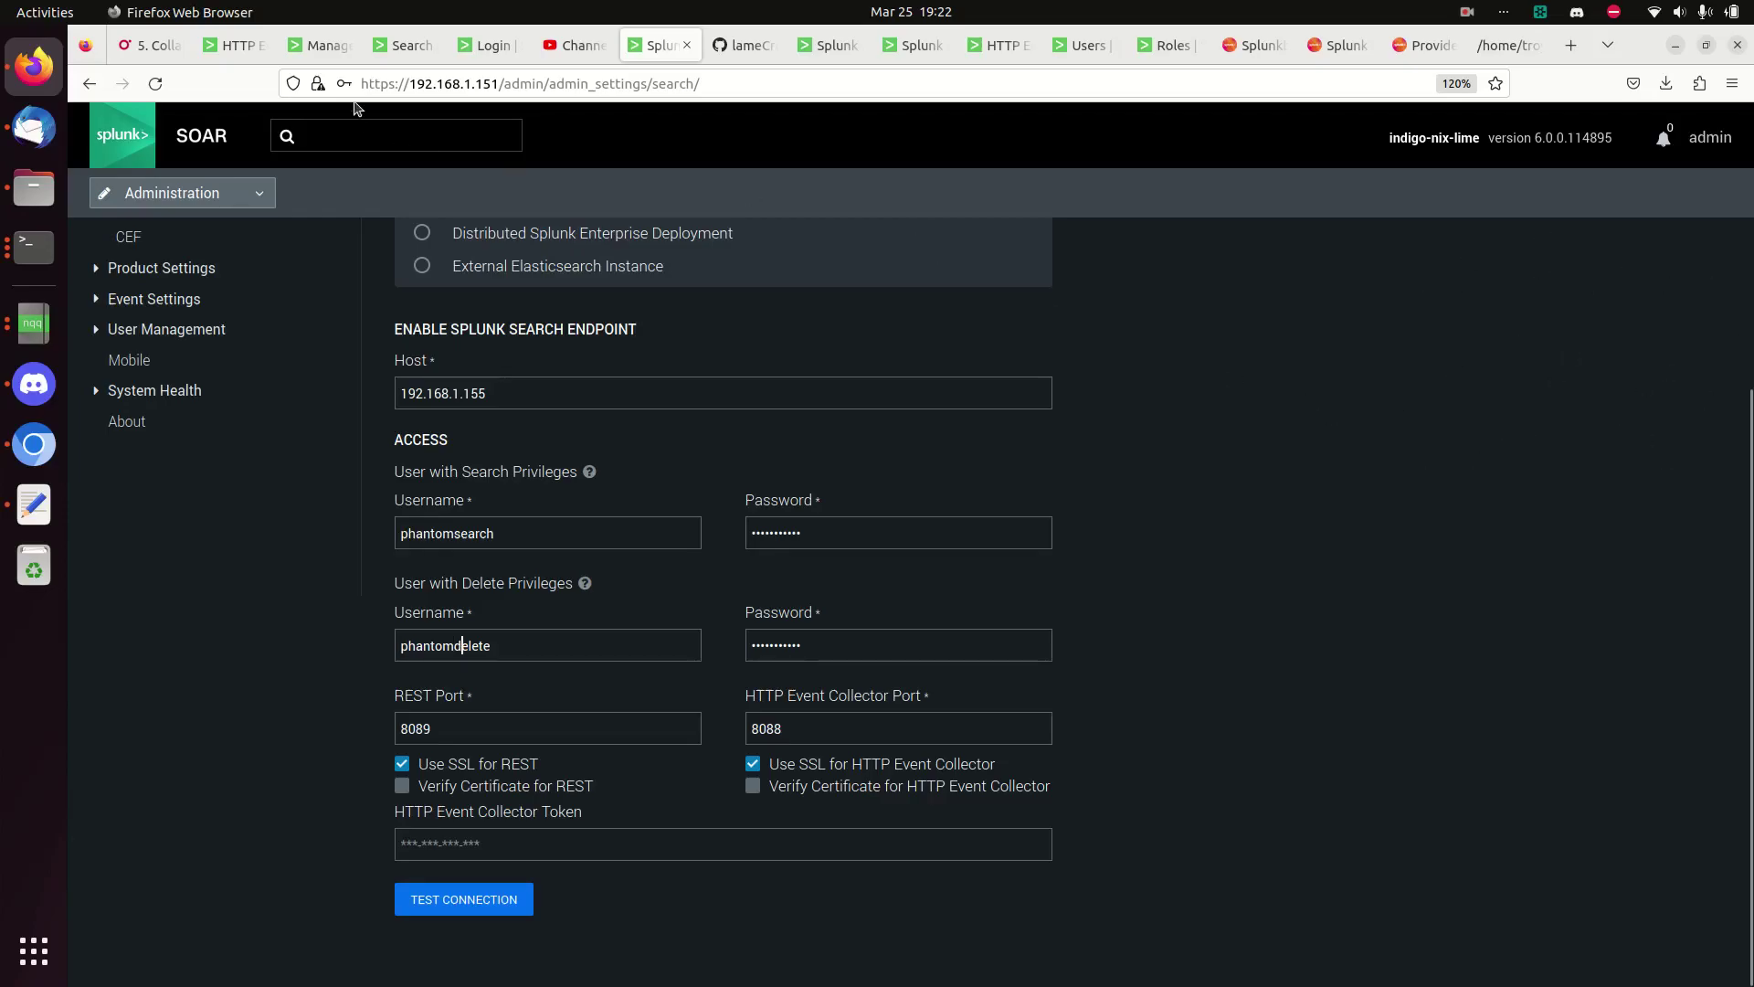
- Cross-check the index=soar search, the phantom indexes list and the HEC tokens in Splunk
click(391, 57)
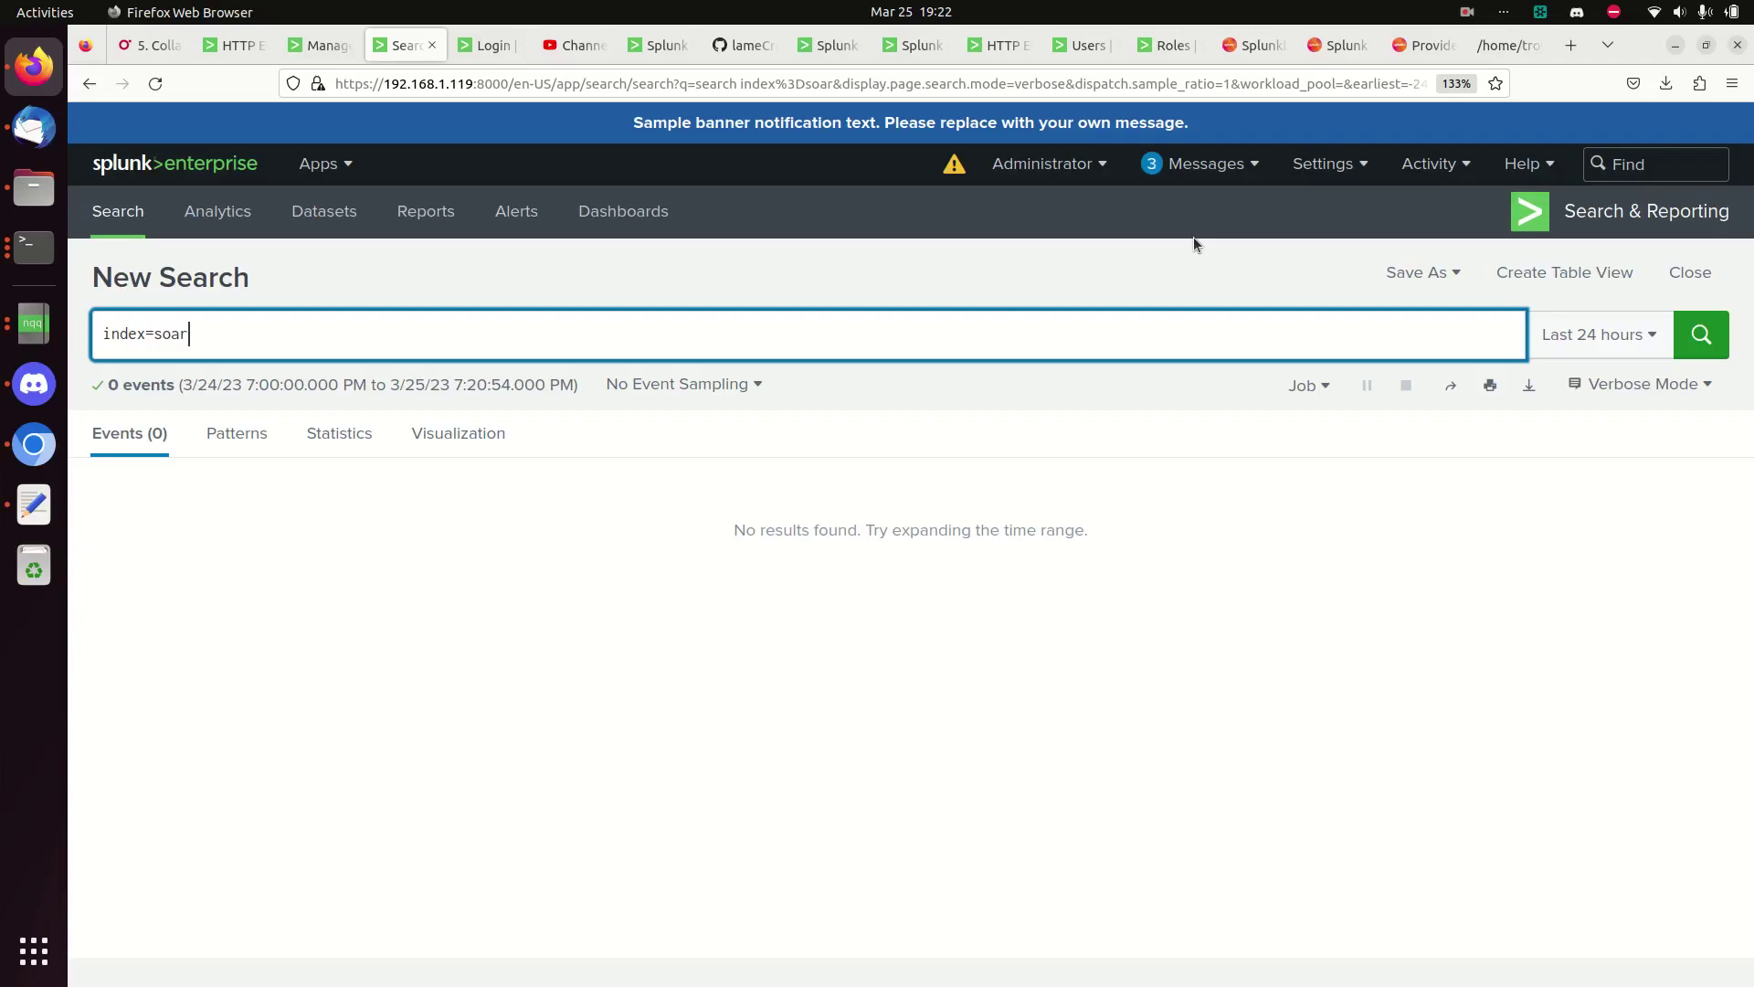
click(316, 45)
click(238, 46)
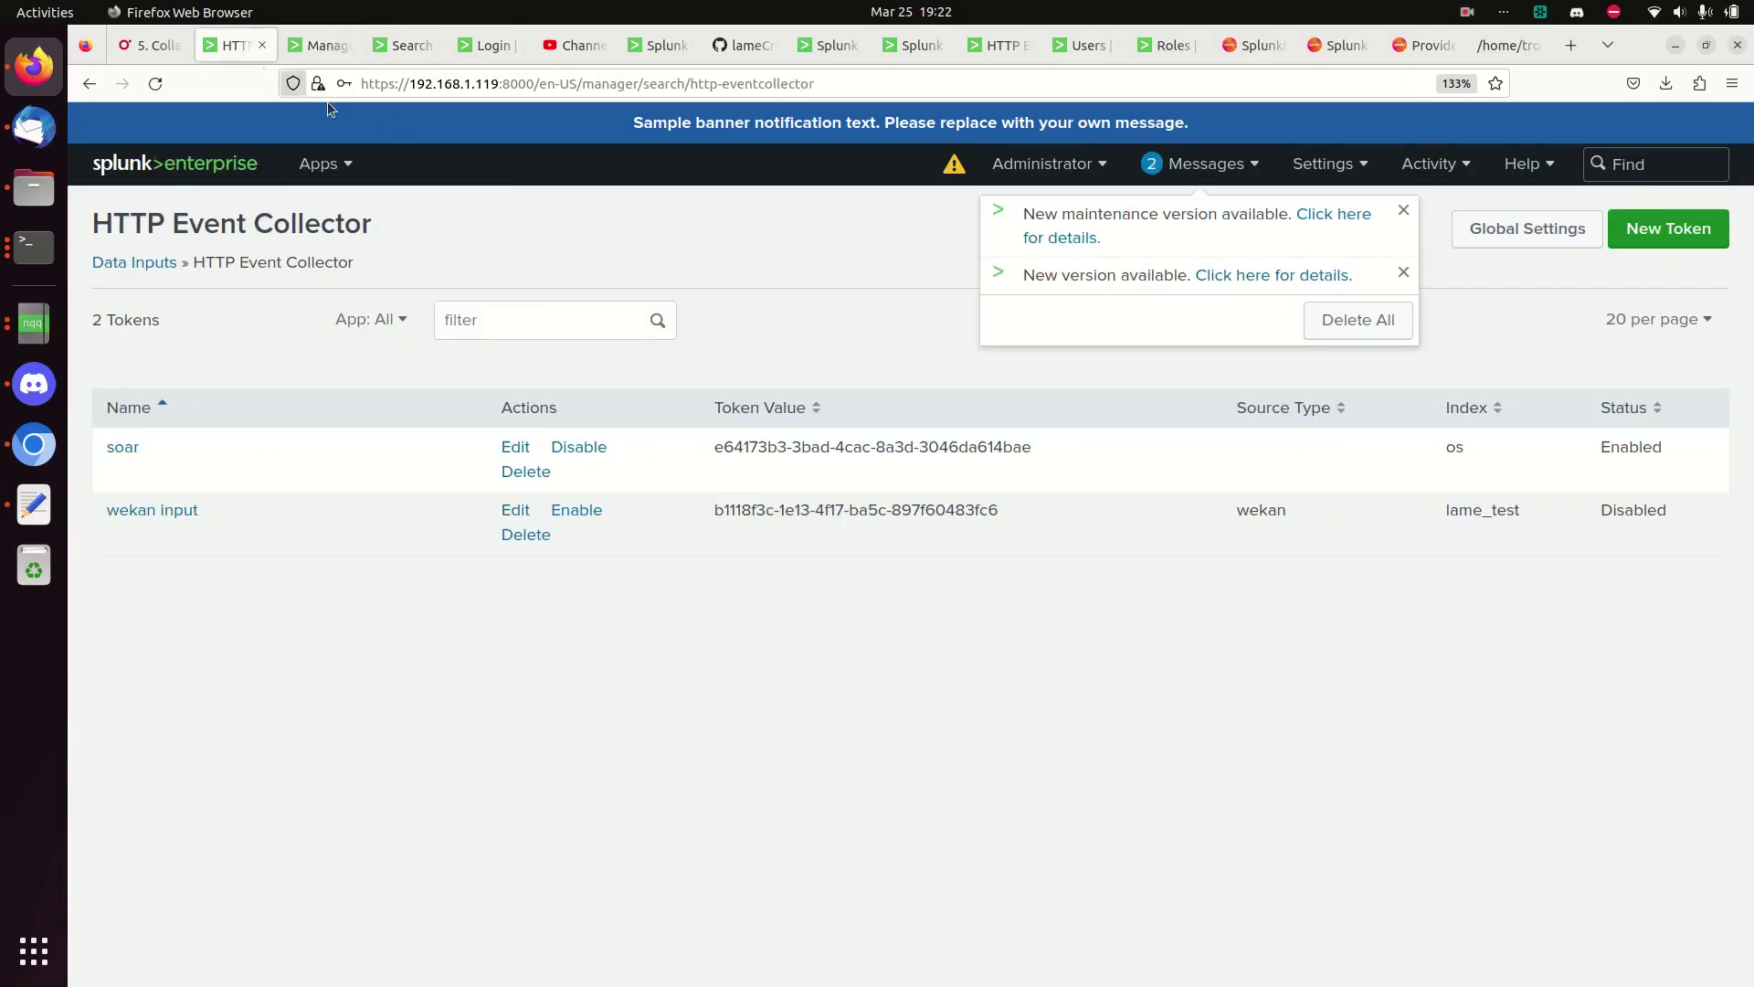
click(660, 45)
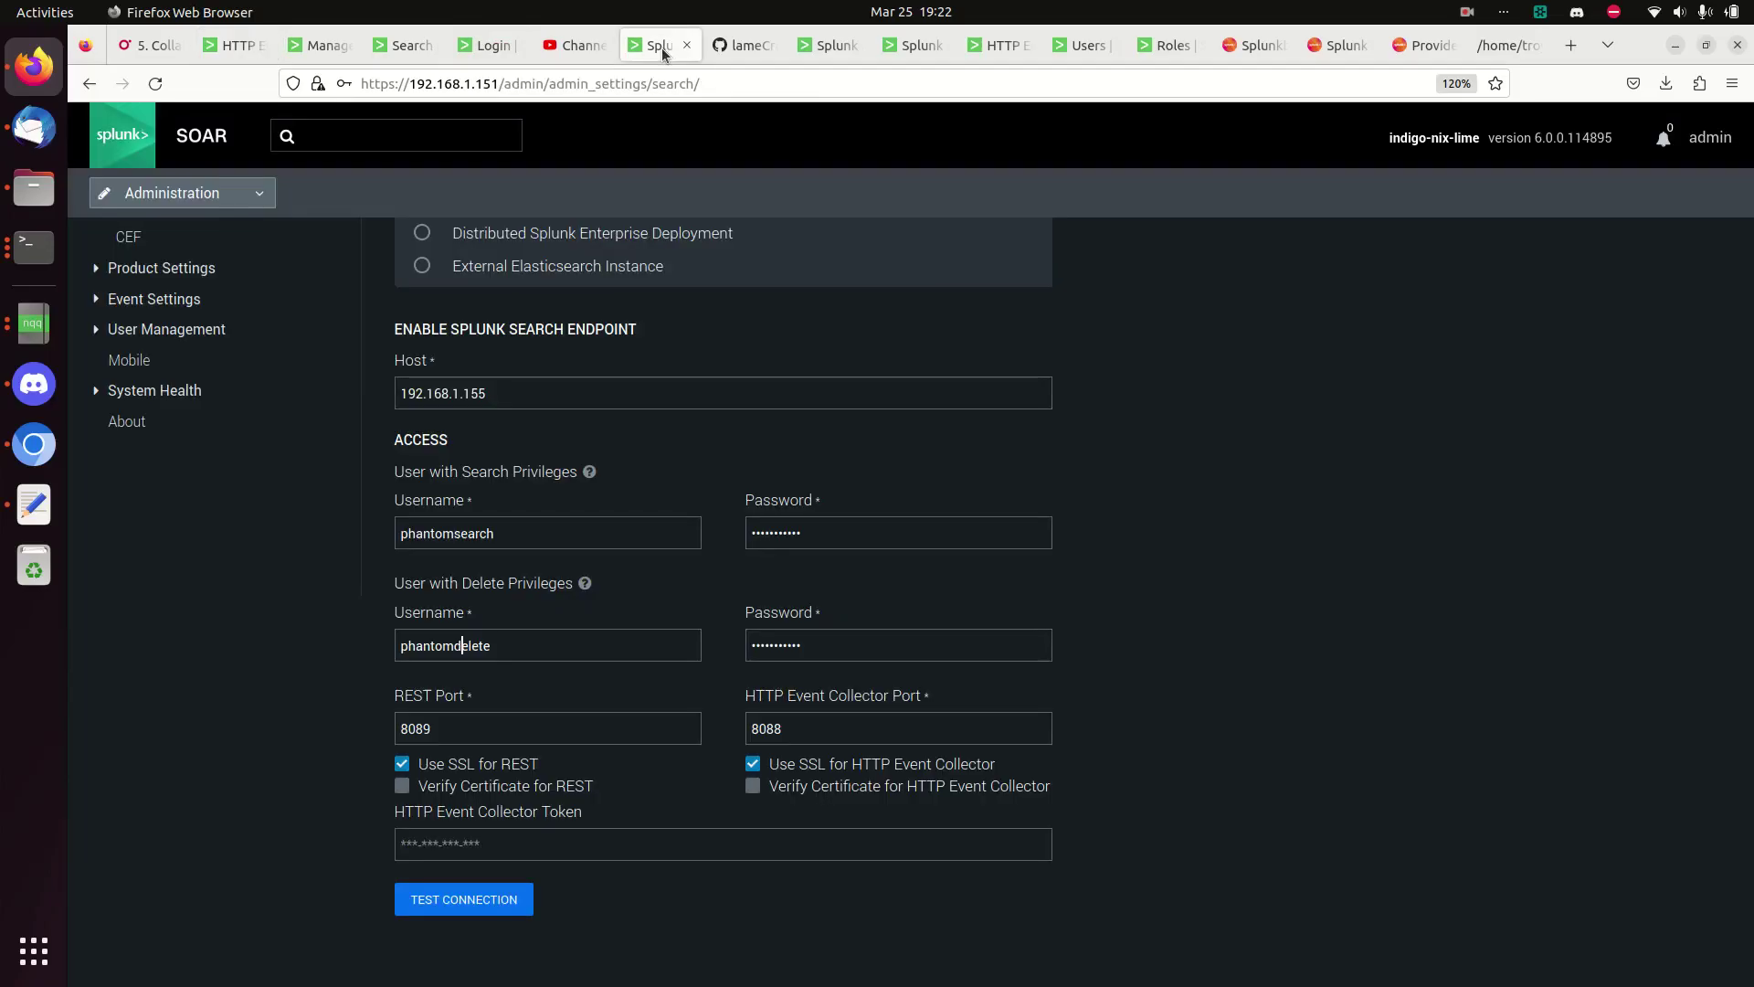
scroll(1141, 674, up, 5)
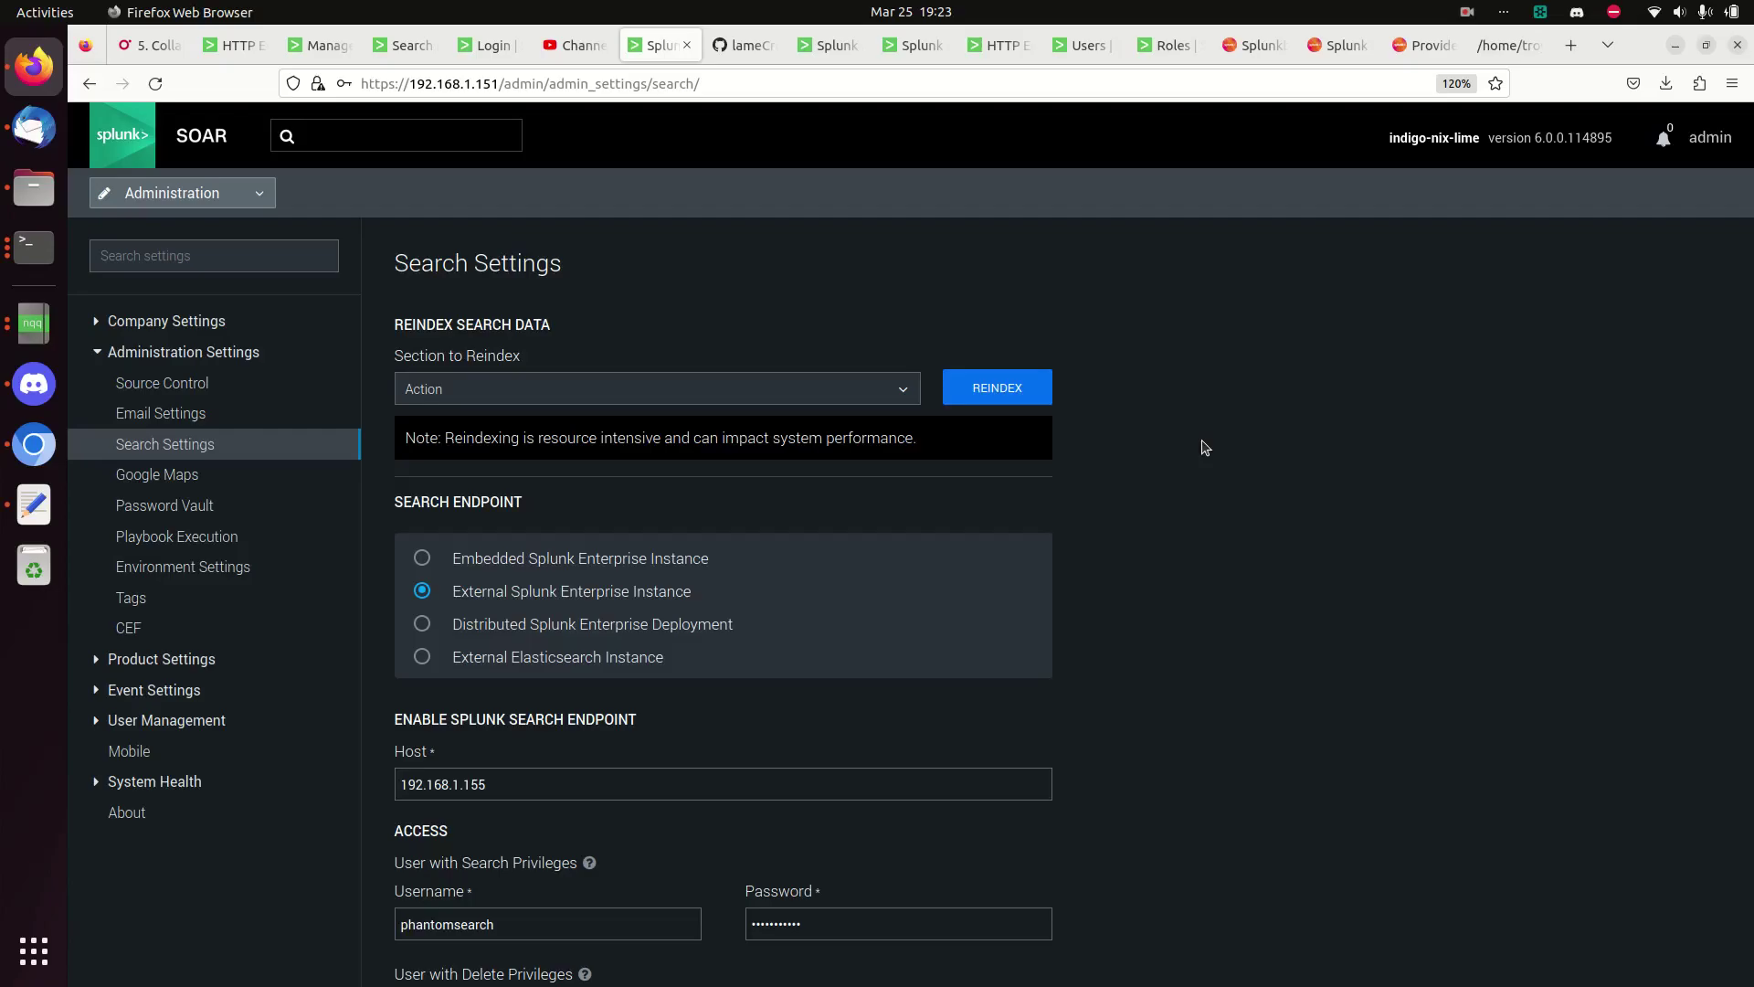
scroll(1206, 510, down, 3)
scroll(1206, 510, up, 3)
scroll(1216, 546, down, 3)
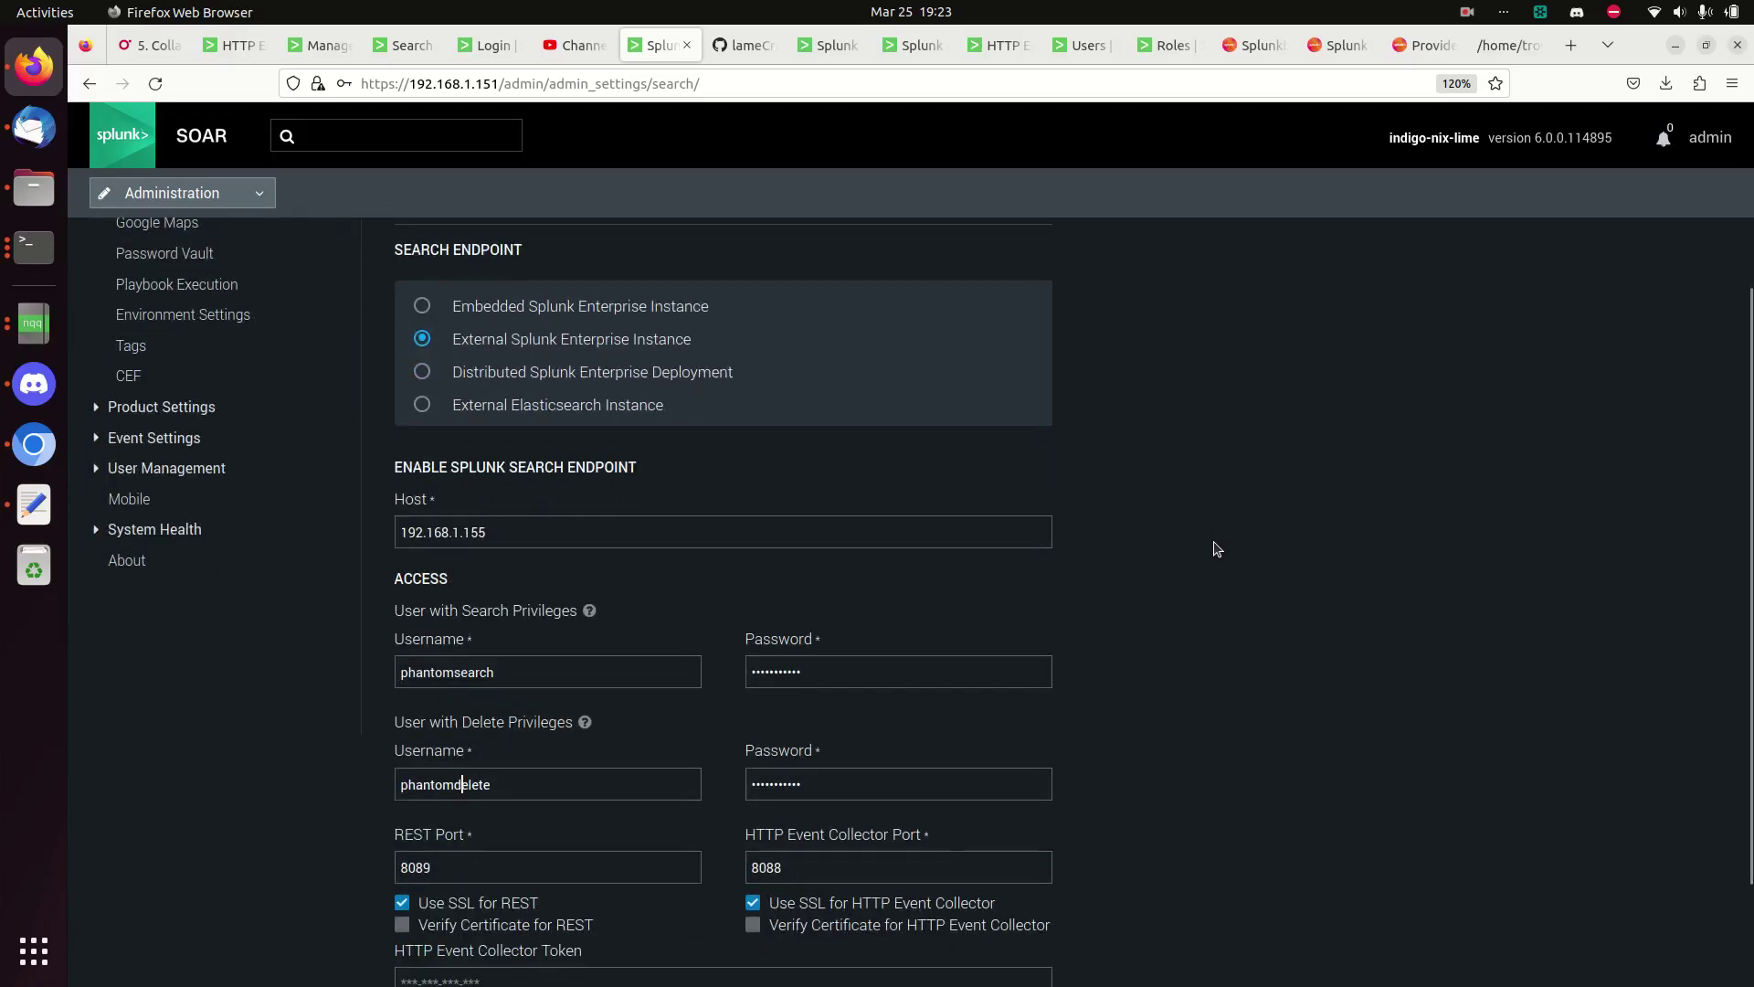
scroll(1215, 547, up, 3)
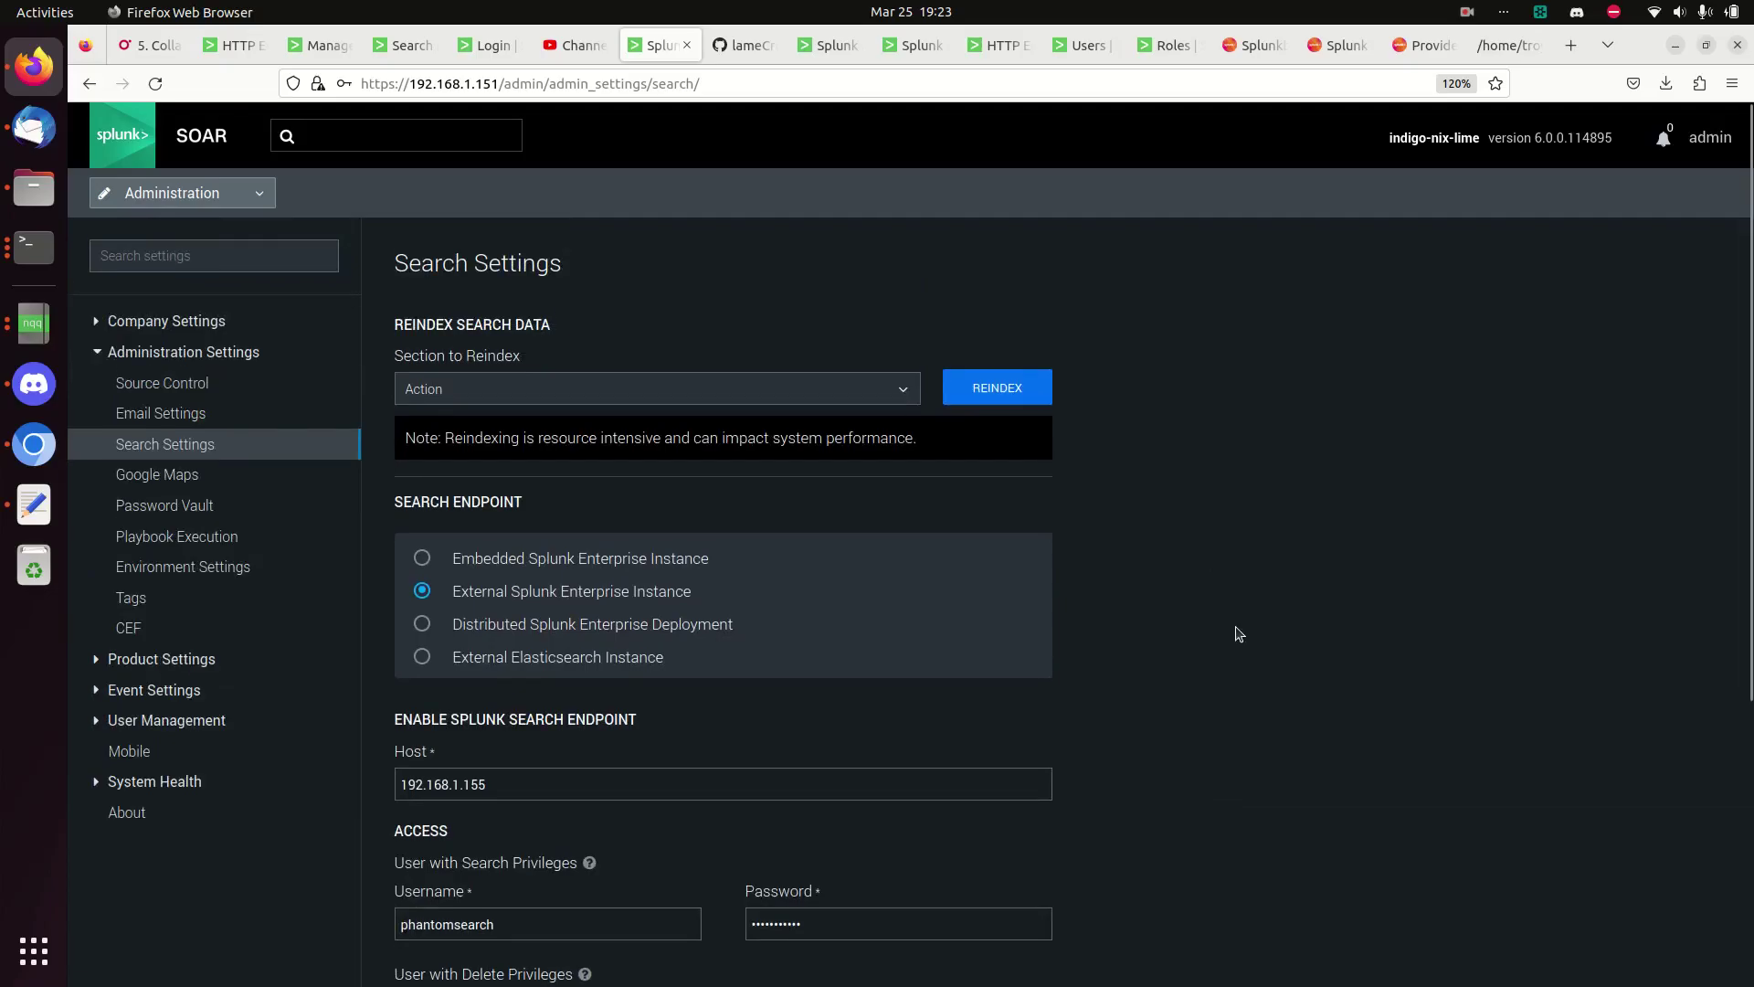
scroll(1176, 692, down, 4)
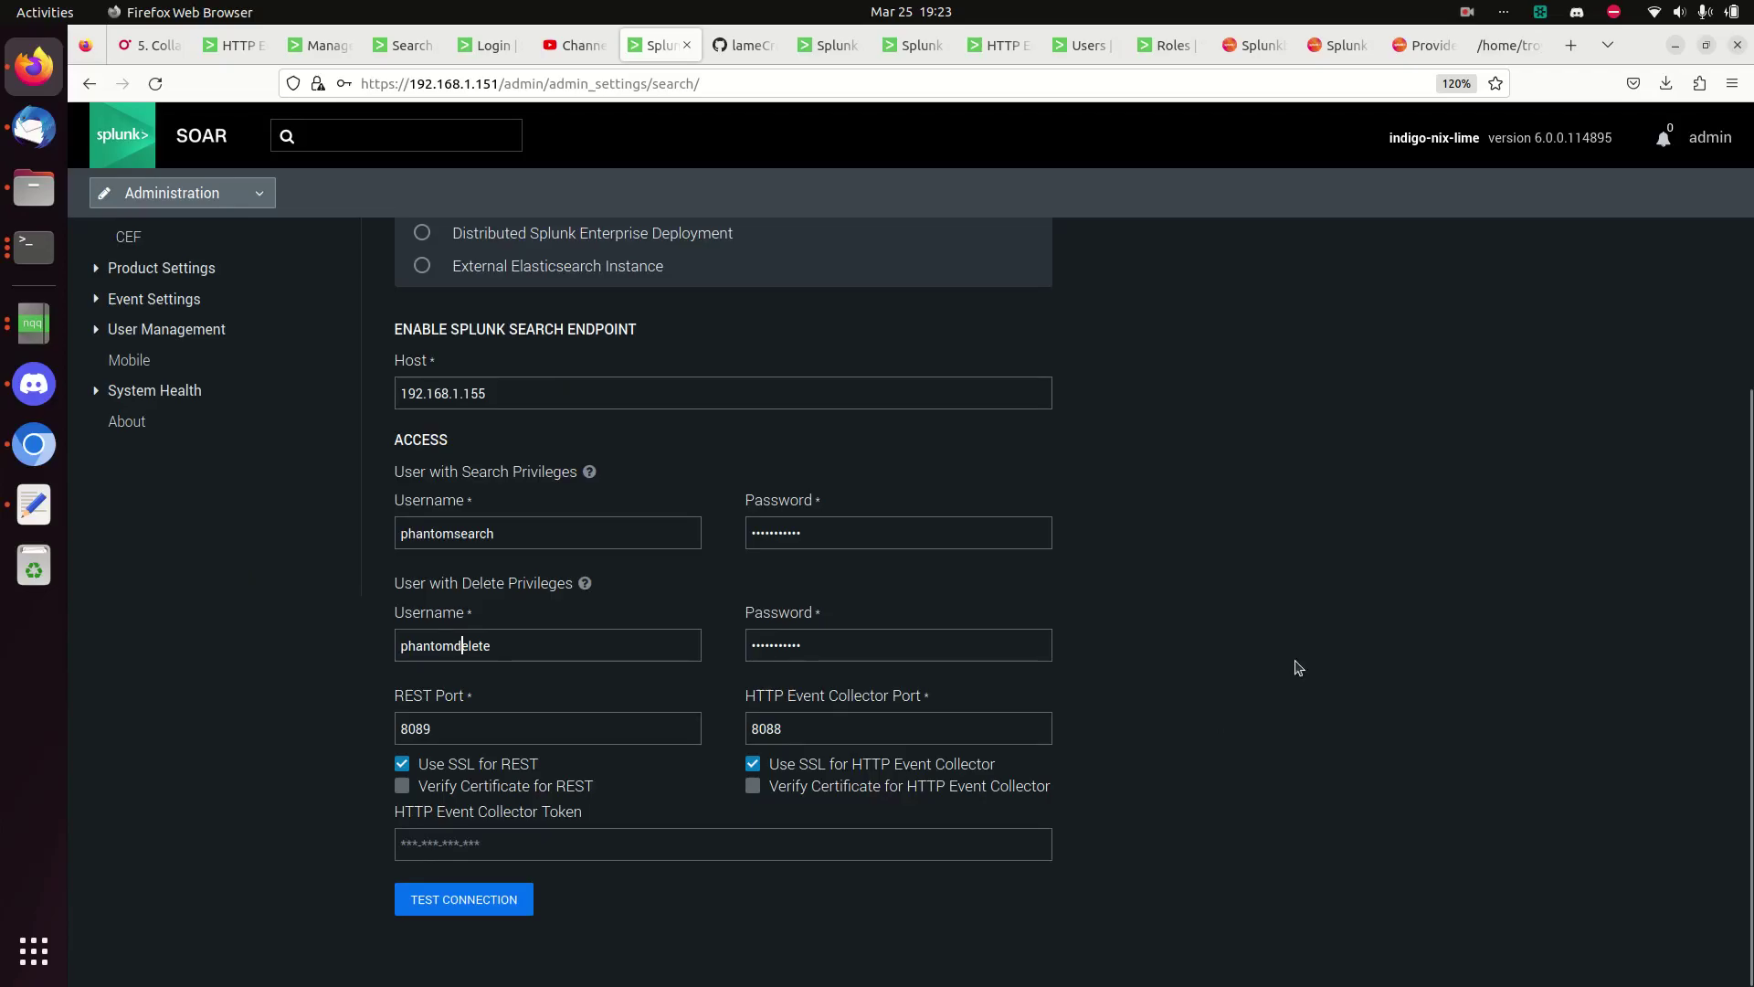
scroll(1298, 668, up, 5)
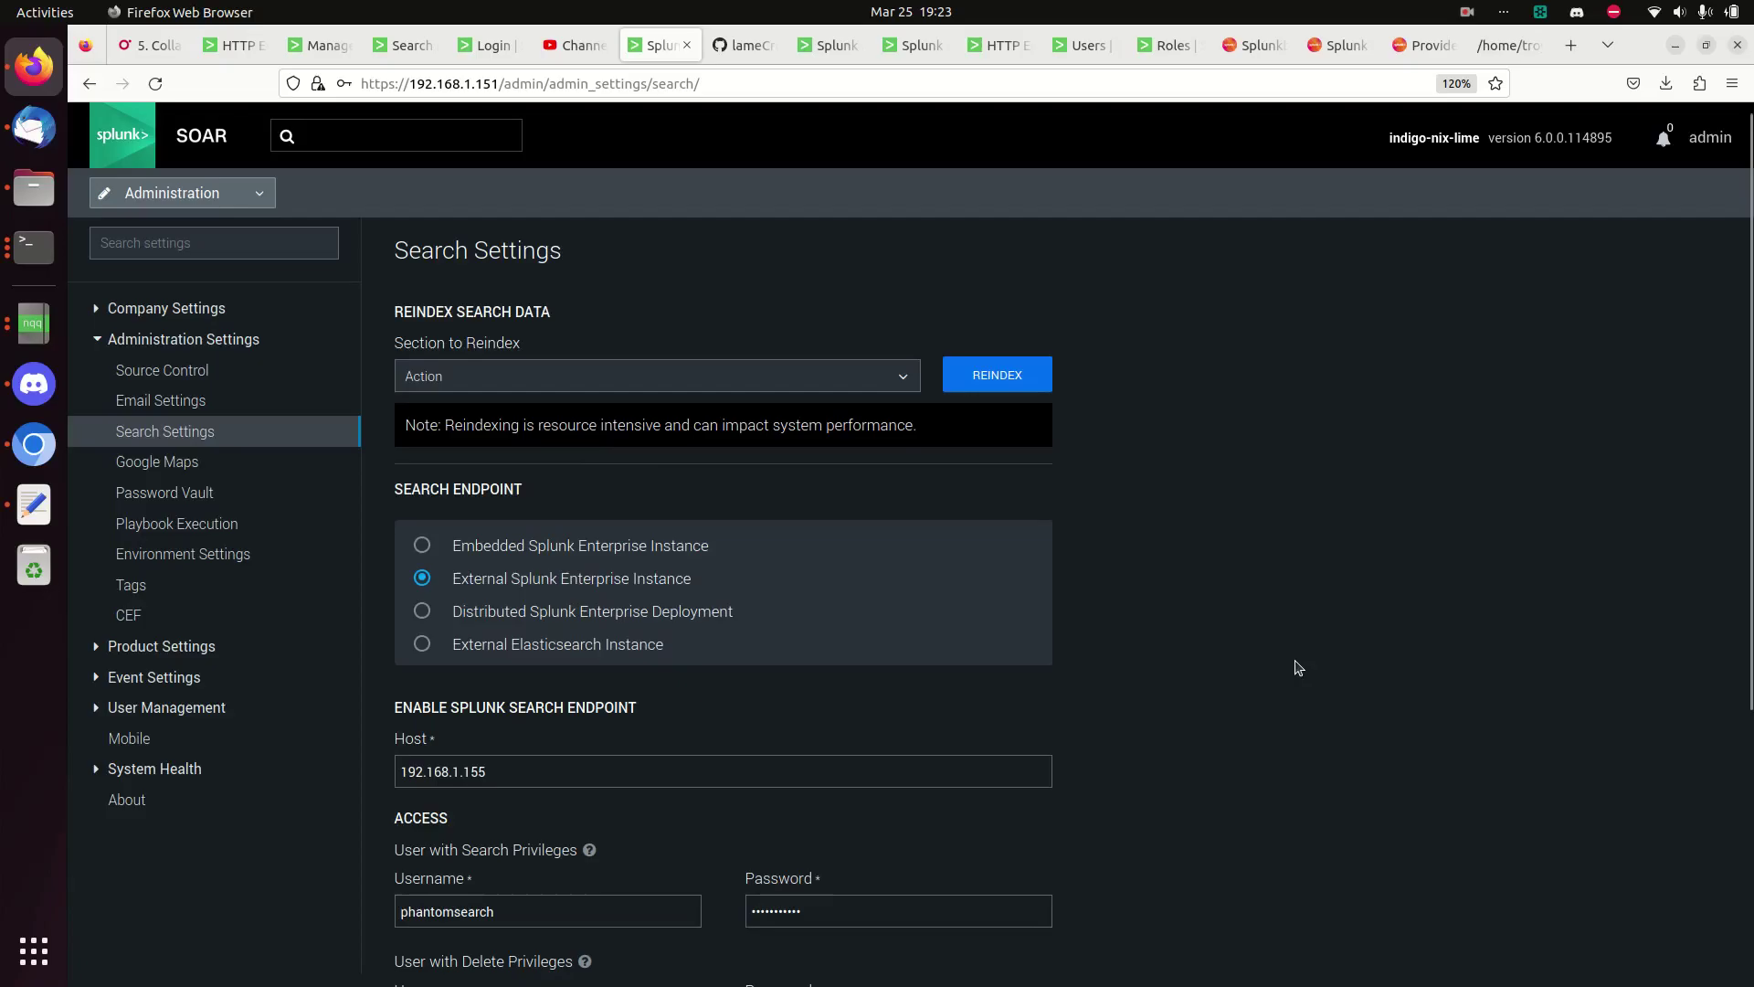